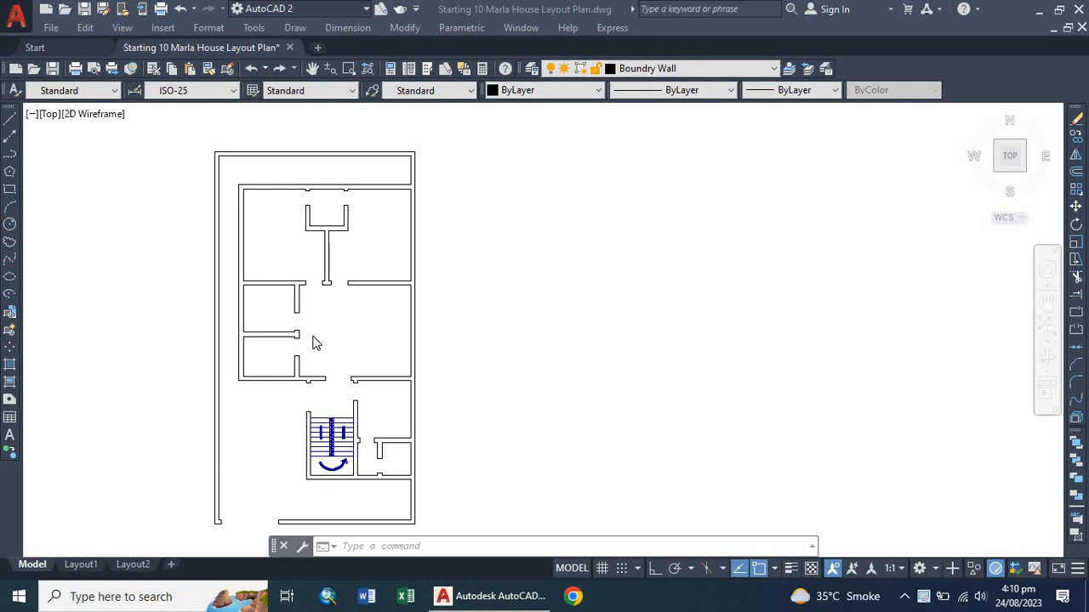
scroll(315, 320, "down", 2)
scroll(317, 322, "up", 1)
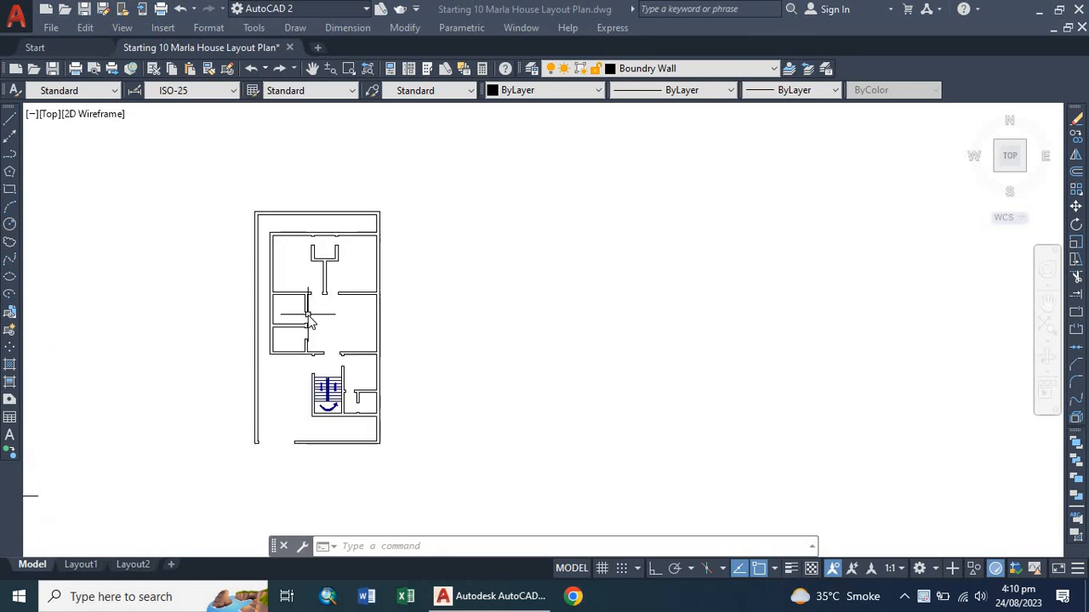
scroll(326, 314, "down", 3)
scroll(138, 327, "up", 4)
scroll(148, 322, "down", 4)
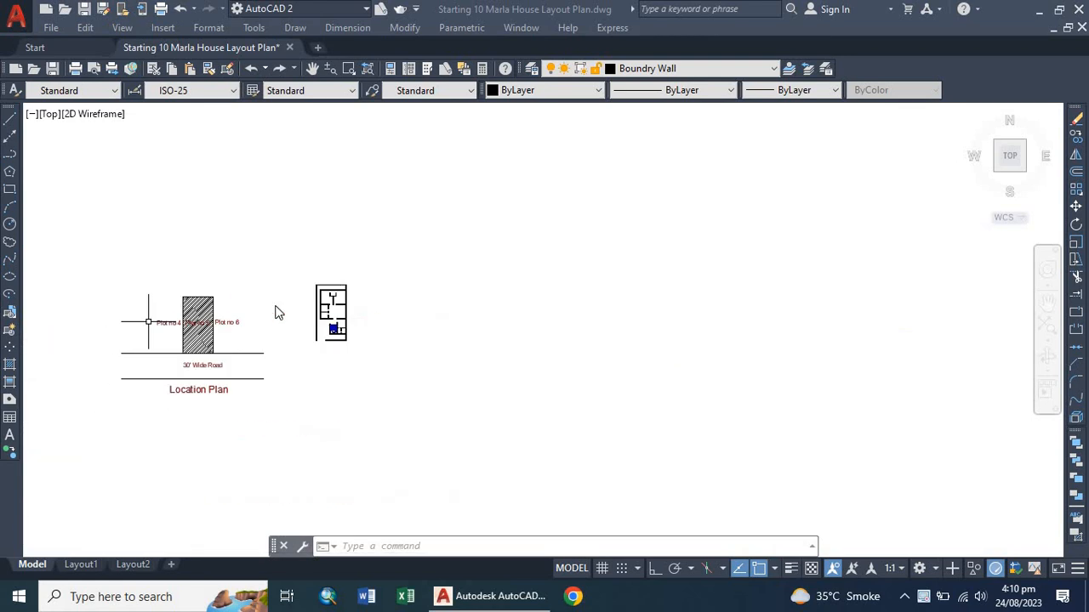
scroll(351, 296, "up", 5)
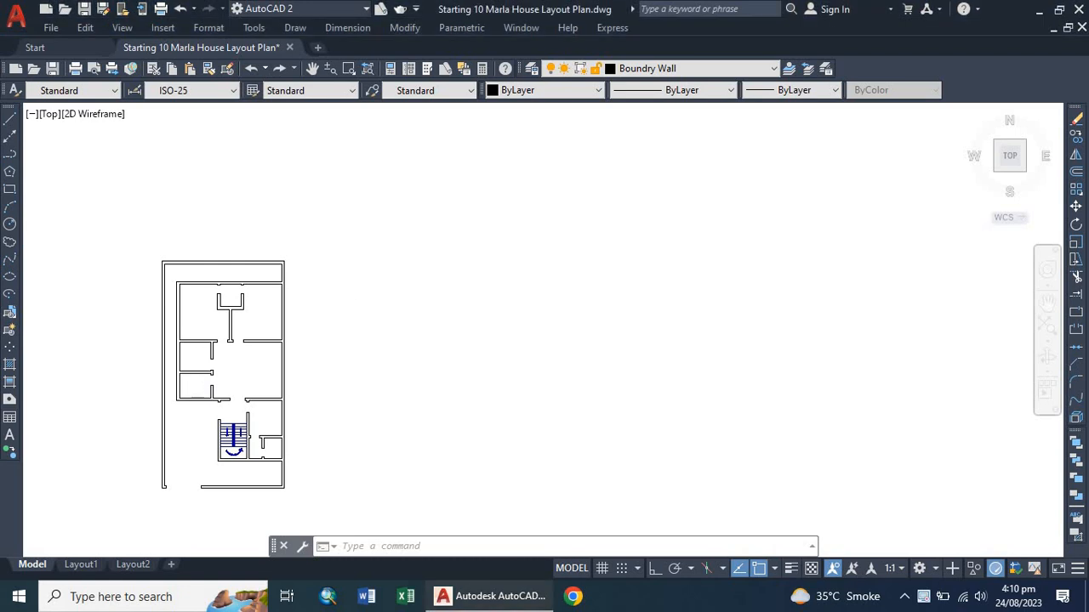
middle_click_drag(193, 355, 253, 314)
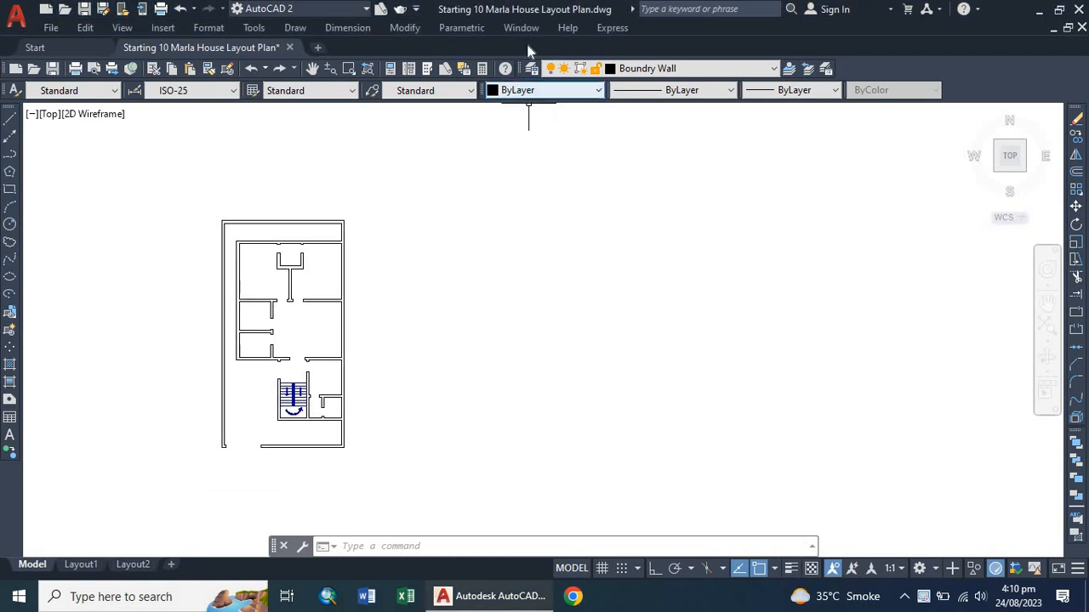
Create a new layer named Doors in the layer properties manager.
left_click(532, 68)
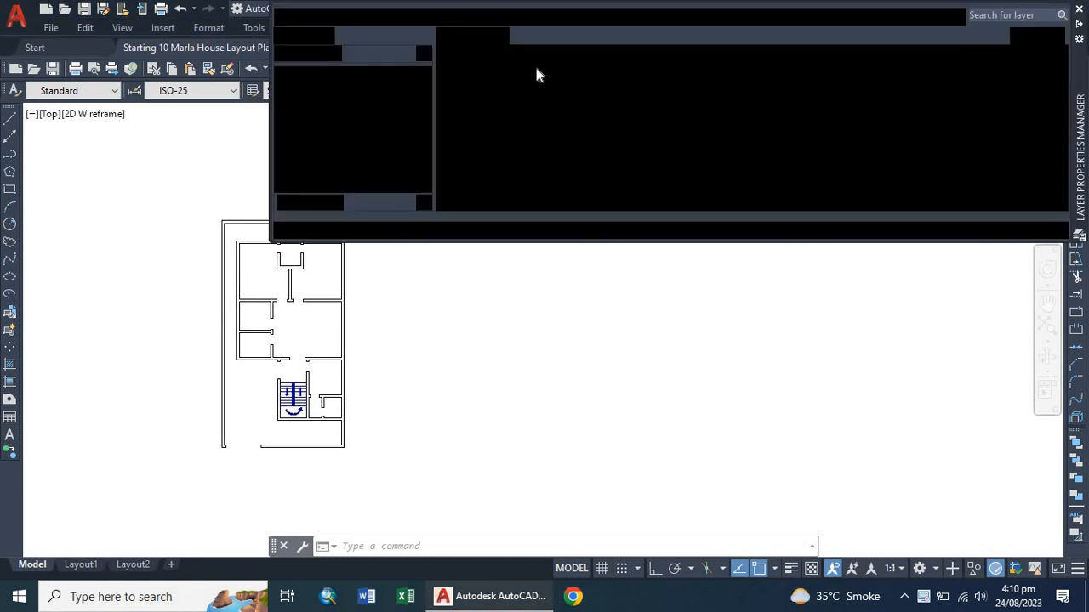
left_click(443, 35)
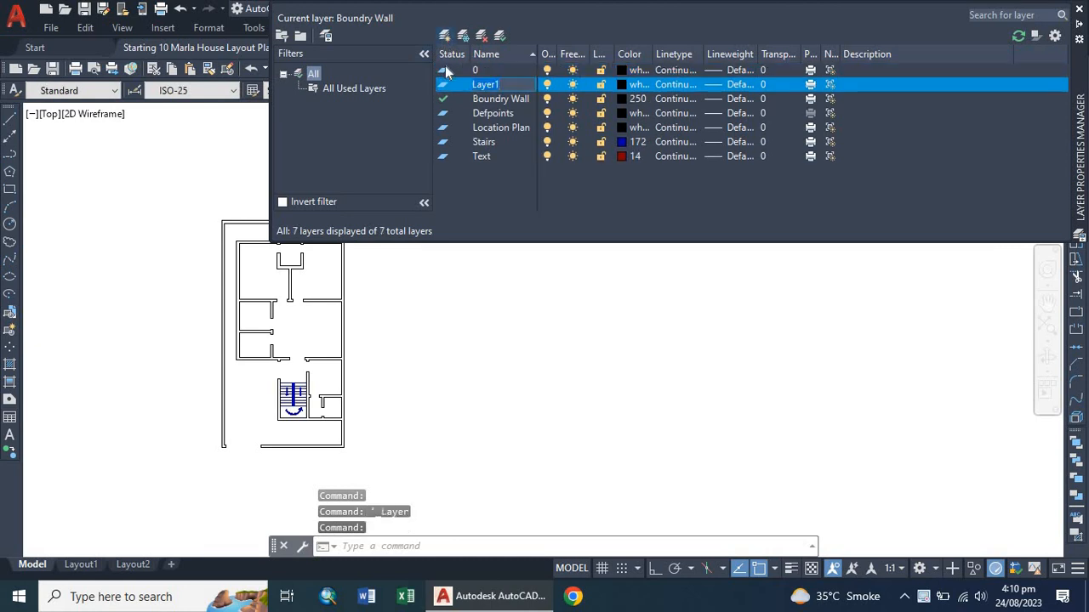
type("Doors")
key("Return")
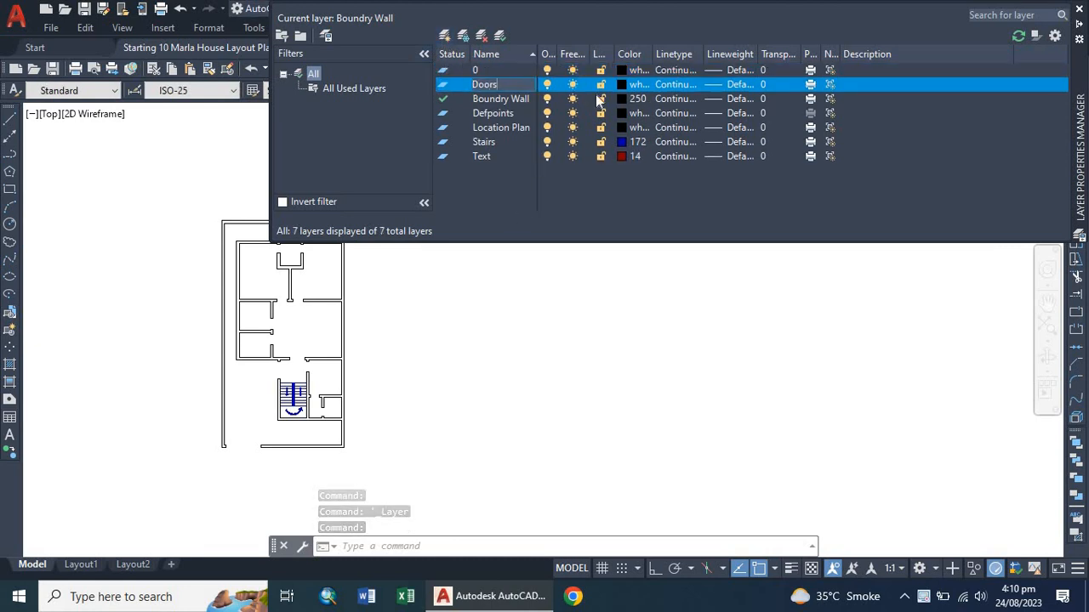
Set the Doors layer colour to 10 and make Doors the current layer.
left_click(625, 85)
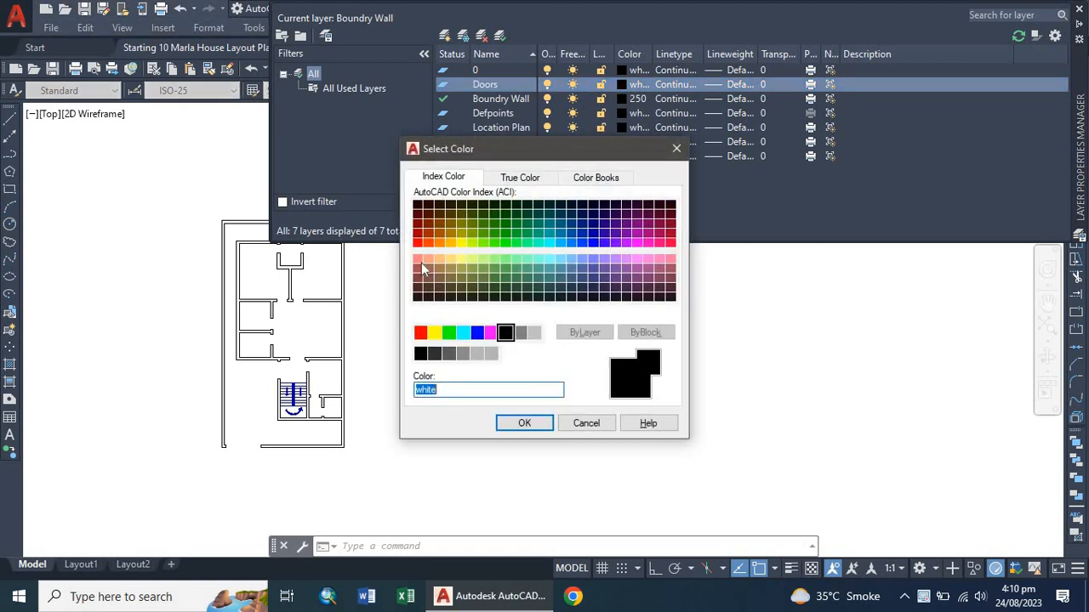
left_click(419, 244)
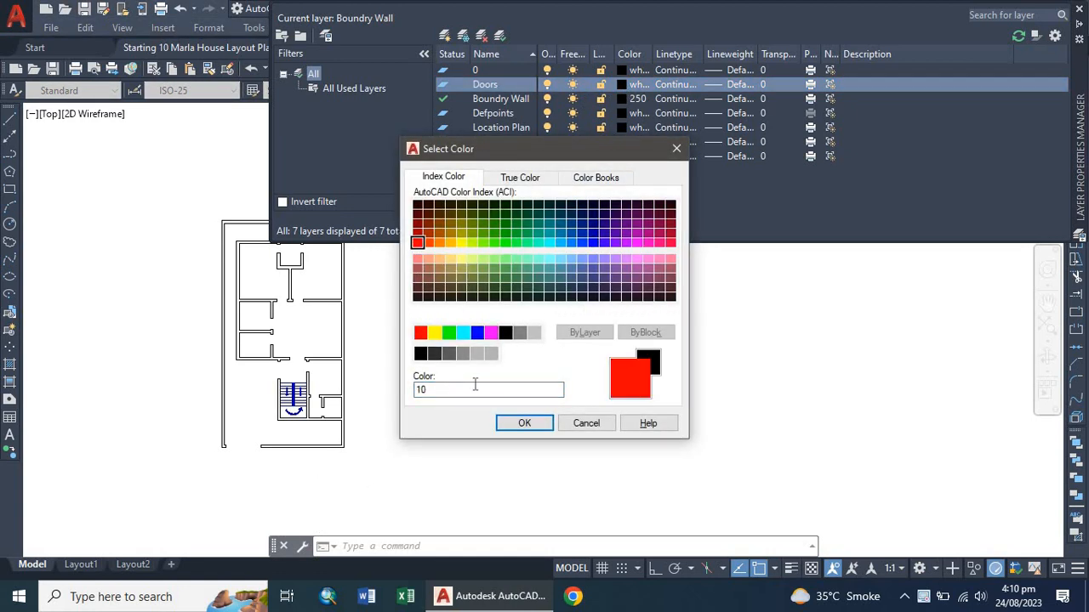
left_click(524, 423)
left_click(445, 89)
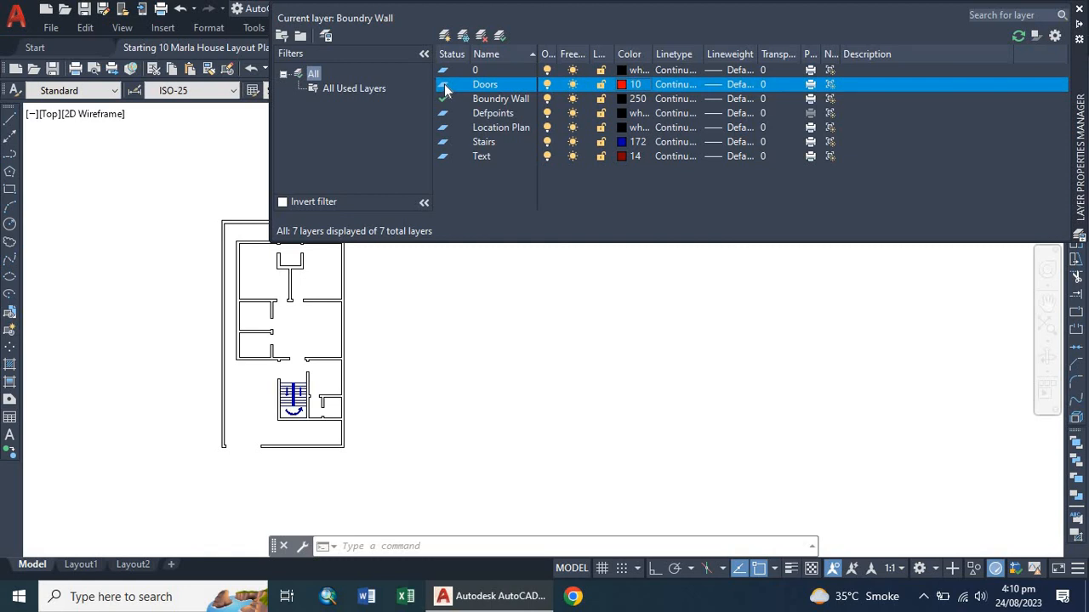
double_click(444, 87)
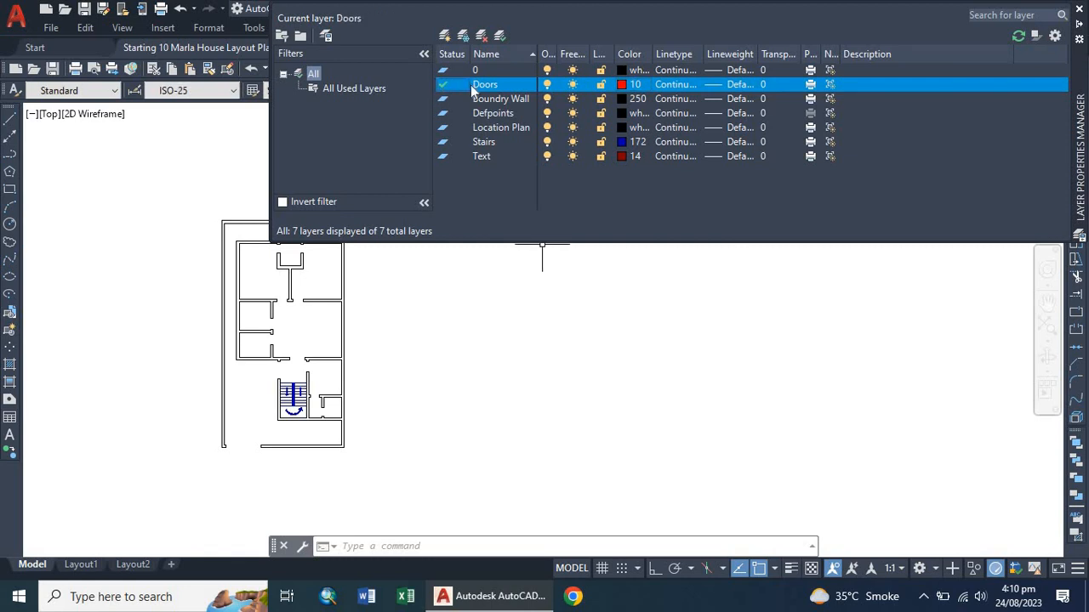
Add a new layer named Windows and set its colour to 92.
left_click(445, 35)
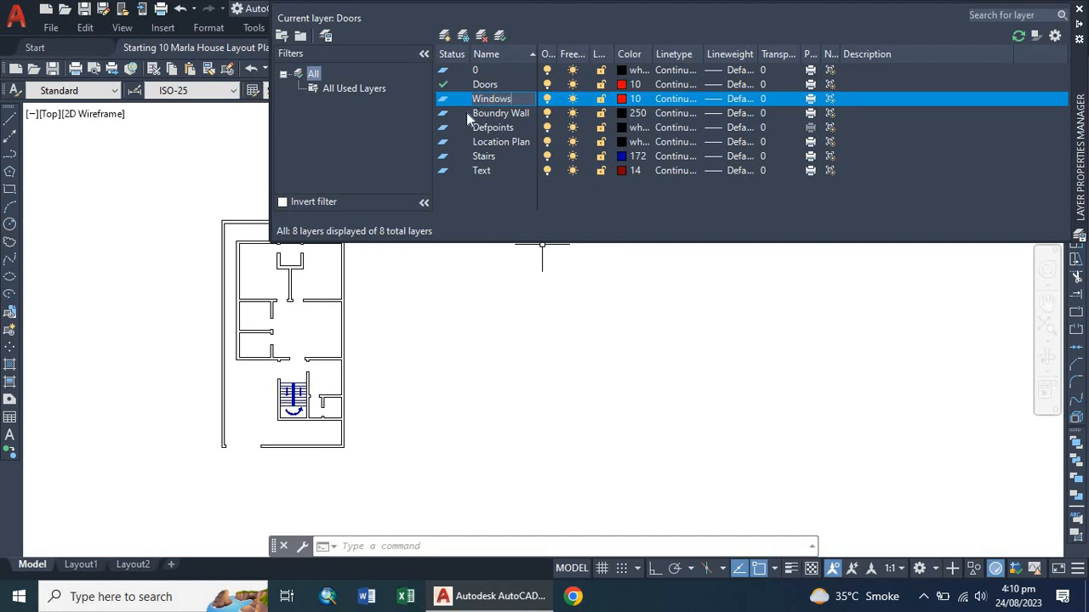
left_click(623, 99)
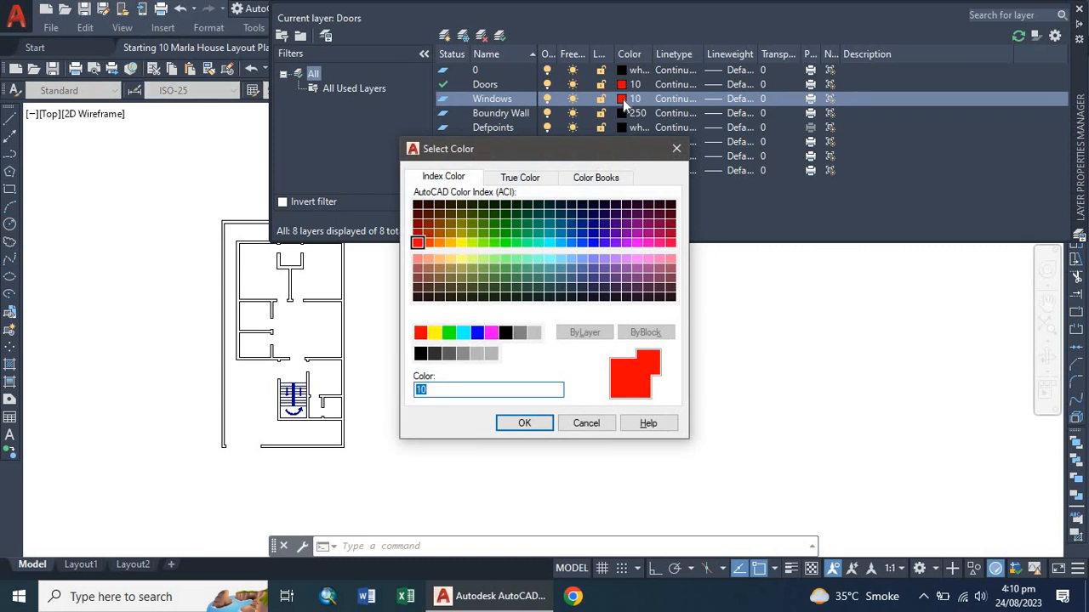
left_click(507, 232)
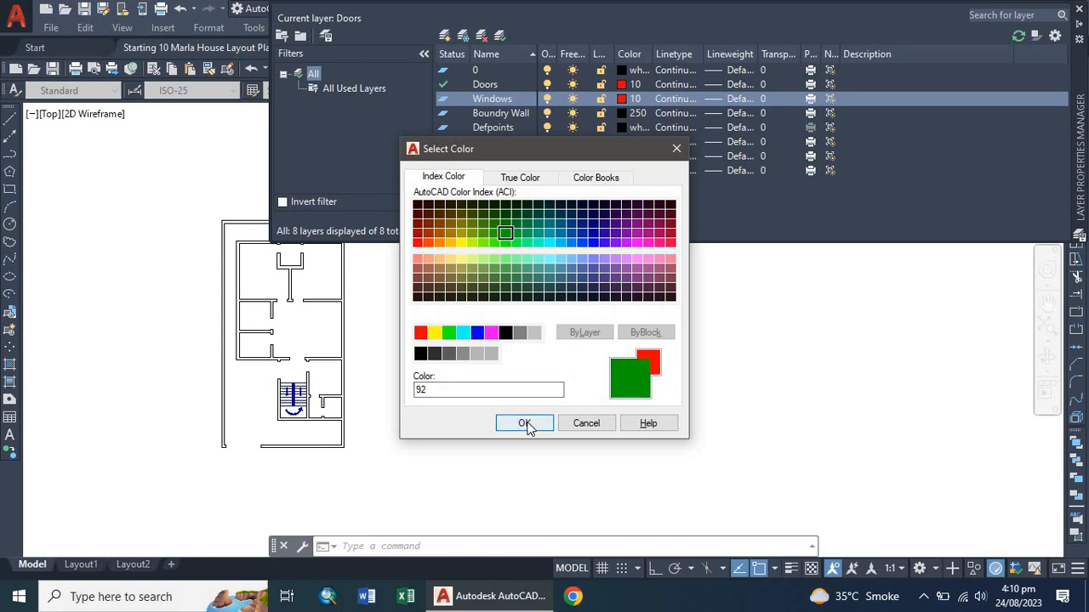
left_click(524, 424)
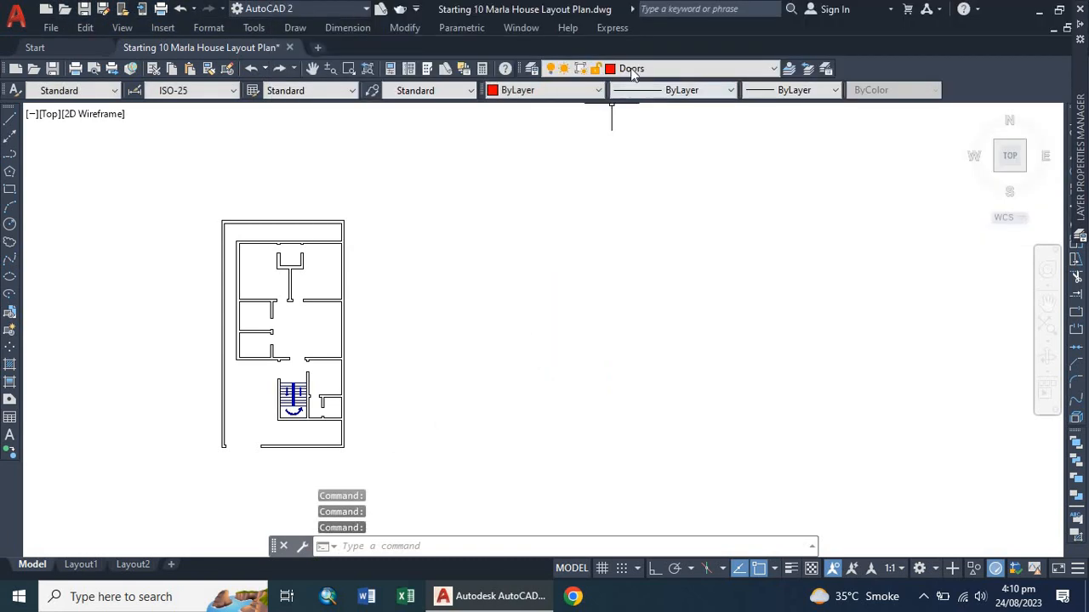
left_click(770, 71)
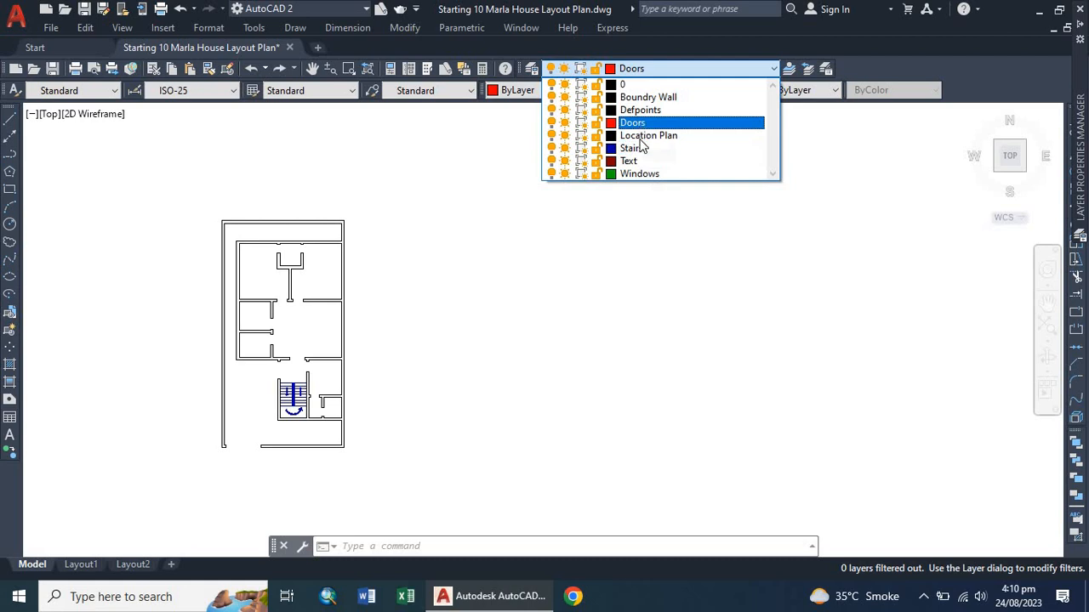
left_click(564, 235)
left_click(489, 273)
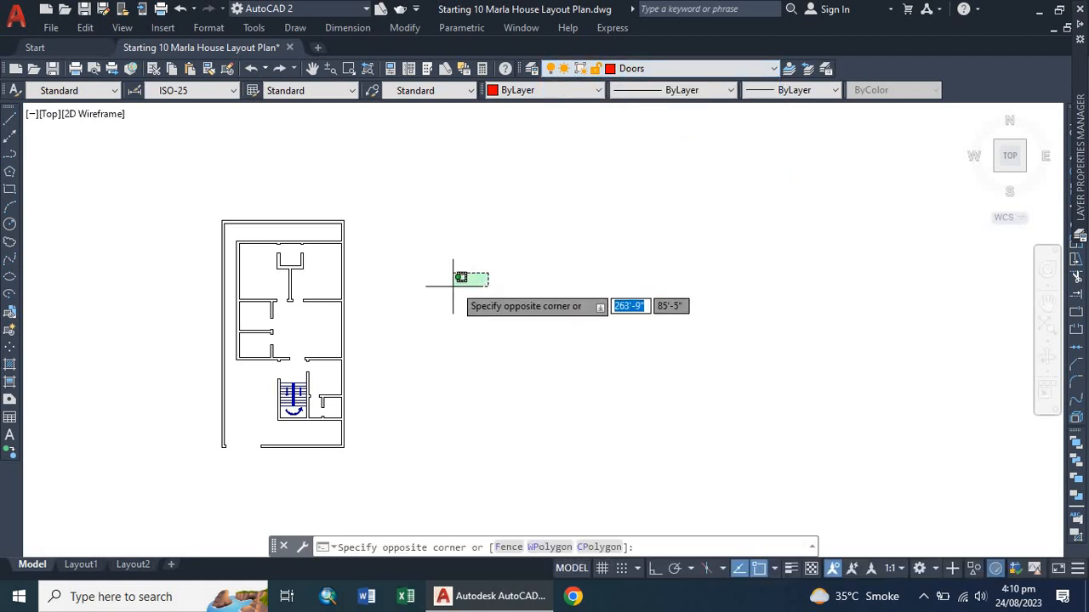
left_click(454, 287)
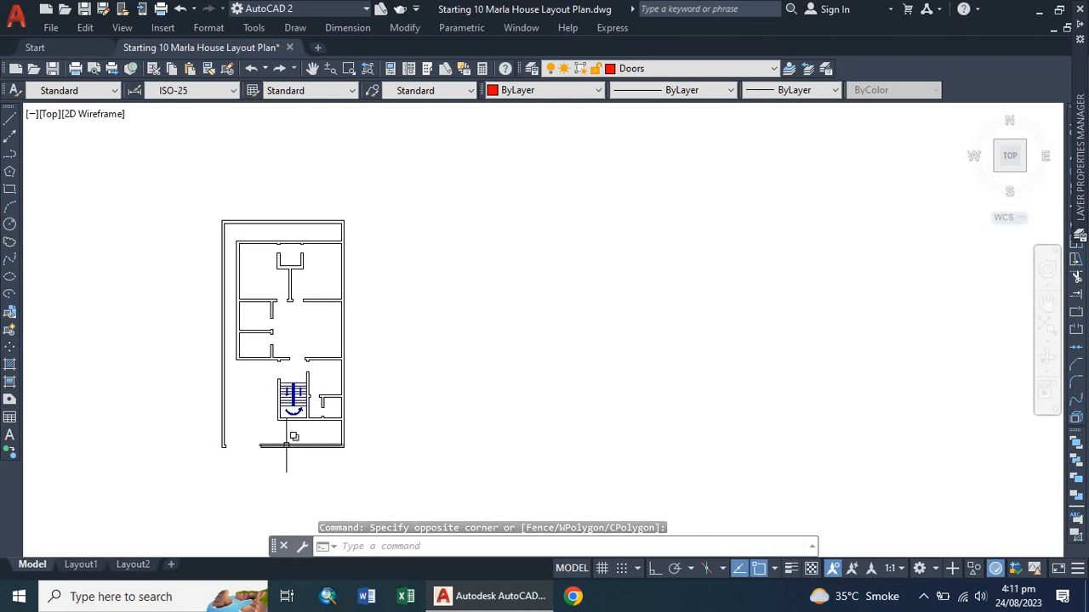
Draw a vertical line 3' long on the Doors layer with Ortho turned on.
scroll(361, 349, "up", 4)
scroll(418, 338, "up", 3)
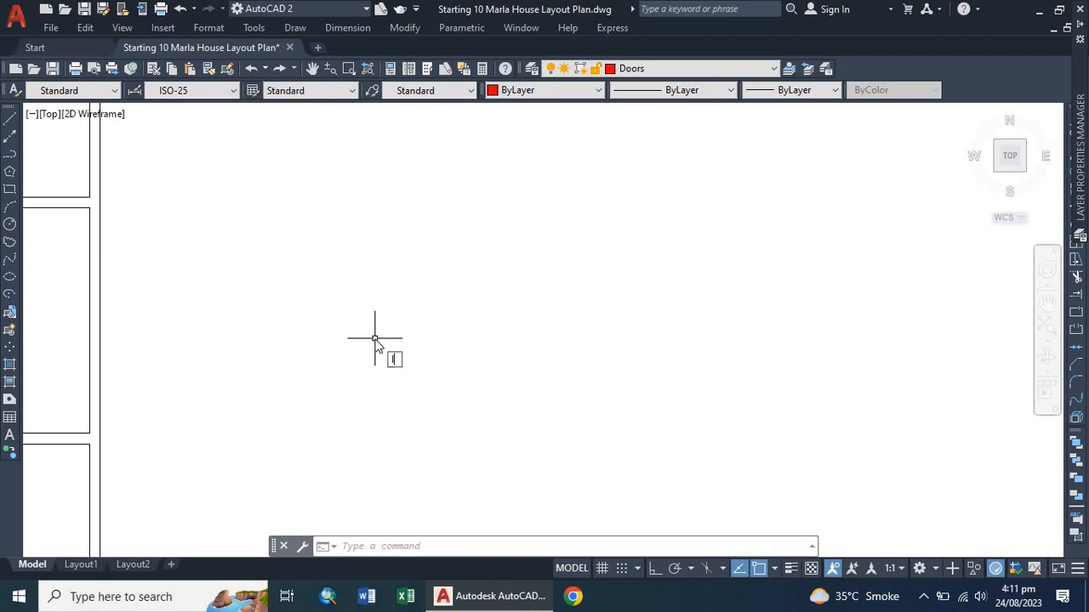
type("L")
key("Return")
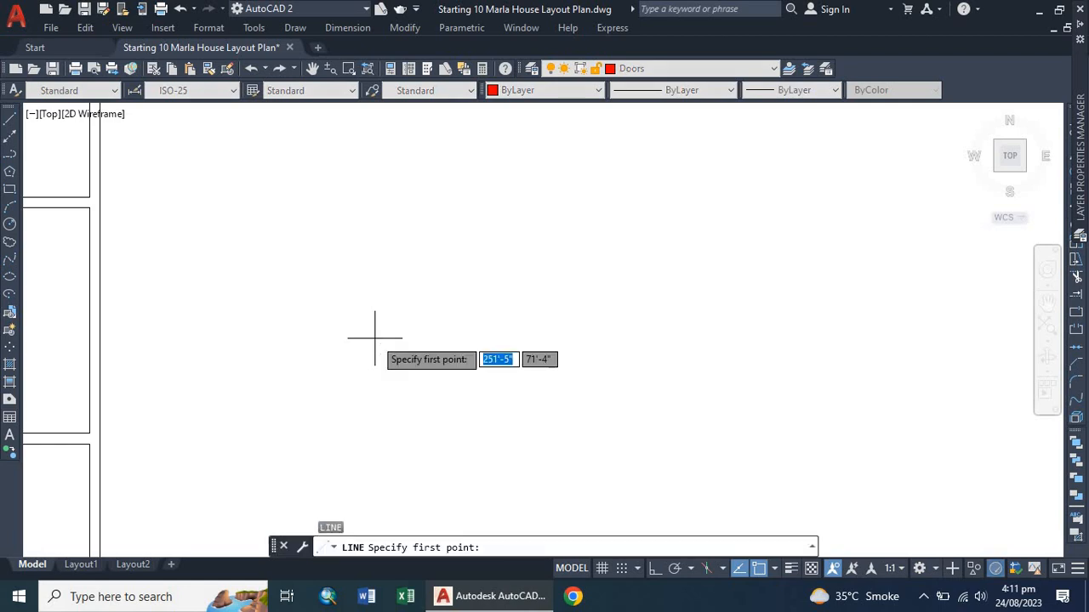
left_click(376, 340)
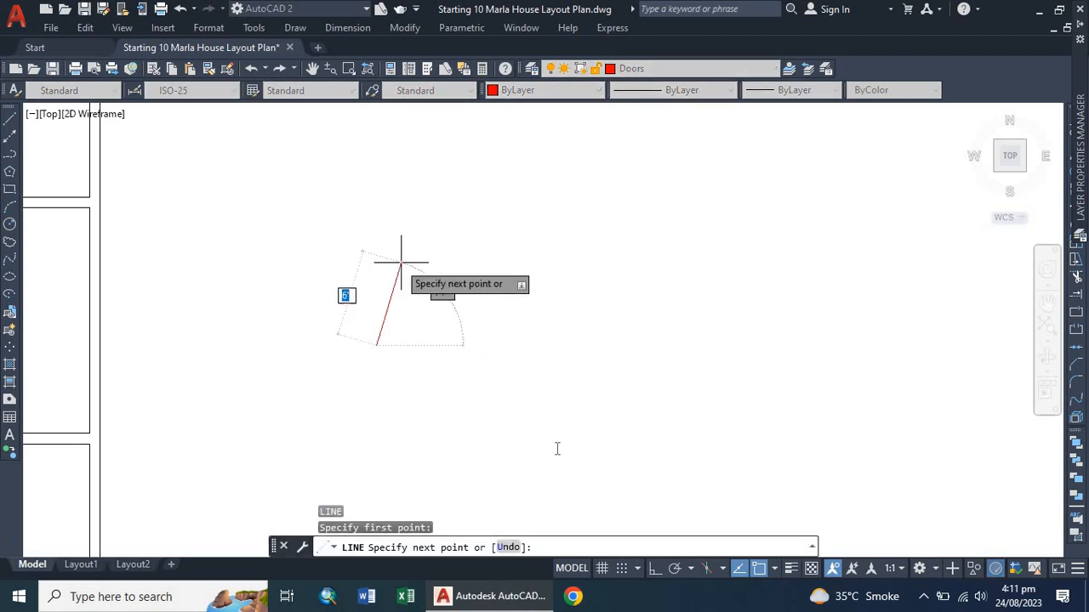
left_click(656, 568)
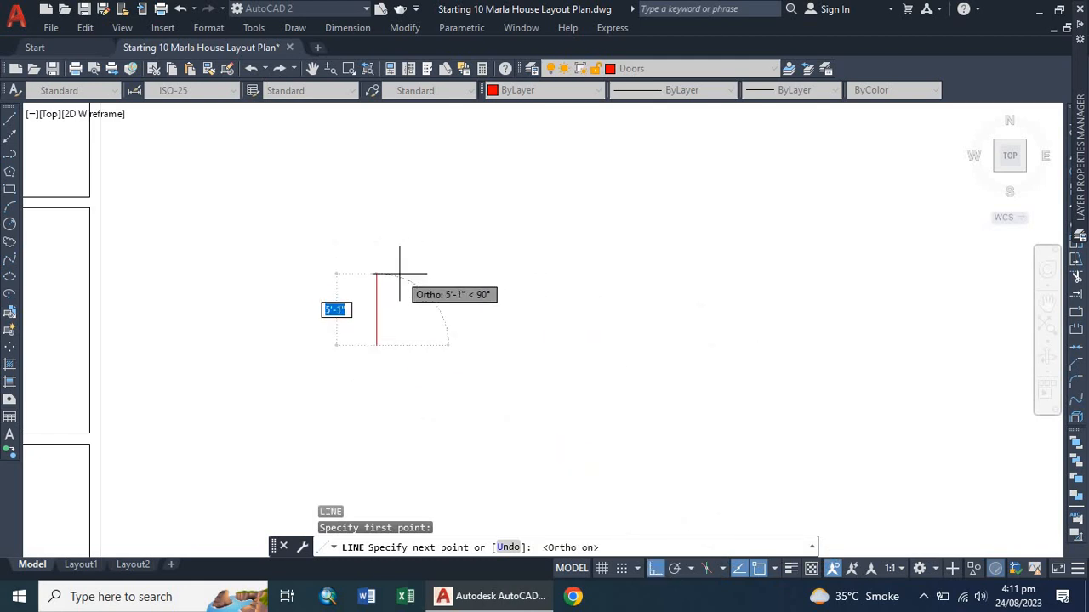
type("3'")
key("Return")
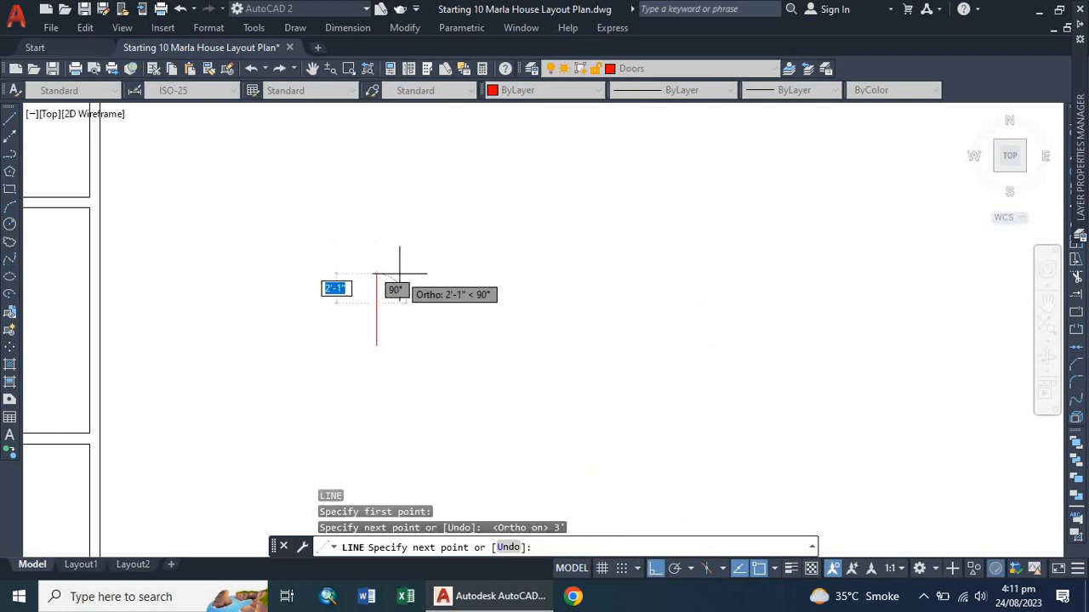
key("Escape")
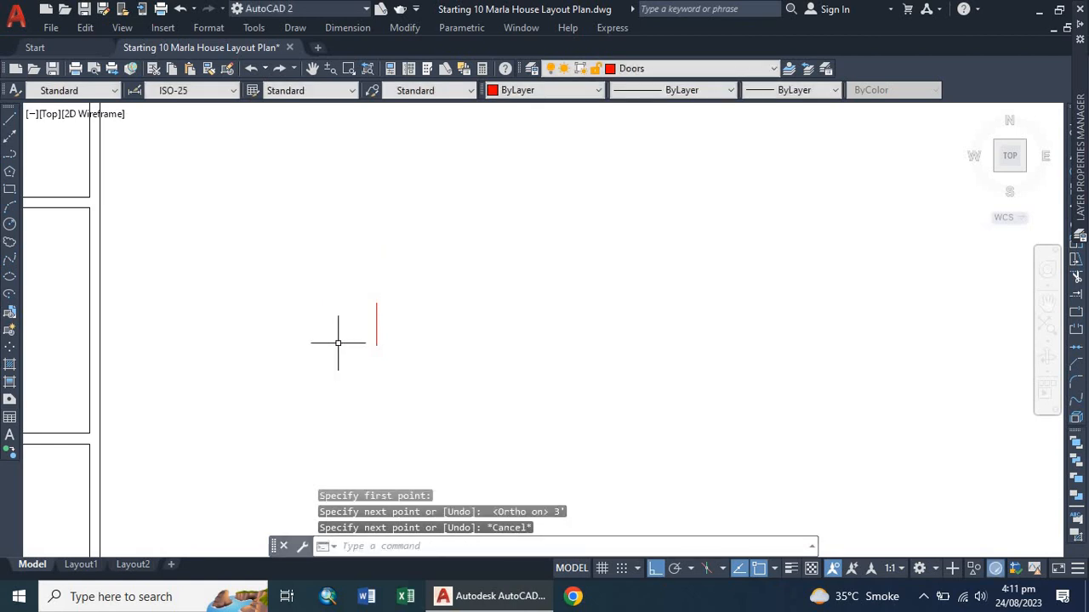
type("l")
key("Return")
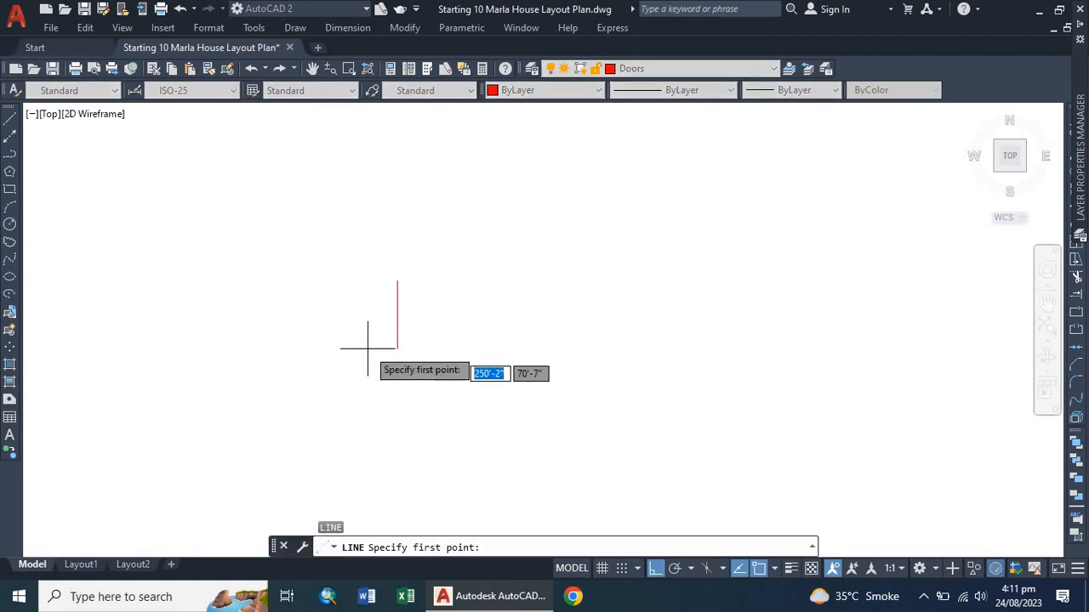
key("Escape")
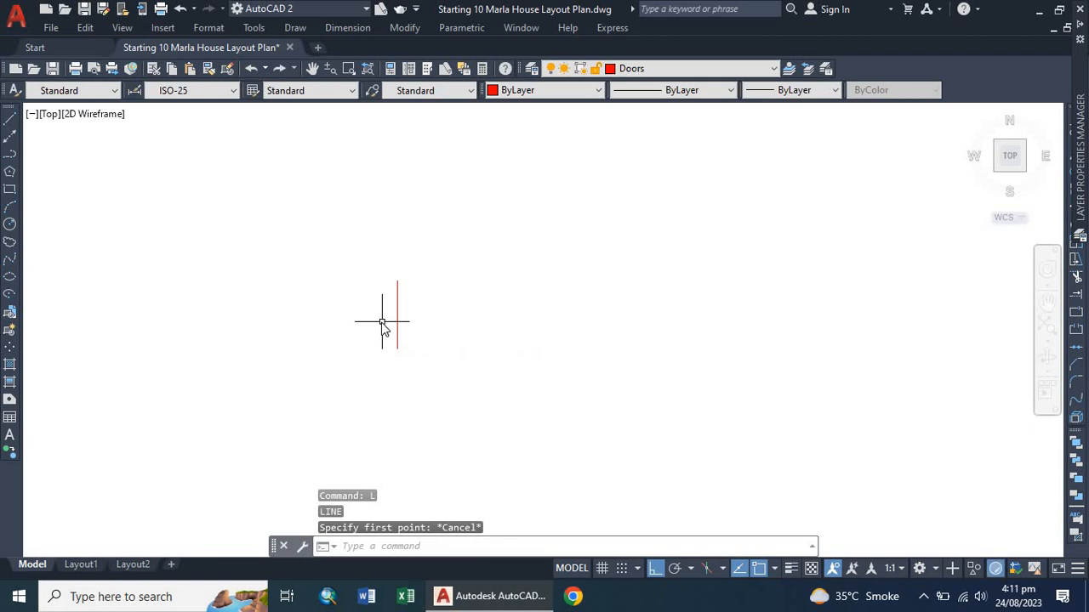
Offset the vertical line 3" to create a parallel door jamb line.
type("o")
key("Return")
key("Return")
left_click(396, 312)
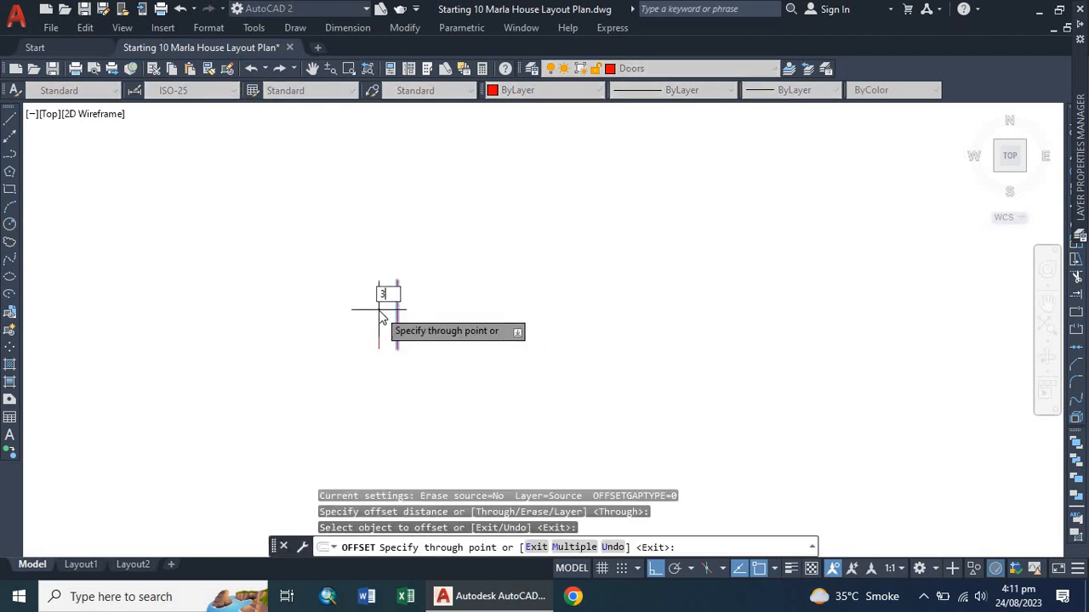
key("Return")
key("Escape")
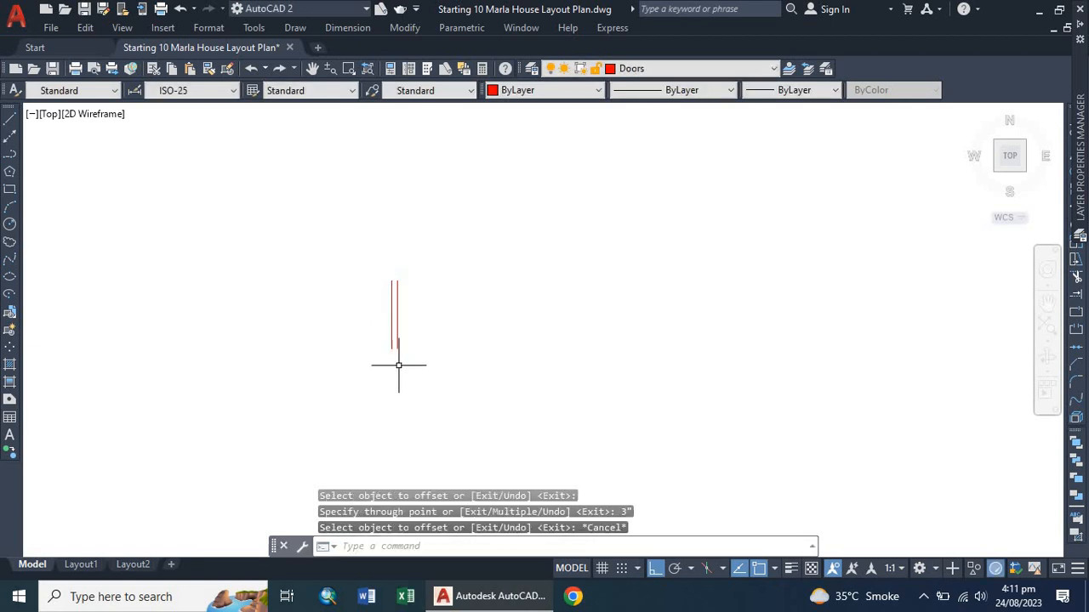
Draw a 3' horizontal line leftward from the bottom end of the offset line.
type("l")
key("Return")
scroll(408, 373, "up", 4)
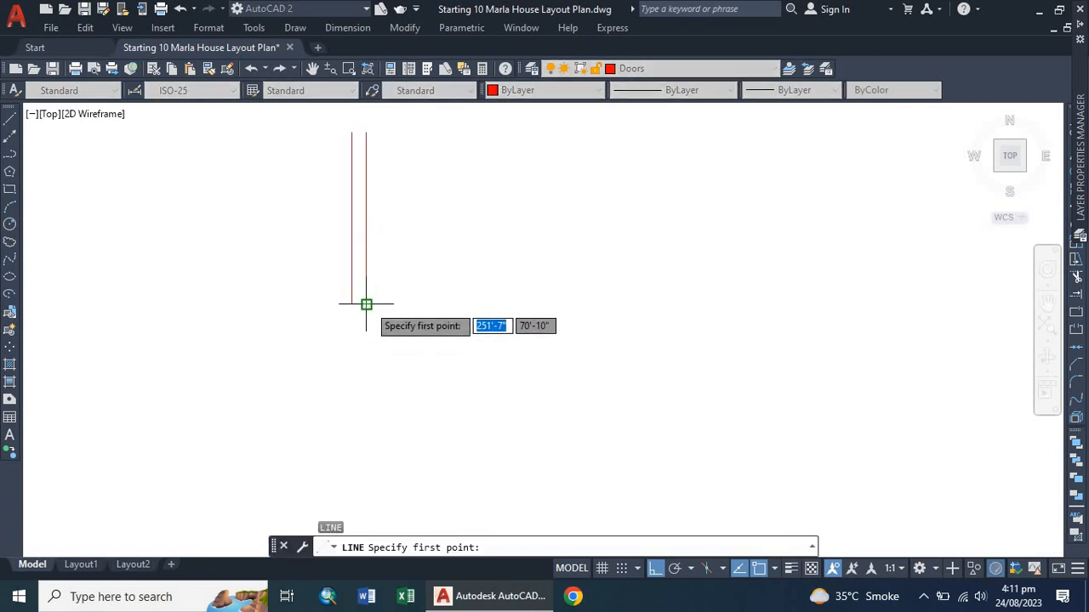
left_click(365, 304)
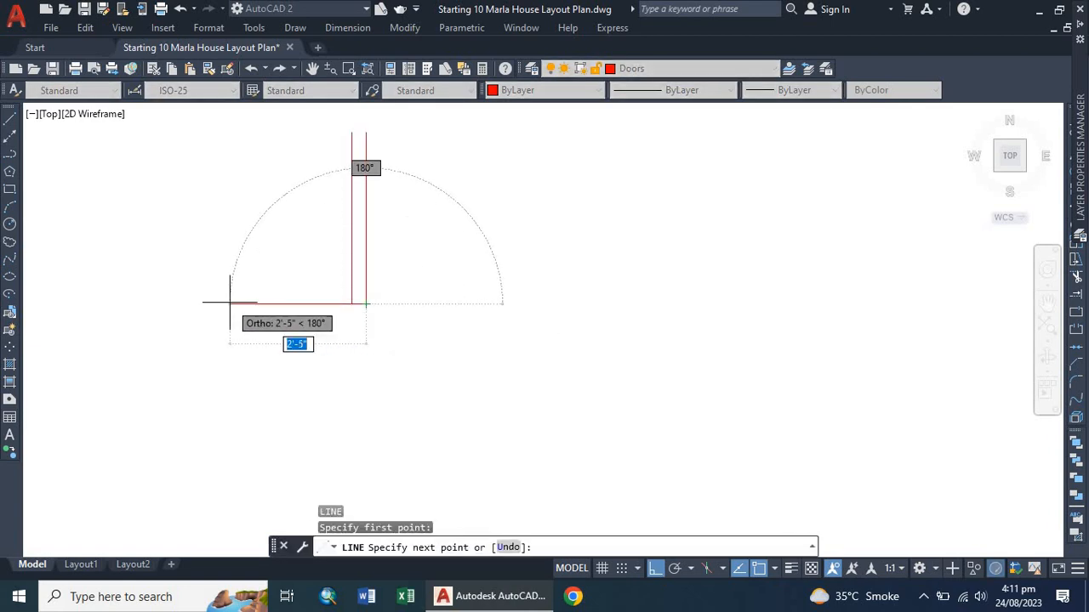
key("Escape")
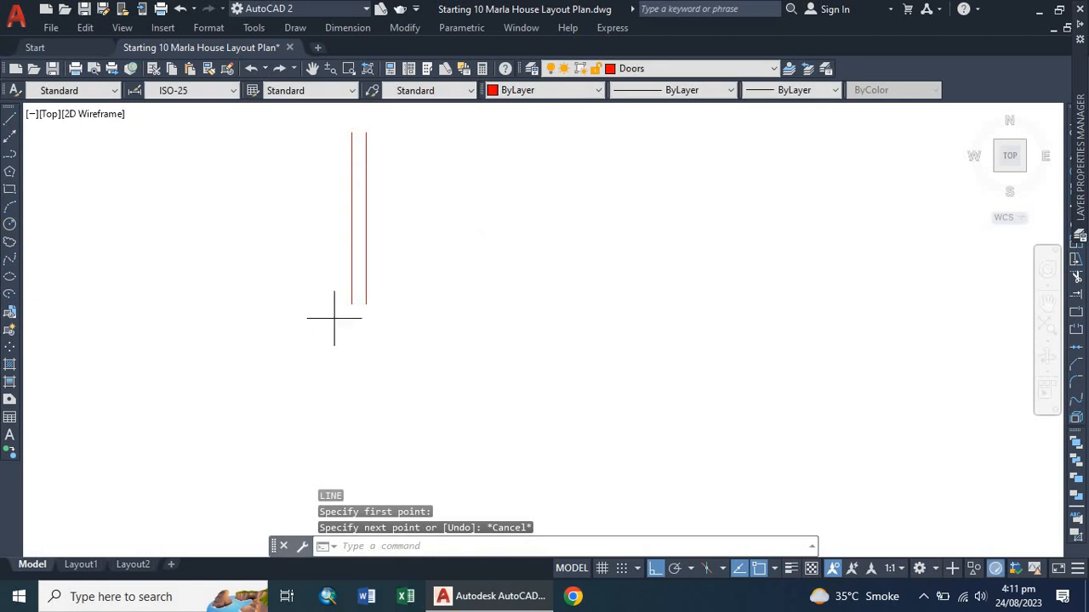
key("Return")
left_click(365, 304)
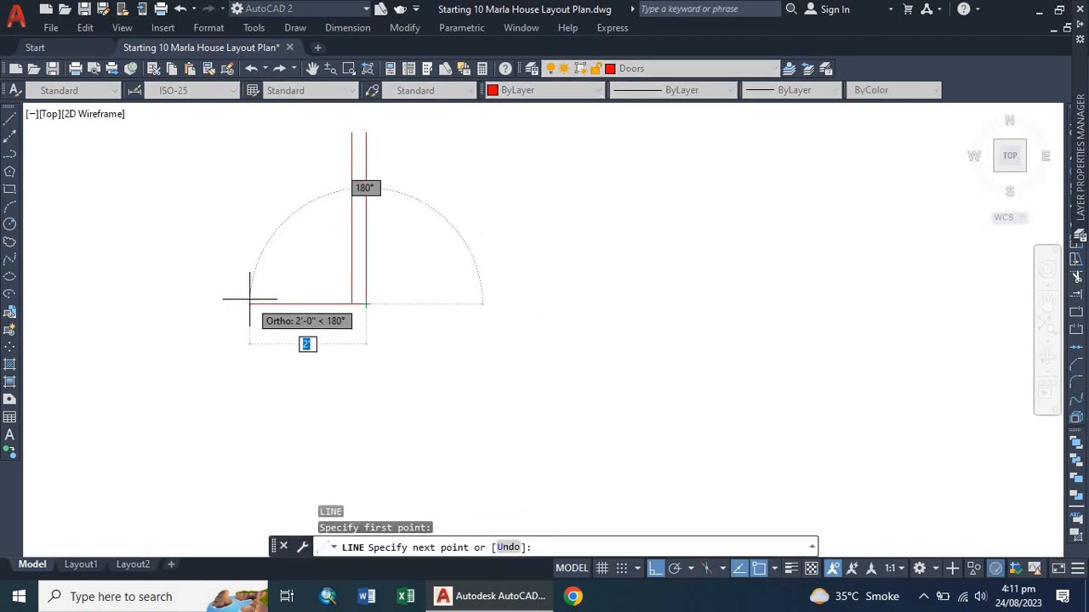
type("3")
key("Return")
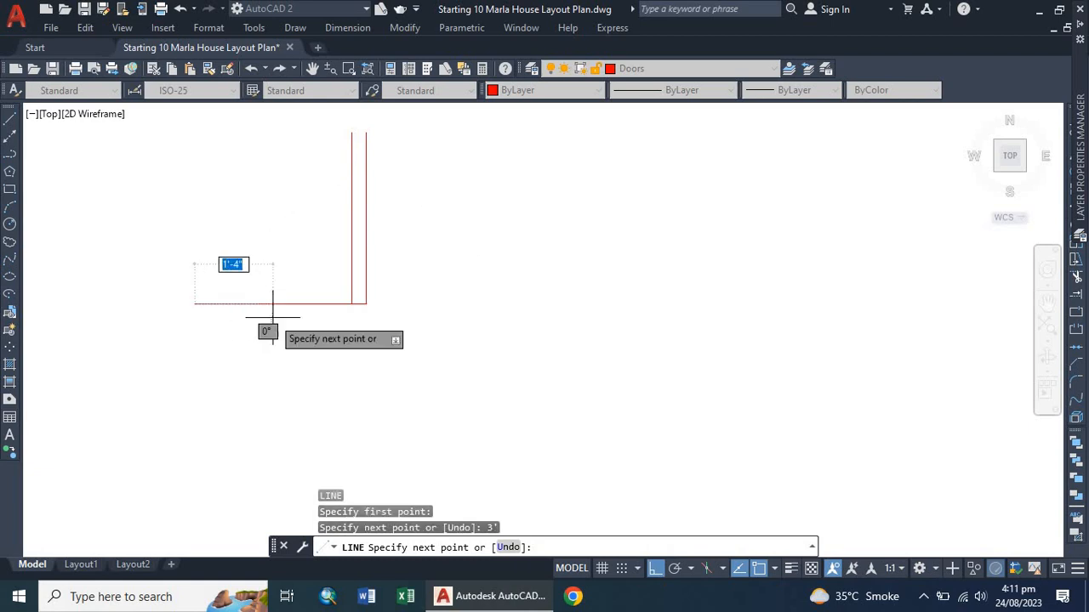
key("Escape")
scroll(315, 340, "down", 2)
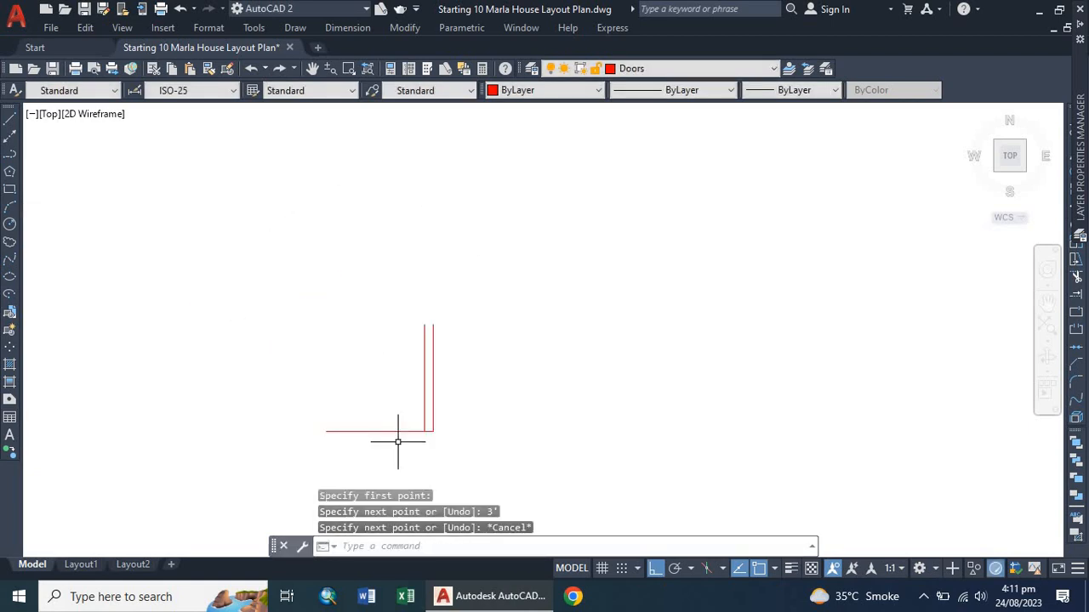
scroll(398, 435, "up", 2)
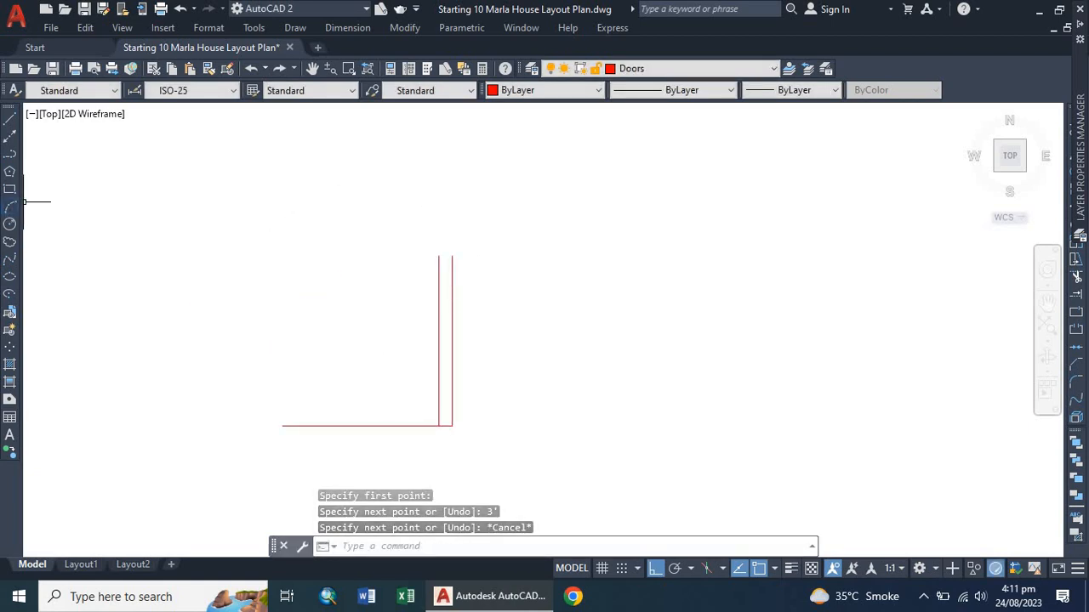
Draw the door swing arc from the top of the inner jamb line down to the left end of the 3' horizontal line.
left_click(8, 209)
scroll(365, 289, "up", 2)
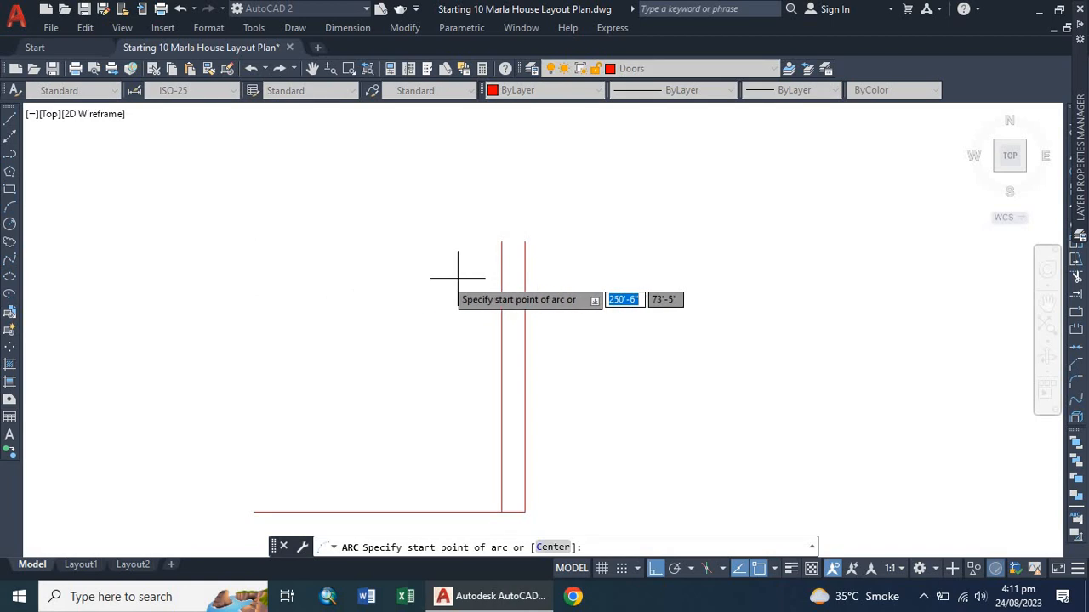
left_click(501, 241)
left_click(525, 241)
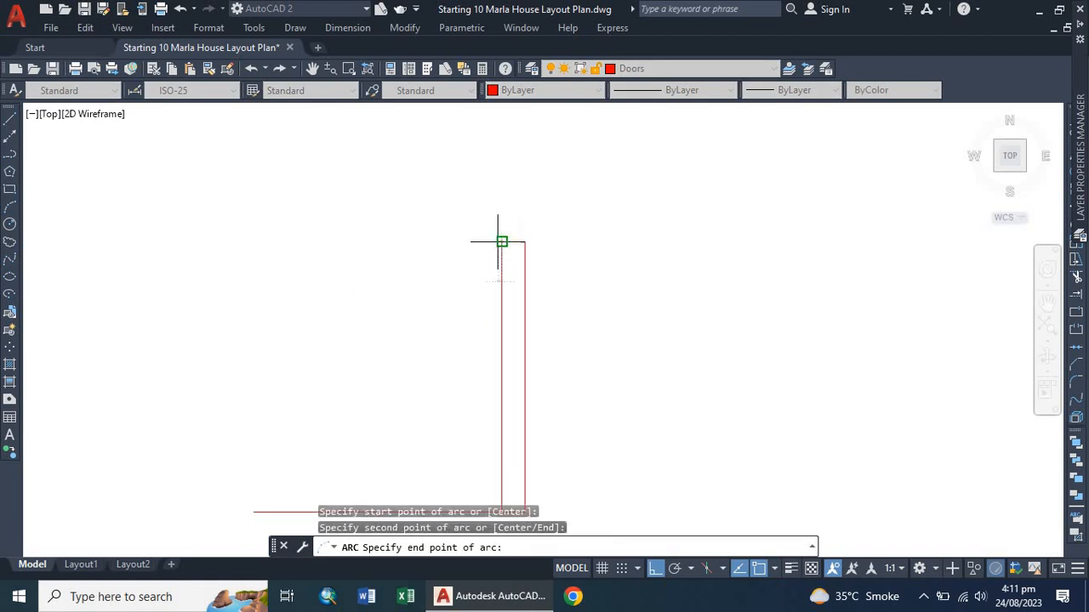
scroll(531, 300, "down", 3)
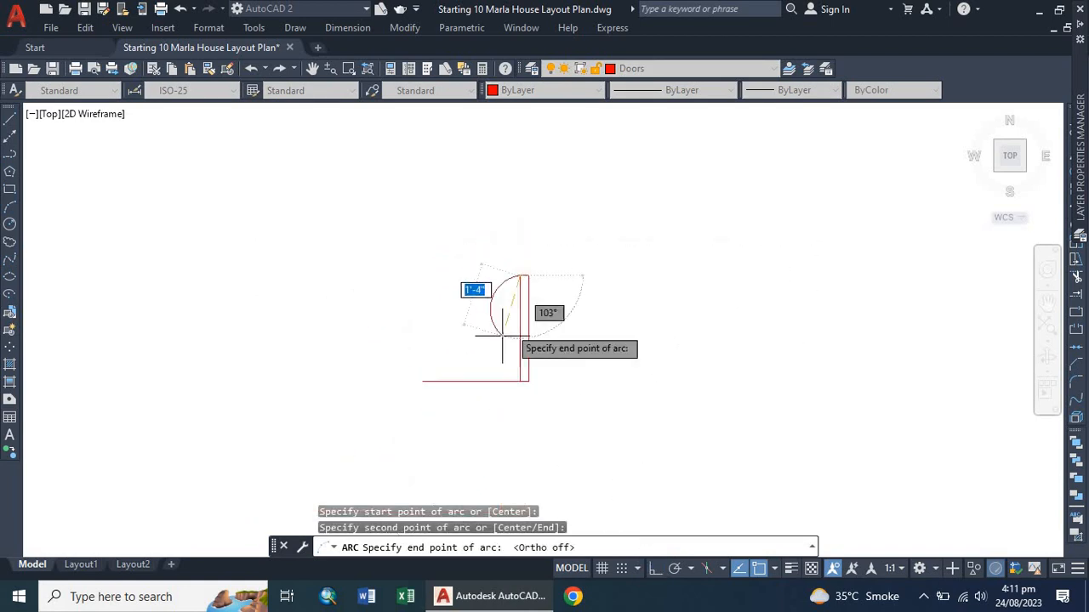
scroll(466, 383, "up", 3)
left_click(350, 377)
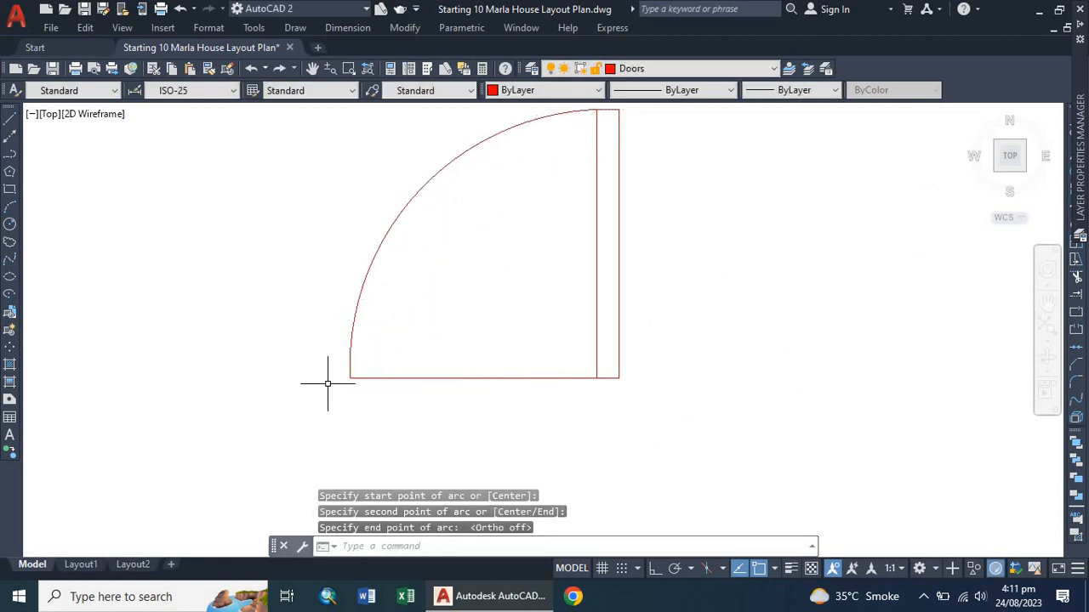
scroll(349, 380, "down", 3)
scroll(337, 377, "up", 3)
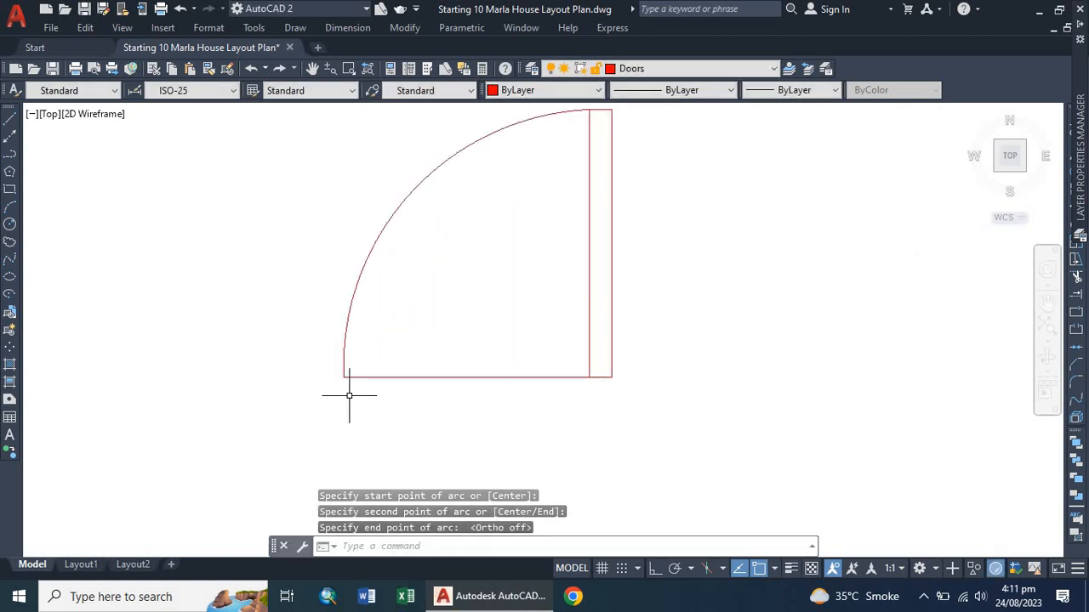
scroll(357, 345, "down", 2)
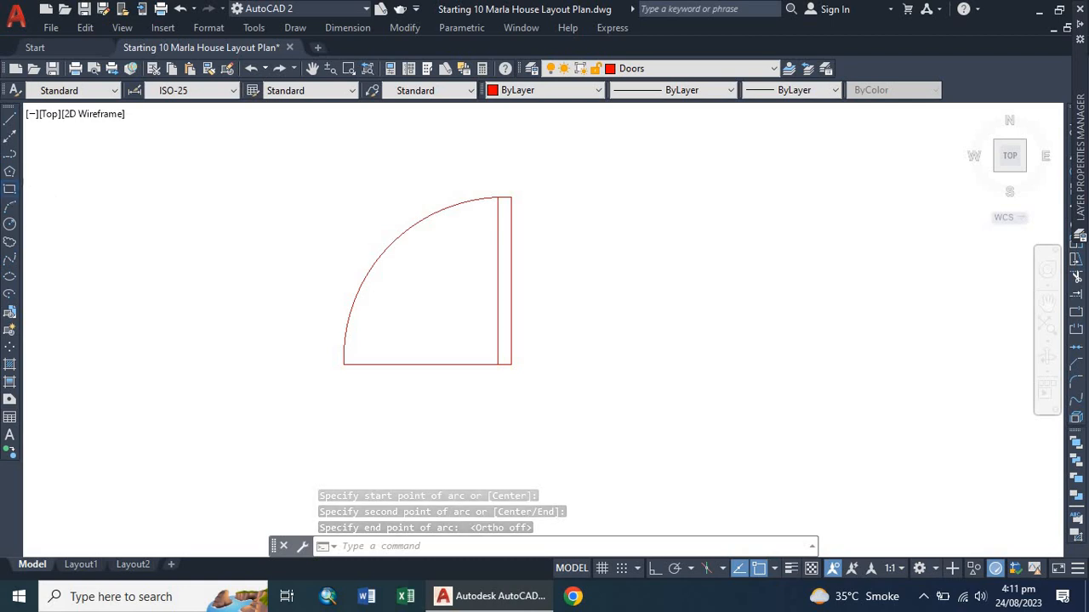
Draw a 2" × 2" square rectangle starting at the left end of the door's horizontal line.
type("rec")
key("Return")
scroll(348, 400, "up", 6)
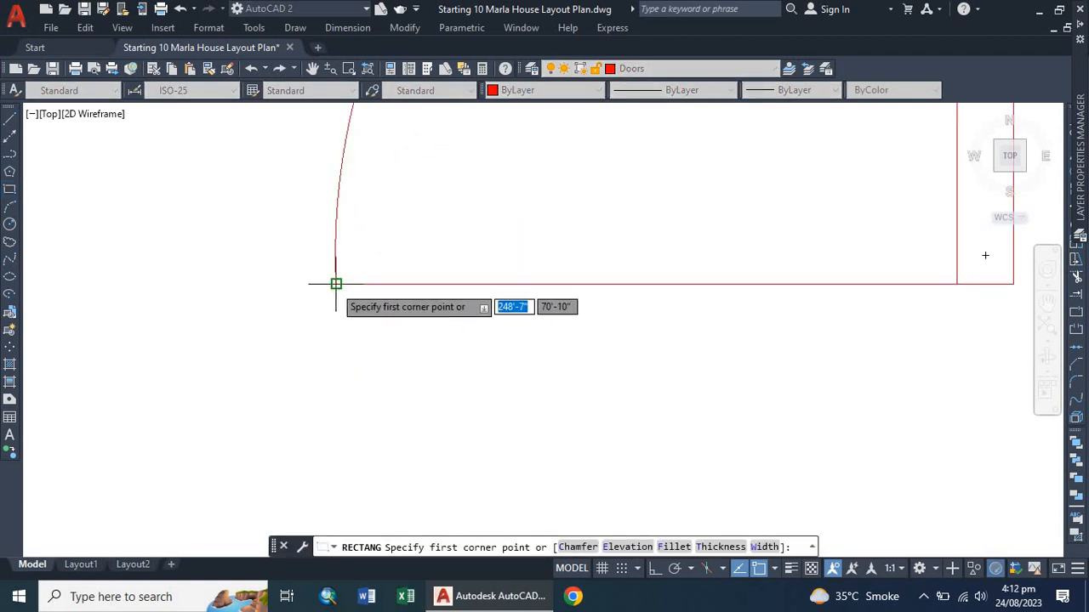
left_click(336, 283)
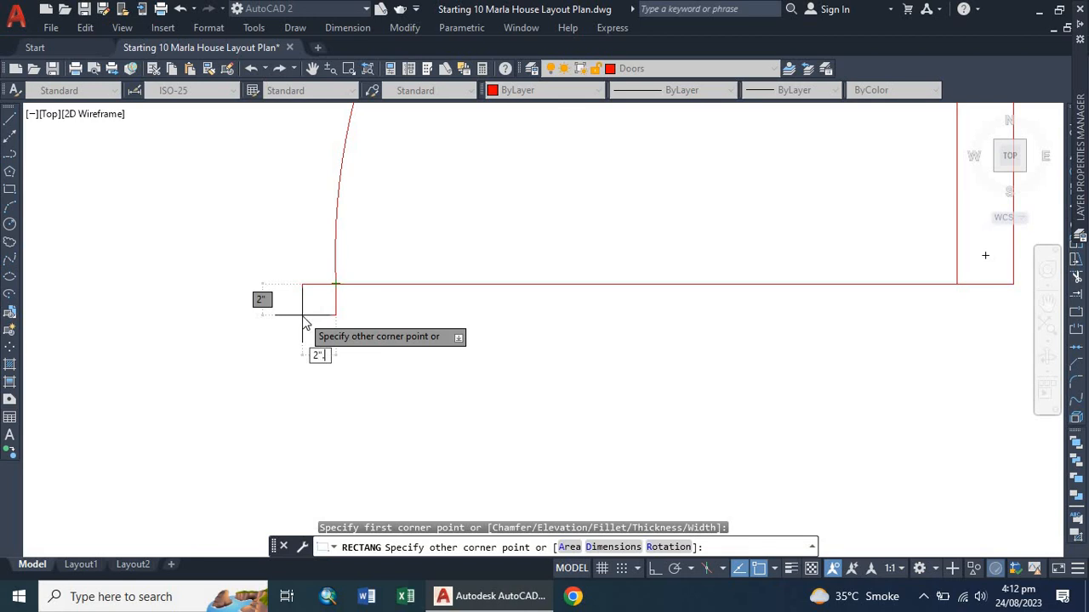
key("Return")
key("Escape")
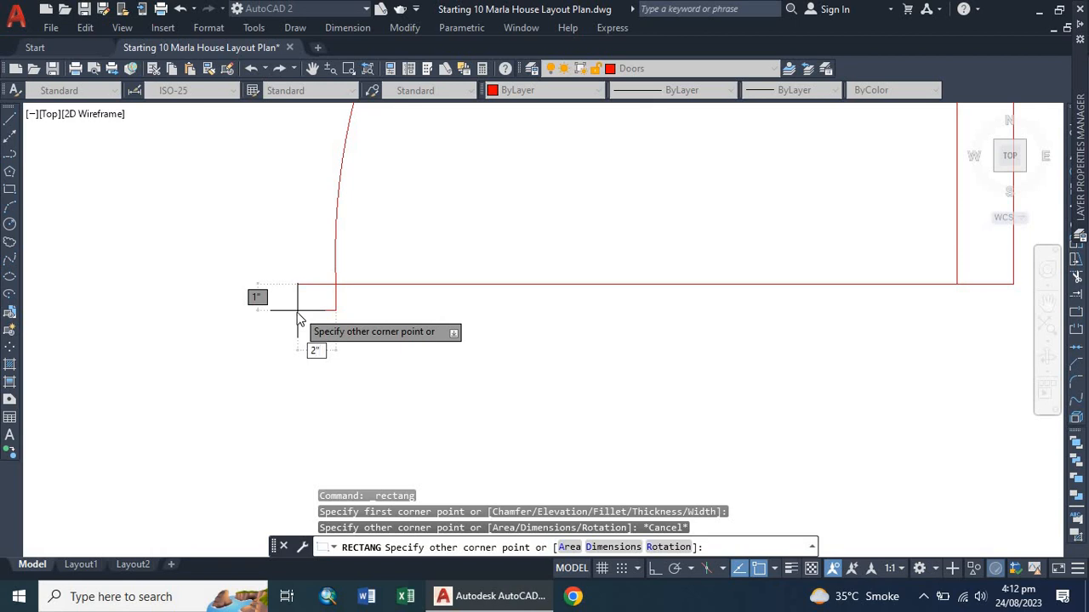
type("2")
key("Tab")
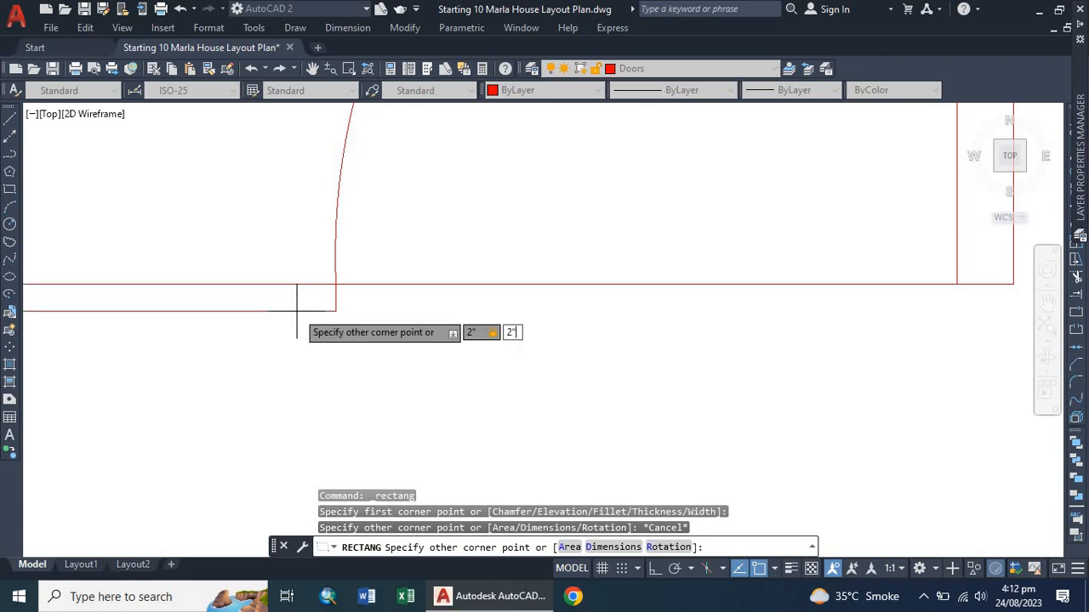
key("Return")
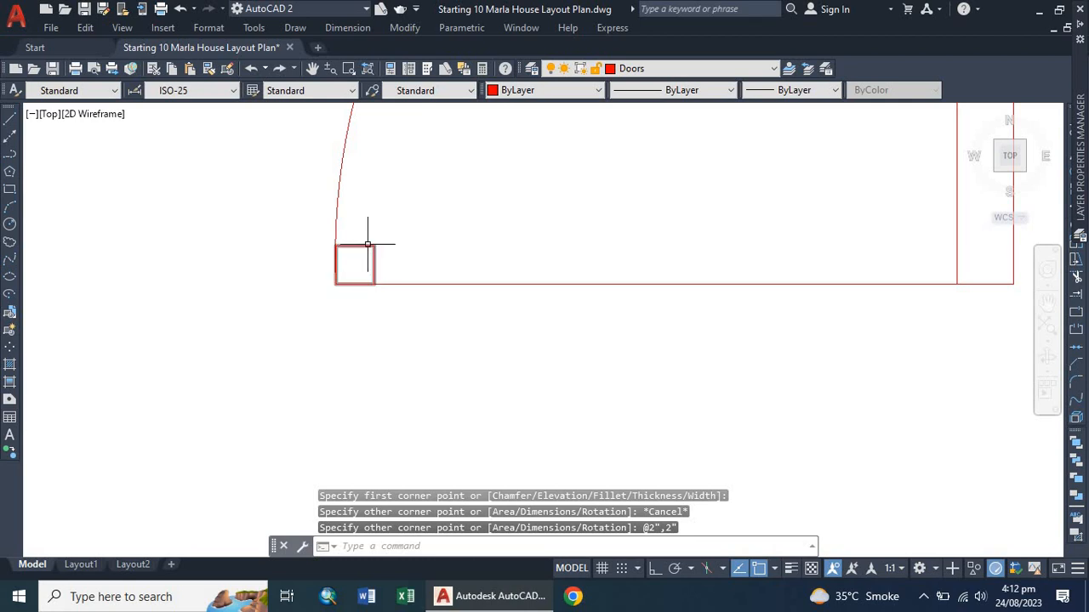
Try moving the small square by its corner to the line end, and undo that move.
left_click(330, 287)
left_click(387, 224)
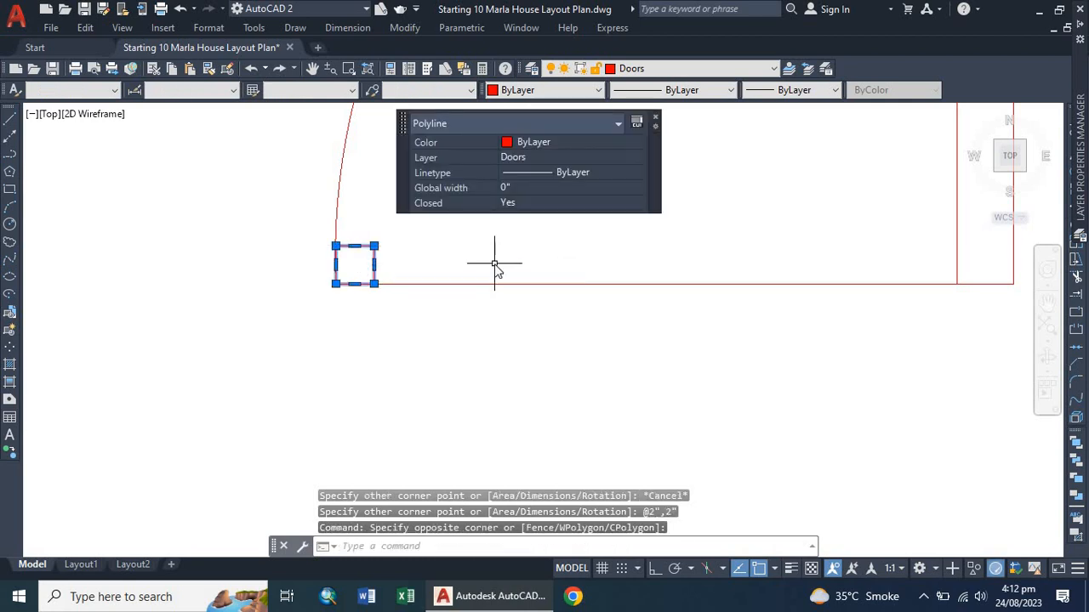
key("Return")
left_click(374, 246)
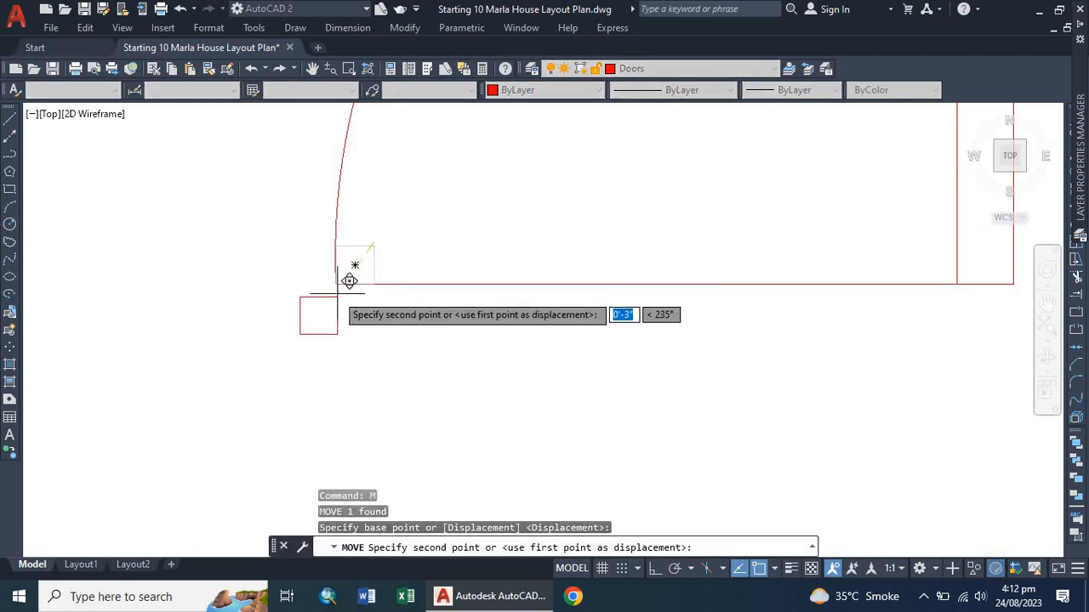
left_click(335, 284)
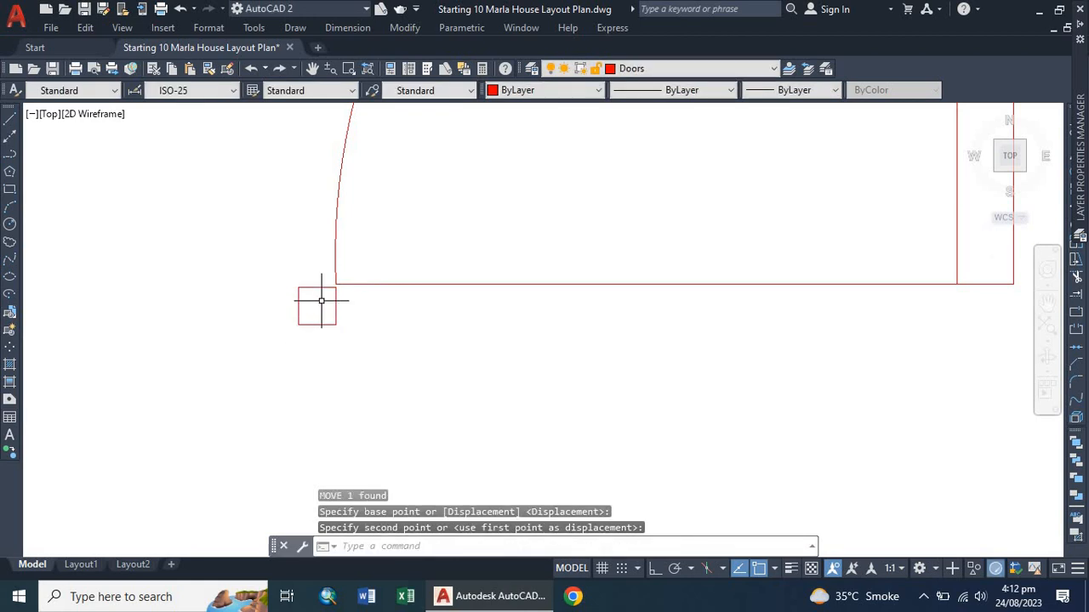
key("ctrl+z")
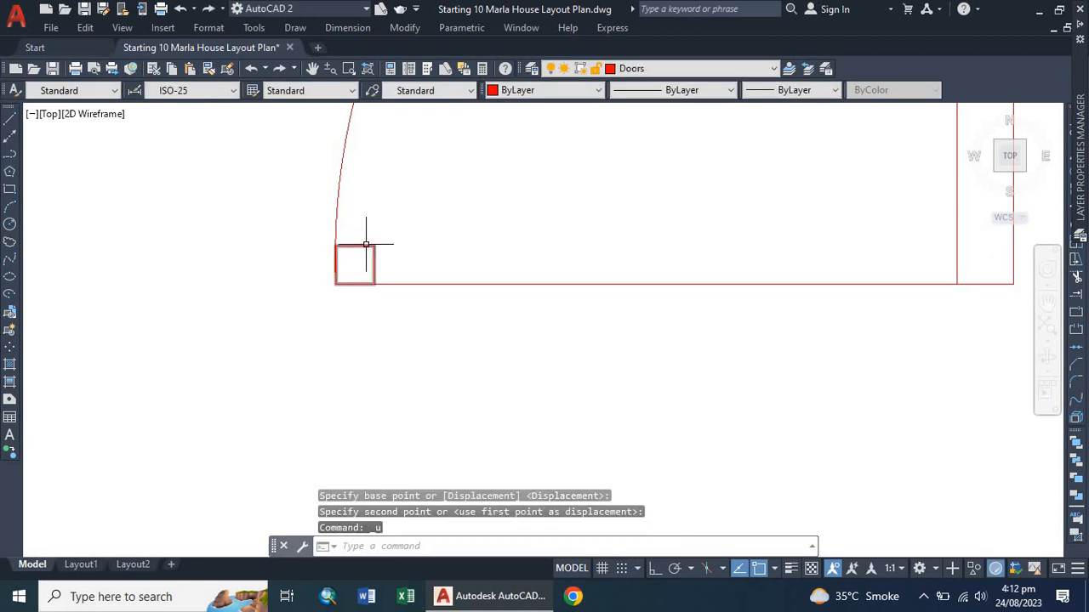
Move the 2" square so its top-right corner sits at the left end of the door's horizontal line, below it.
left_click(367, 246)
left_click(344, 270)
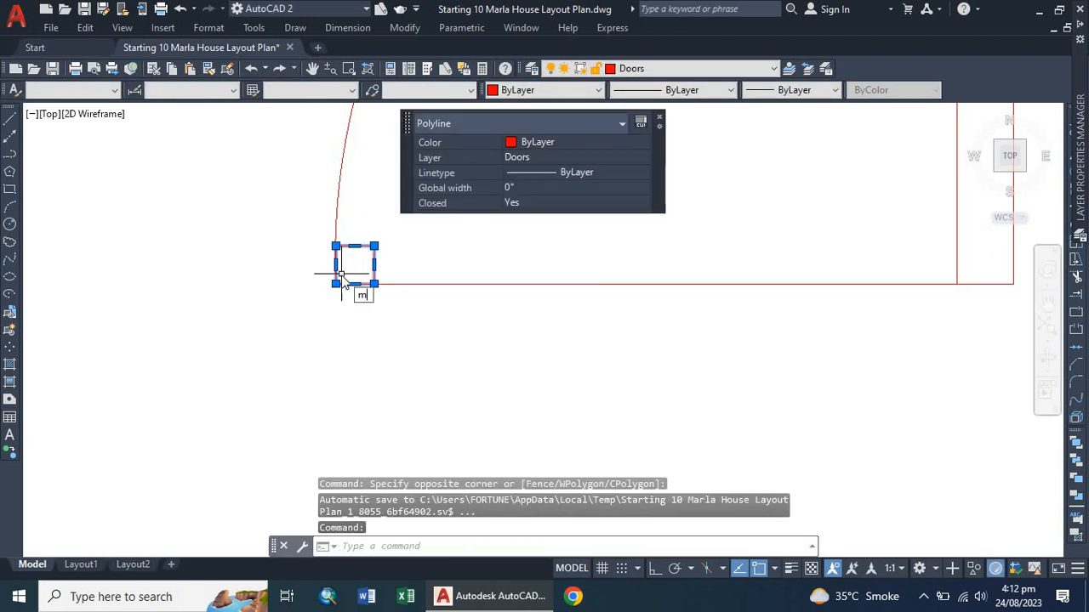
type("m")
key("Return")
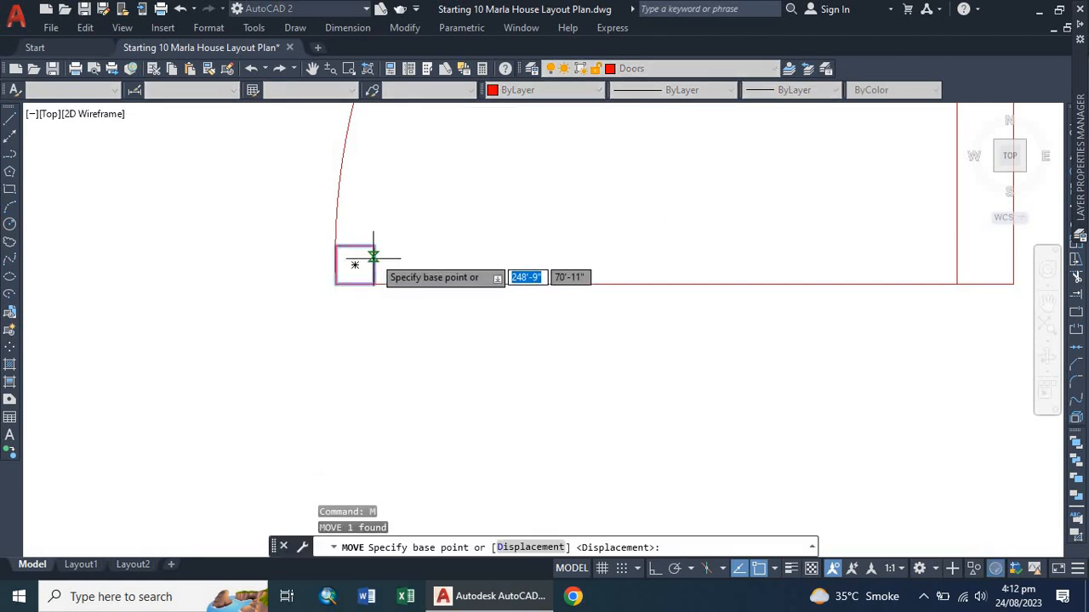
scroll(372, 255, "up", 3)
left_click(399, 241)
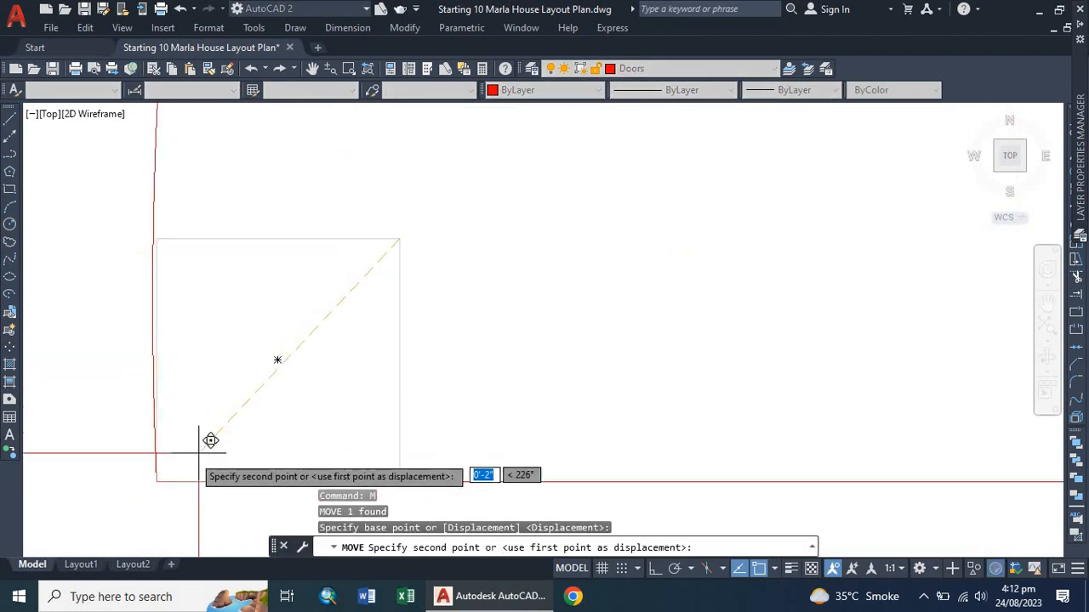
left_click(158, 473)
scroll(255, 345, "down", 3)
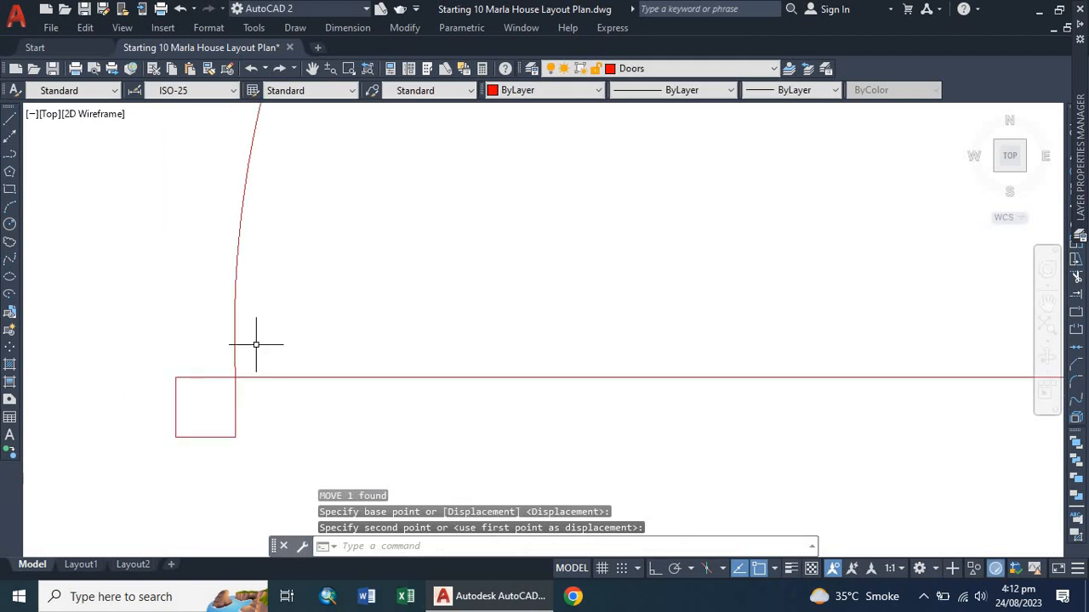
scroll(255, 344, "down", 2)
Copy the 2" square to the bottom-right corner of the door jamb, mirroring the left one.
left_click(244, 376)
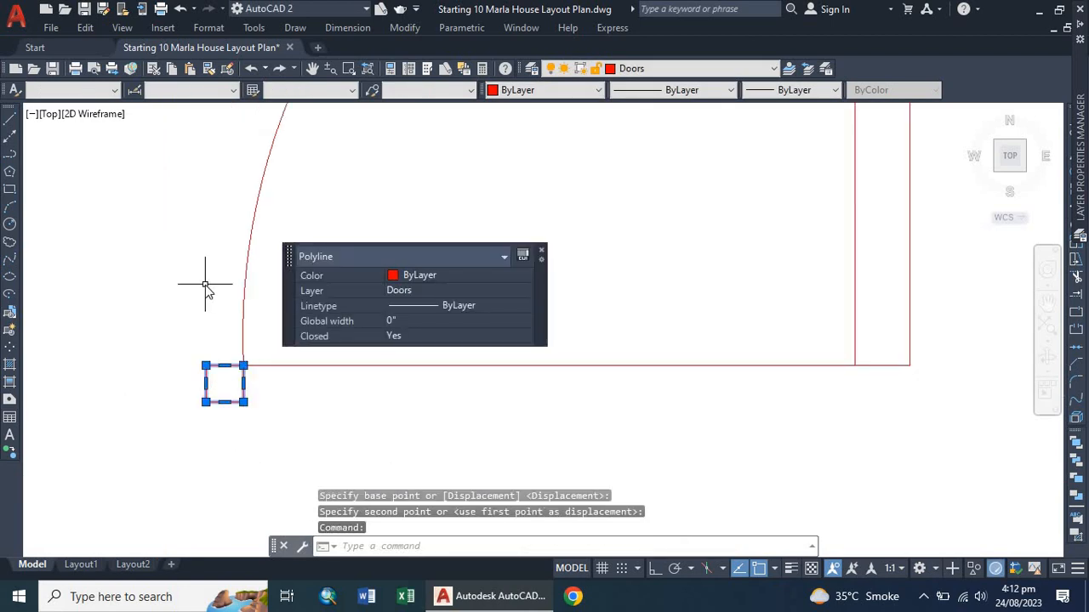
type("CO")
key("Return")
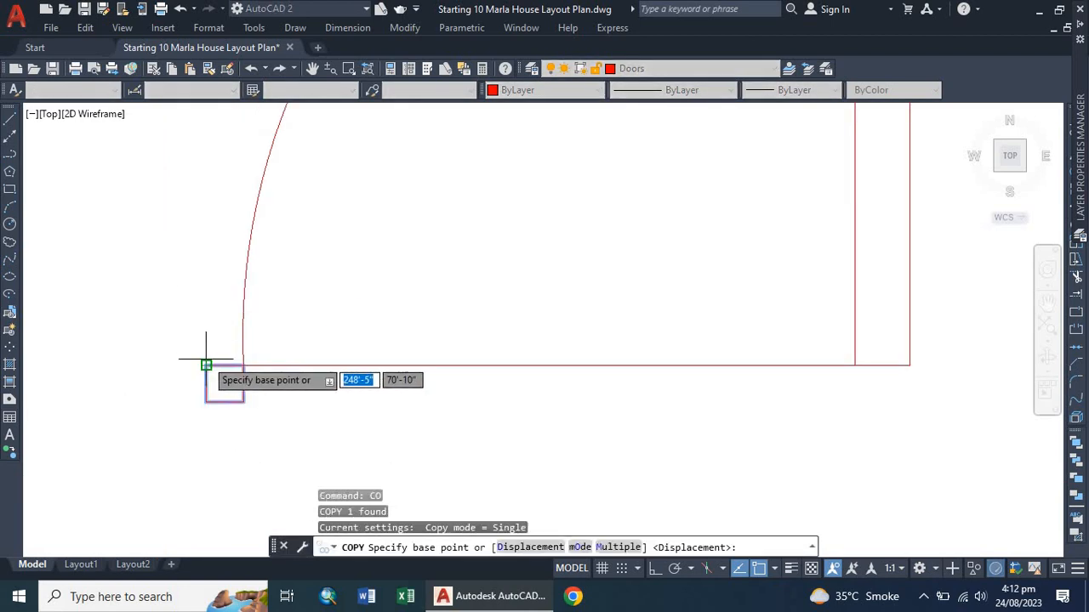
left_click(206, 364)
scroll(158, 360, "down", 4)
scroll(340, 359, "up", 5)
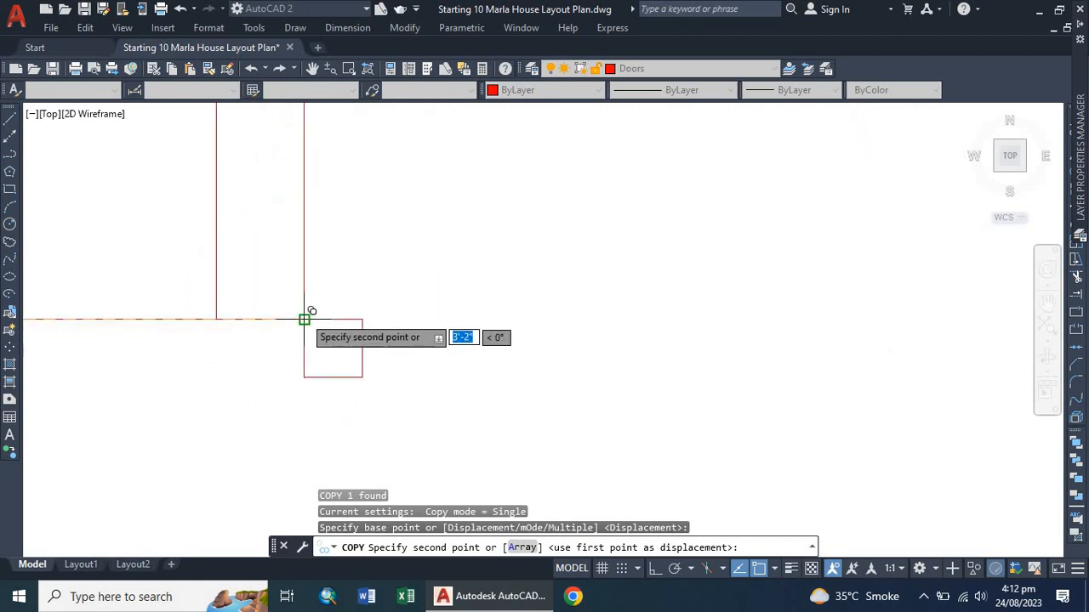
left_click(304, 319)
scroll(357, 357, "down", 2)
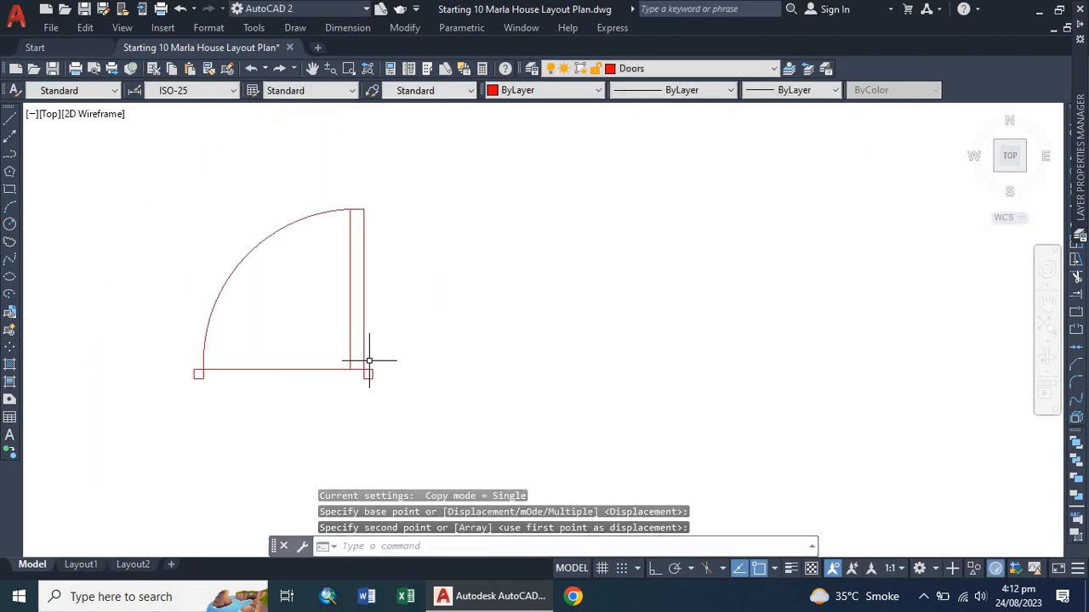
scroll(369, 361, "down", 2)
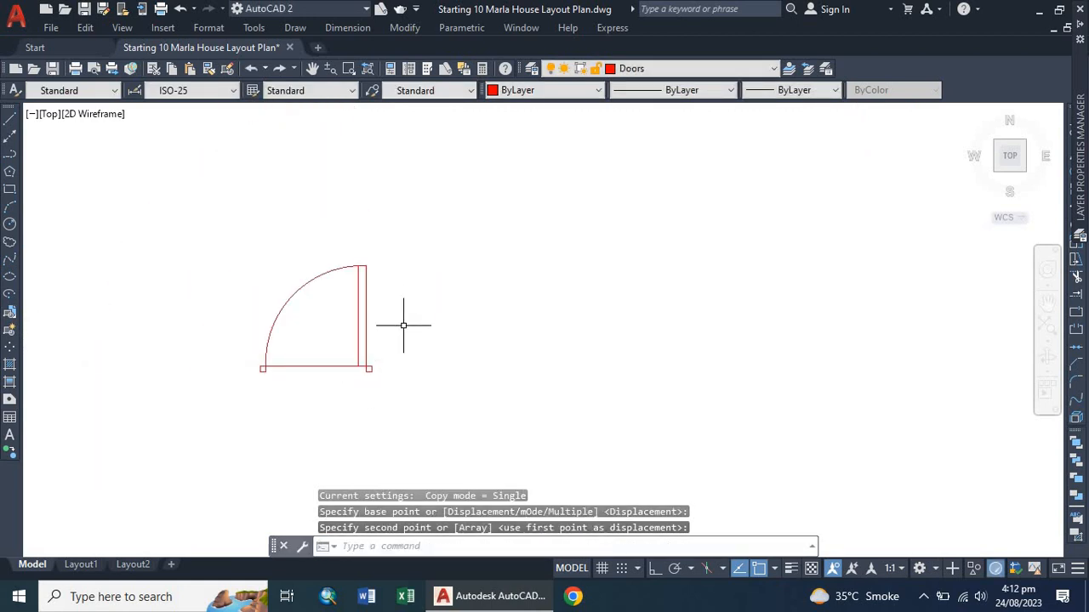
Select all six door objects and make them into a block named Doors.
scroll(396, 315, "down", 2)
left_click(425, 272)
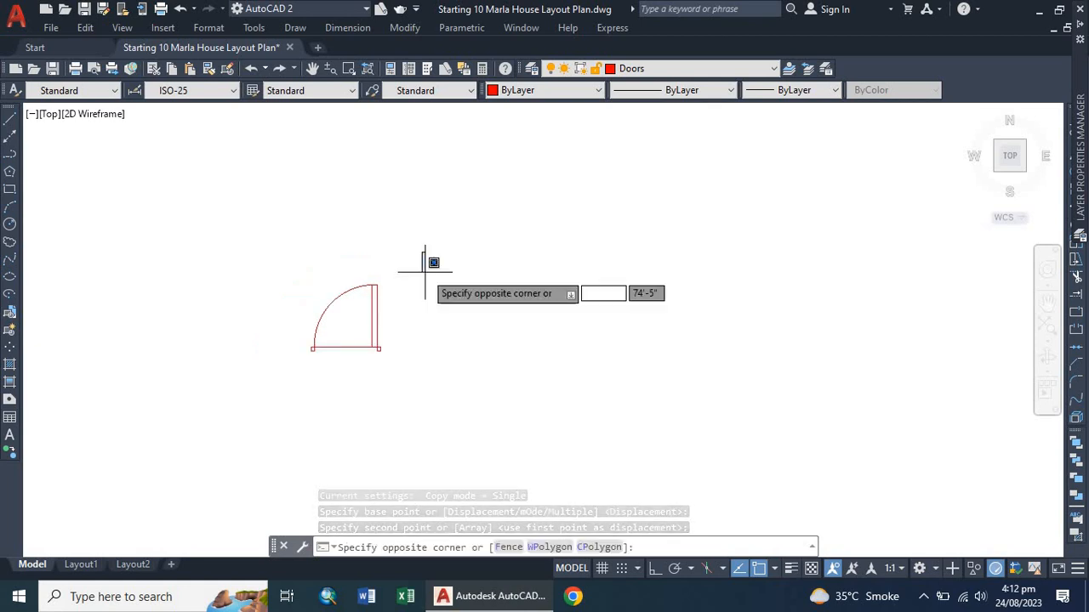
left_click(242, 421)
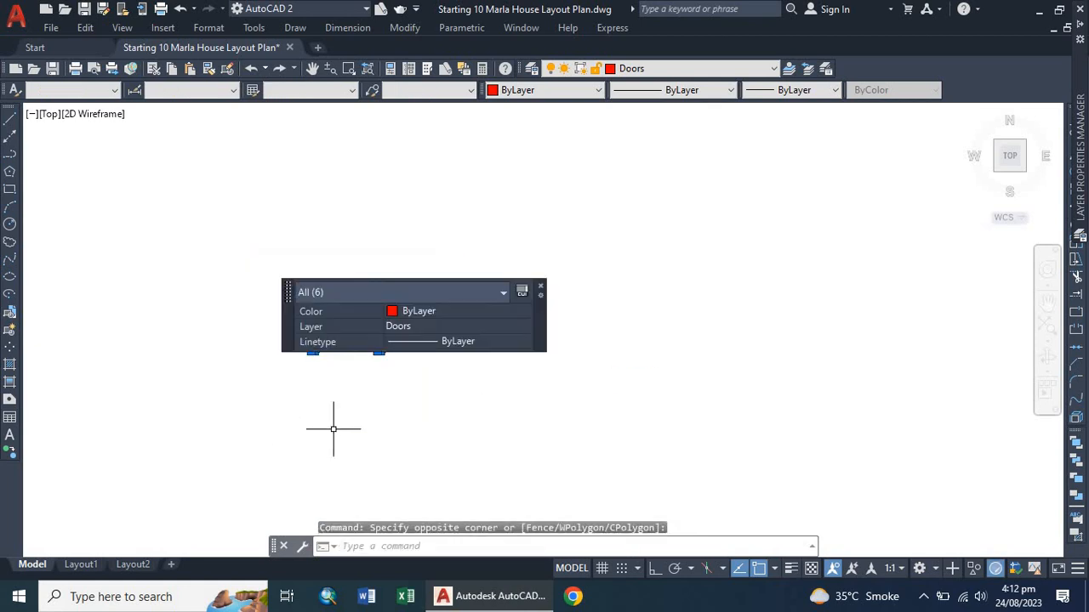
type("b")
key("Return")
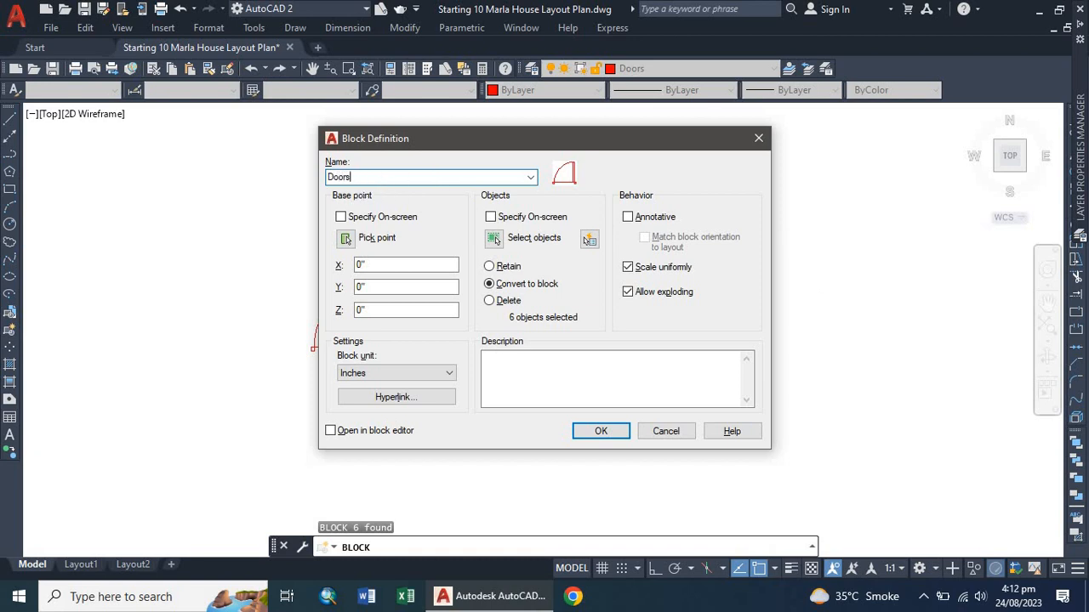
left_click(600, 430)
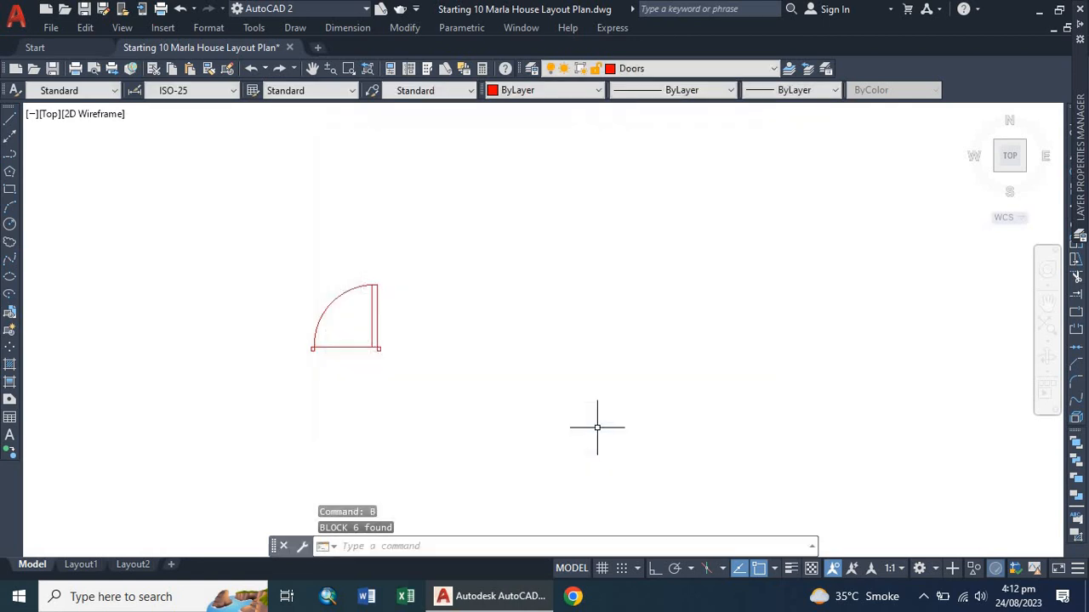
Copy the single door block from its top-right corner to a spot a short distance to its right, with Ortho on.
scroll(317, 329, "up", 6)
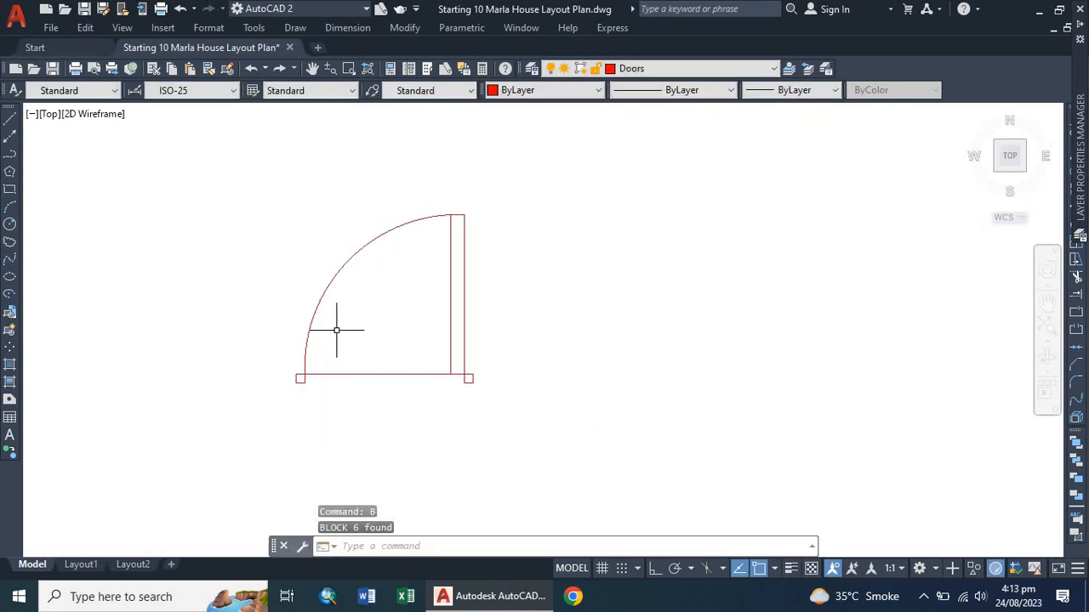
scroll(336, 286, "down", 5)
scroll(325, 302, "up", 7)
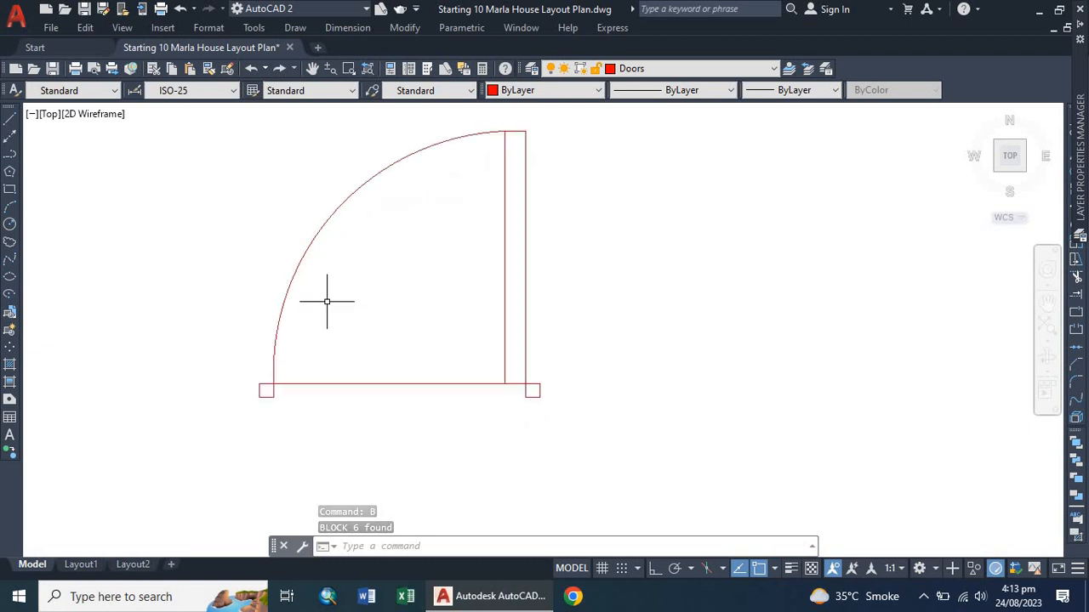
scroll(281, 319, "down", 4)
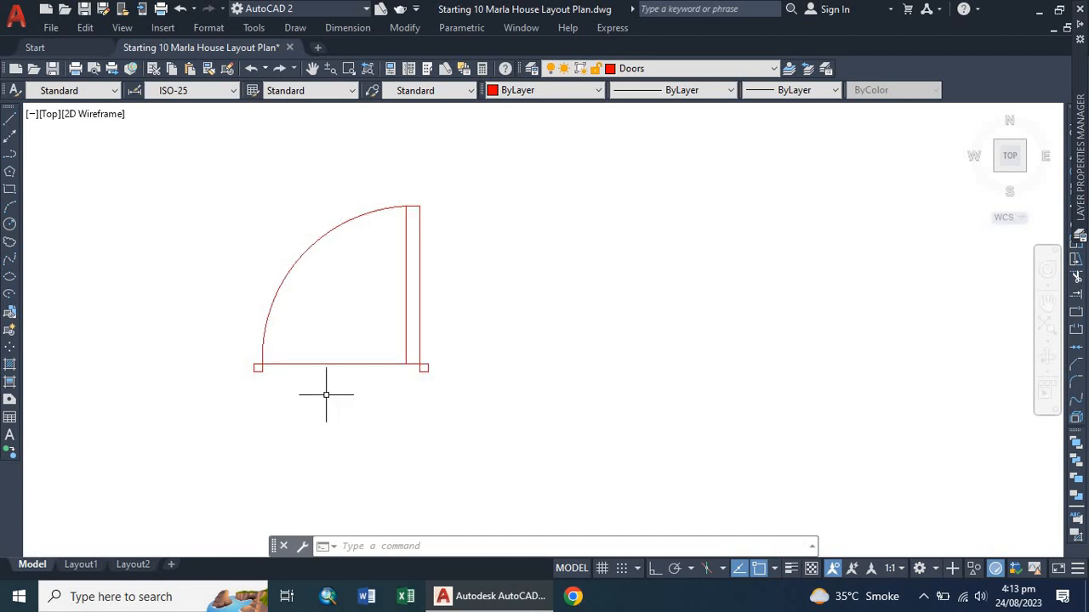
scroll(381, 321, "down", 4)
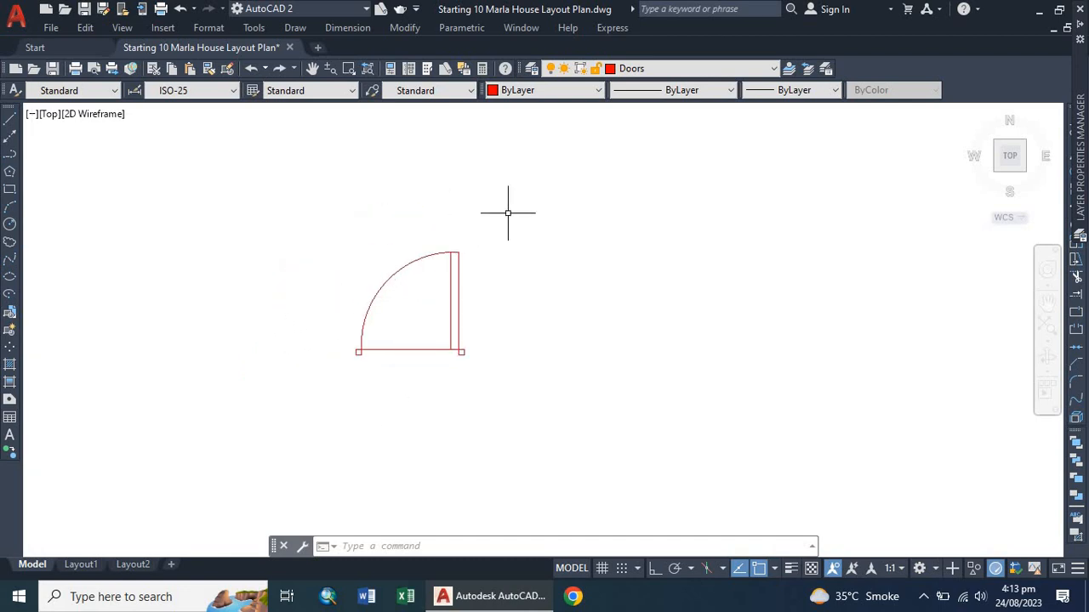
left_click(536, 138)
left_click(462, 448)
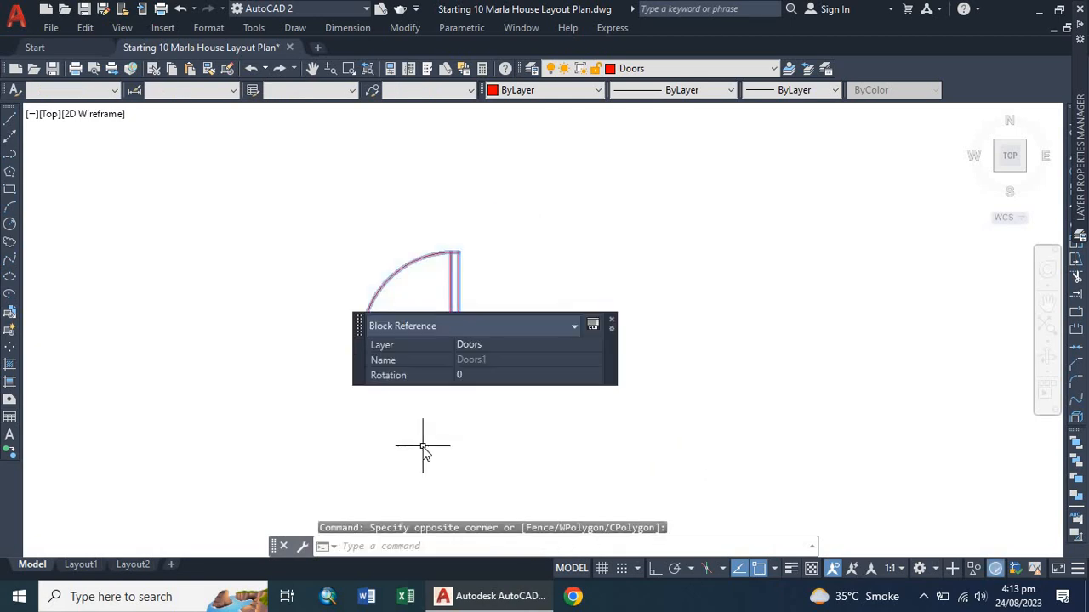
type("co")
key("Return")
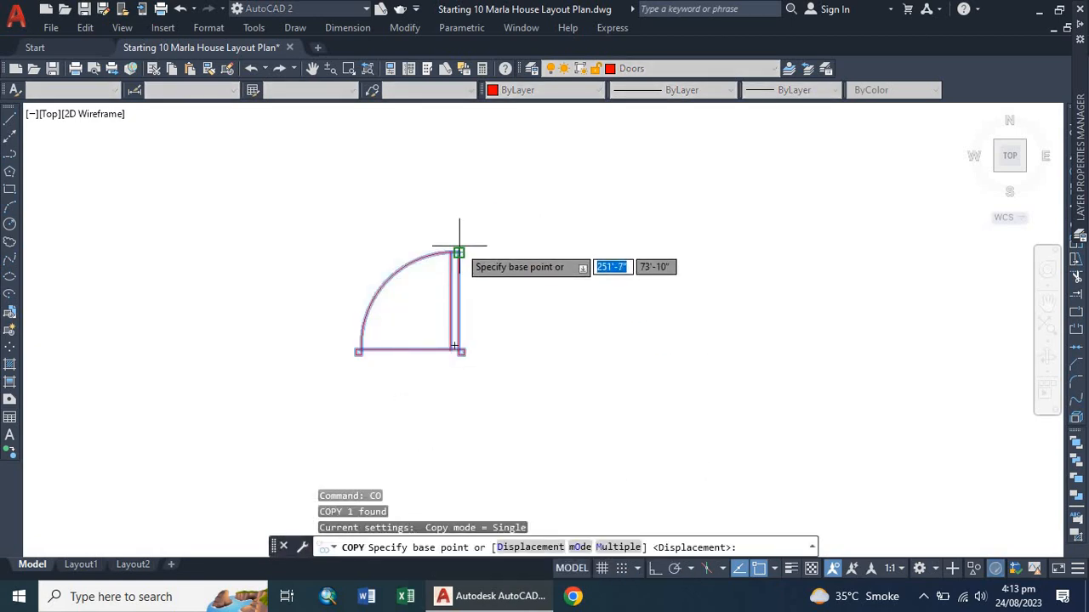
left_click(459, 250)
scroll(417, 267, "down", 2)
scroll(417, 266, "down", 2)
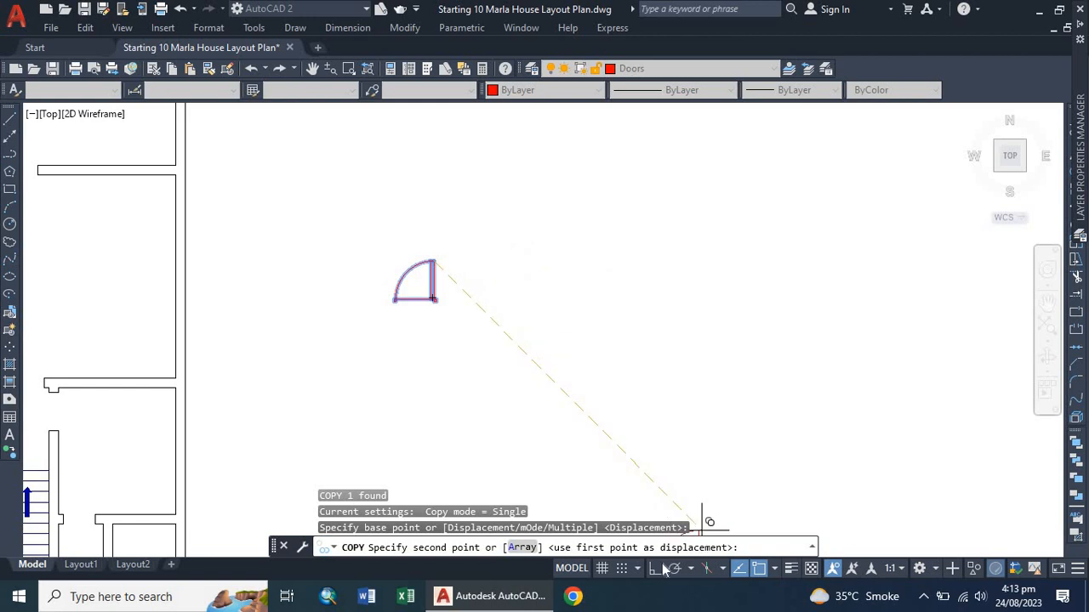
key("F8")
left_click(620, 289)
Mirror the copied door about a vertical line through its bottom-left corner, keeping the source, to form a double door.
left_click(550, 244)
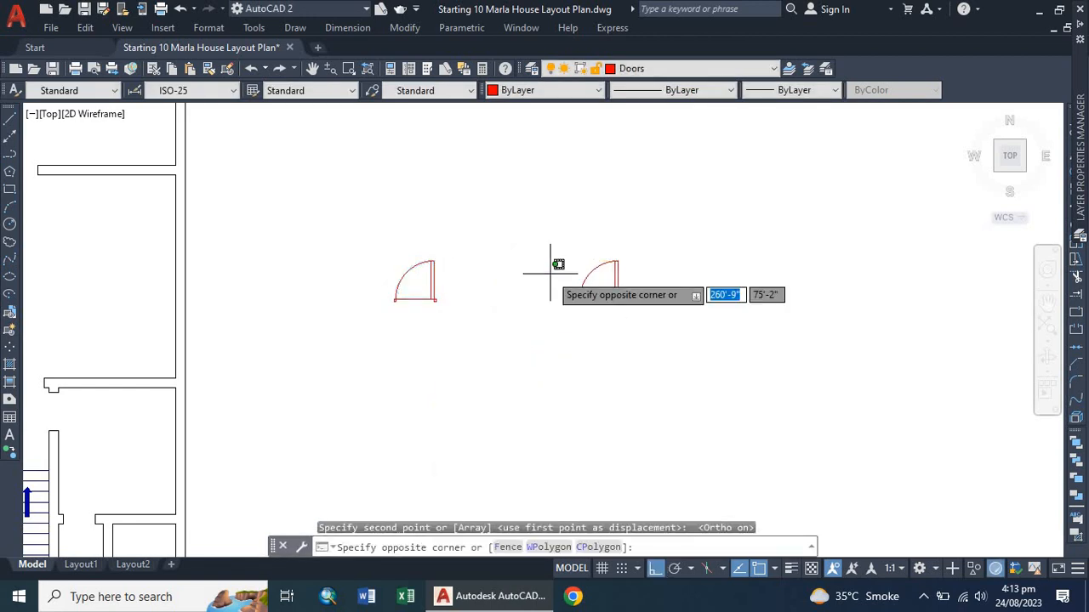
left_click(740, 316)
scroll(615, 279, "up", 4)
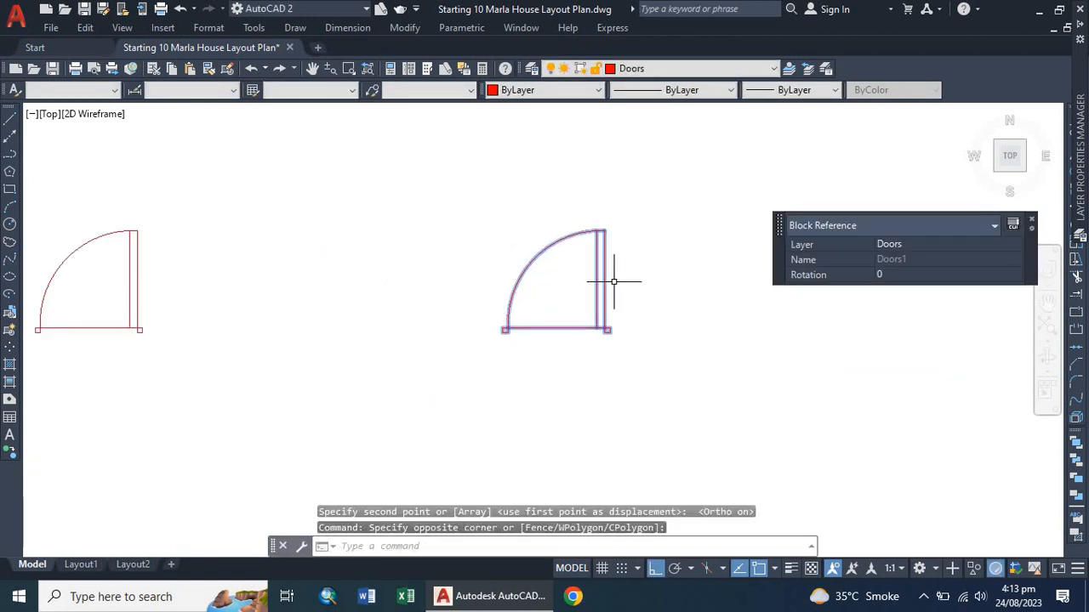
type("mi")
key("Return")
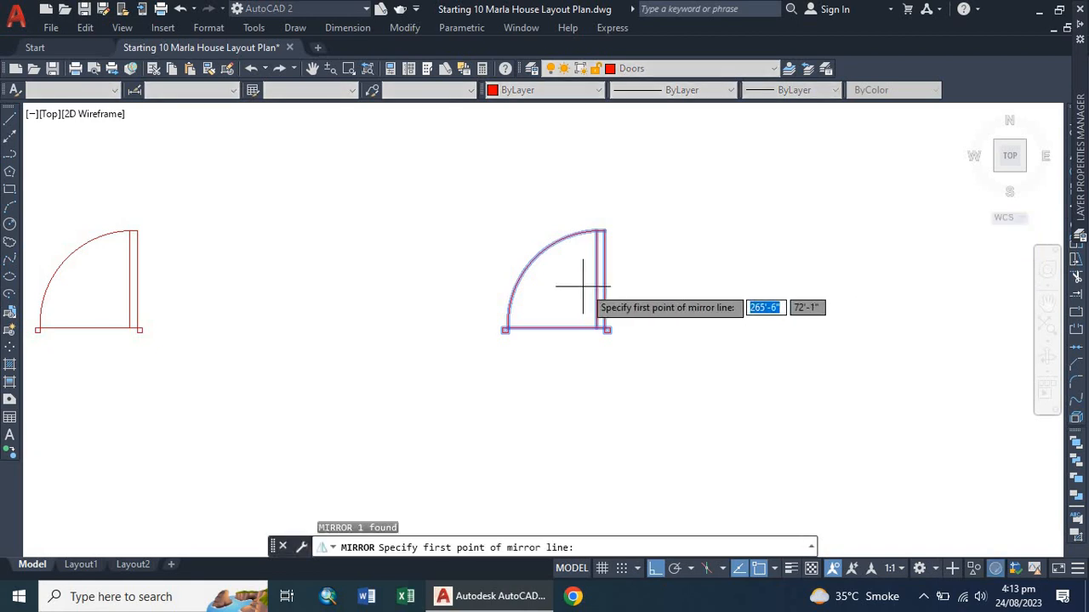
scroll(510, 328, "up", 4)
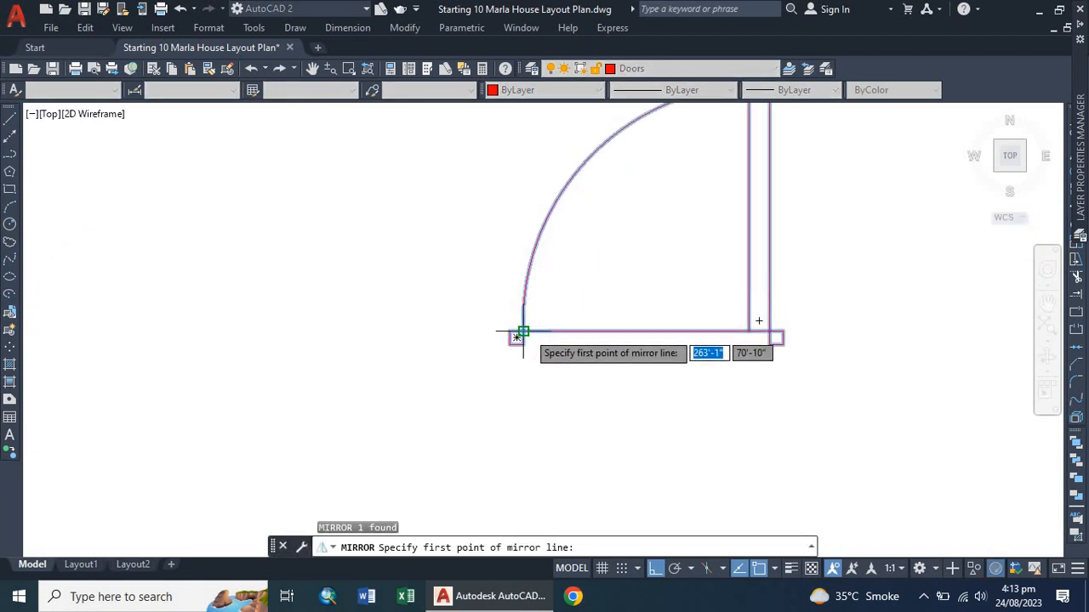
left_click(523, 330)
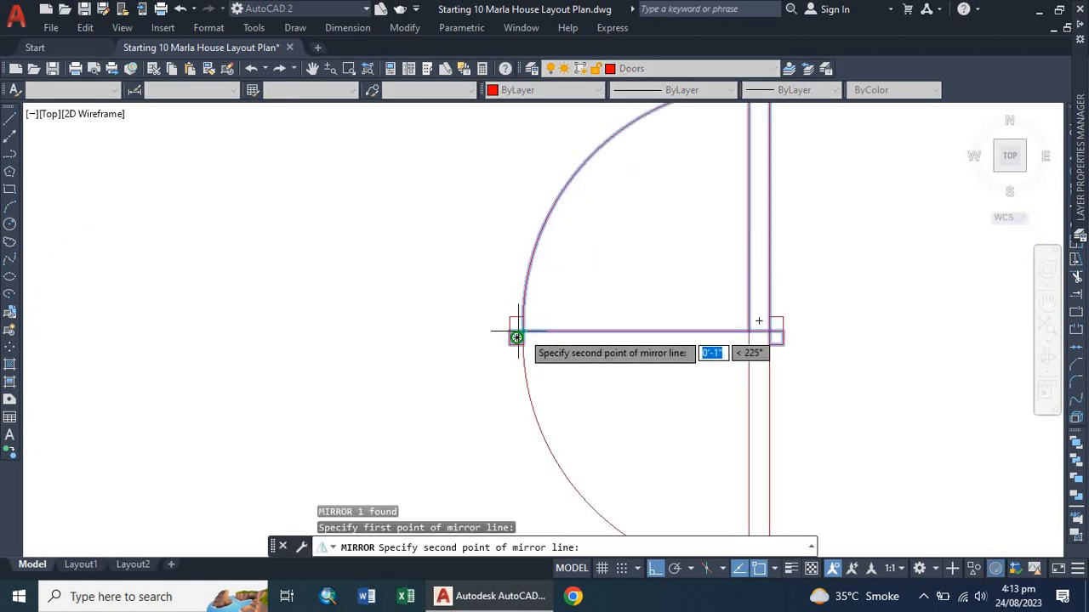
left_click(462, 196)
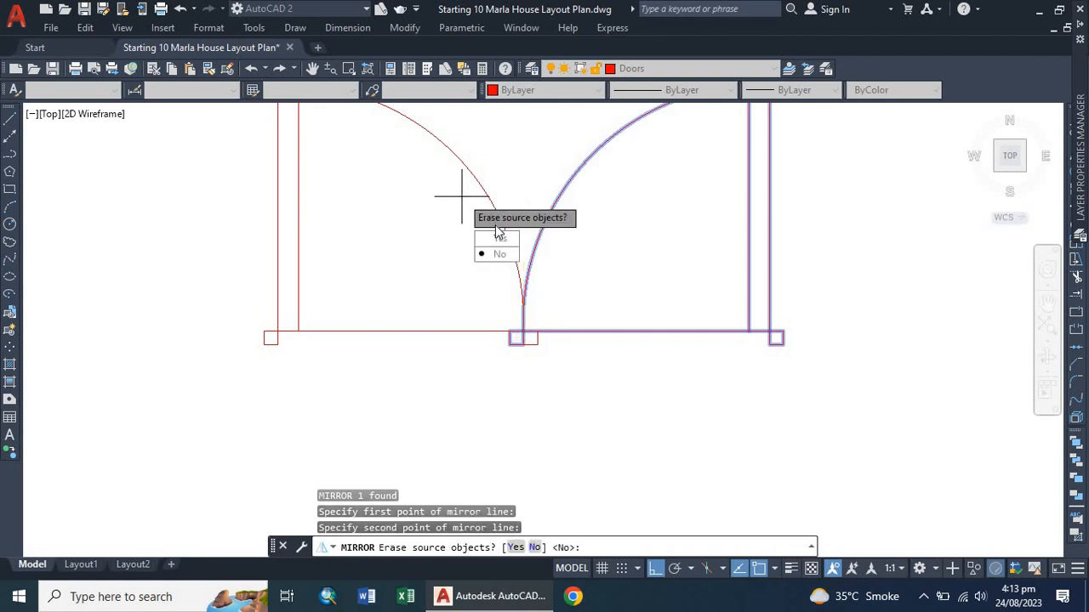
left_click(499, 254)
Explode both door blocks of the double door into separate objects.
scroll(367, 253, "down", 4)
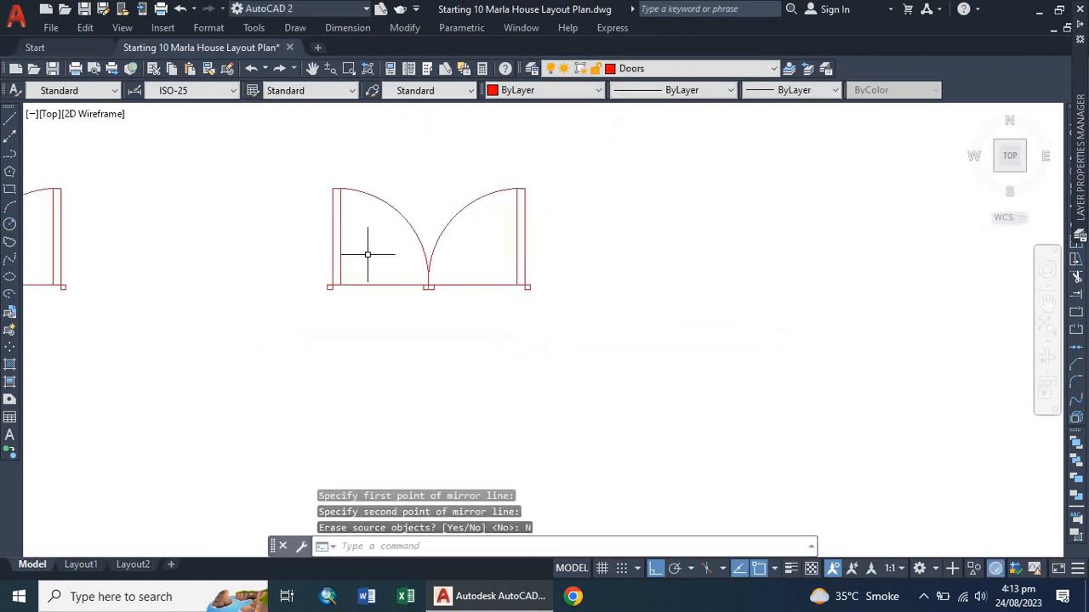
scroll(407, 278, "up", 4)
scroll(463, 261, "down", 4)
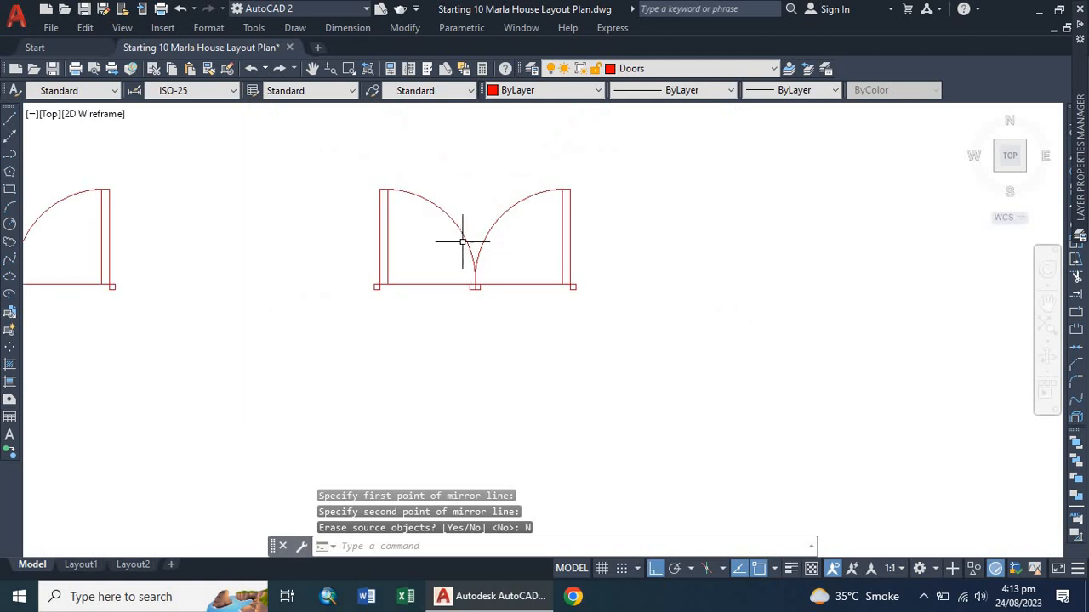
left_click(467, 242)
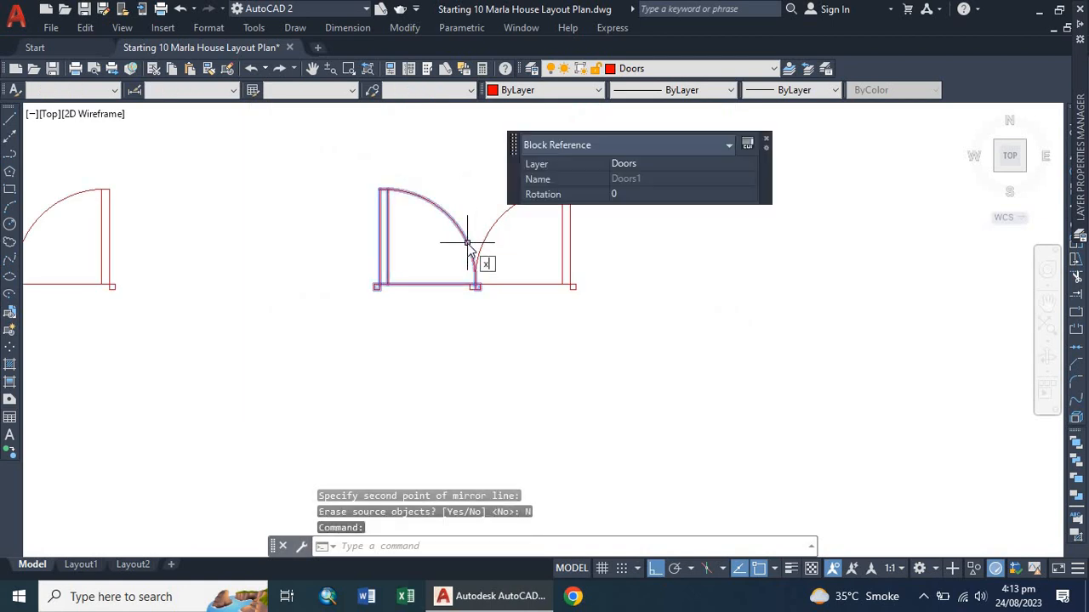
key("Return")
left_click(496, 227)
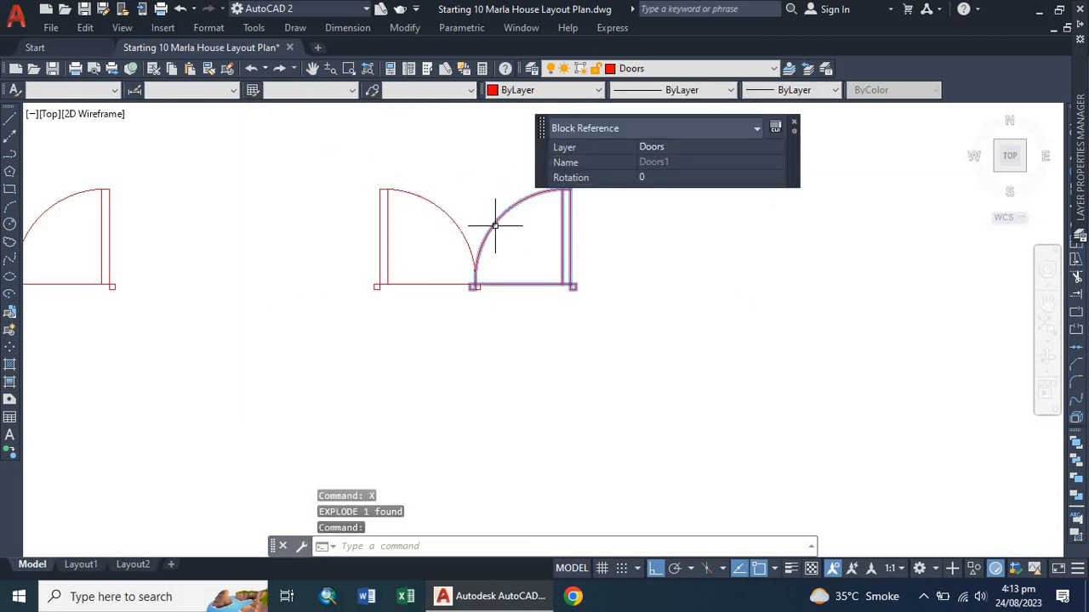
key("Return")
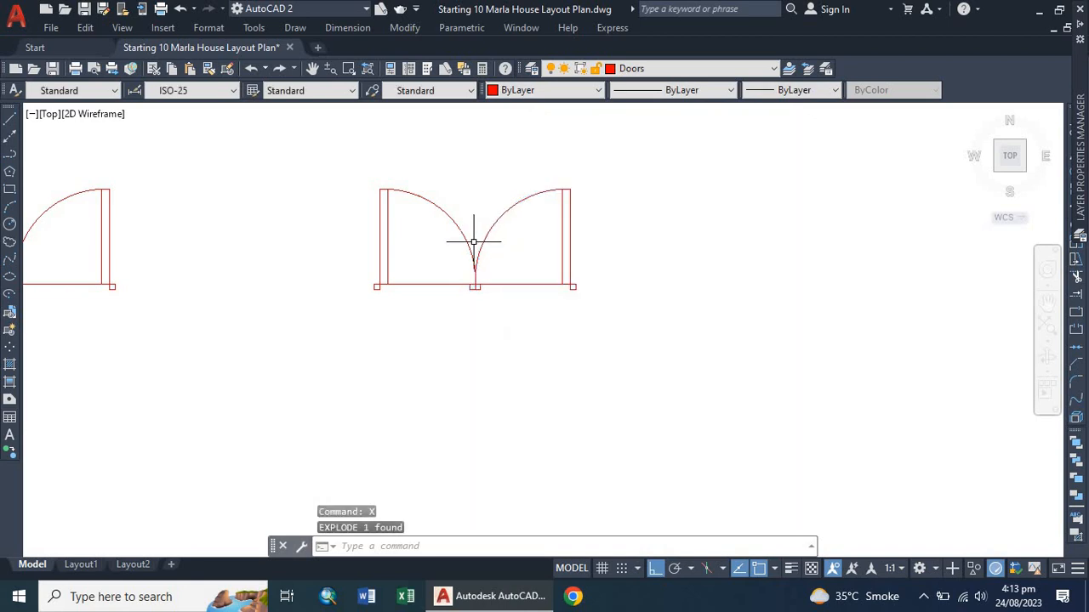
Delete the two overlapping small squares at the centre of the double door.
scroll(474, 241, "up", 2)
scroll(489, 262, "up", 2)
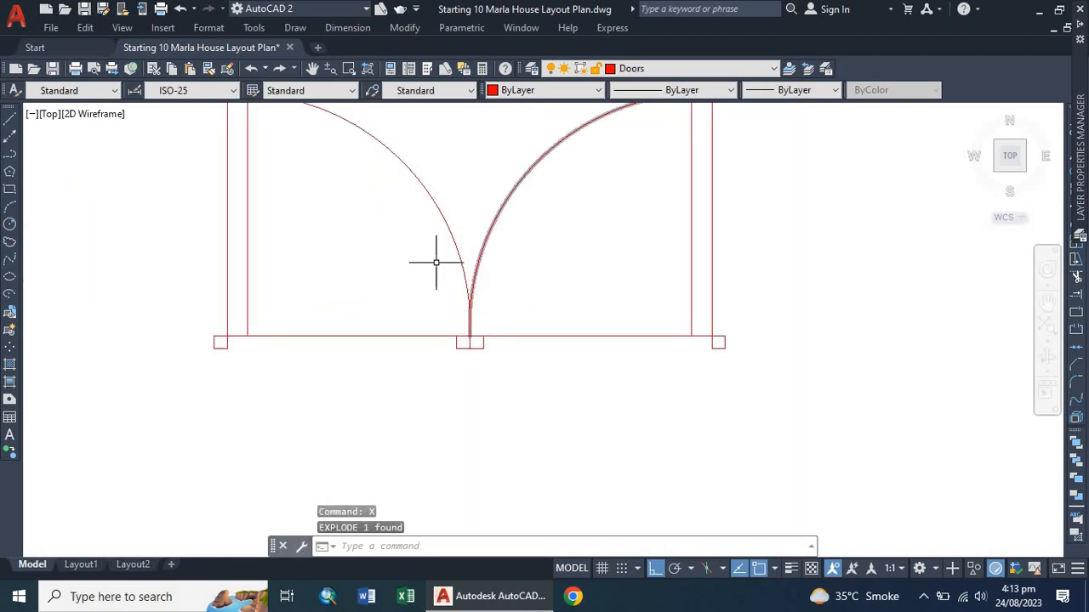
scroll(451, 310, "down", 2)
scroll(455, 318, "up", 2)
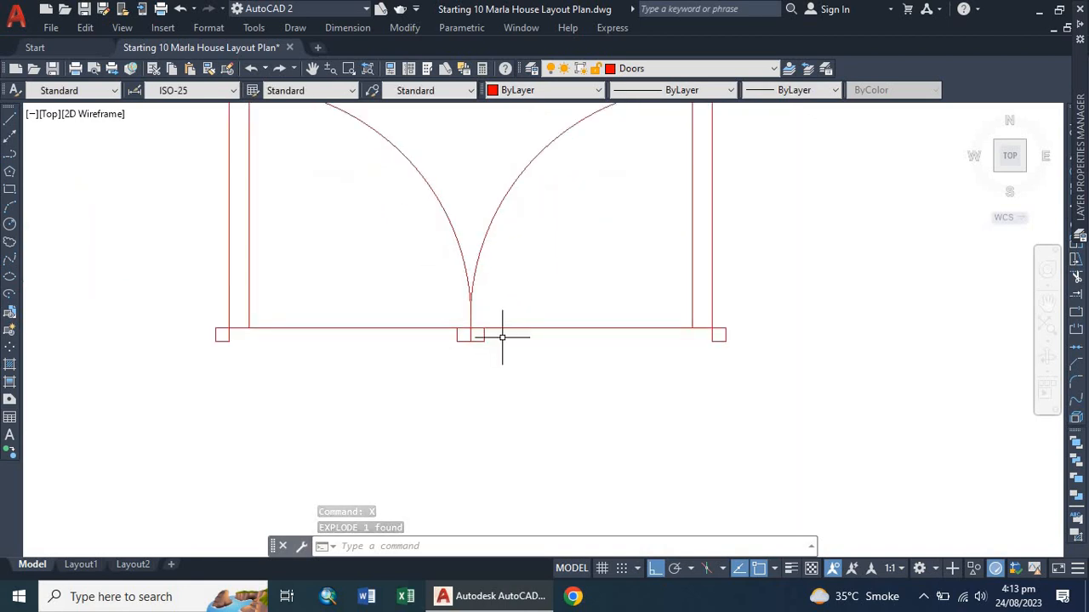
left_click(497, 335)
left_click(446, 341)
key("Delete")
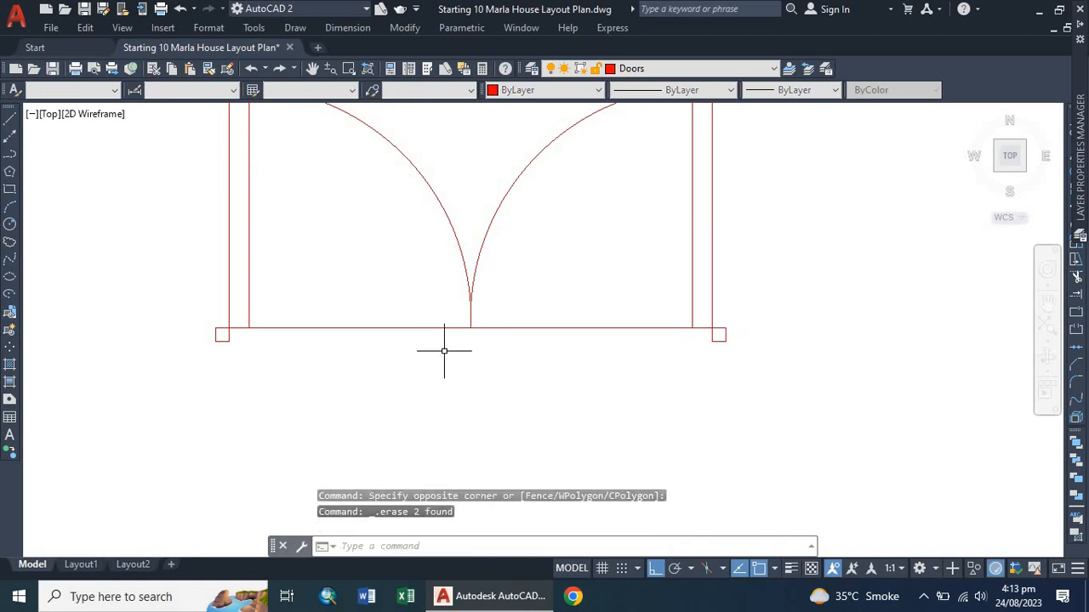
Select all the double door objects and convert them into a block named Doors2.
scroll(445, 352, "down", 4)
left_click(644, 197)
left_click(301, 414)
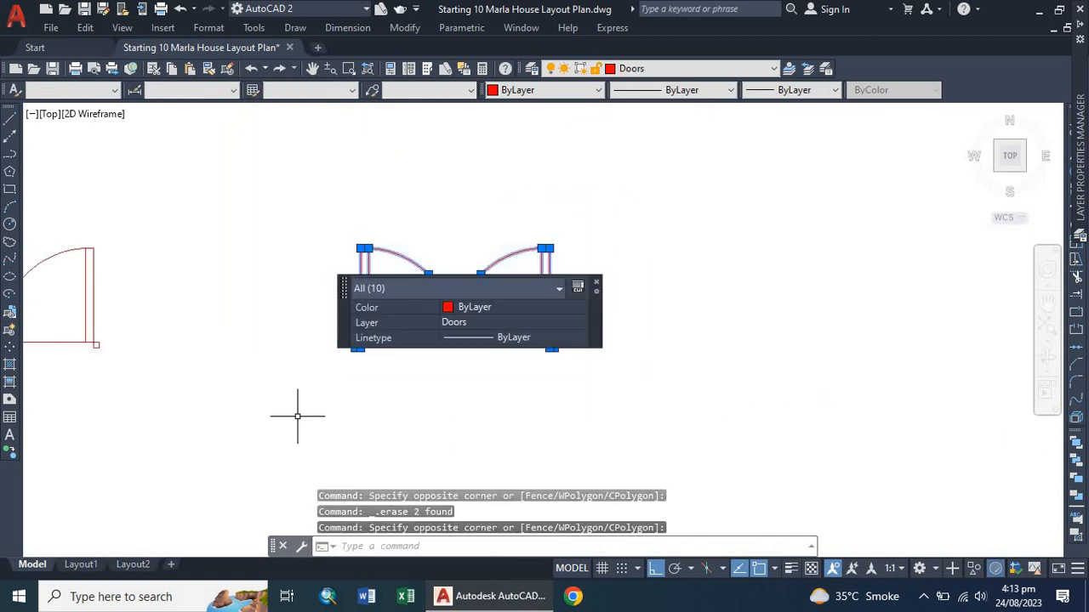
key("Return")
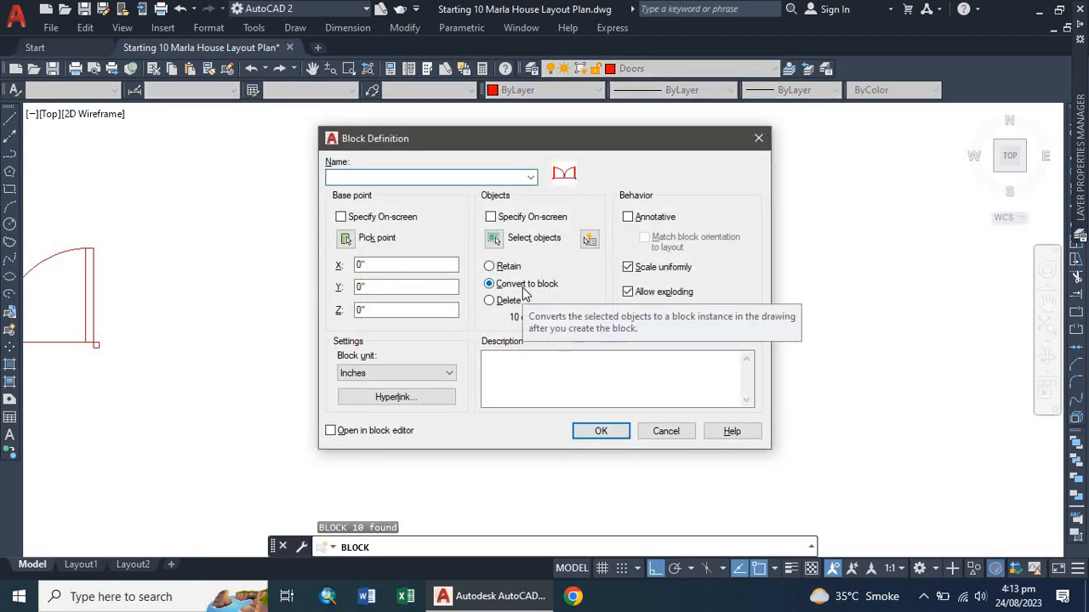
type("Doors2")
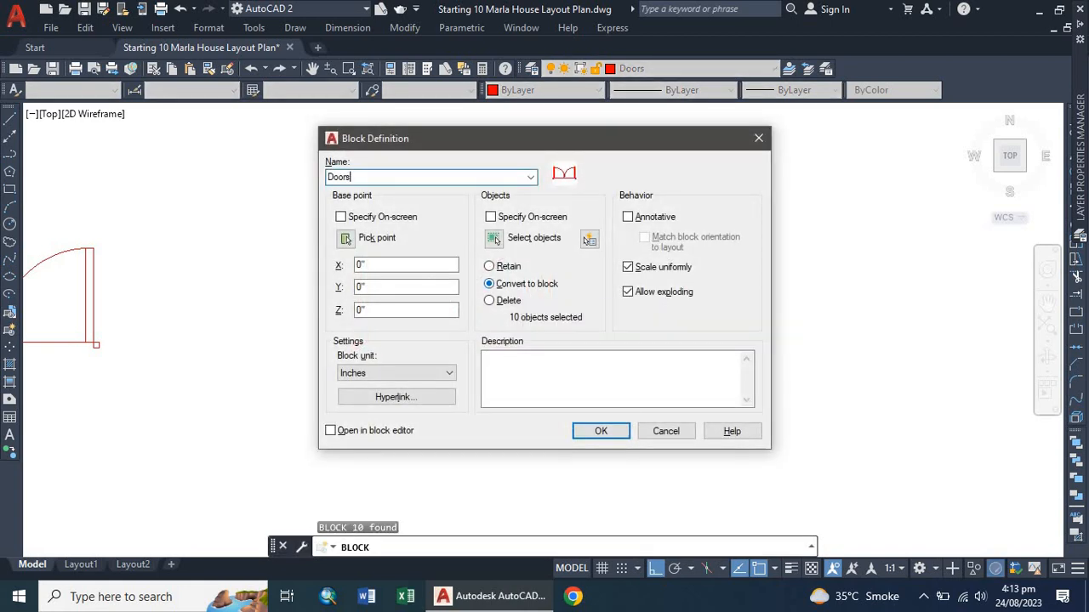
left_click(601, 431)
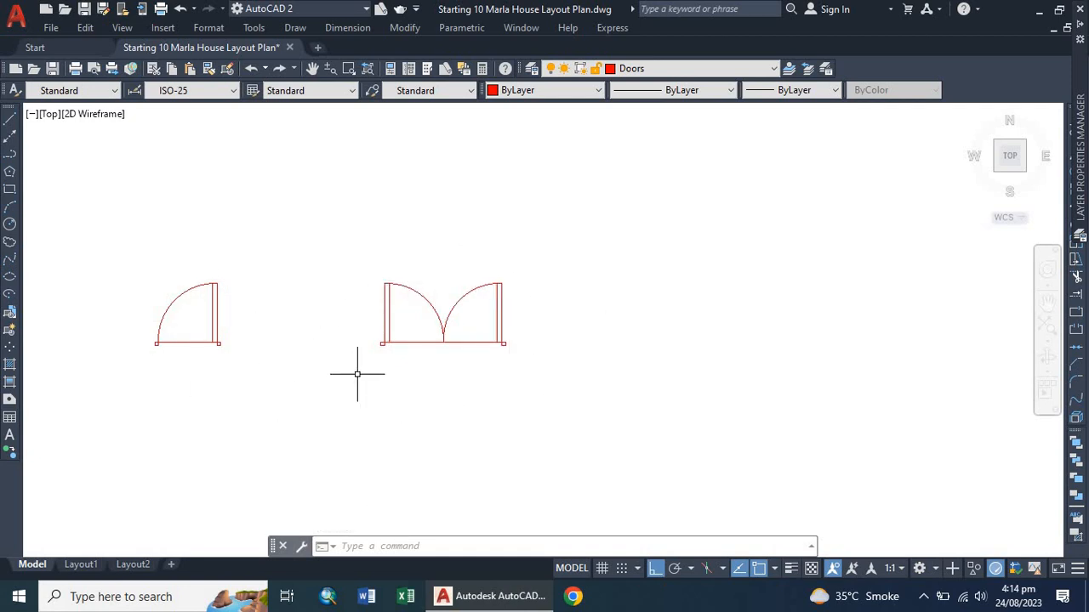
Copy the single door block into the house plan, placing it just above the central room's wall opening.
scroll(390, 371, "down", 2)
scroll(302, 368, "down", 2)
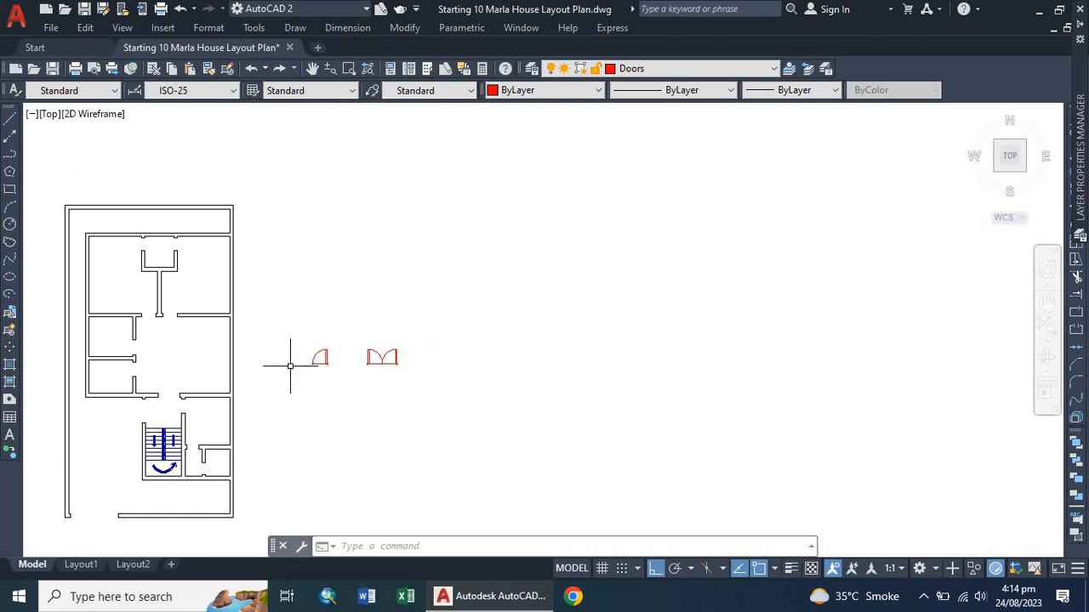
scroll(290, 365, "up", 2)
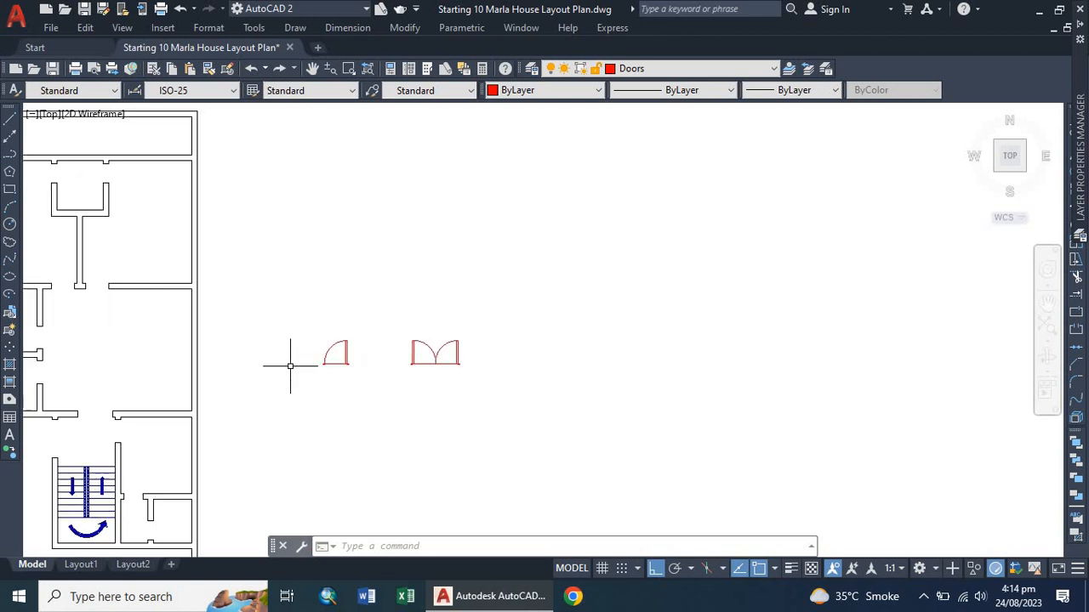
left_click(332, 349)
scroll(327, 347, "up", 3)
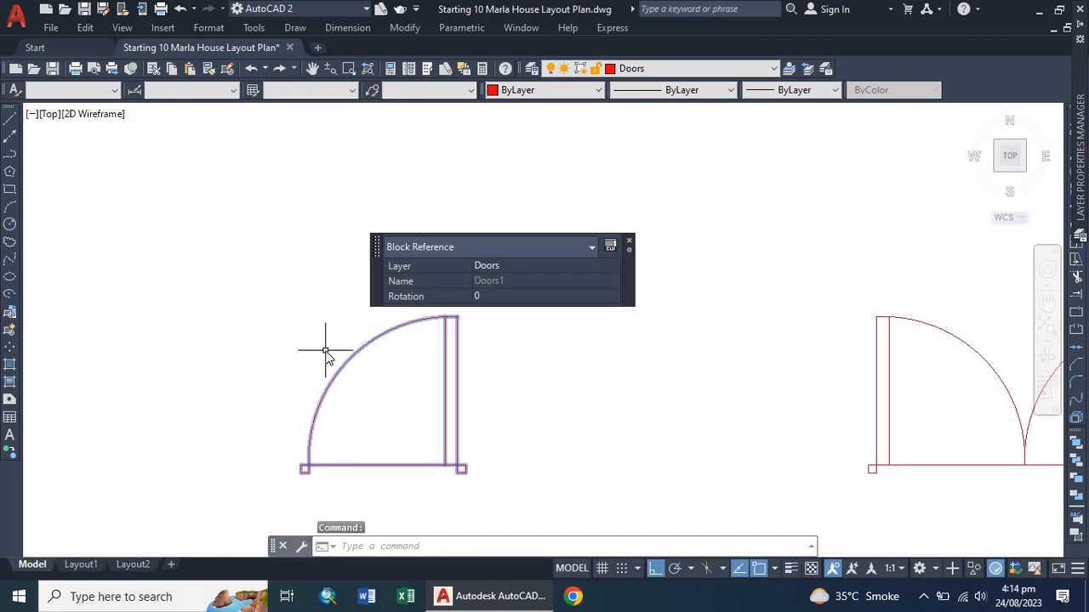
type("co")
key("Return")
scroll(326, 351, "up", 2)
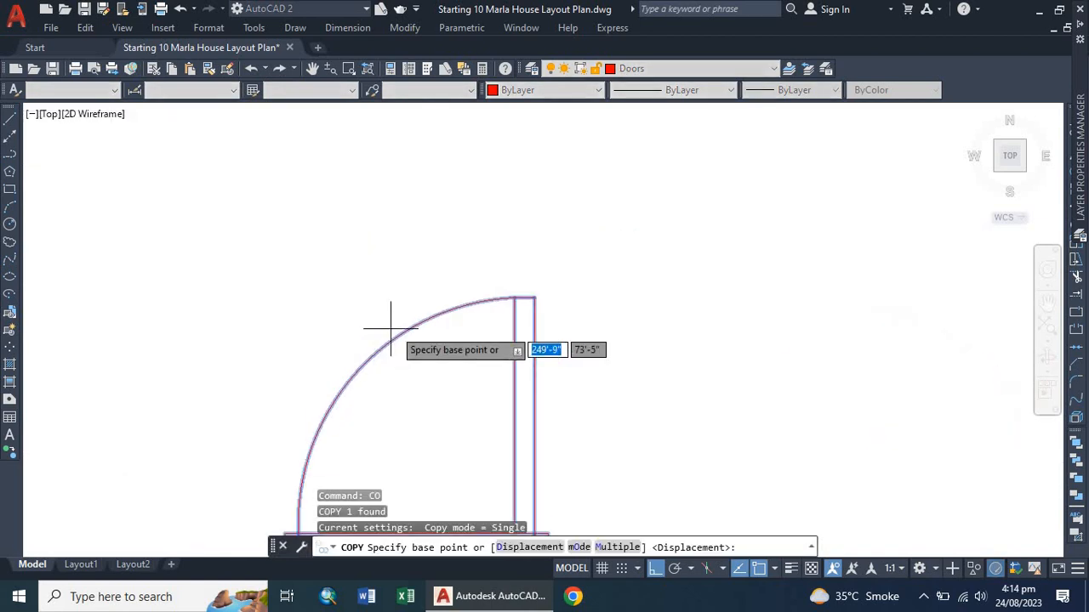
left_click(533, 298)
scroll(627, 301, "down", 6)
key("F8")
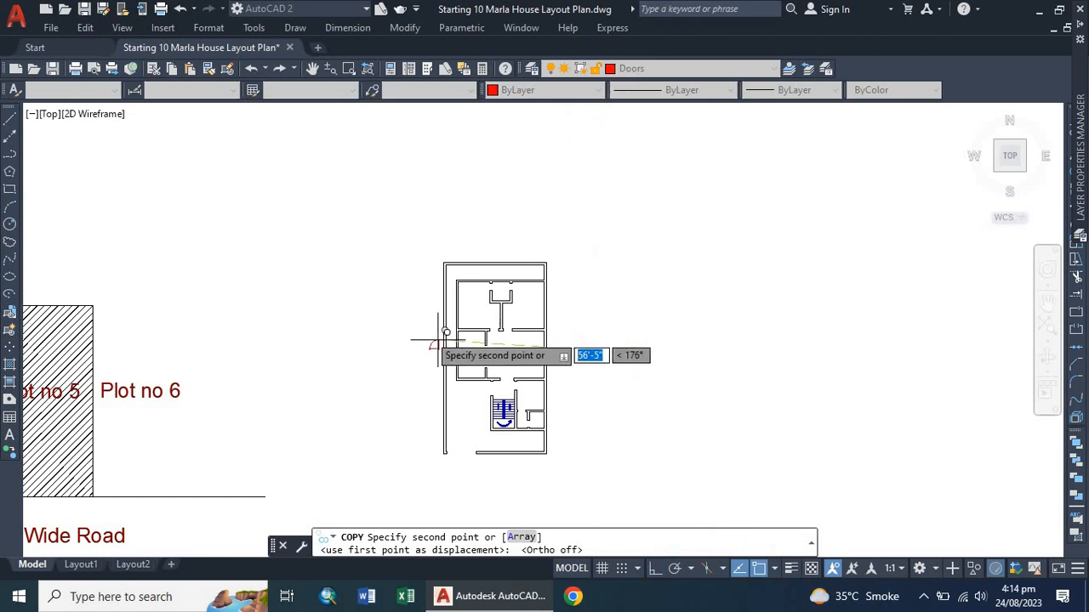
scroll(489, 306, "up", 6)
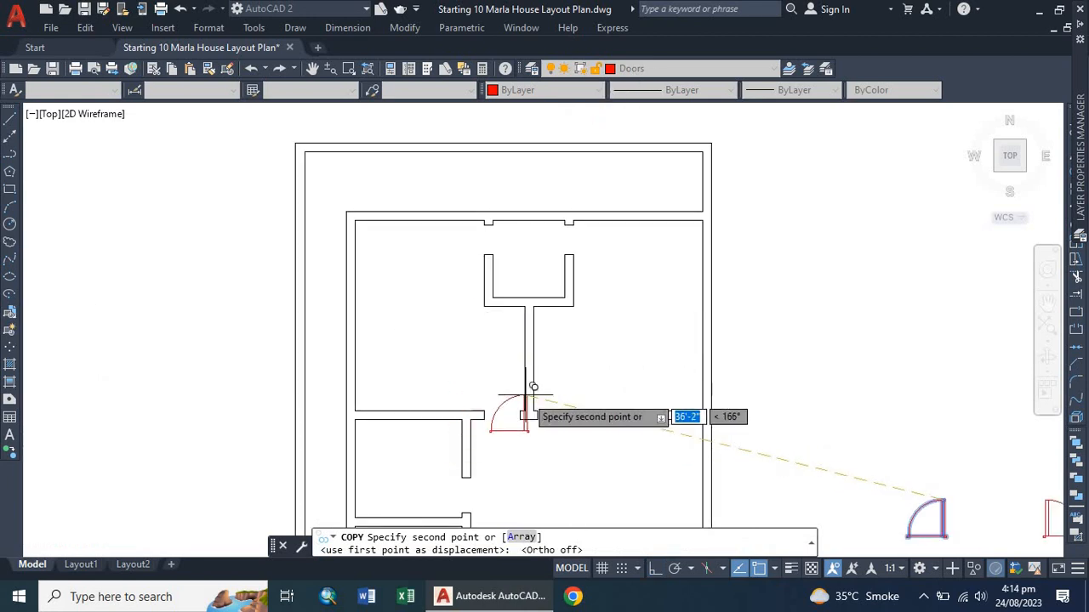
scroll(532, 379, "up", 3)
scroll(574, 357, "up", 3)
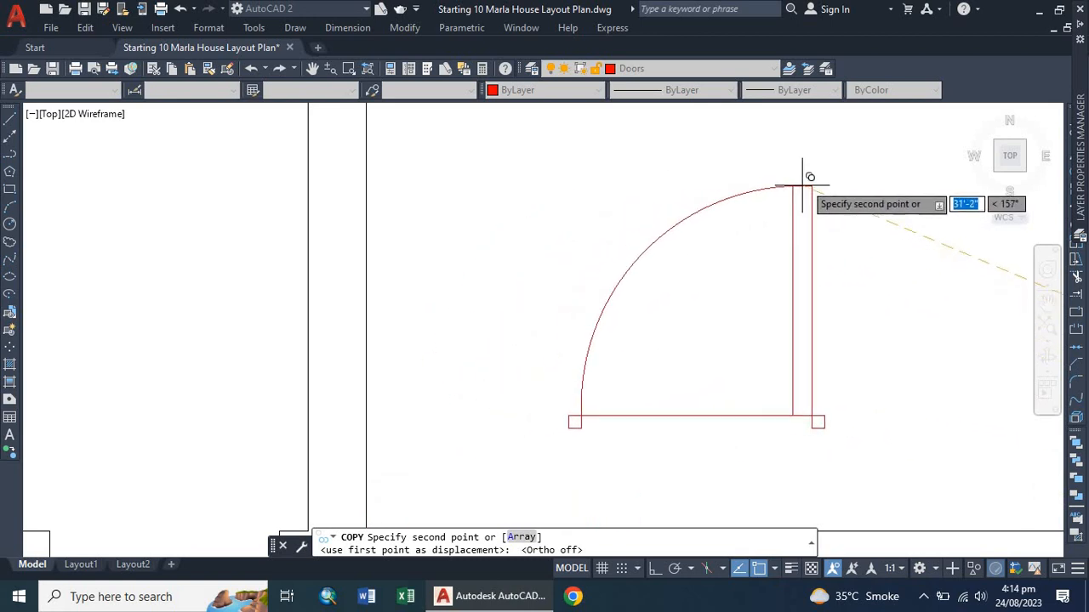
key("Escape")
scroll(449, 256, "down", 6)
scroll(408, 291, "down", 3)
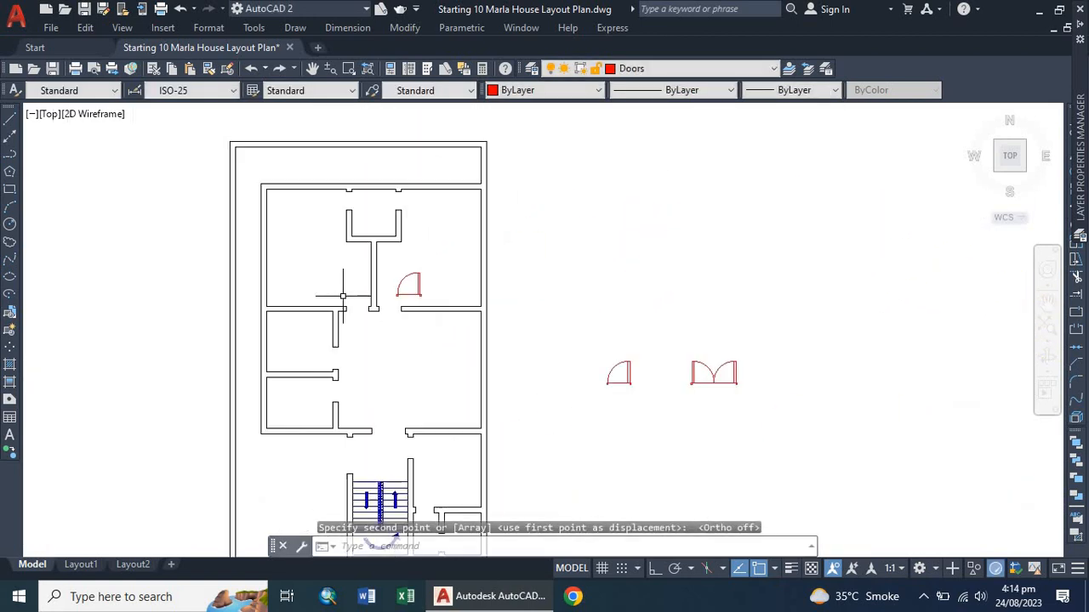
scroll(391, 294, "up", 5)
scroll(407, 289, "down", 3)
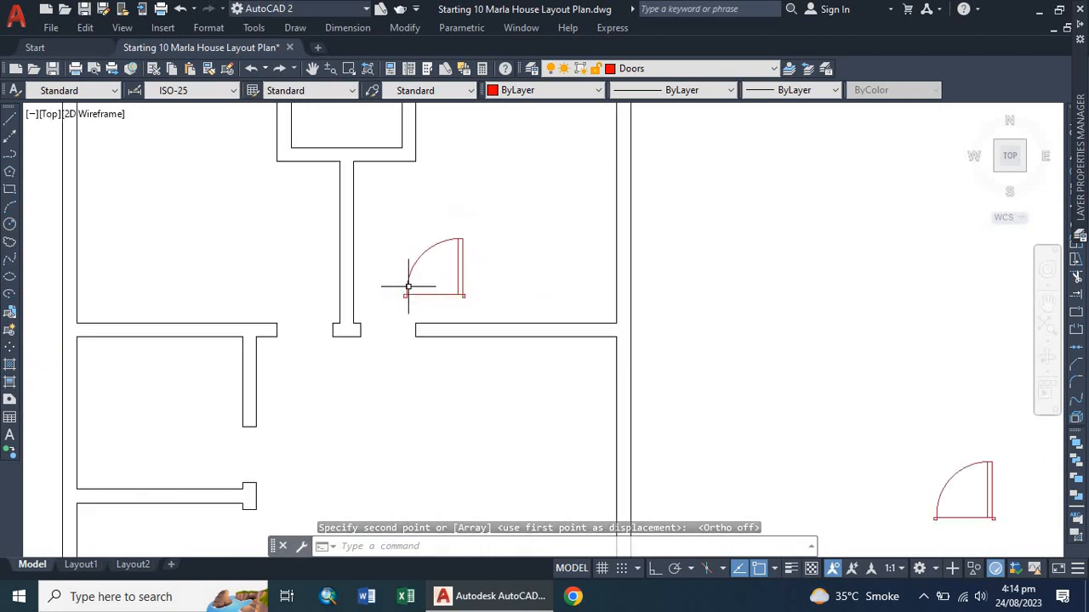
scroll(413, 287, "up", 3)
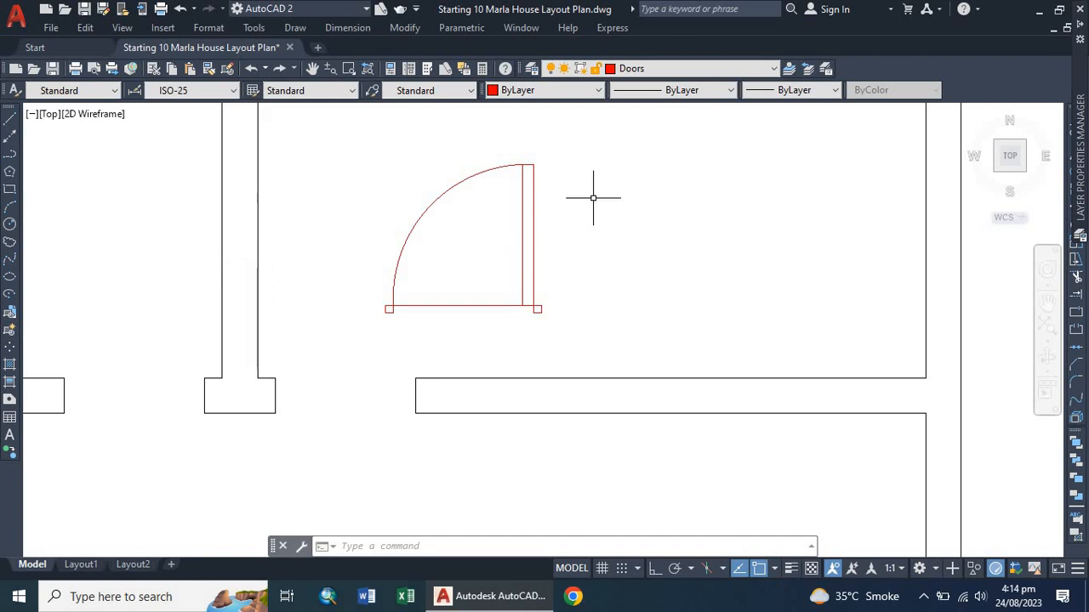
Mirror the single door about a vertical line through its lower-left corner, keeping the original door.
left_click(585, 154)
left_click(351, 374)
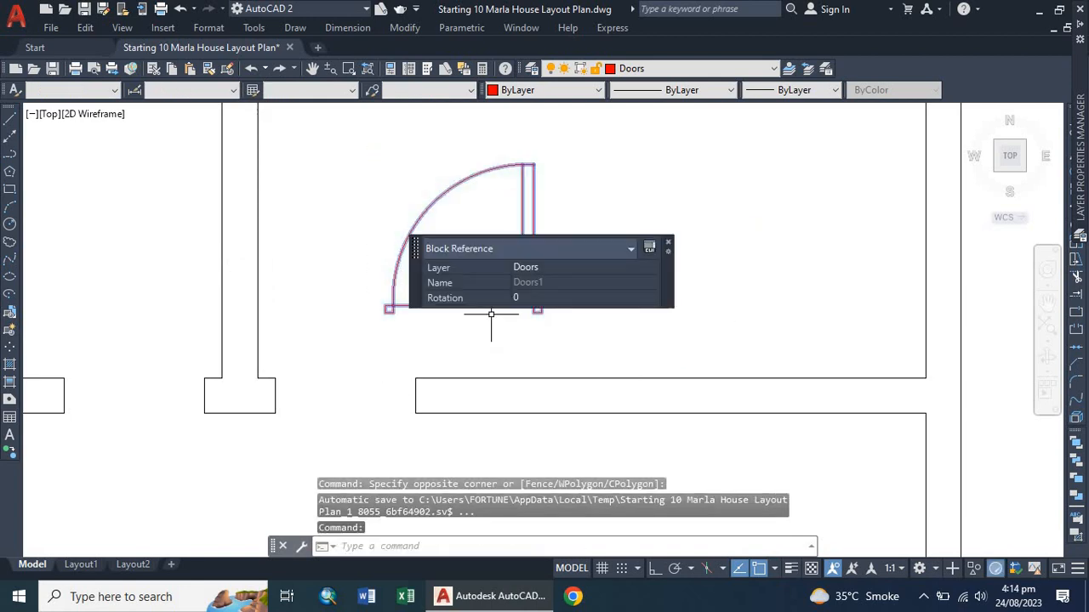
type("mi")
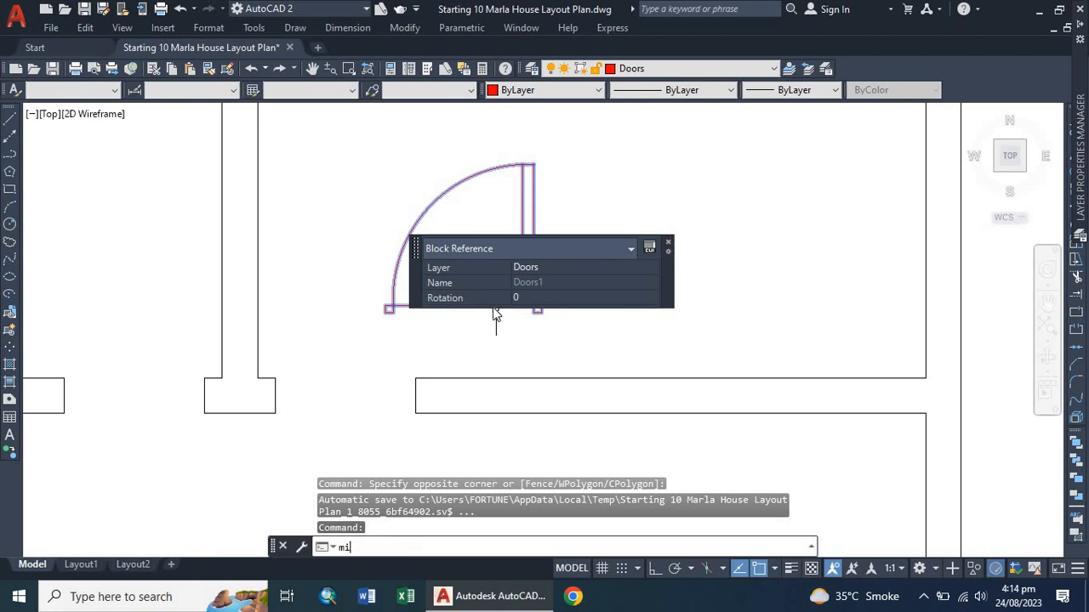
key("Return")
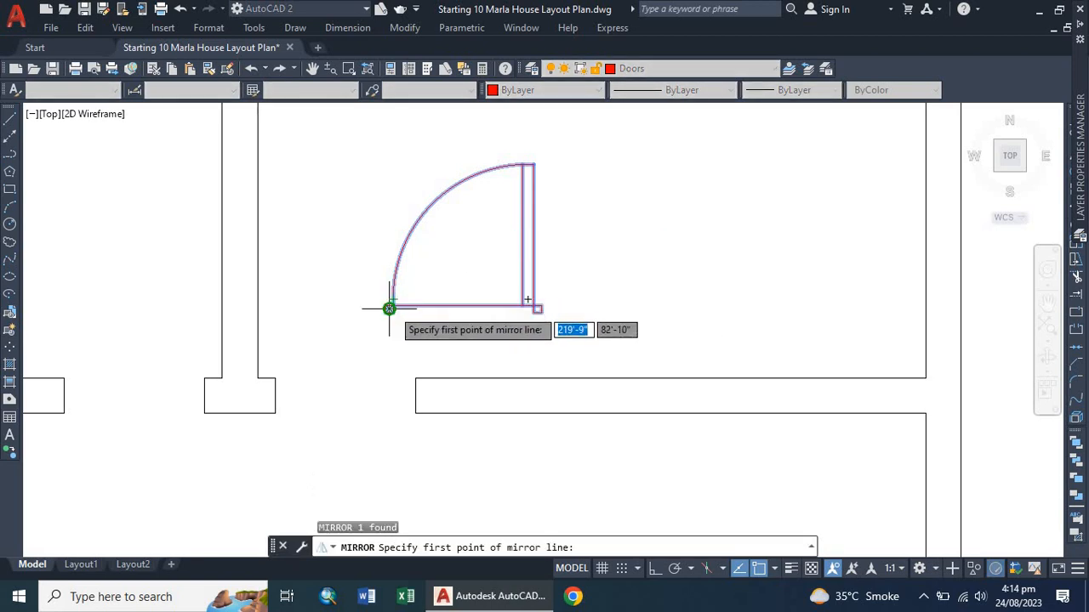
scroll(389, 309, "up", 5)
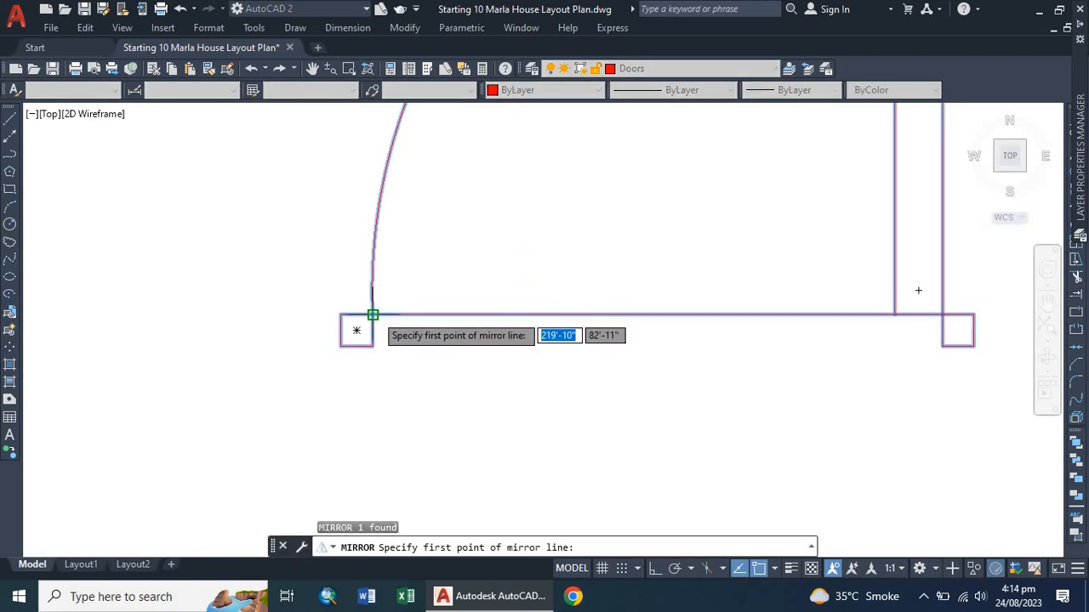
left_click(373, 314)
scroll(373, 316, "down", 5)
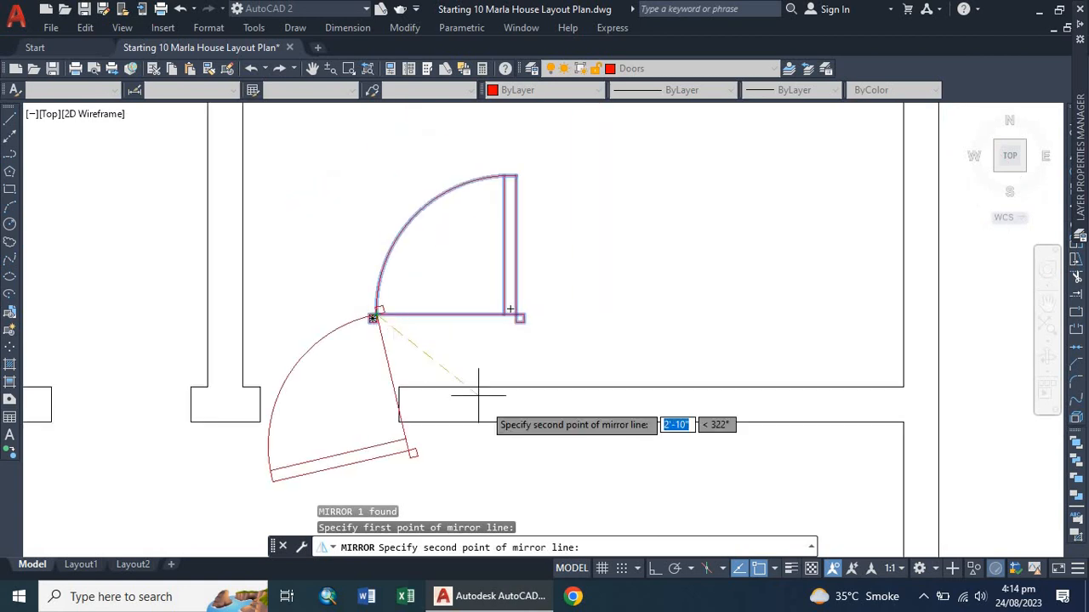
left_click(653, 569)
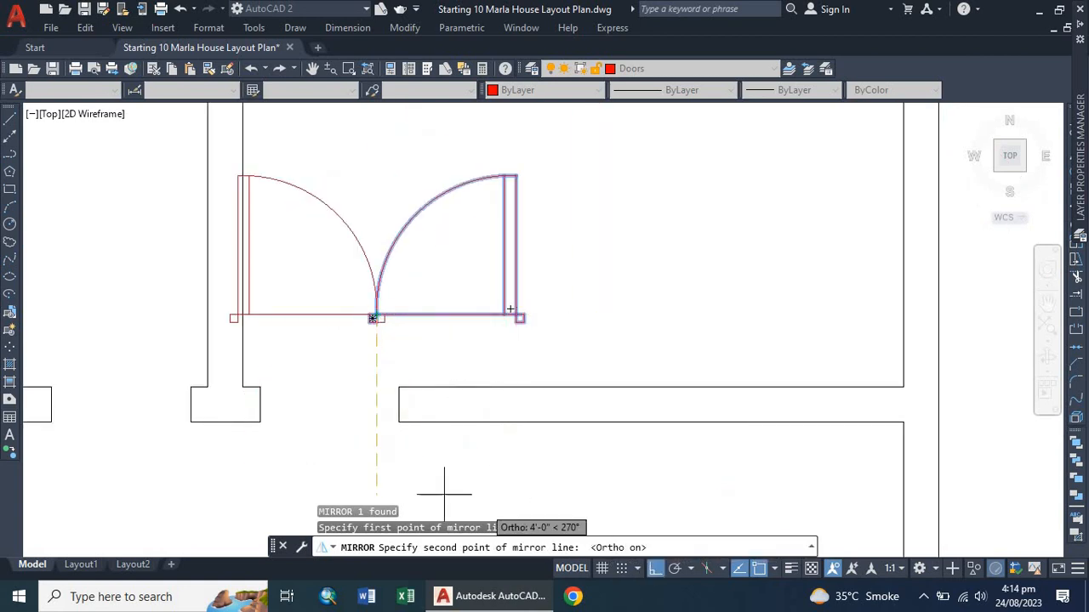
left_click(342, 416)
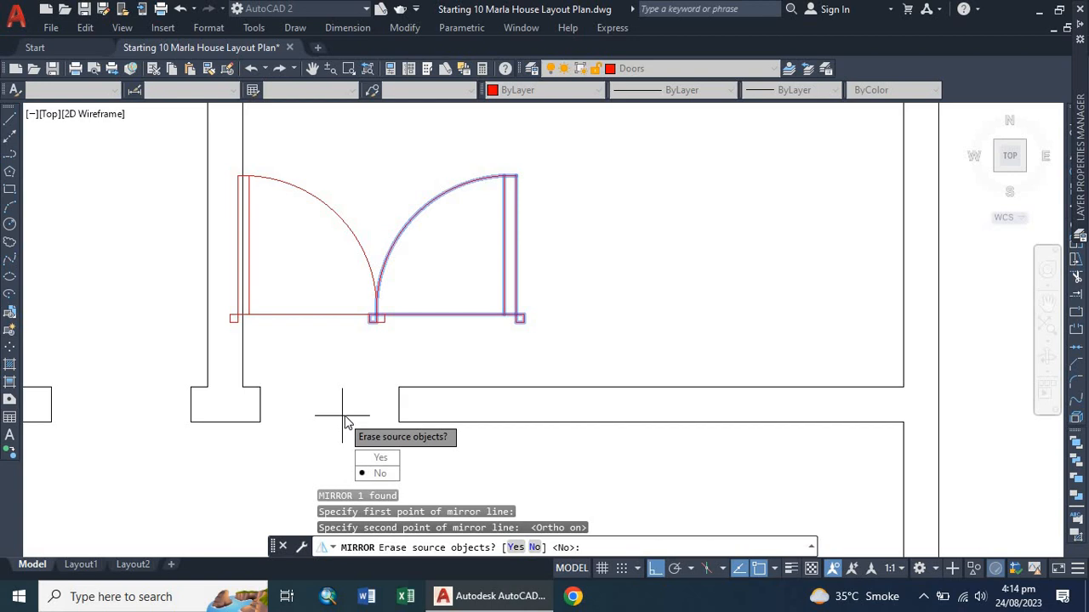
left_click(380, 474)
Move the original door to the right, clear of the mirrored copy.
left_click(399, 228)
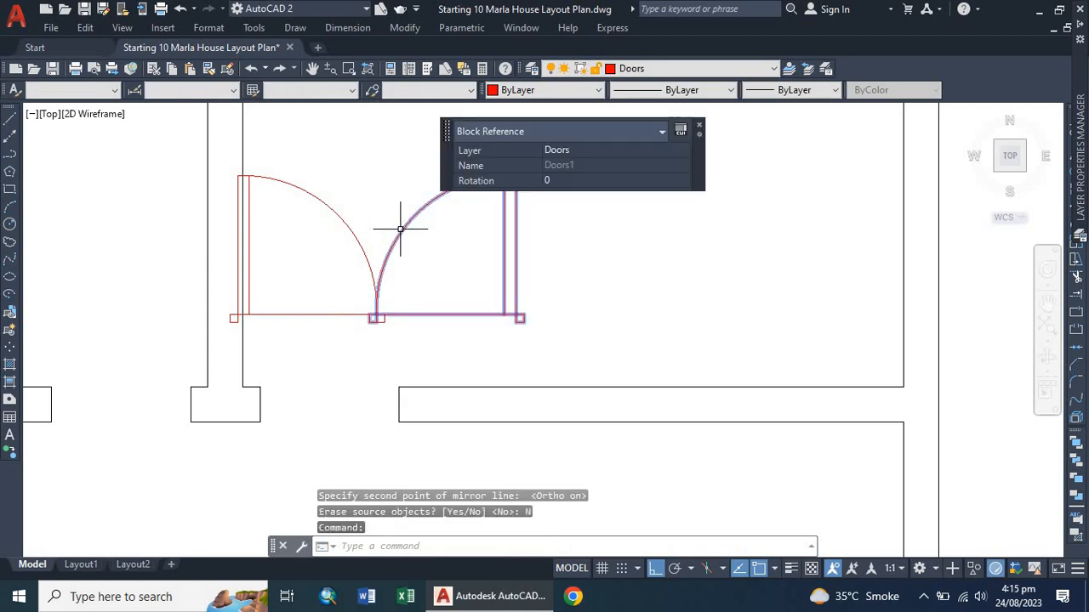
key("Return")
left_click(464, 238)
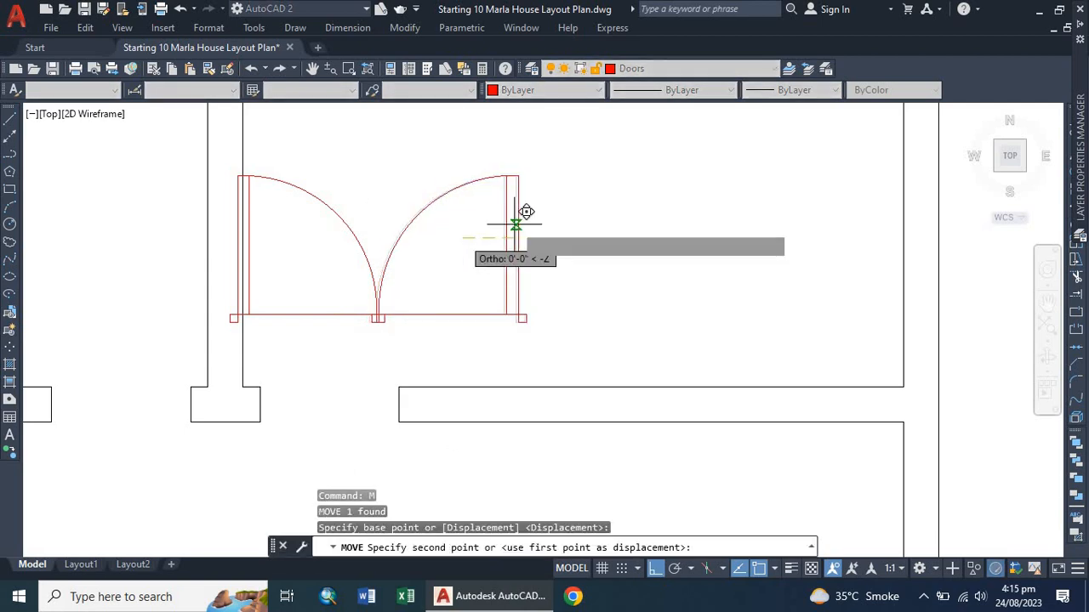
left_click(726, 153)
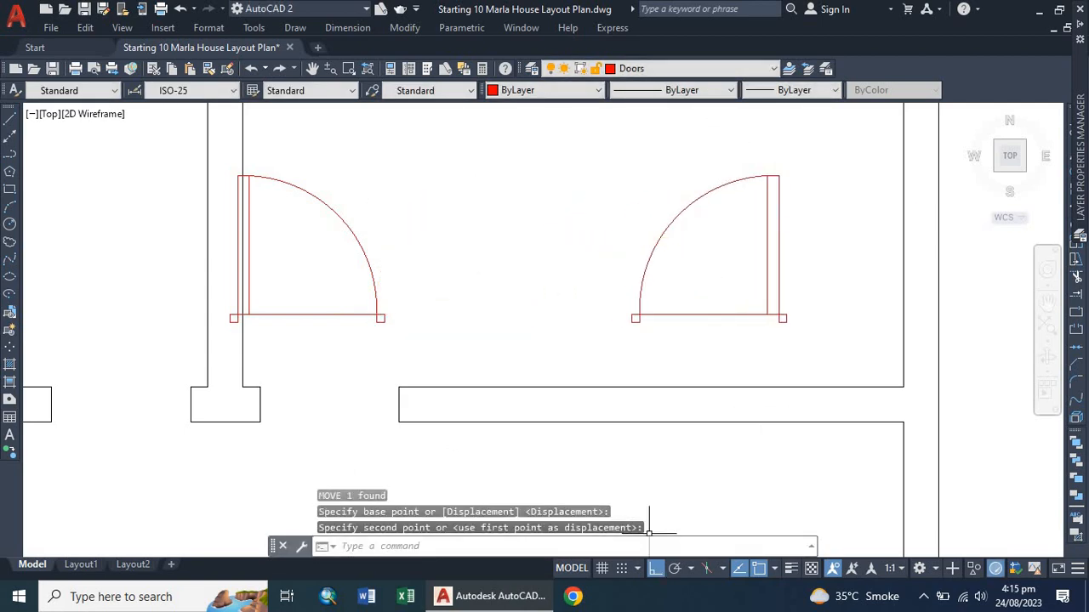
key("F8")
left_click(277, 313)
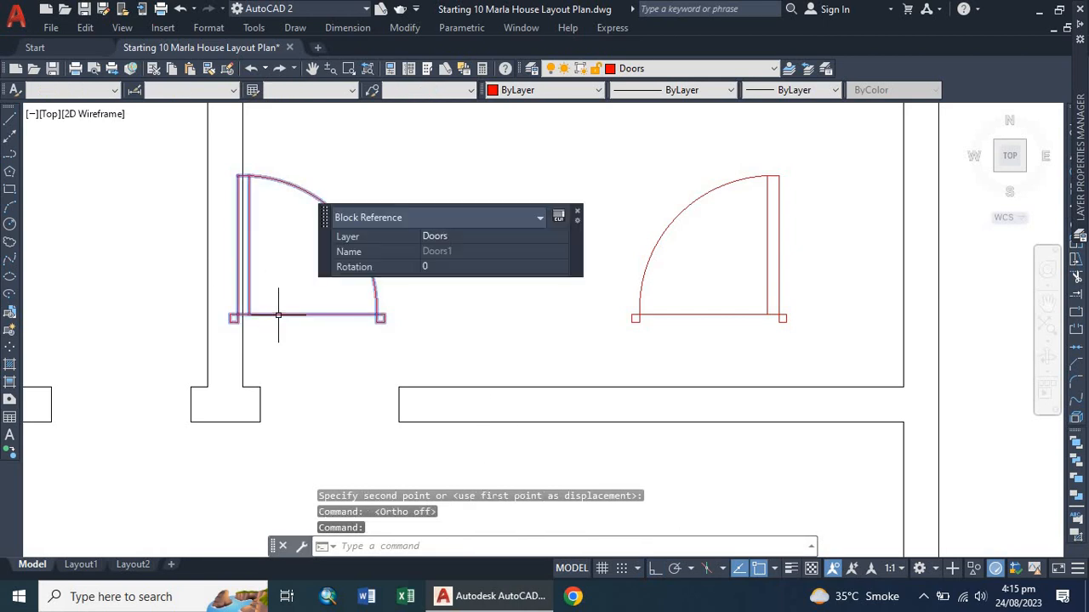
key("Return")
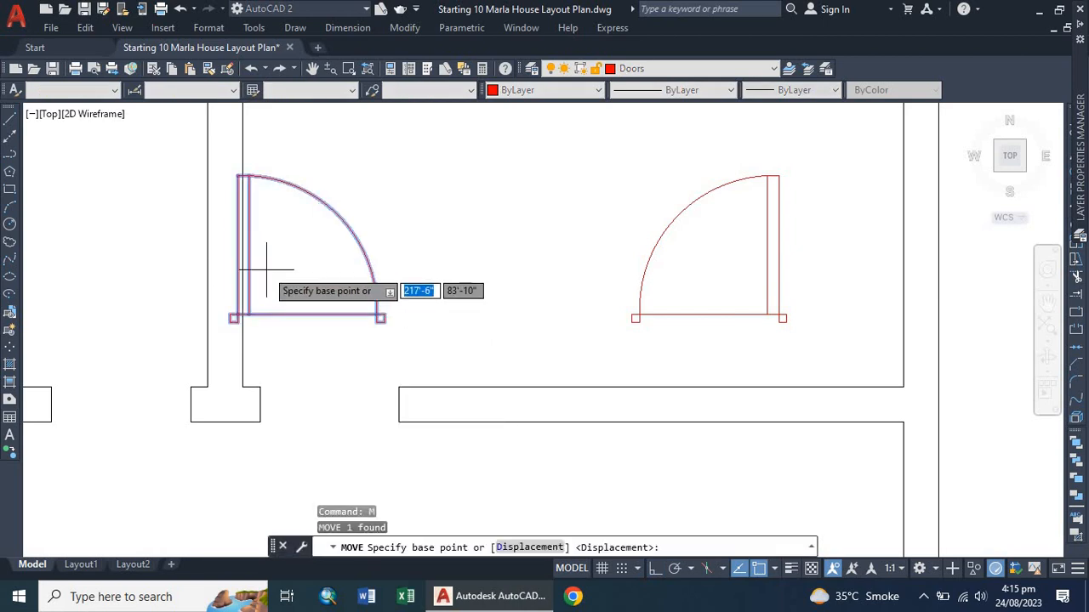
left_click(266, 254)
left_click(387, 233)
scroll(302, 417, "up", 2)
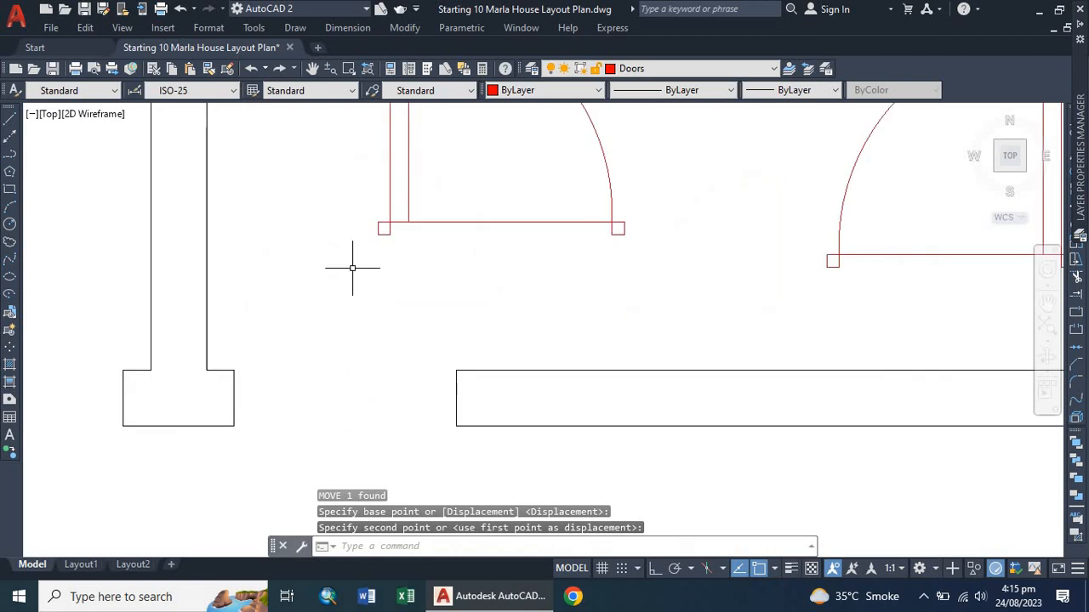
Move the mirrored door so its lower-left corner sits at the wall end beside the opening below.
left_click(383, 226)
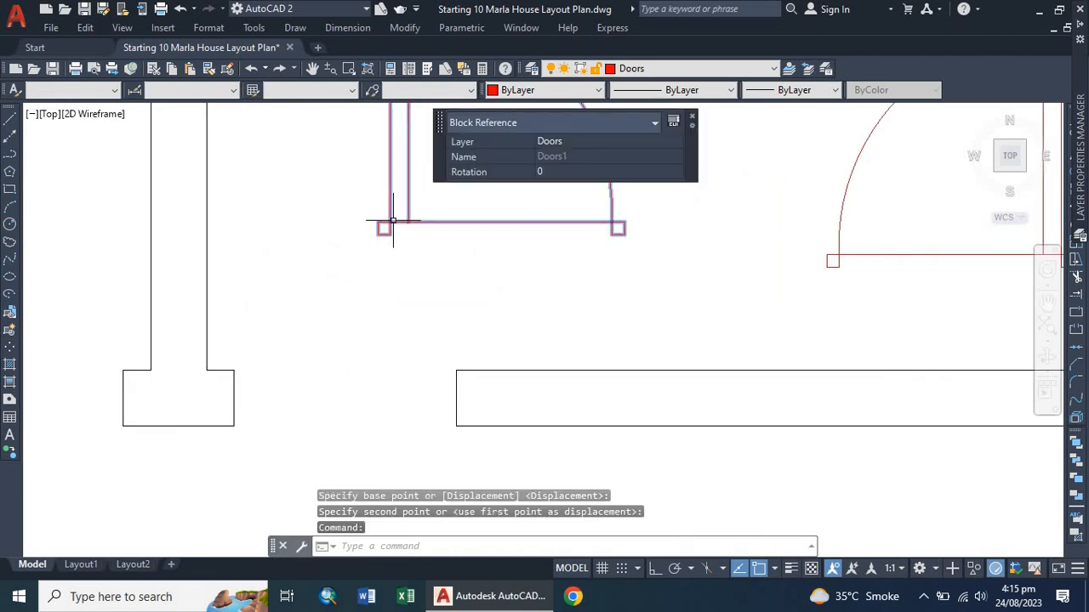
type("m")
key("Return")
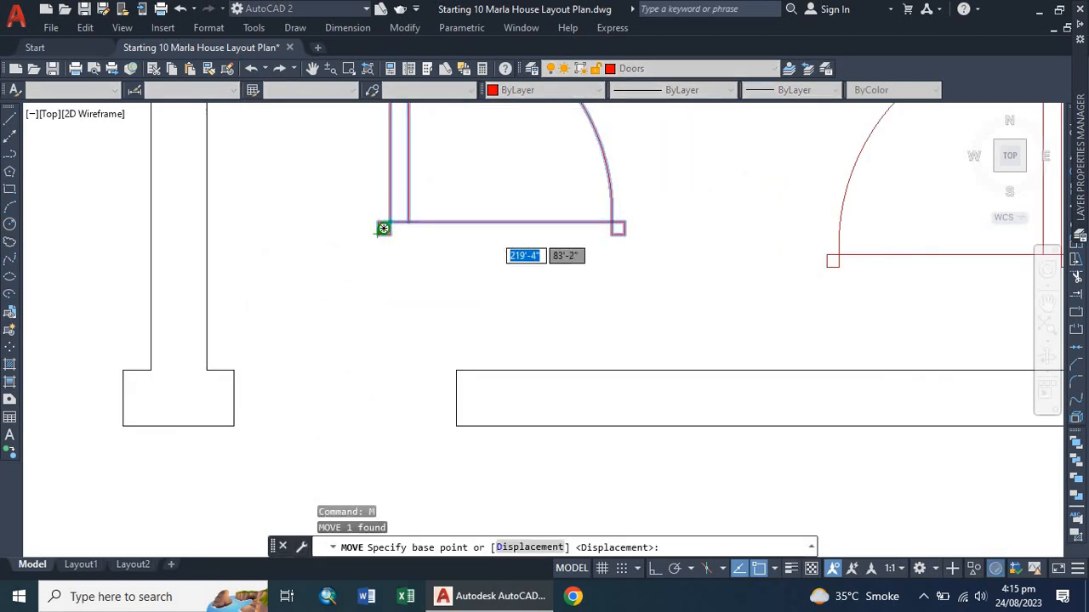
left_click(384, 228)
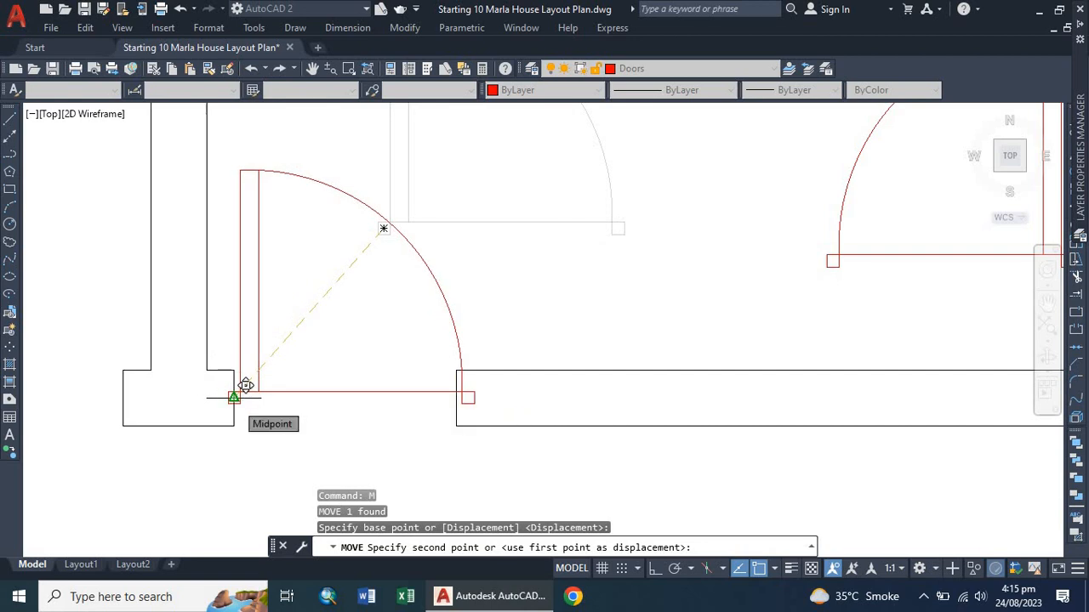
left_click(245, 385)
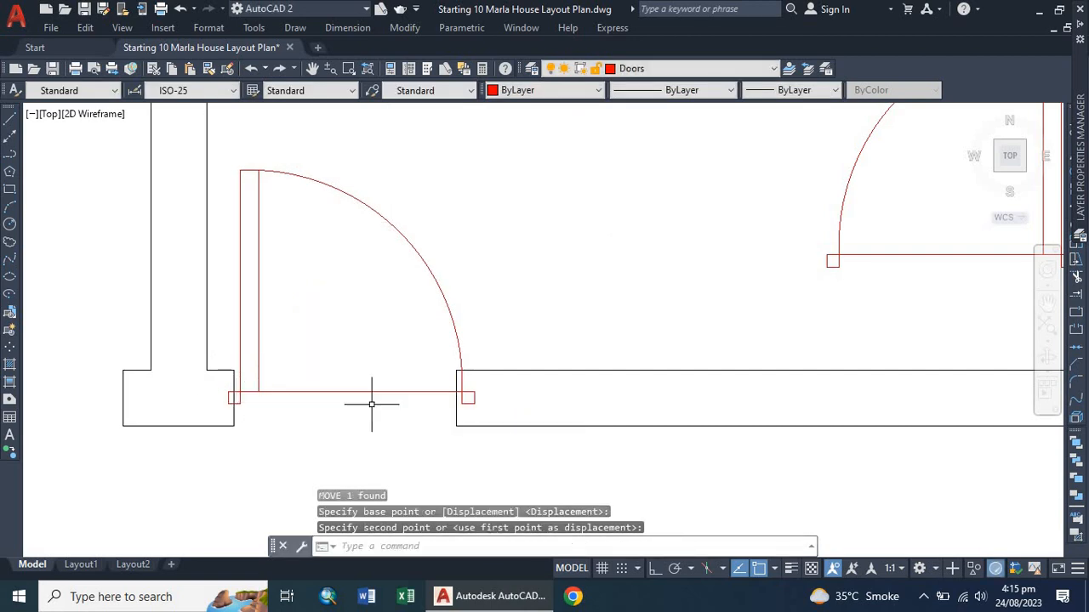
Move the mirrored door back up away from the wall opening.
left_click(427, 392)
type("m")
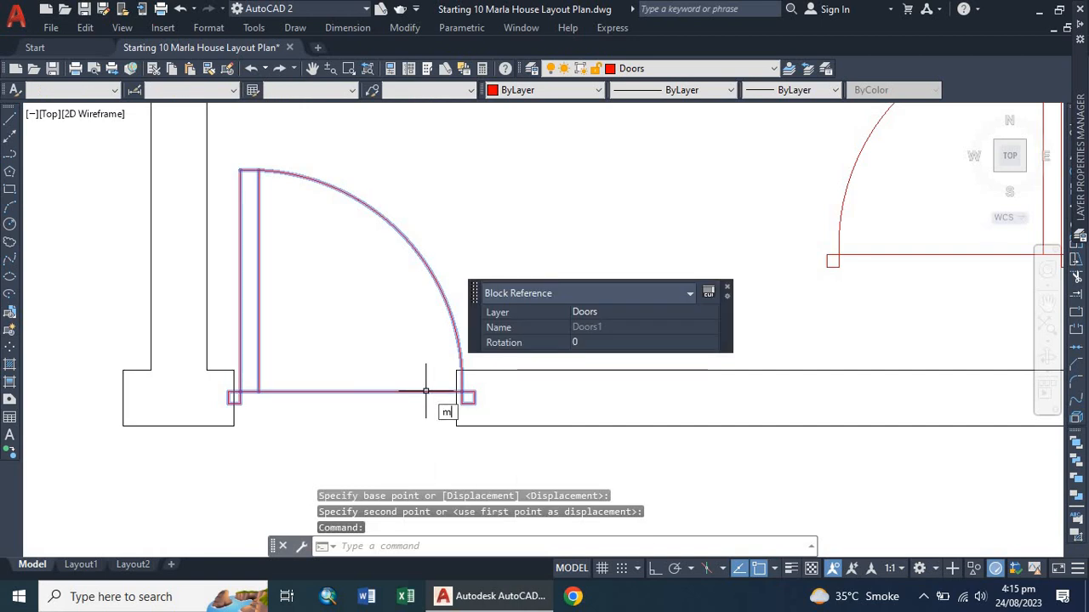
key("Return")
left_click(347, 306)
left_click(491, 161)
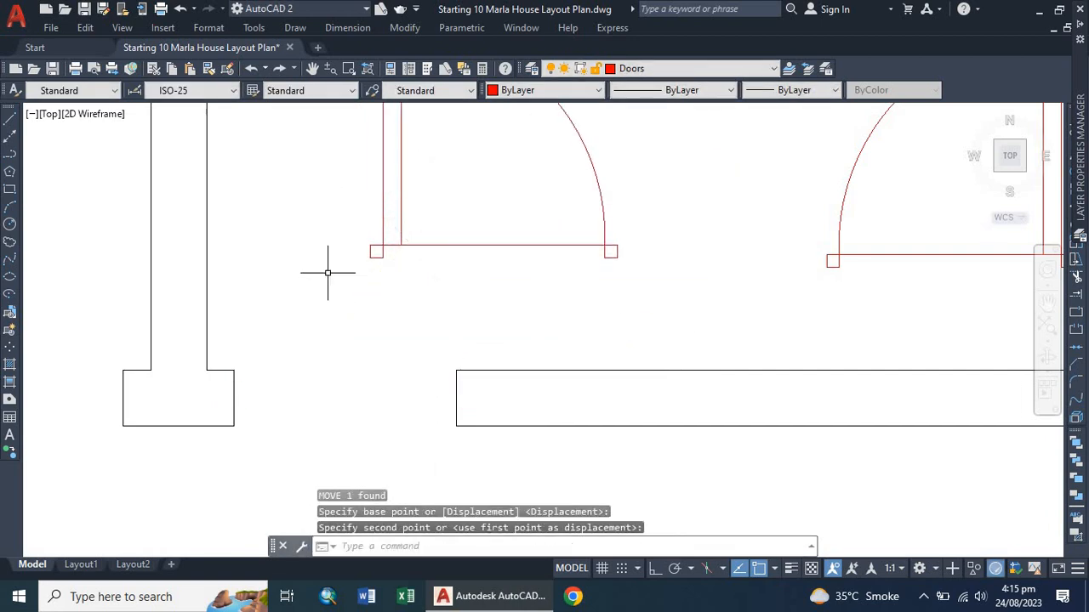
scroll(328, 274, "down", 4)
scroll(309, 265, "up", 1)
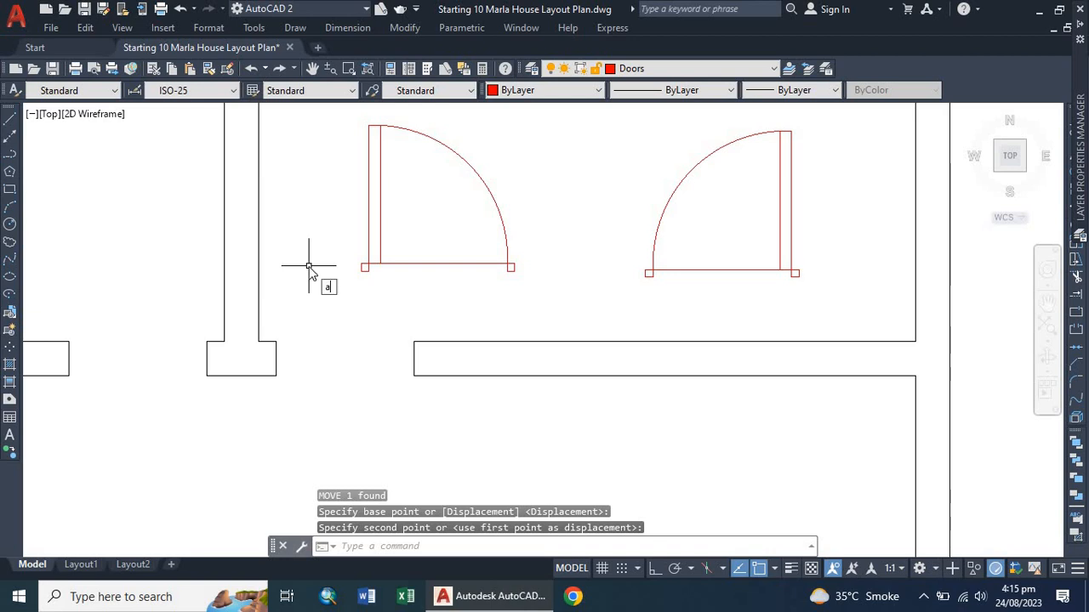
Align the mirrored door into the wall opening, matching its two bottom corners to the opening's ends and scaling it to fit.
key("Return")
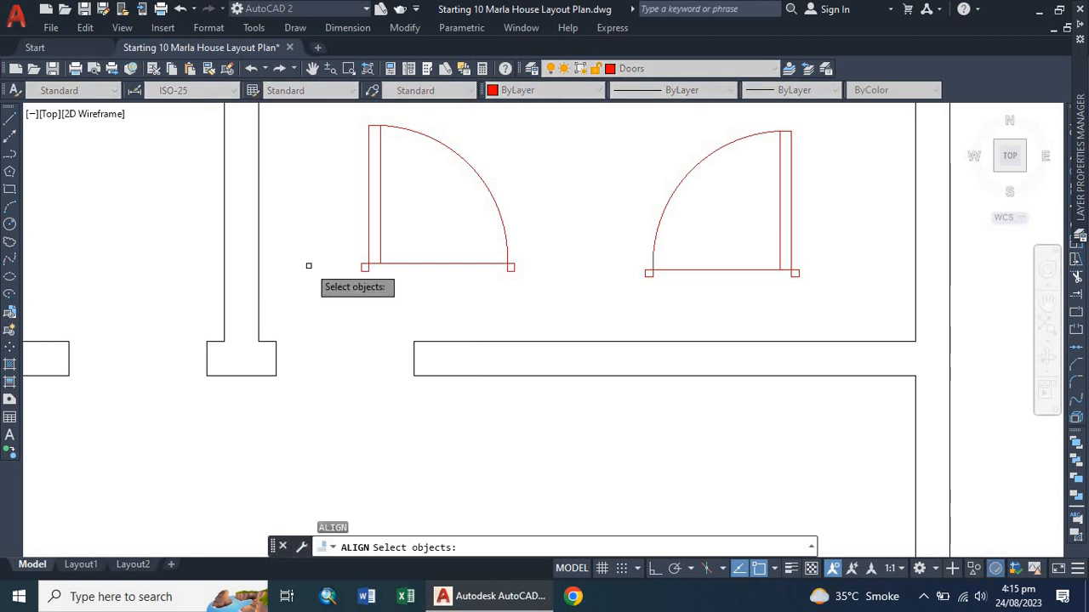
left_click(368, 223)
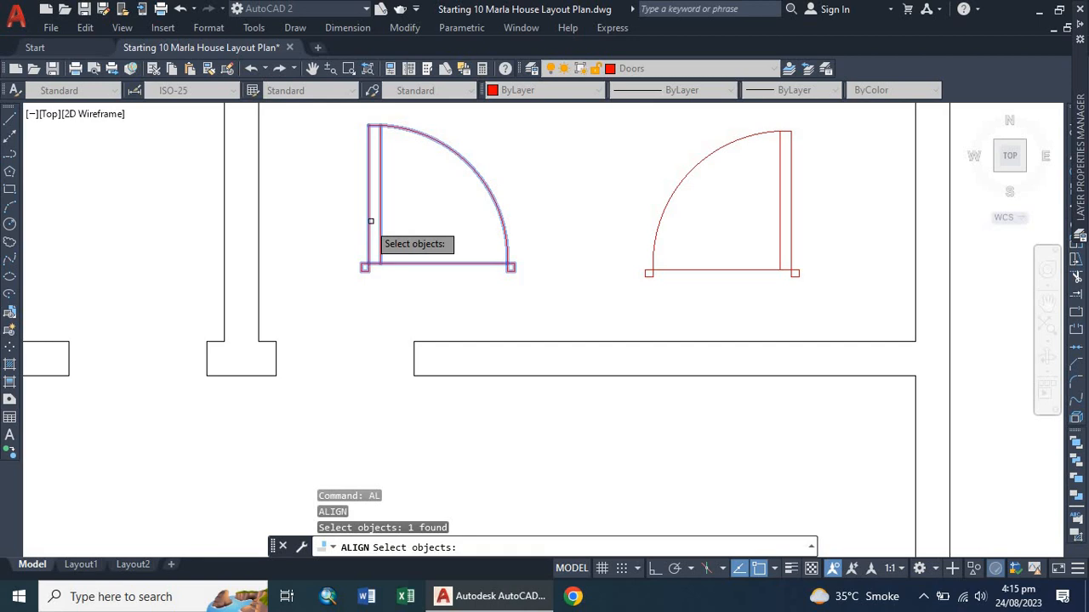
key("Return")
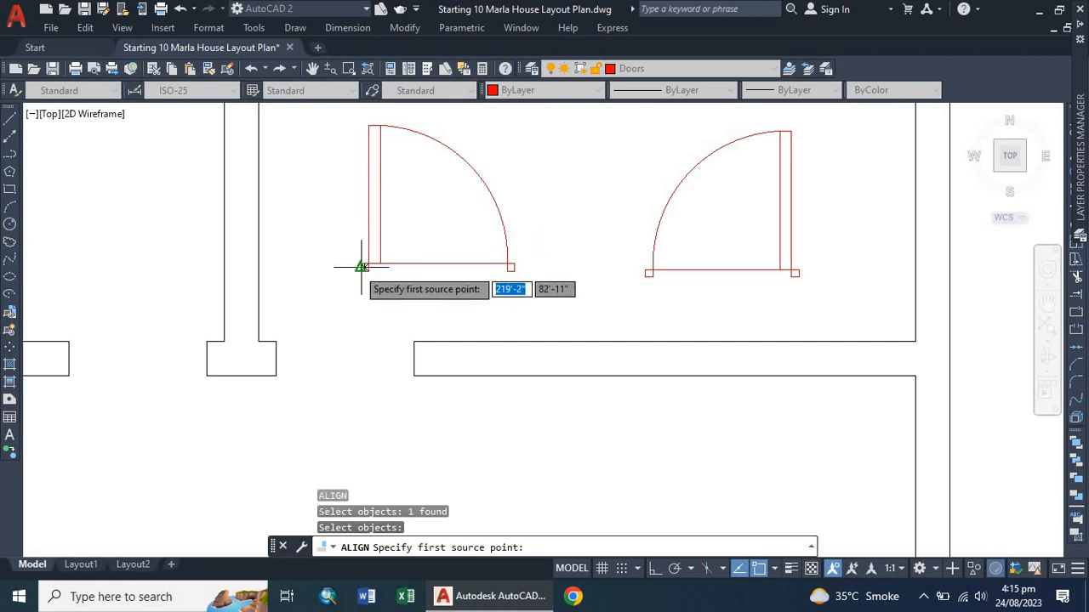
scroll(360, 270, "up", 2)
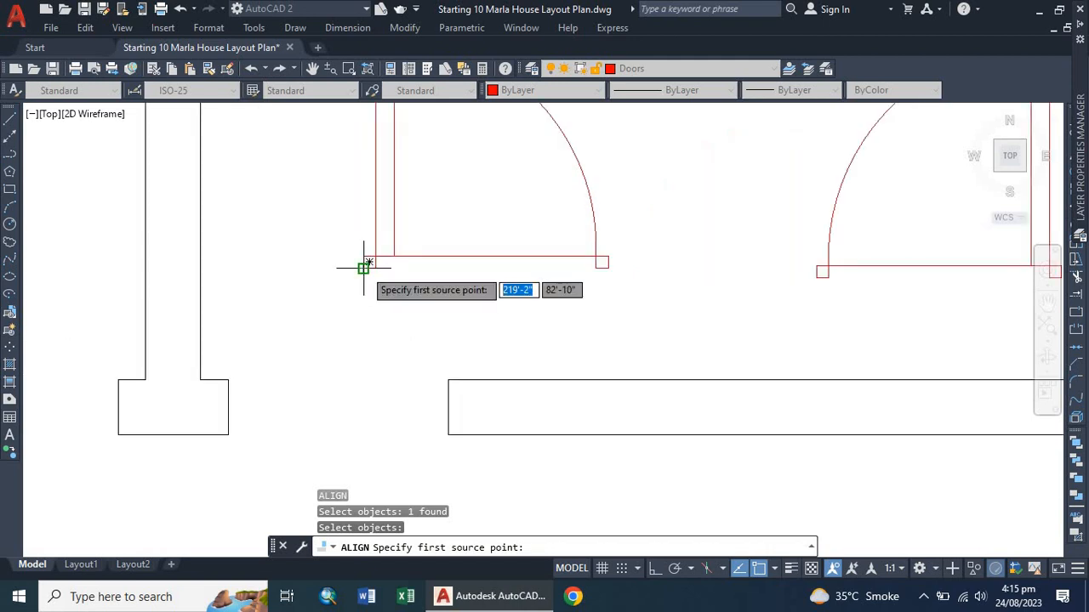
left_click(364, 267)
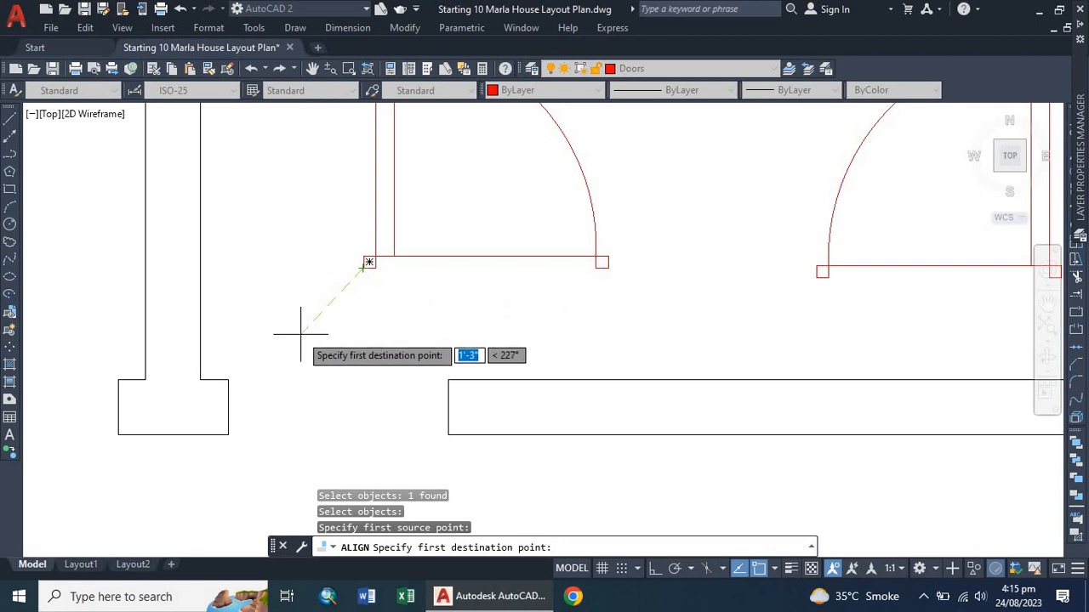
left_click(227, 407)
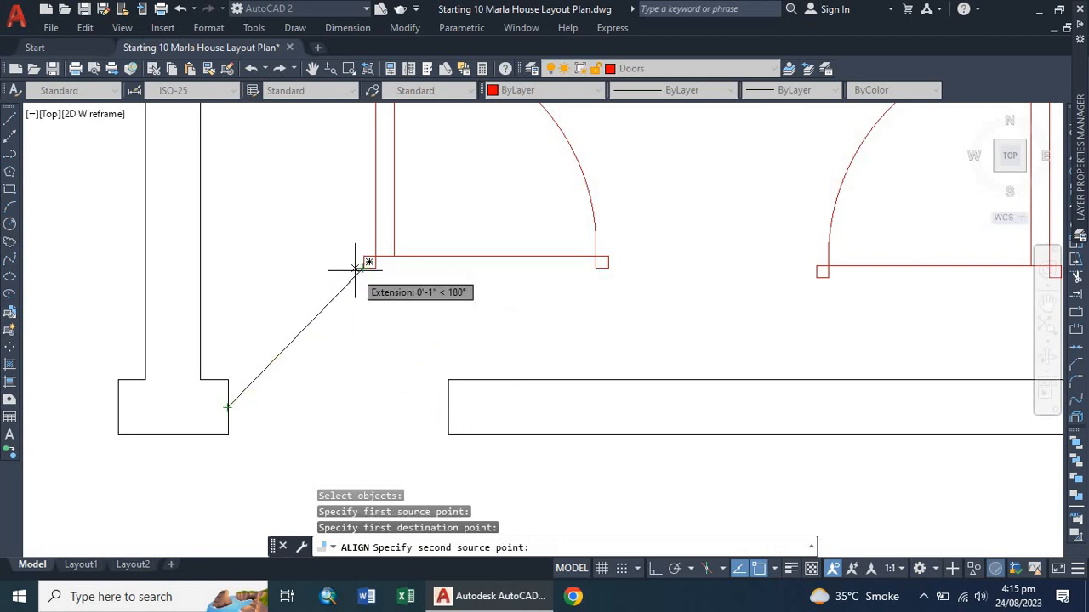
left_click(601, 262)
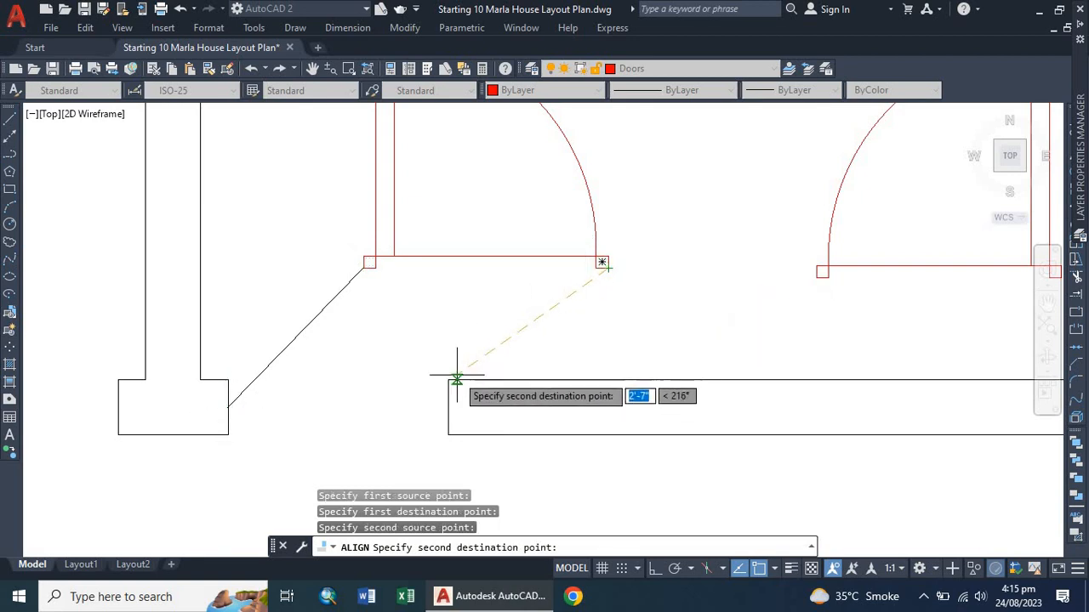
left_click(448, 407)
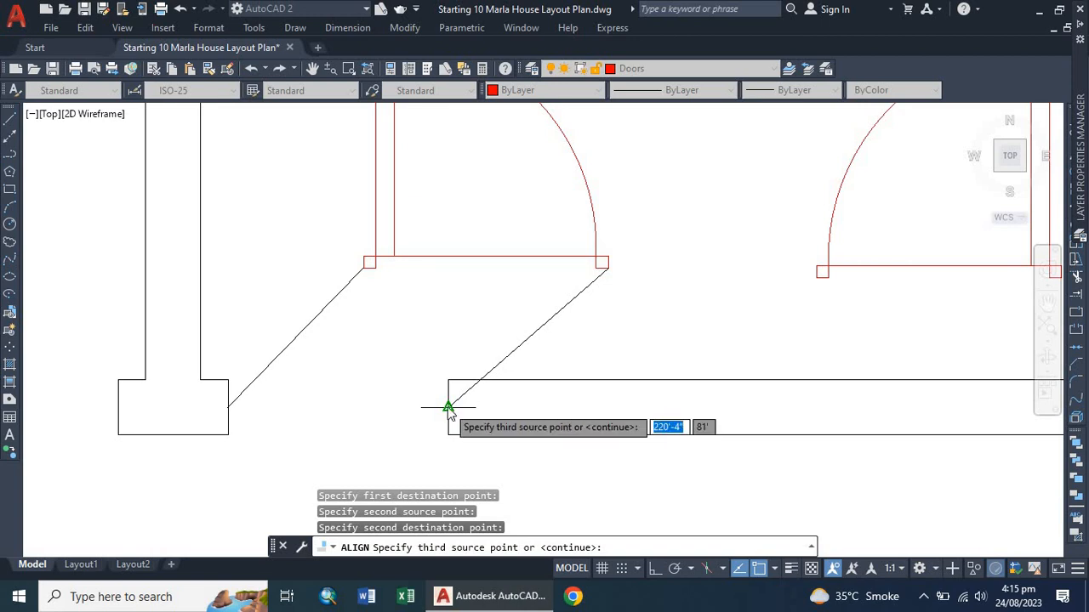
key("Return")
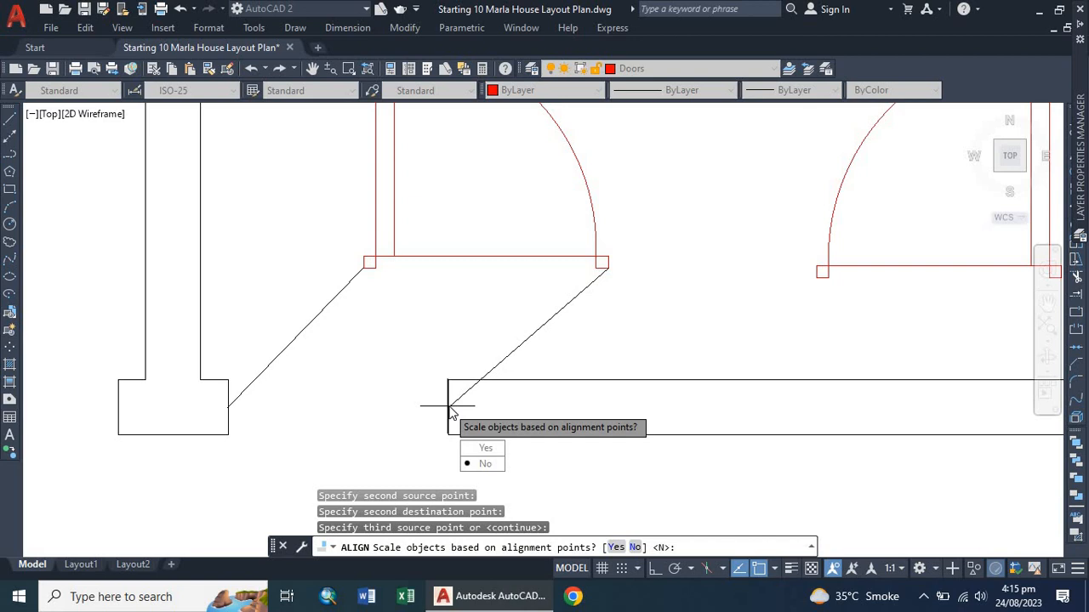
left_click(491, 448)
scroll(449, 397, "down", 4)
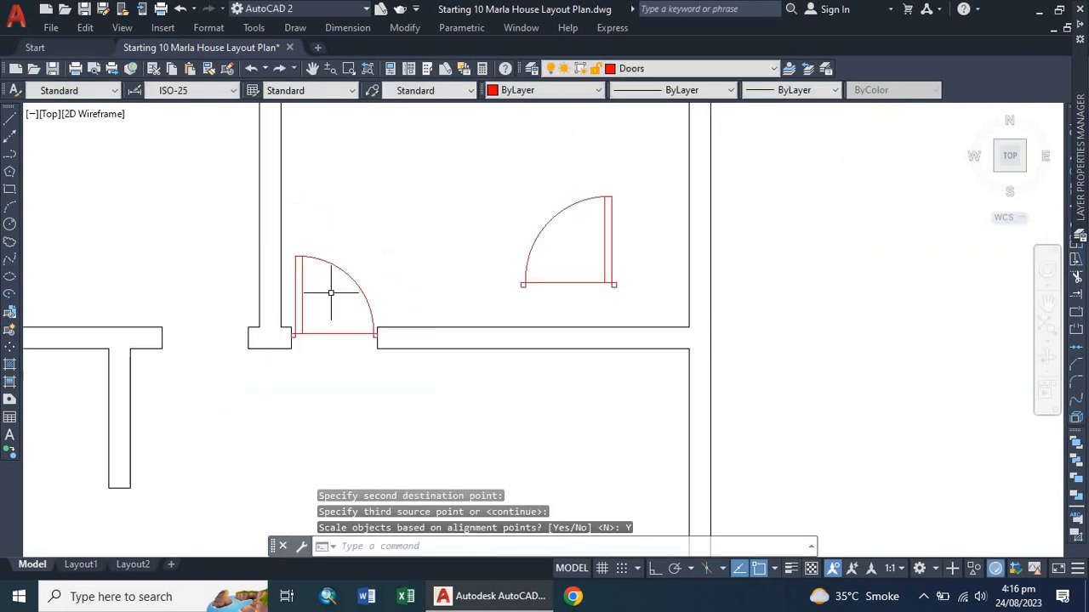
scroll(320, 316, "down", 3)
scroll(316, 314, "up", 3)
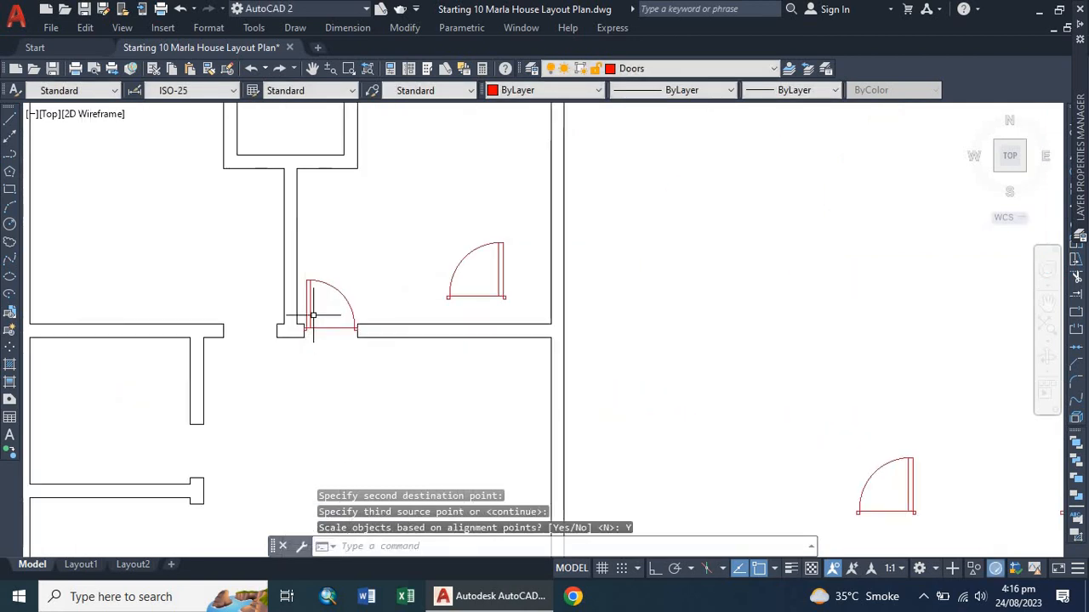
scroll(319, 306, "up", 1)
scroll(340, 293, "down", 1)
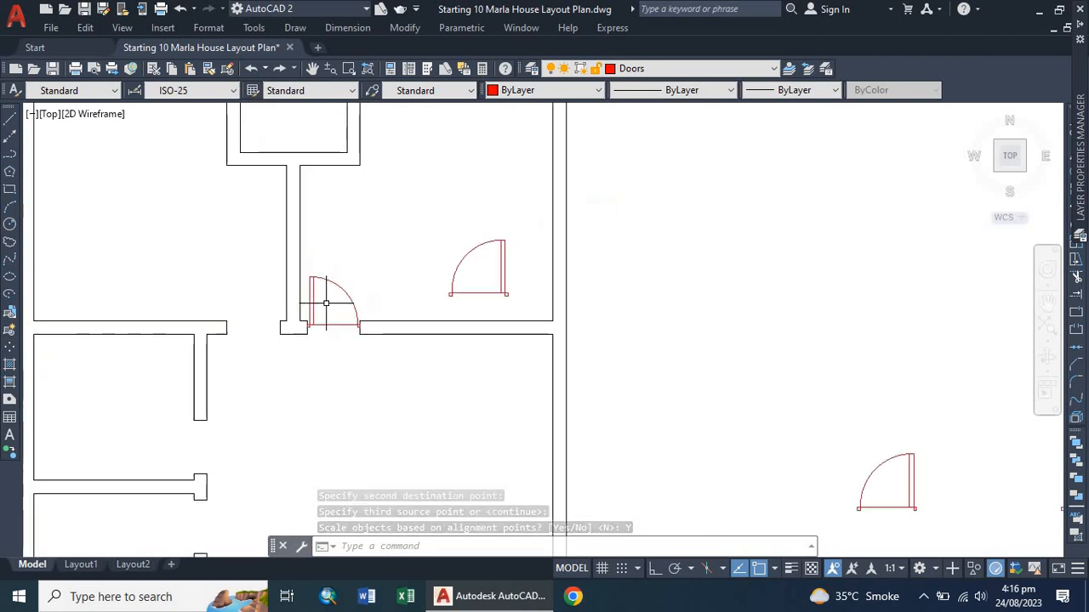
scroll(357, 276, "up", 2)
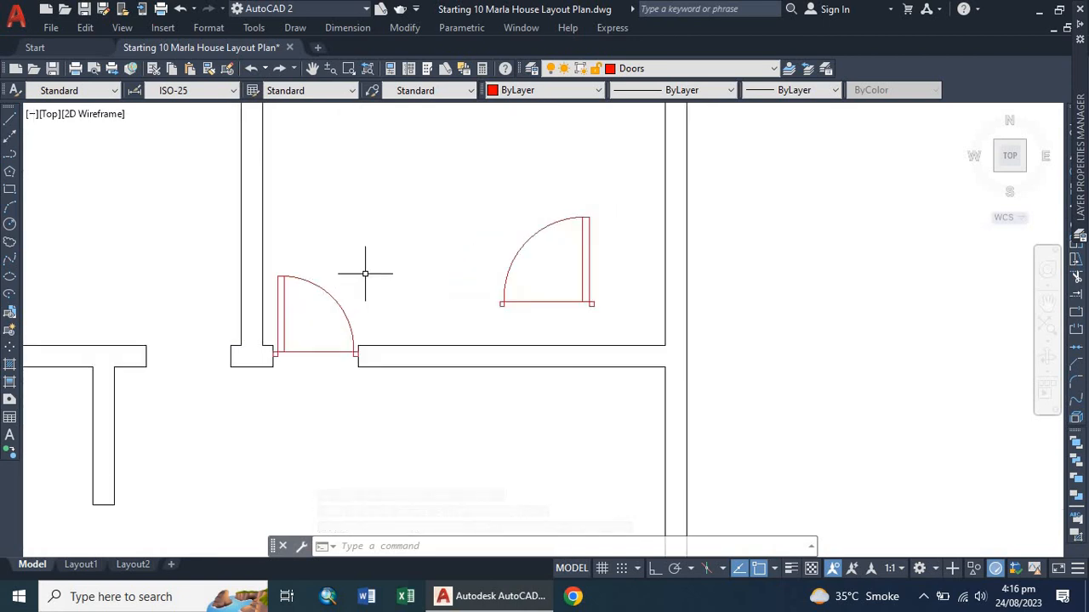
left_click(521, 244)
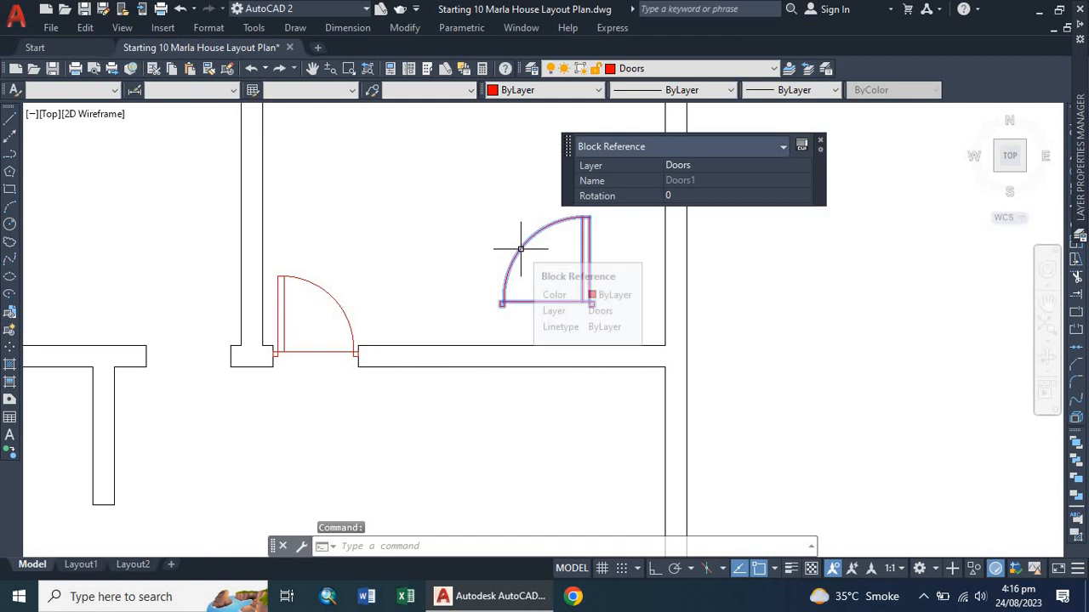
left_click(449, 226)
key("Escape")
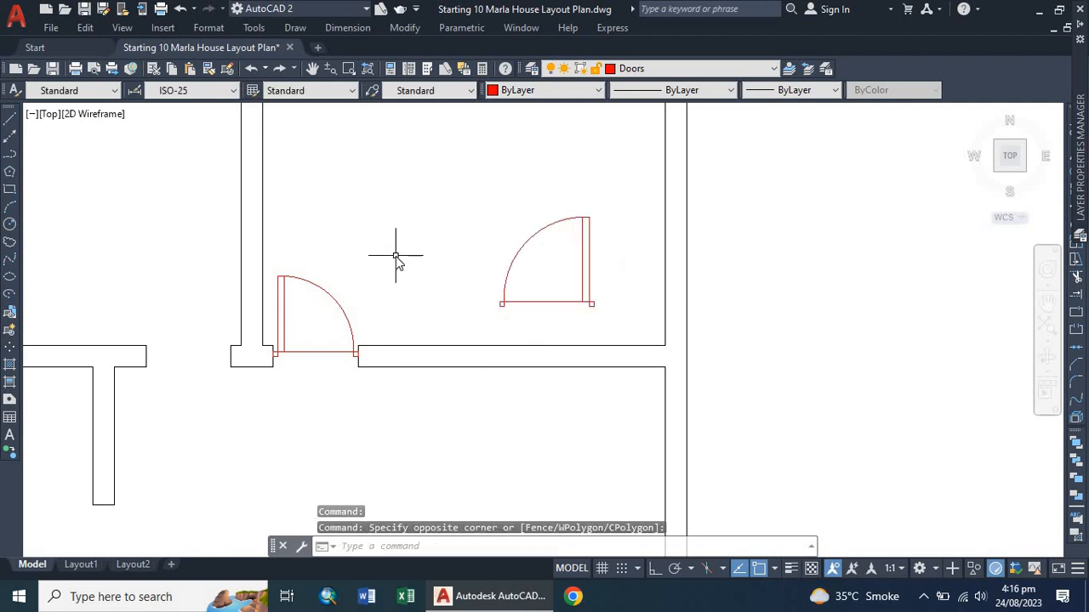
Align the original door into the neighbouring wall opening, matching its bottom corners to the opening's ends and scaling it to fit.
type("AL")
key("Escape")
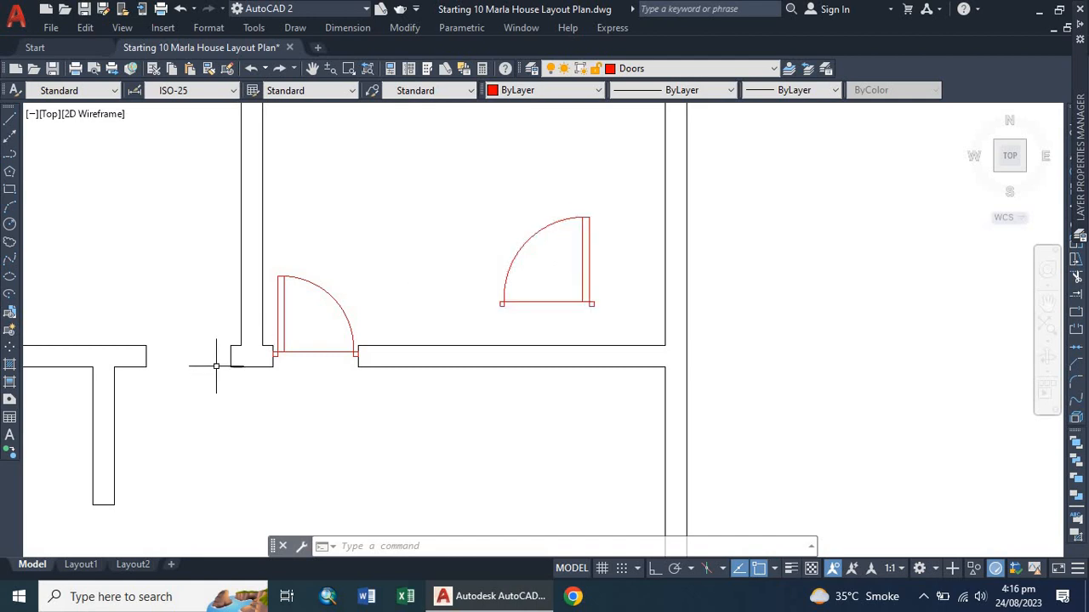
left_click(587, 292)
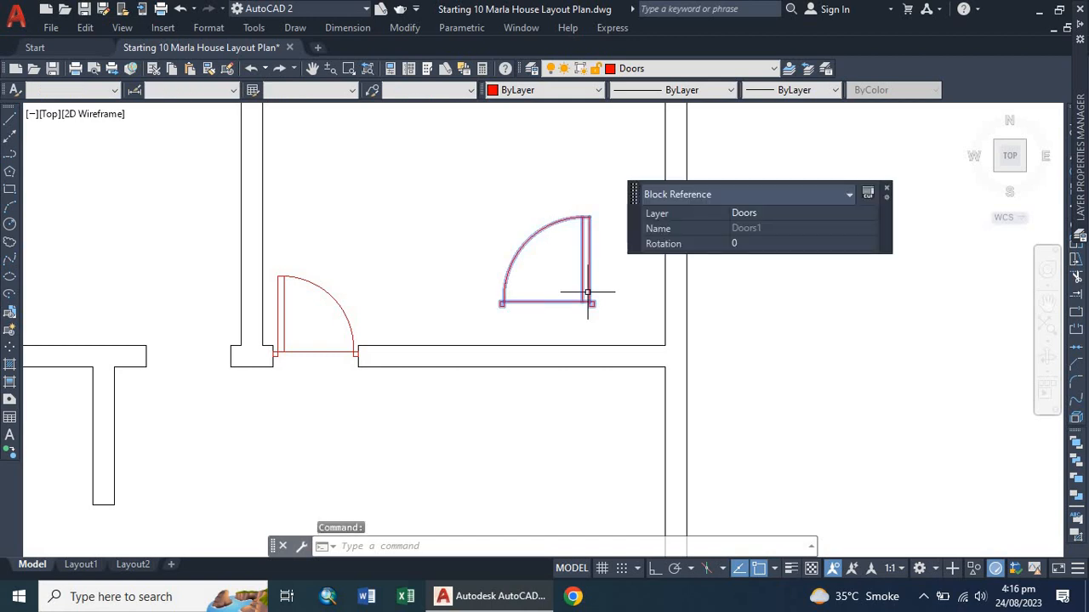
type("al")
key("Return")
scroll(482, 281, "up", 2)
left_click(507, 314)
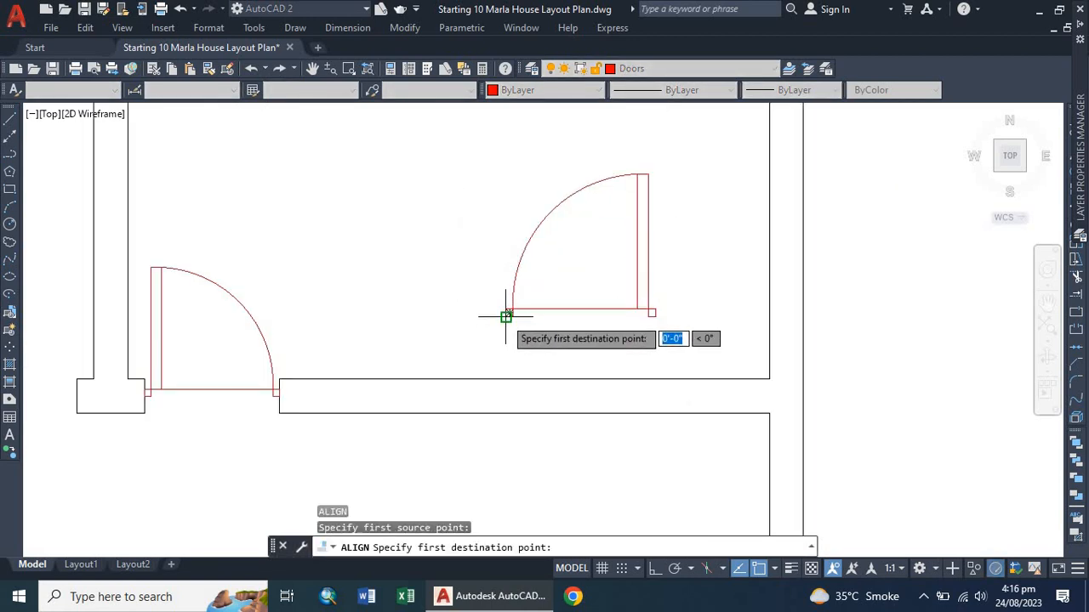
scroll(505, 314, "down", 5)
scroll(370, 276, "up", 5)
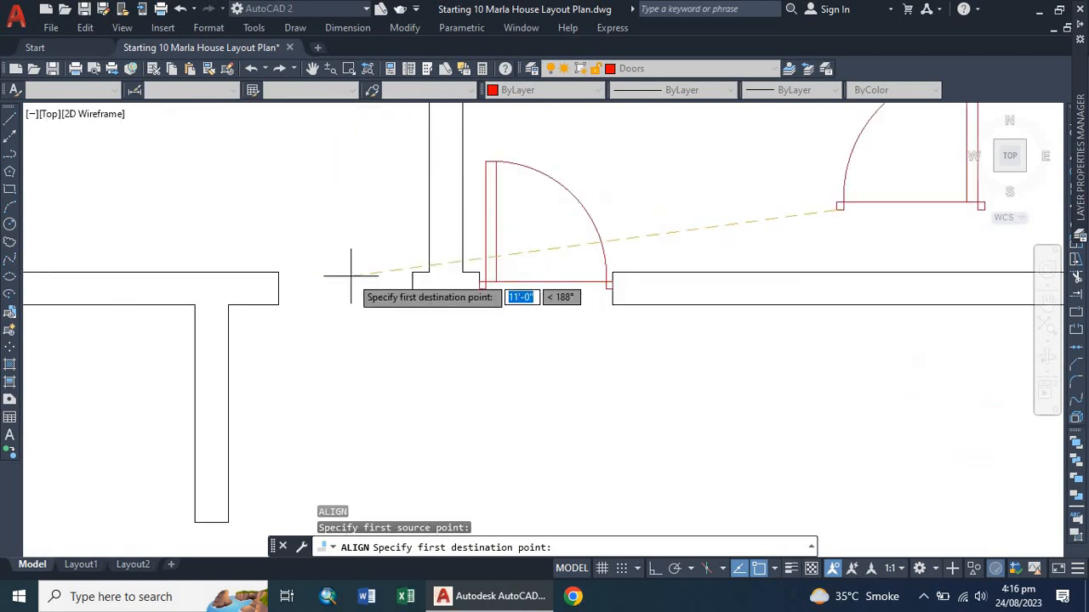
left_click(278, 287)
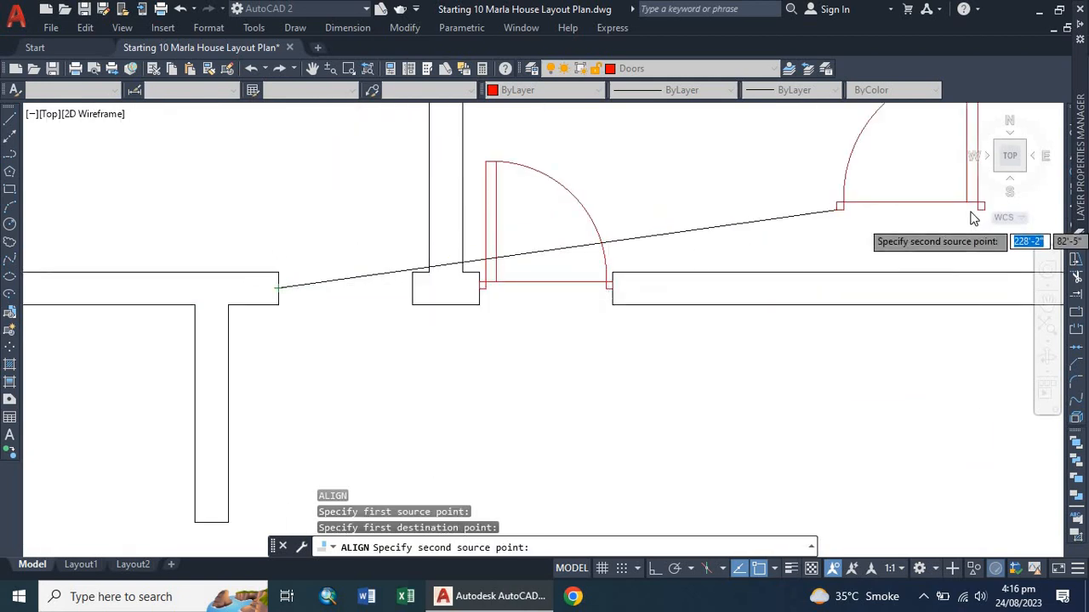
scroll(635, 220, "down", 5)
scroll(635, 218, "up", 5)
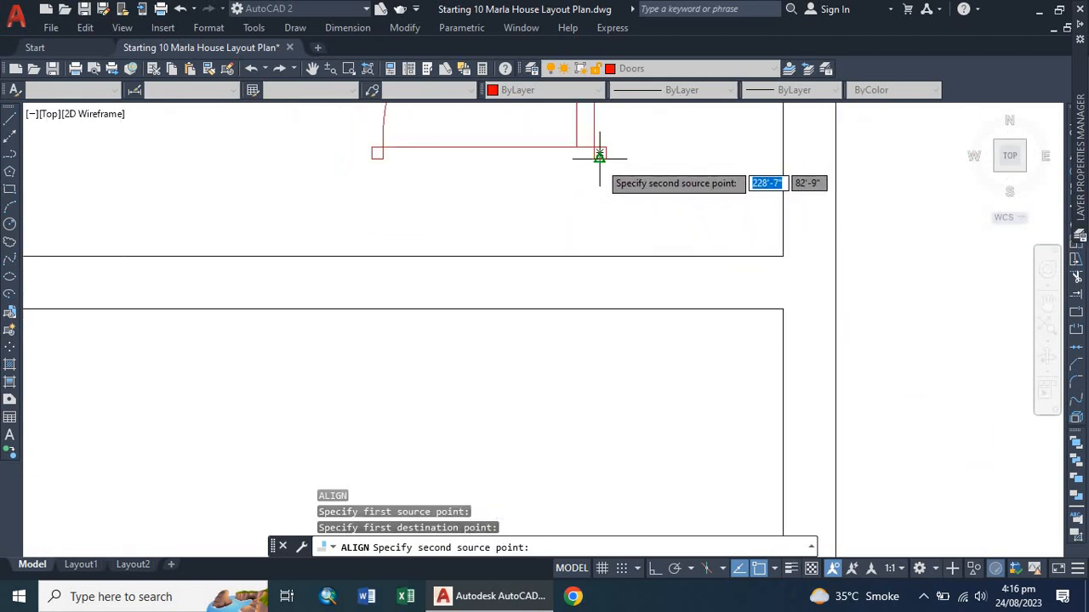
left_click(603, 155)
scroll(625, 217, "down", 5)
scroll(349, 233, "up", 5)
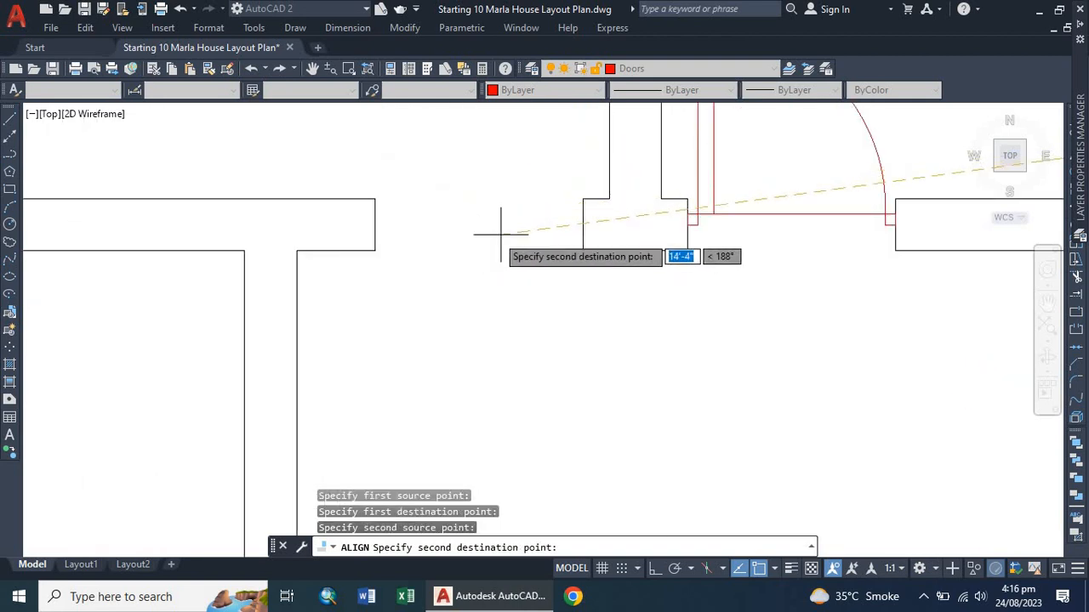
left_click(582, 224)
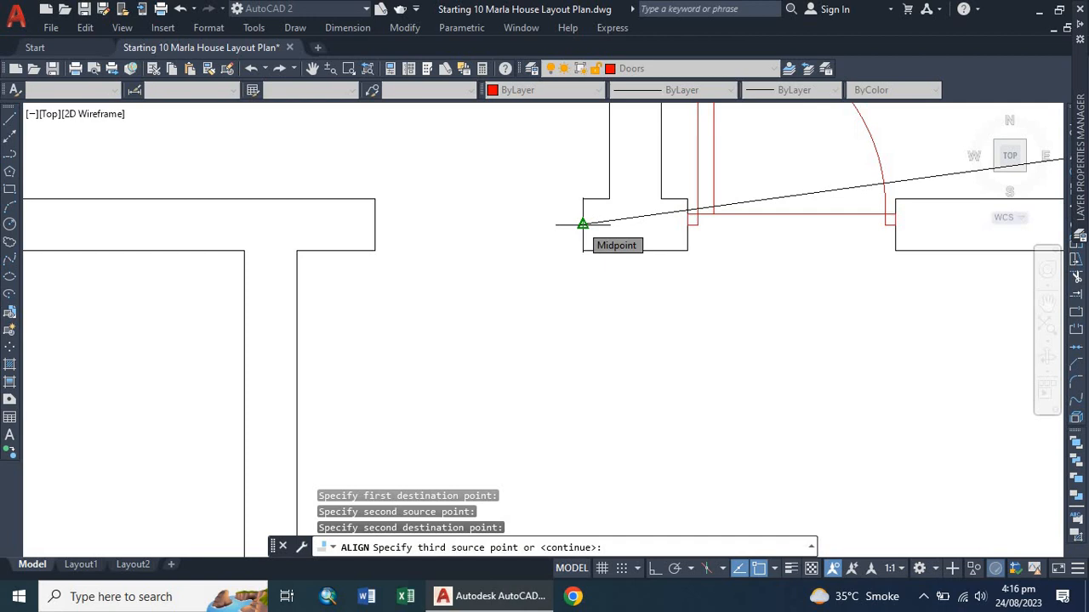
key("Return")
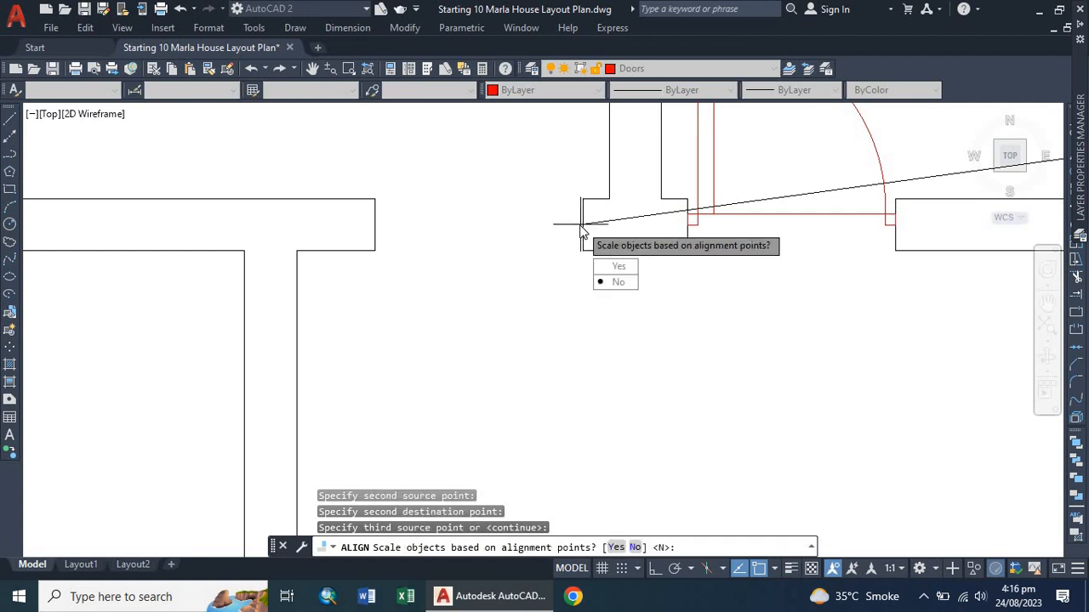
left_click(620, 267)
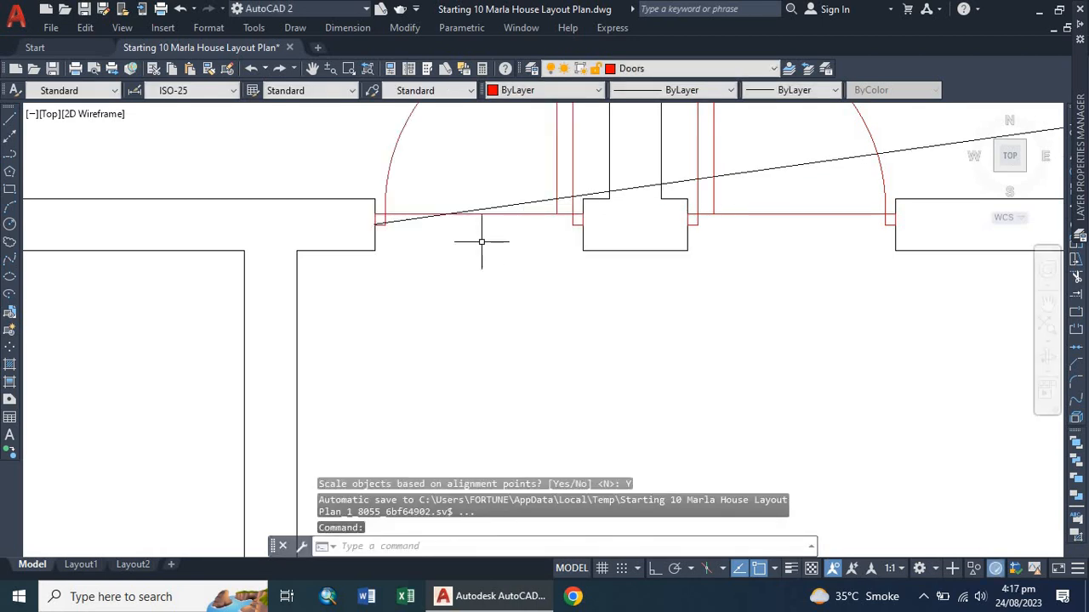
Copy the left door of the pair up into the upper room.
scroll(478, 262, "down", 5)
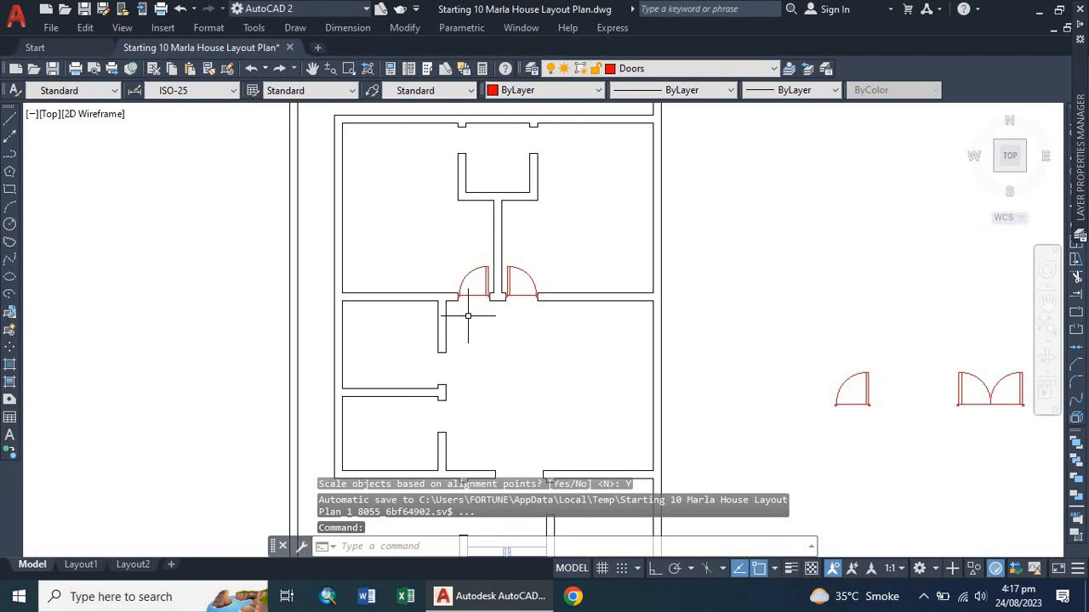
scroll(510, 293, "up", 4)
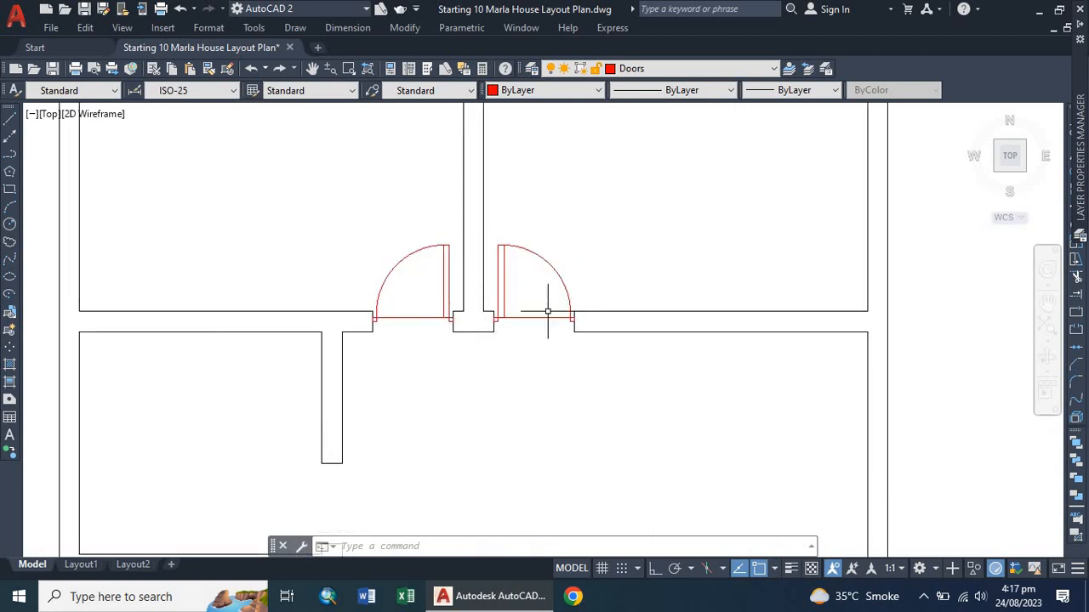
scroll(417, 305, "down", 5)
scroll(440, 315, "up", 4)
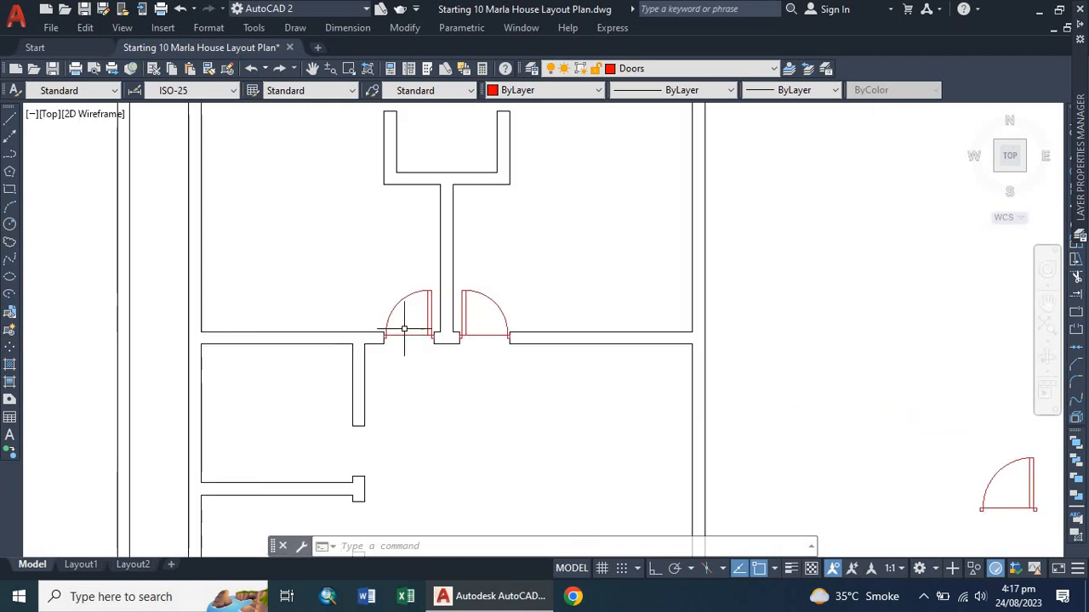
scroll(420, 337, "down", 2)
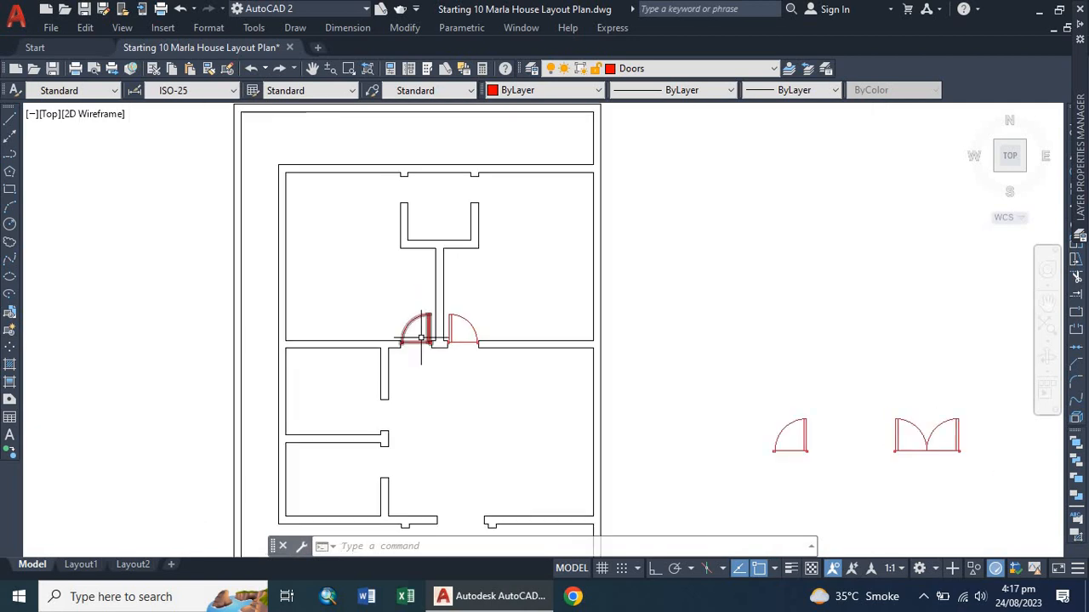
scroll(406, 187, "up", 2)
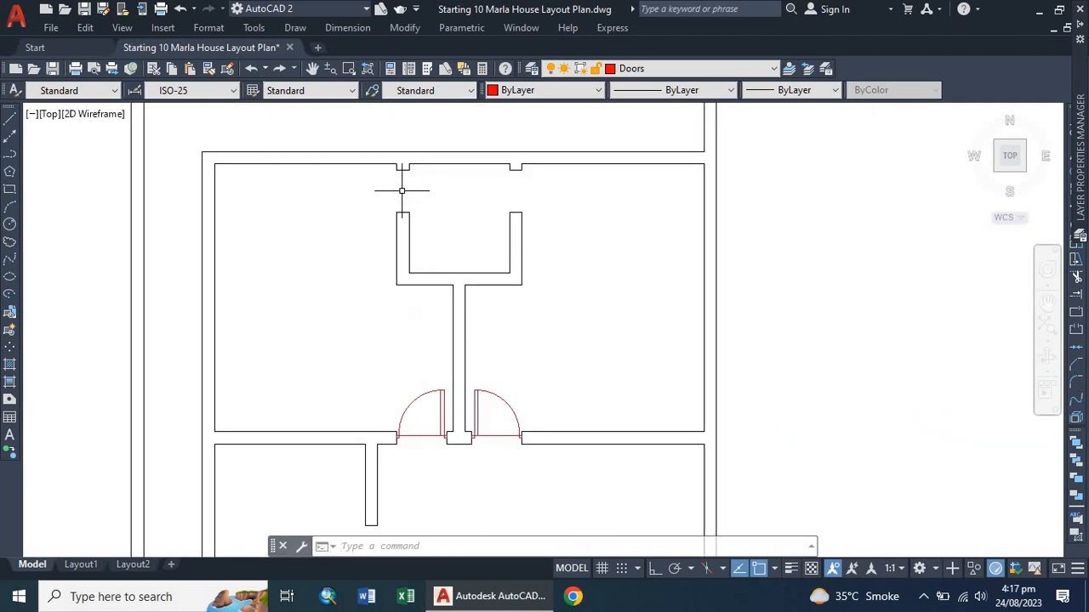
left_click(444, 404)
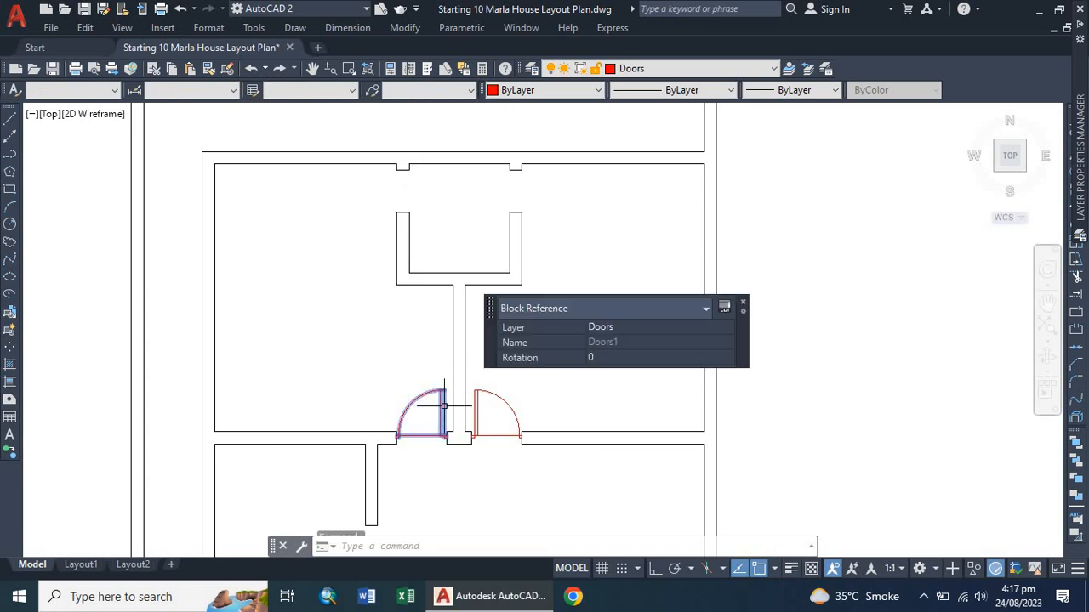
type("c")
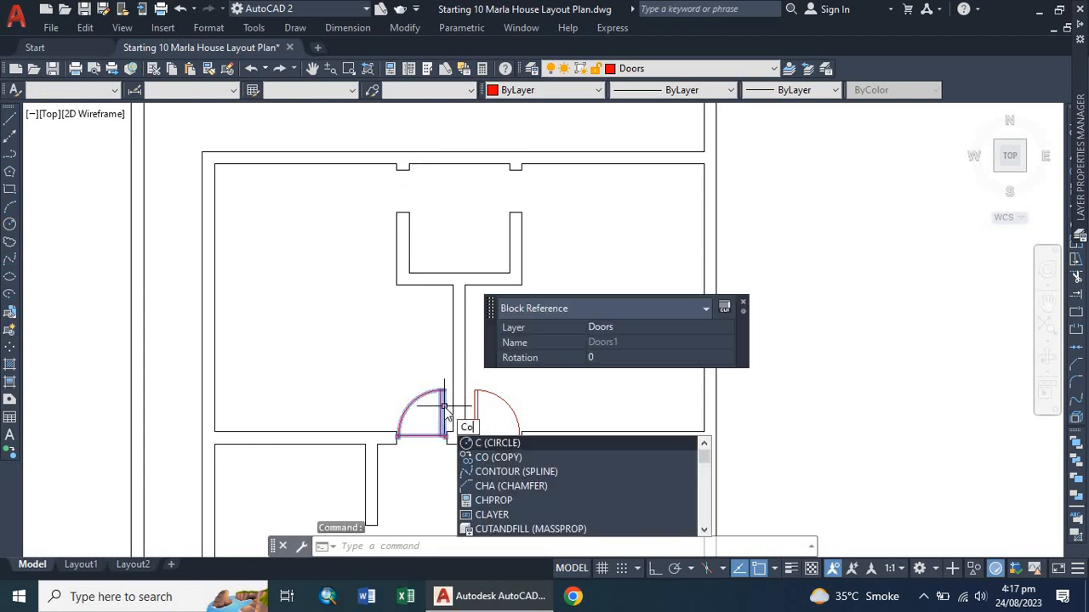
type("o")
key("Return")
left_click(444, 407)
left_click(335, 224)
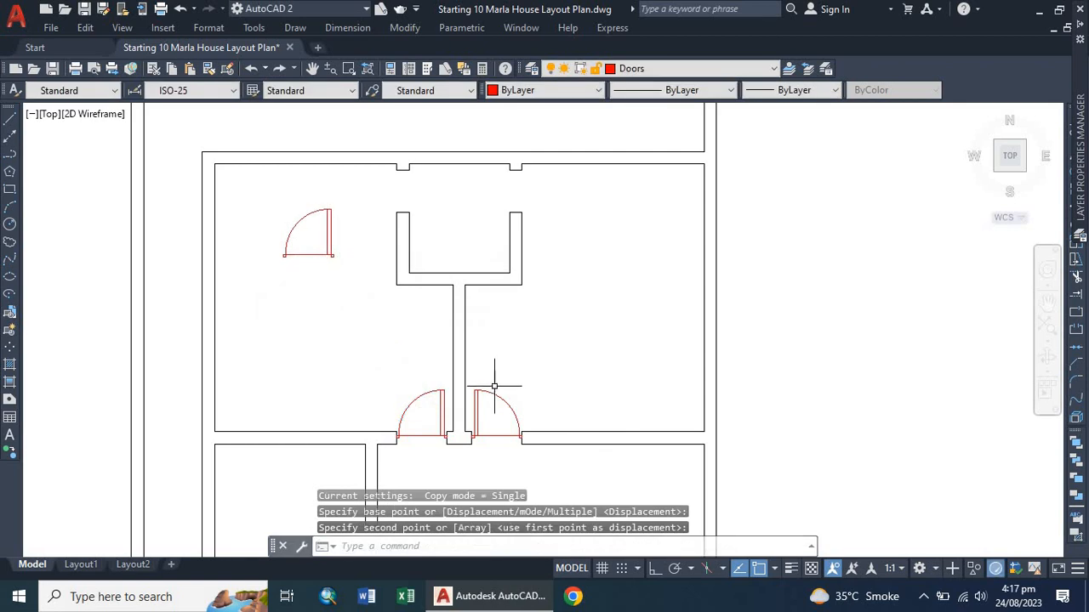
Copy the right door of the pair into the upper room as well.
left_click(474, 401)
type("c")
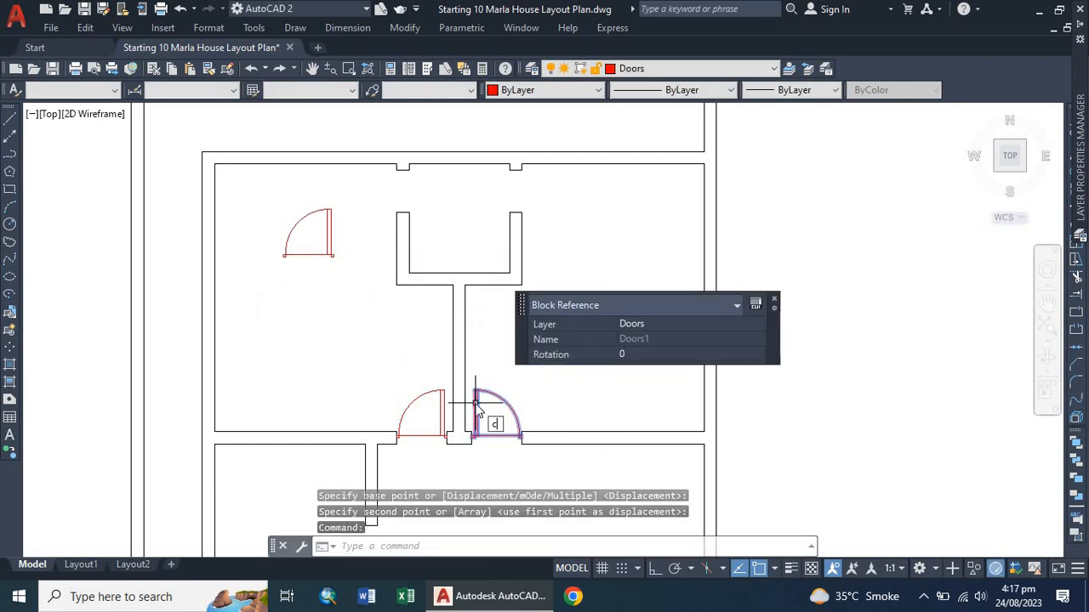
type("o")
key("Return")
left_click(477, 402)
left_click(585, 224)
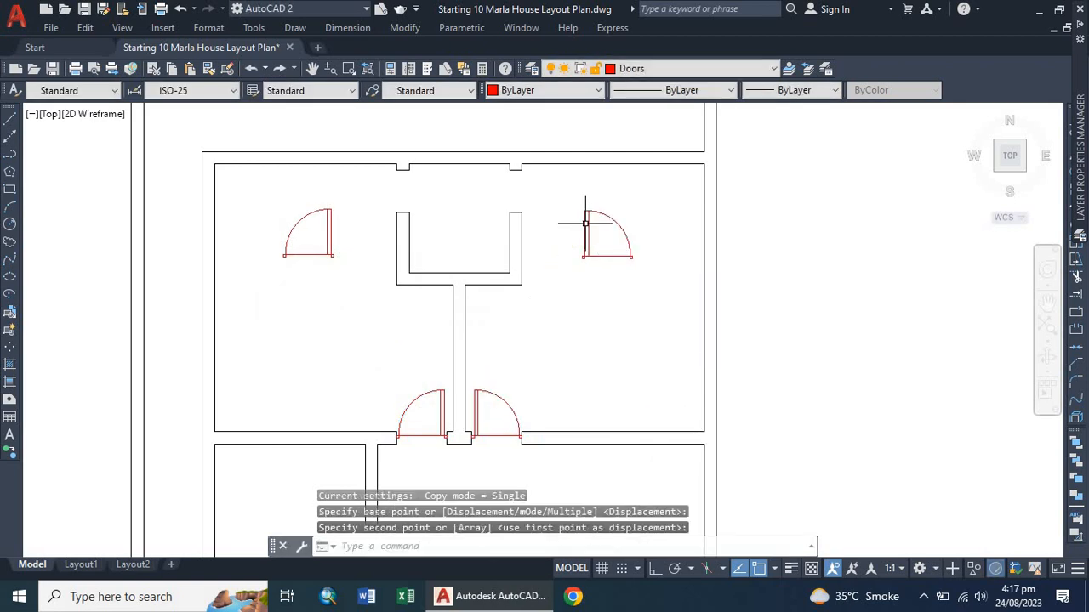
key("Escape")
Rotate the left copied door 270° about its lower-left corner with ortho turned on.
scroll(320, 187, "up", 4)
left_click(340, 273)
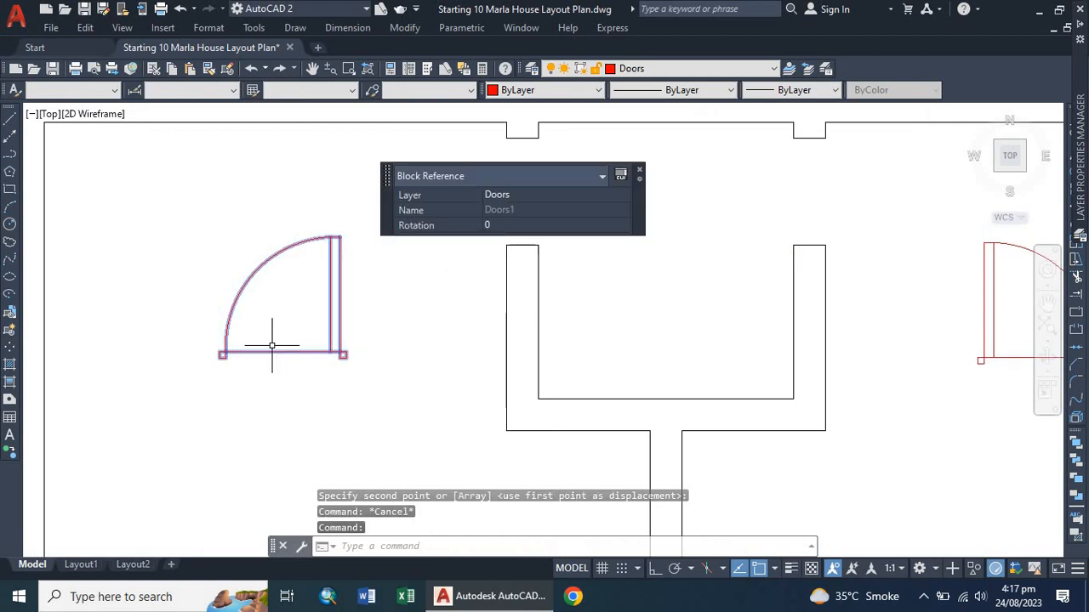
type("ro")
key("Return")
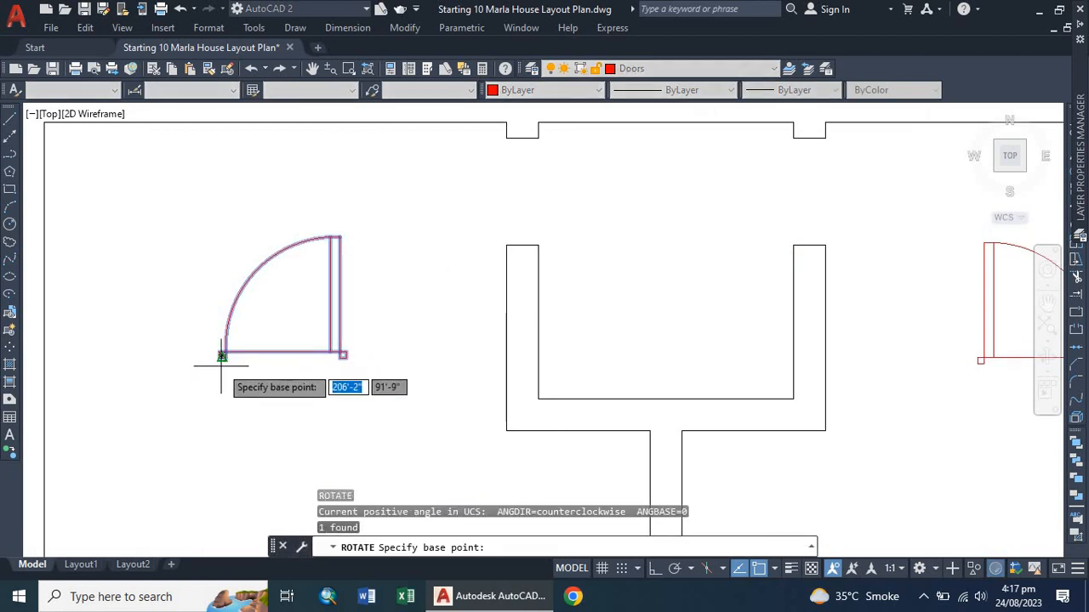
left_click(222, 355)
left_click(652, 569)
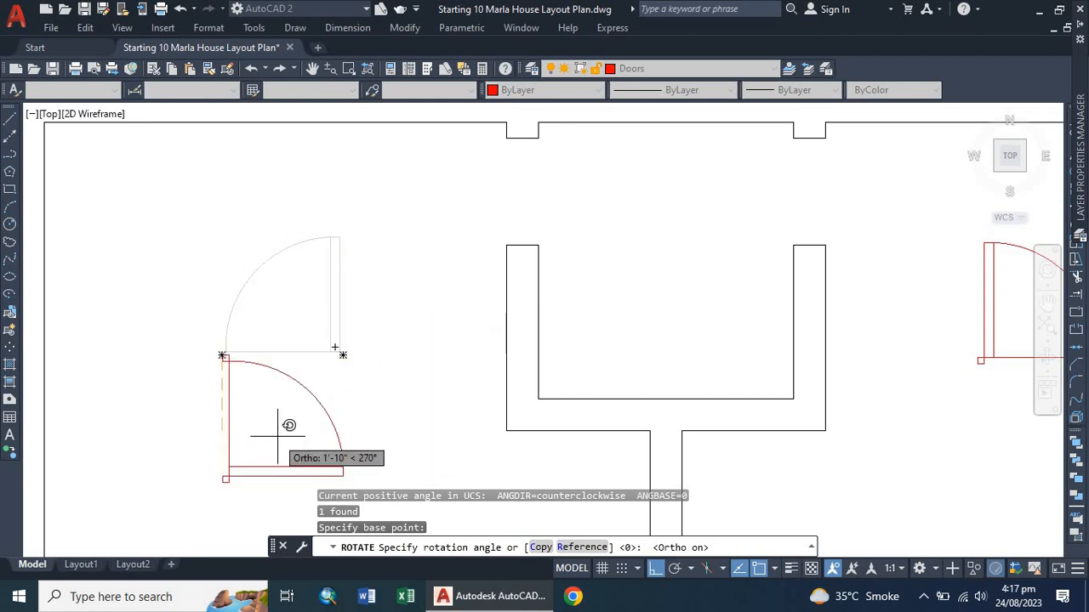
left_click(277, 437)
Mirror the rotated door about a horizontal line through its upper corner, erasing the source door.
scroll(250, 377, "down", 2)
scroll(274, 408, "up", 2)
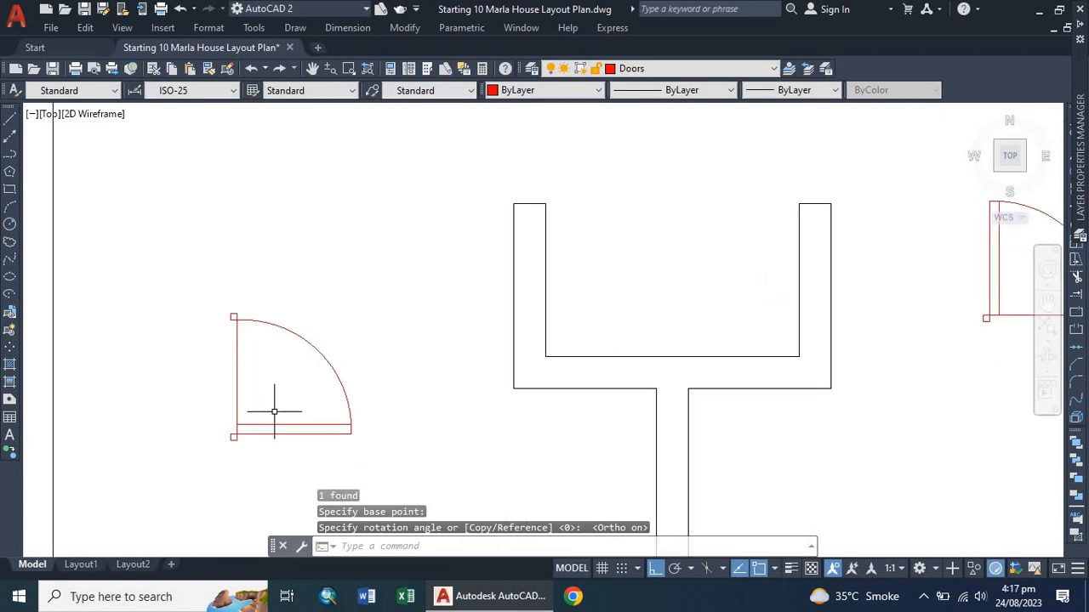
scroll(284, 432, "down", 2)
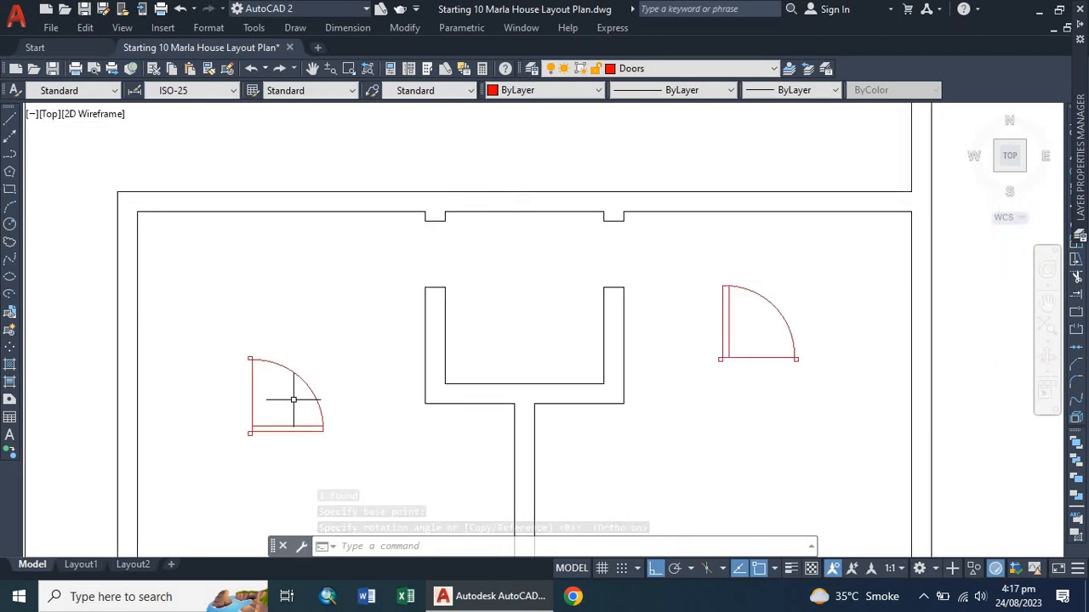
scroll(264, 413, "up", 2)
left_click(270, 443)
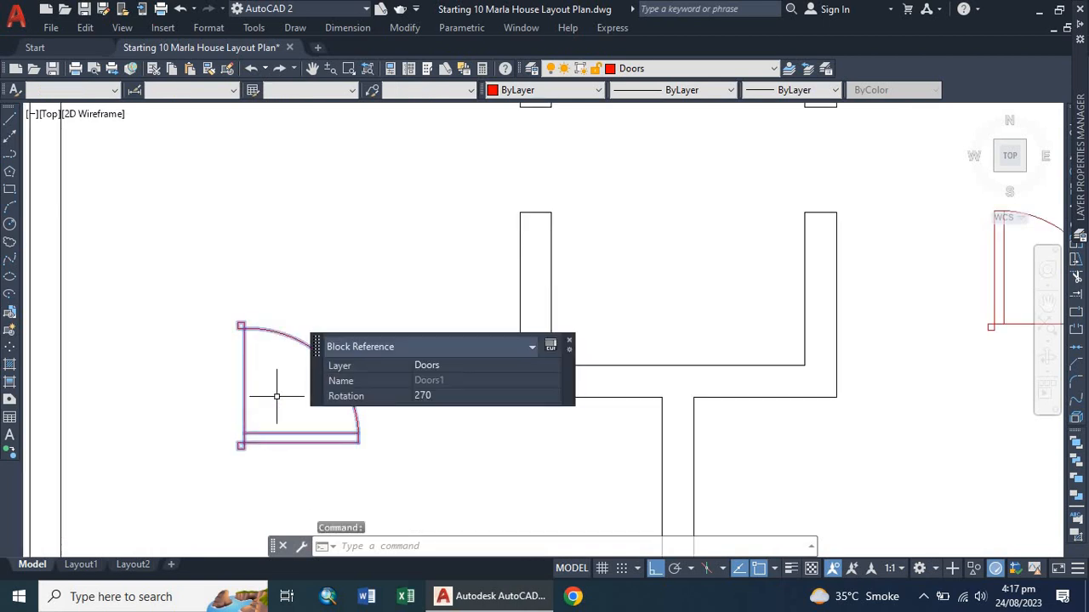
type("mi")
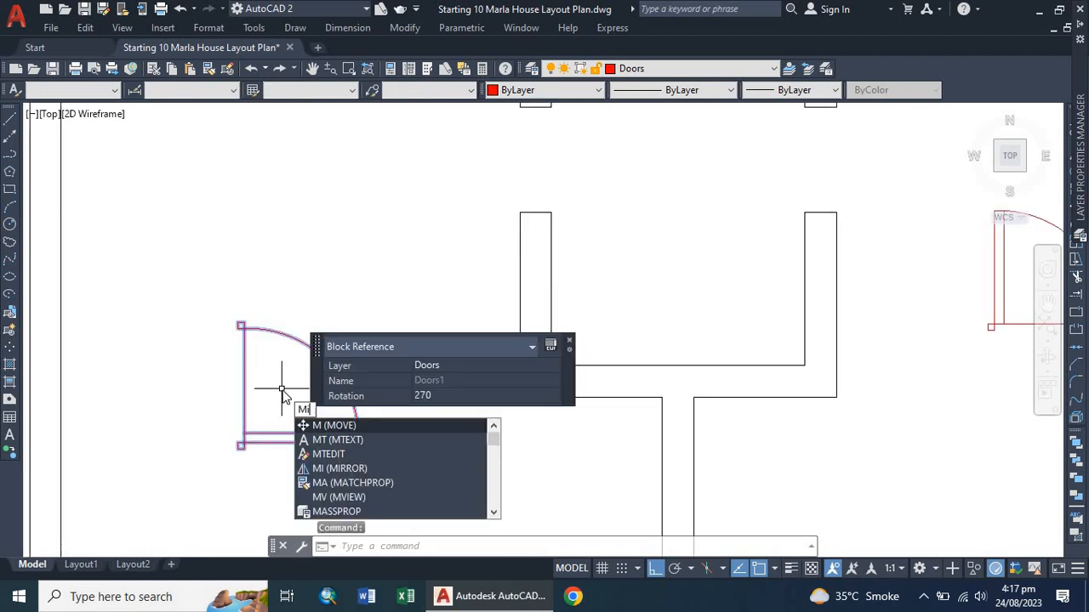
key("Return")
scroll(243, 340, "up", 3)
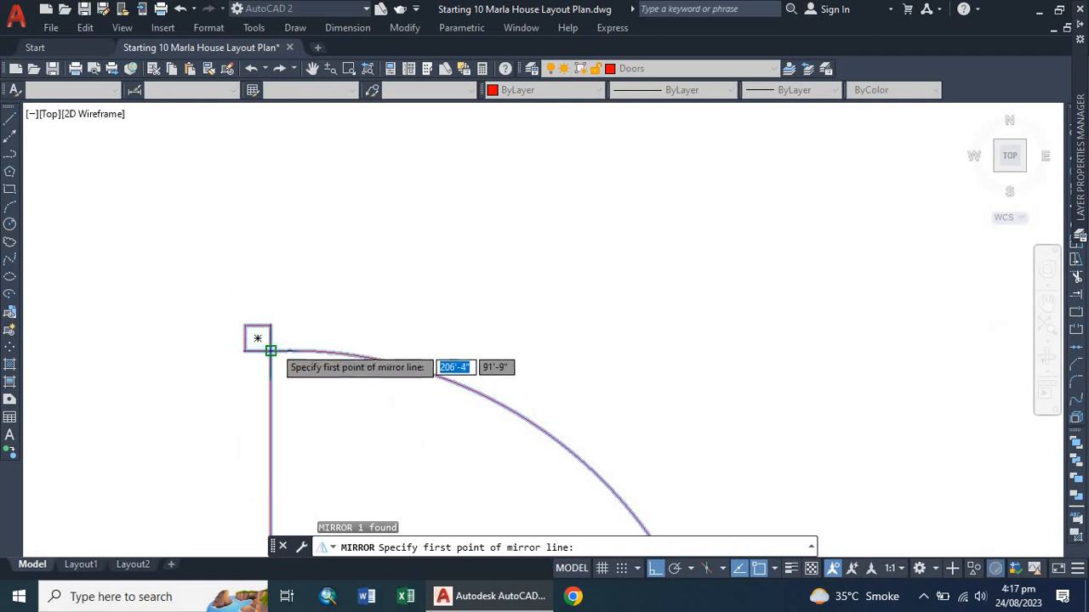
left_click(258, 336)
scroll(274, 316, "down", 3)
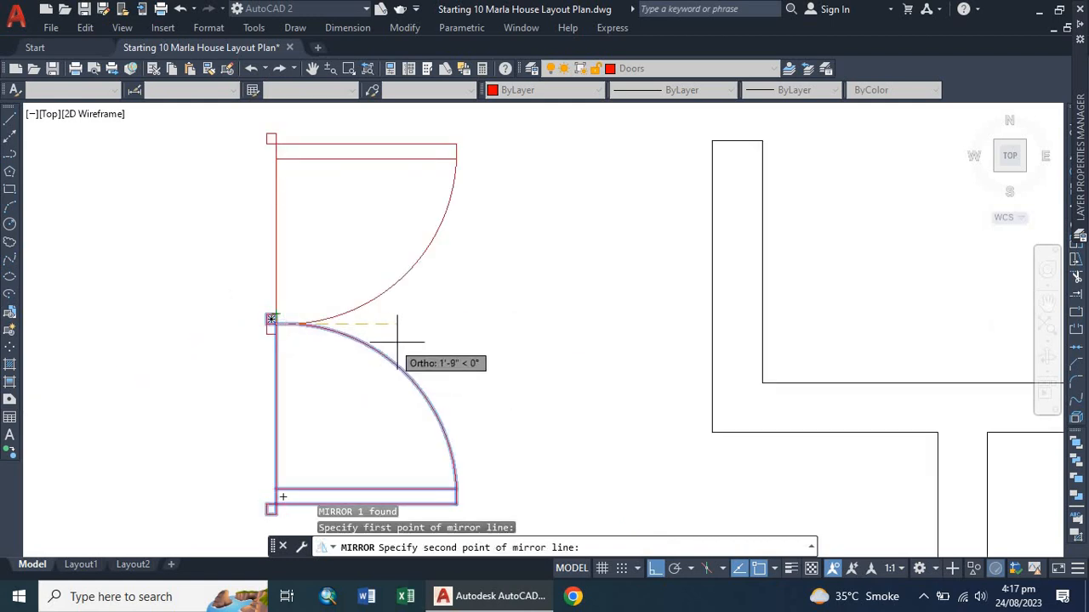
left_click(433, 344)
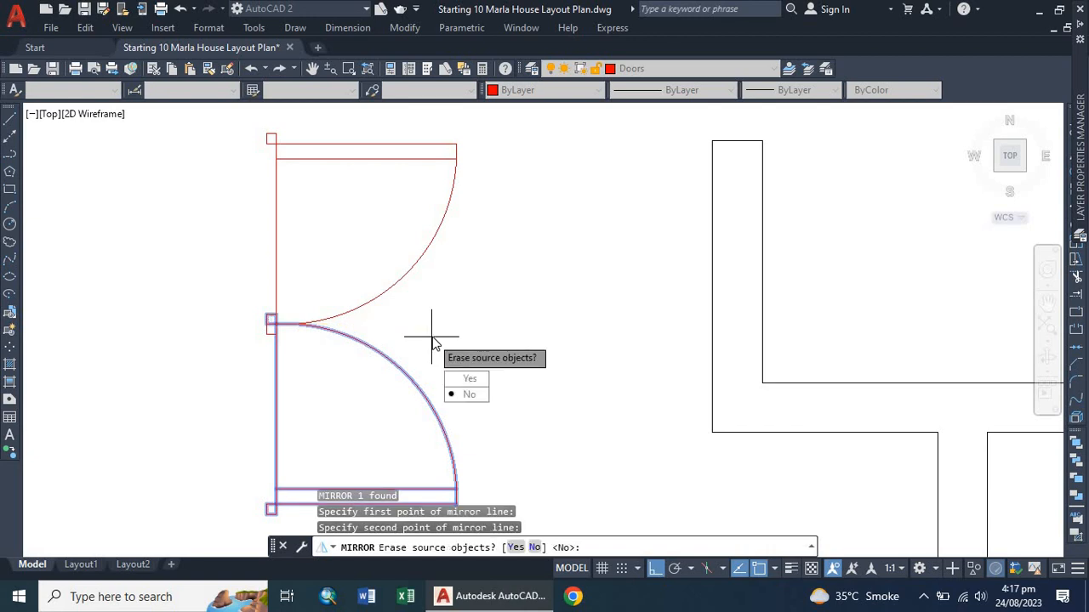
left_click(464, 379)
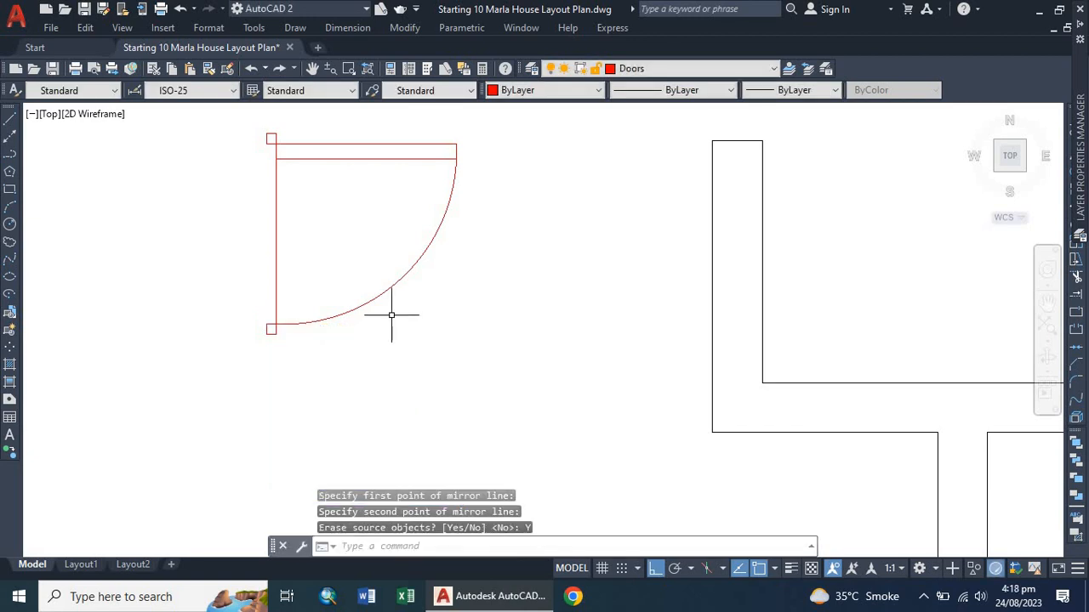
scroll(391, 314, "down", 3)
scroll(366, 259, "up", 2)
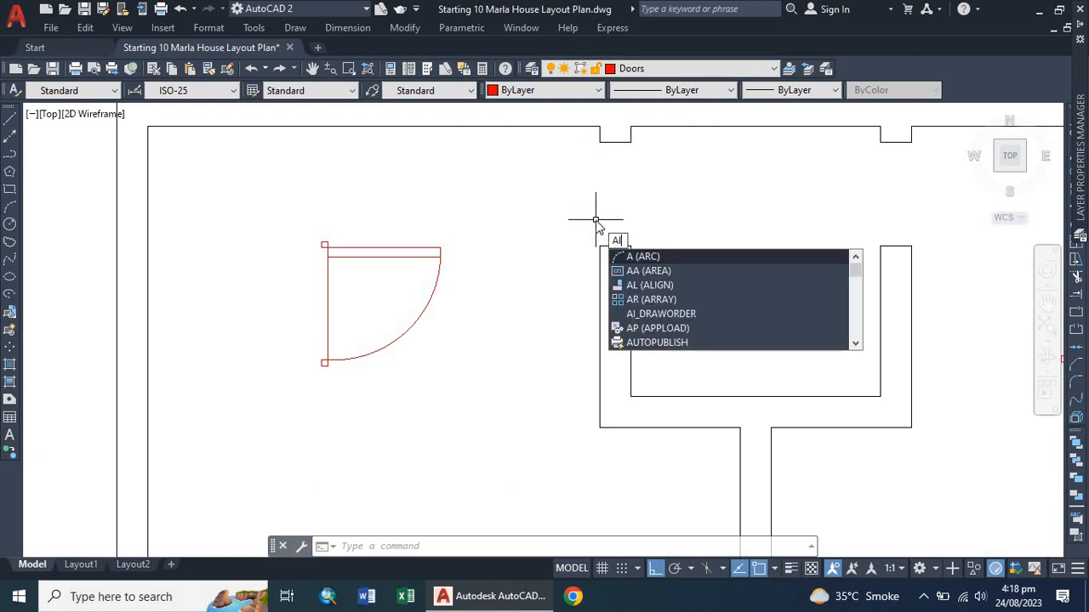
type("l")
key("Return")
left_click(361, 246)
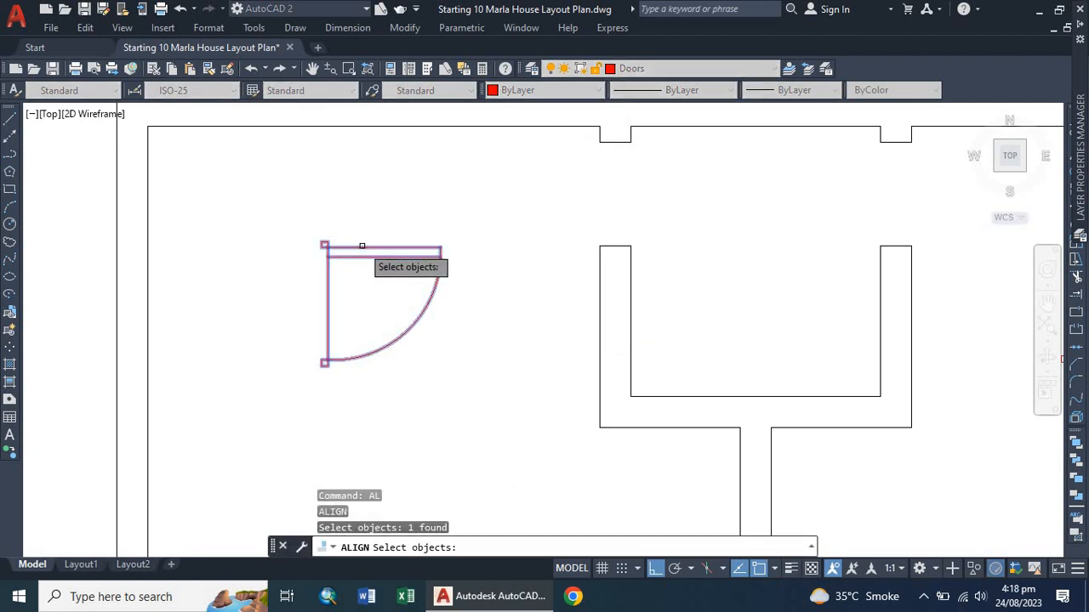
key("Return")
scroll(316, 244, "up", 6)
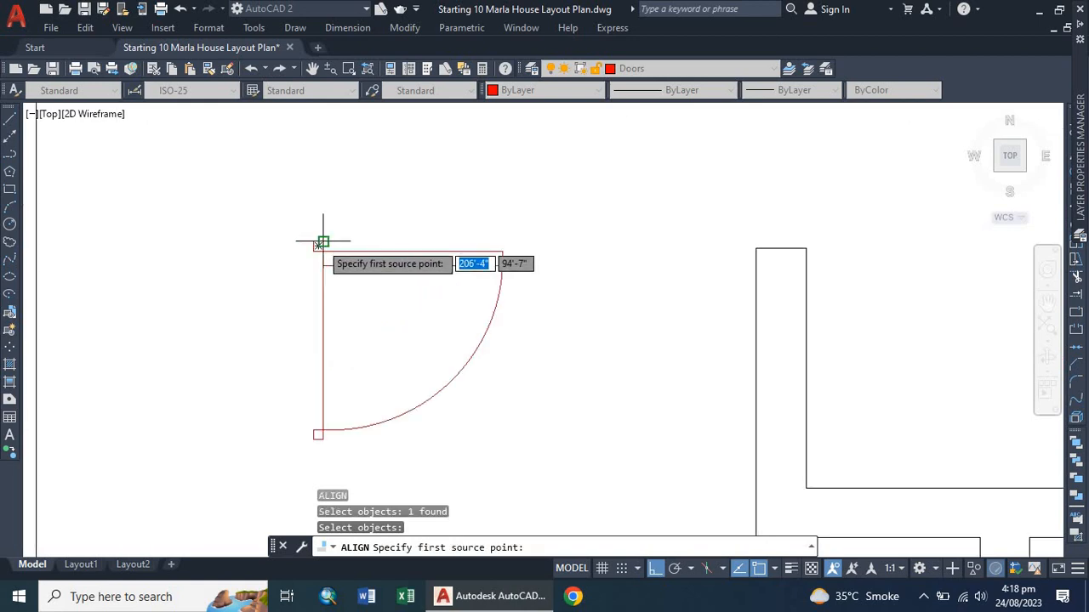
left_click(300, 239)
scroll(292, 256, "down", 3)
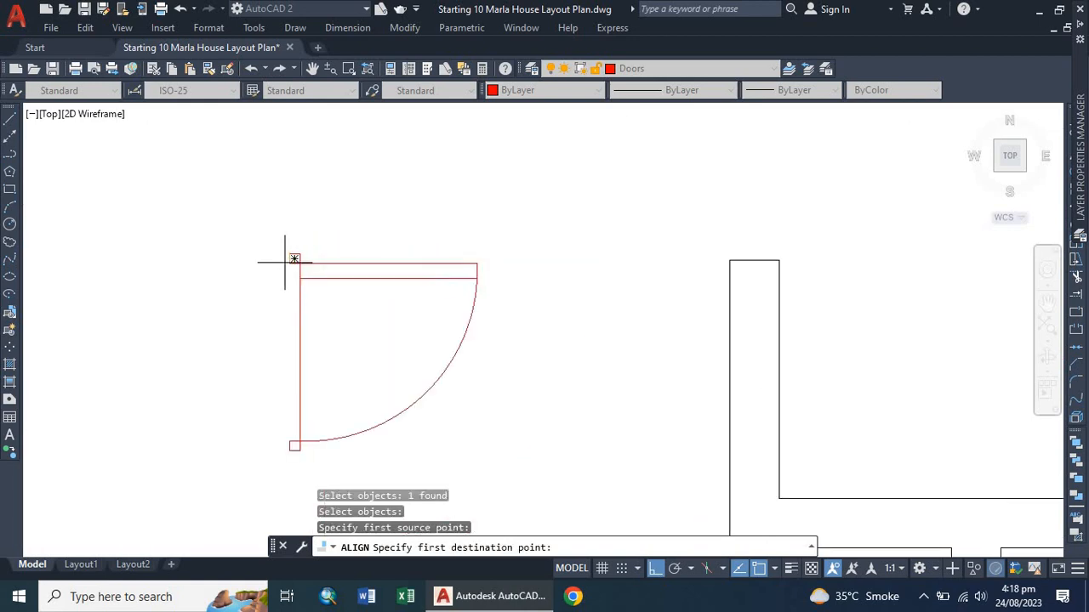
scroll(292, 252, "up", 4)
left_click(260, 265)
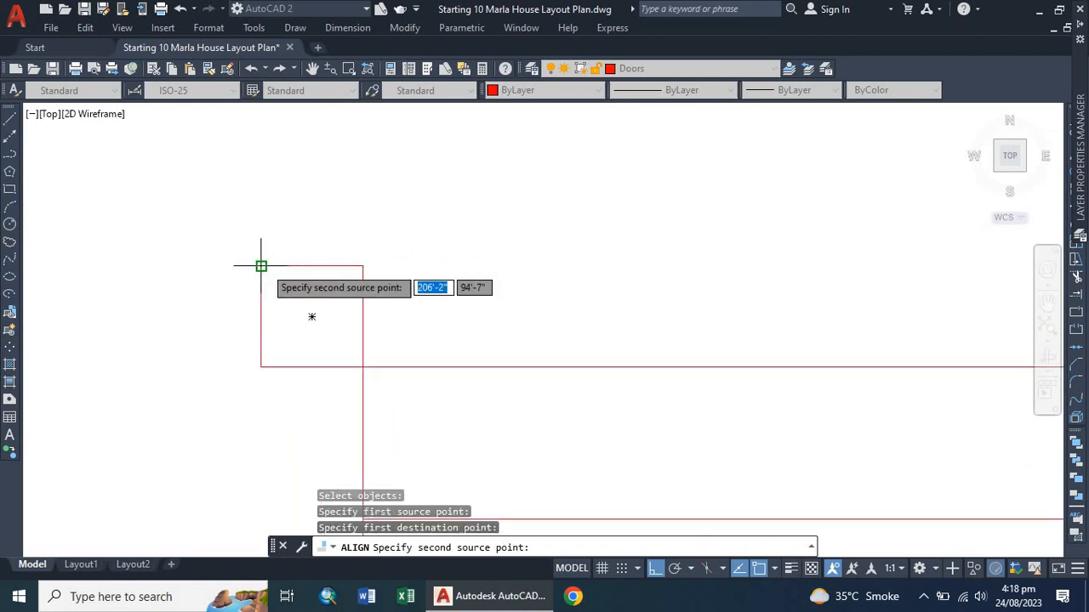
scroll(286, 348, "down", 3)
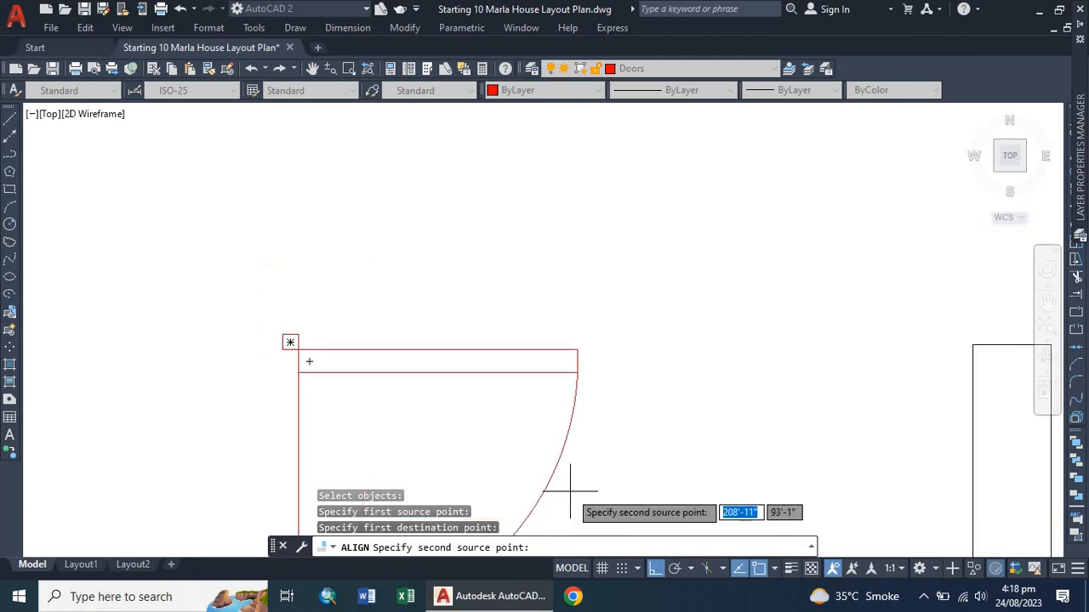
key("F8")
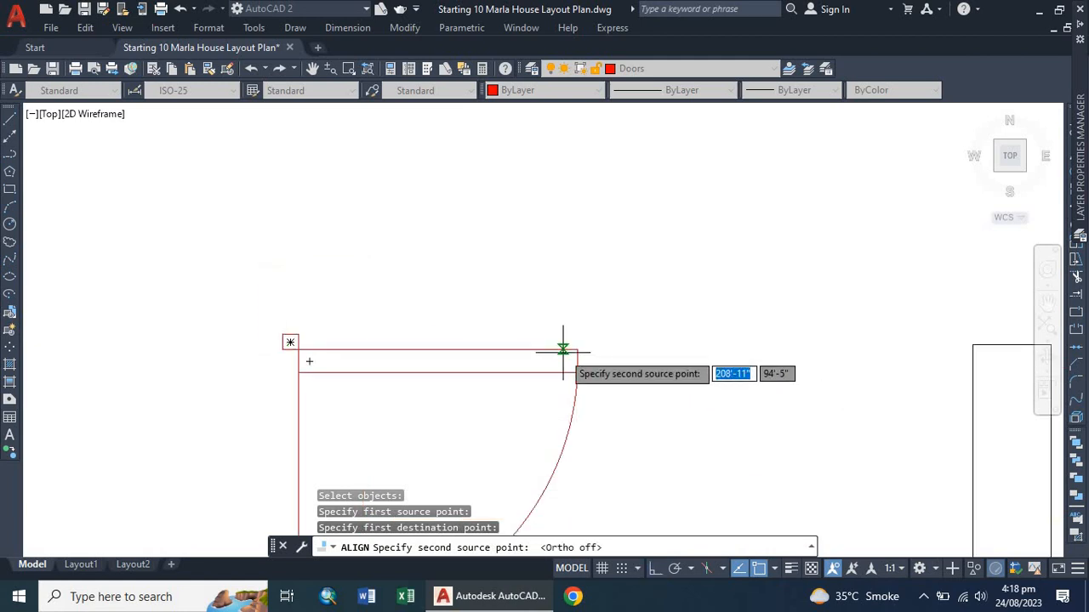
scroll(426, 281, "down", 4)
key("Escape")
Align the mirrored left door into the upper room's wall opening, scaling it to fit between the opening's corners.
left_click(358, 282)
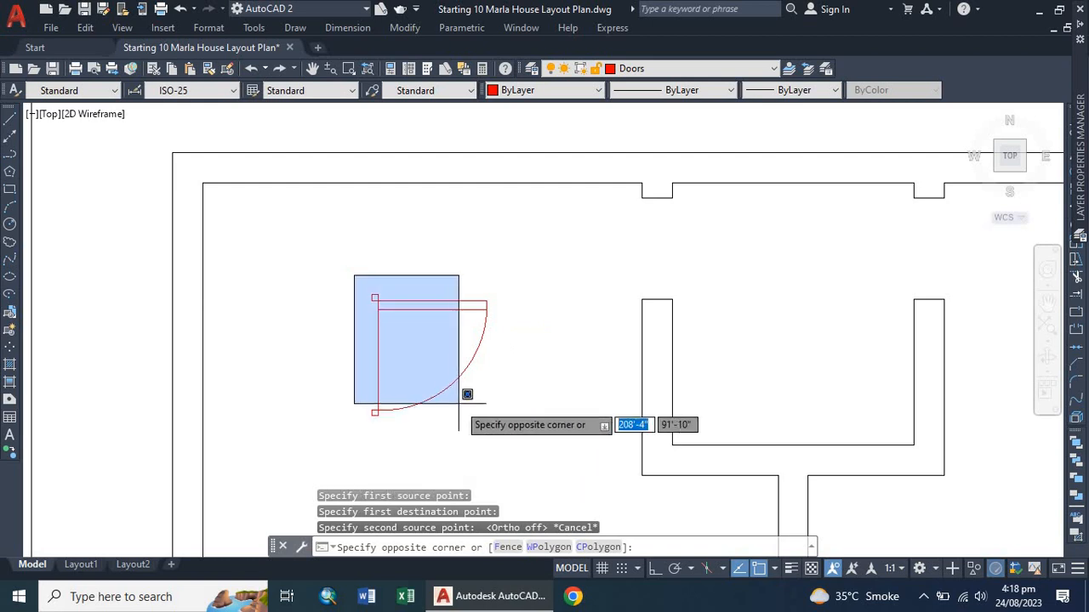
left_click(517, 460)
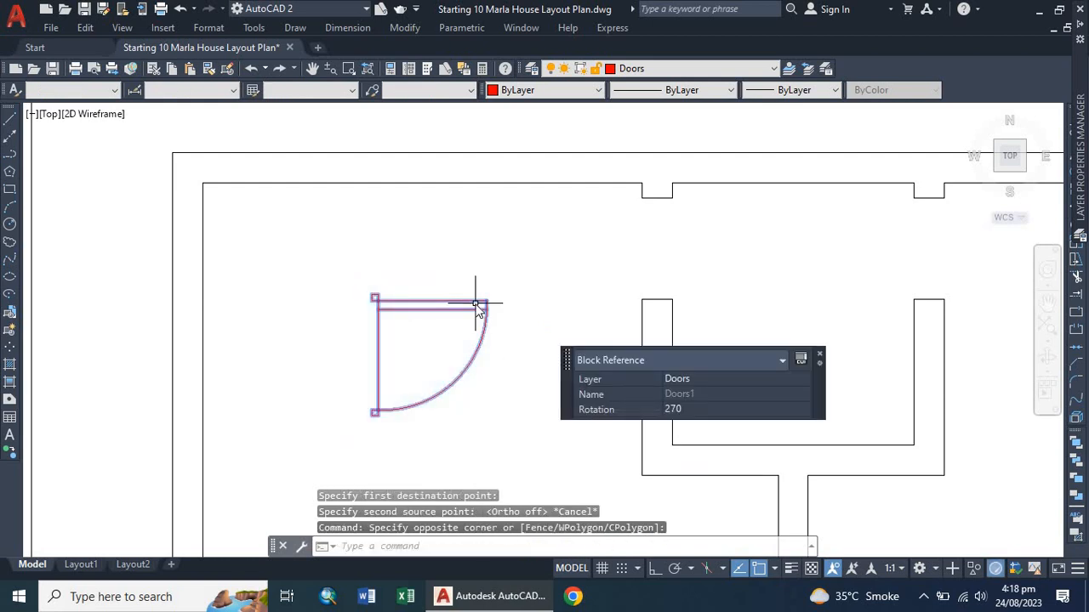
type("l")
key("Return")
scroll(368, 272, "up", 4)
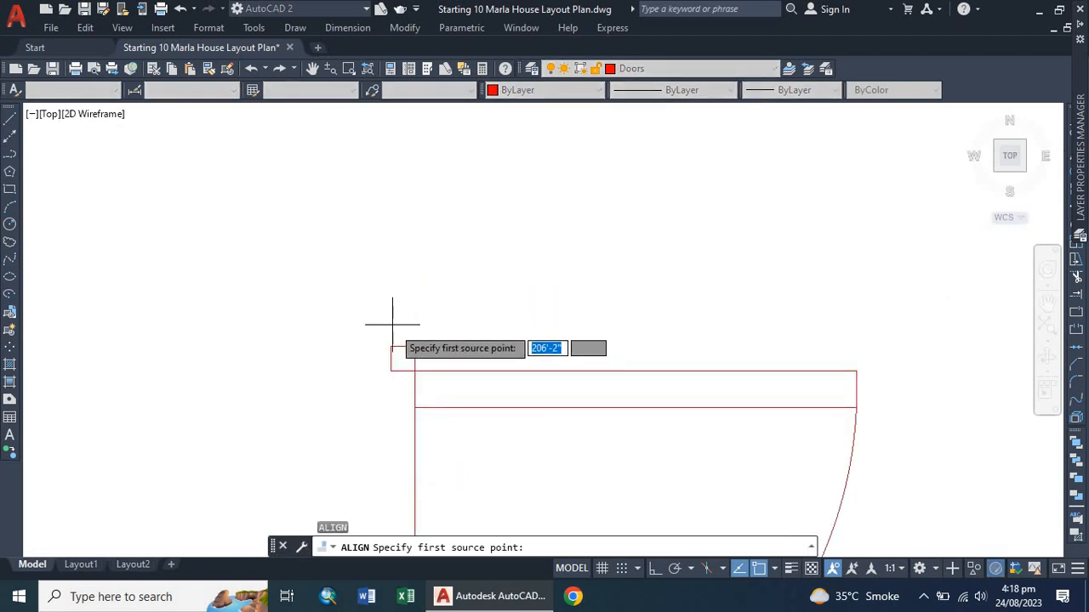
left_click(392, 349)
scroll(316, 352, "down", 3)
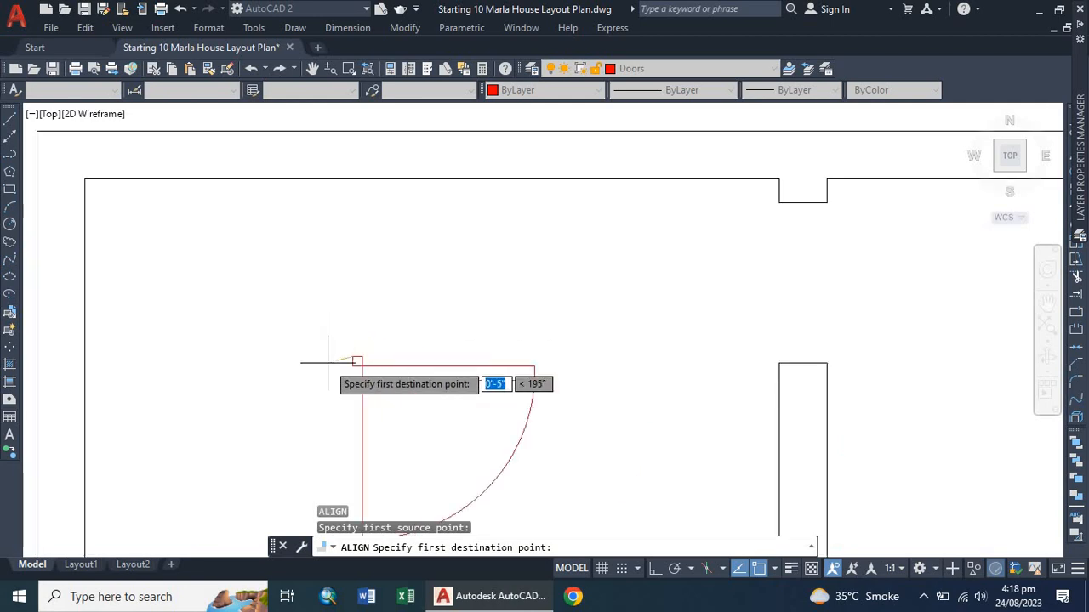
left_click(802, 203)
scroll(518, 303, "down", 4)
scroll(578, 318, "up", 5)
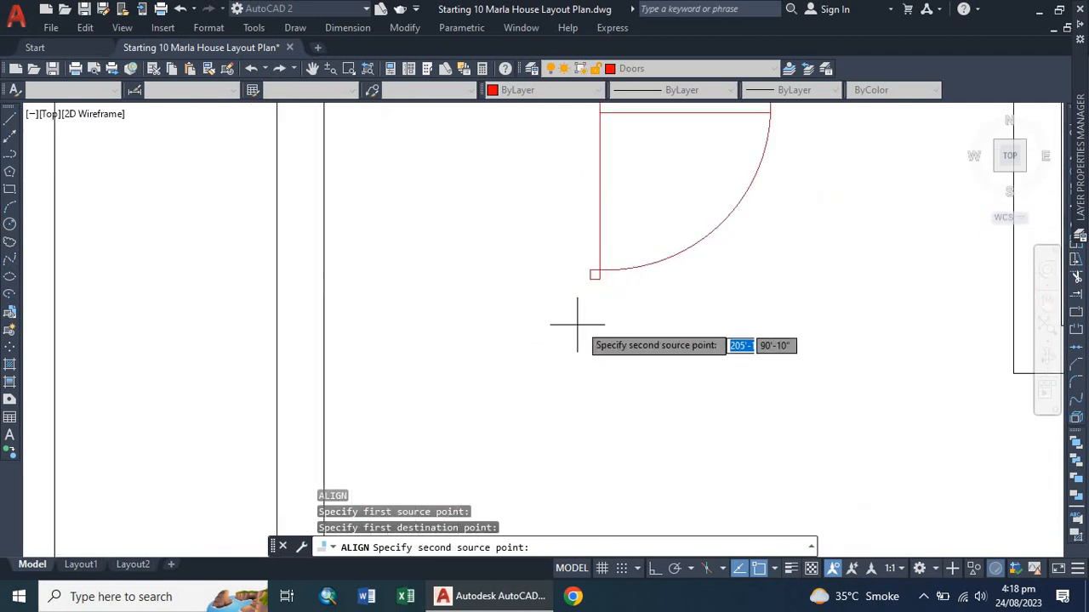
left_click(589, 278)
scroll(539, 311, "down", 4)
scroll(576, 287, "up", 4)
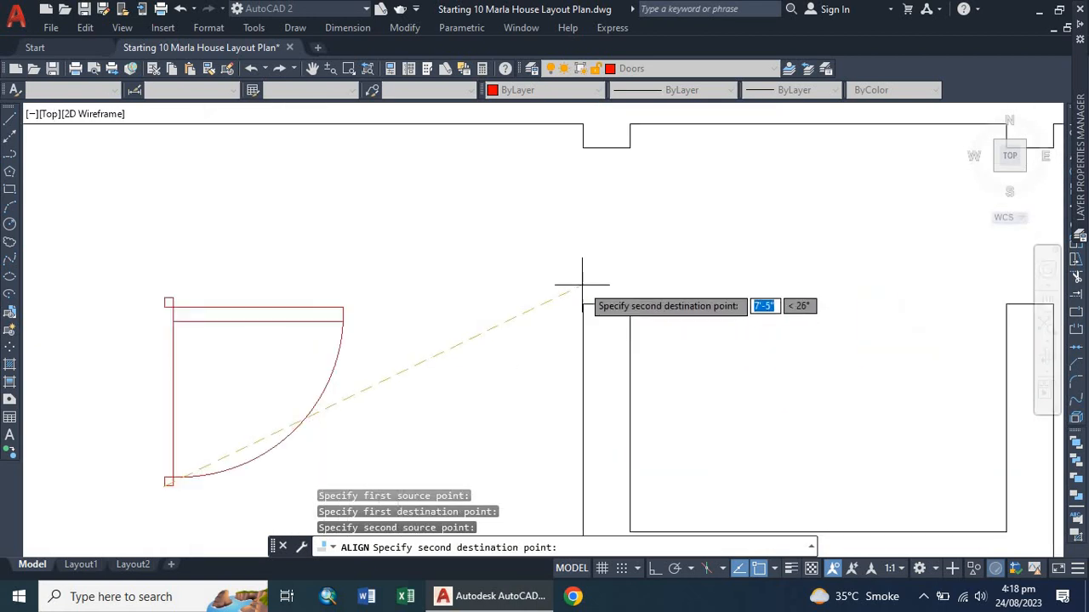
left_click(603, 306)
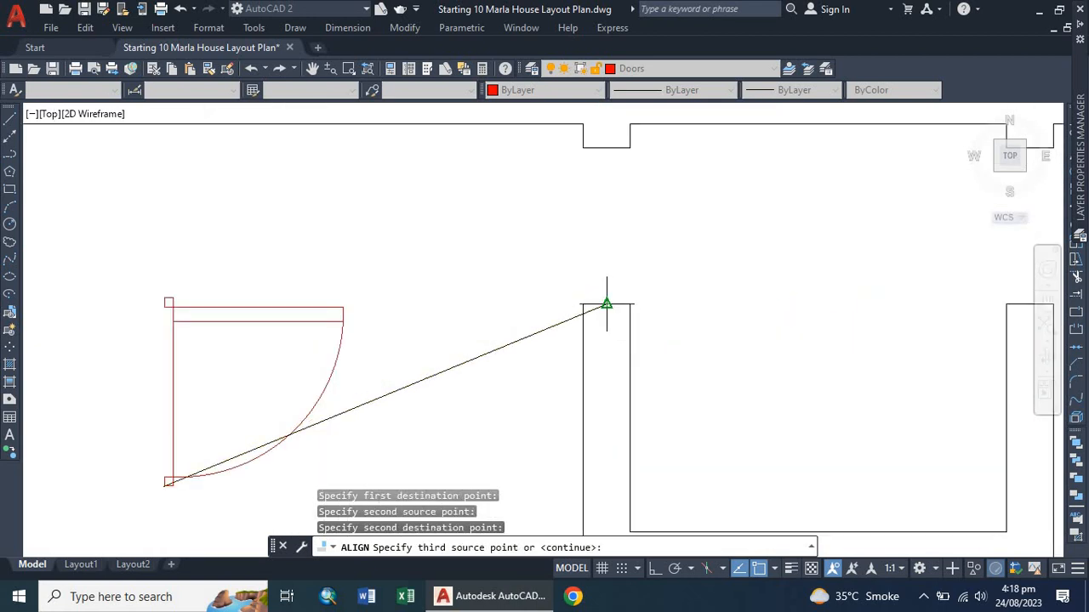
key("Return")
type("y")
key("Return")
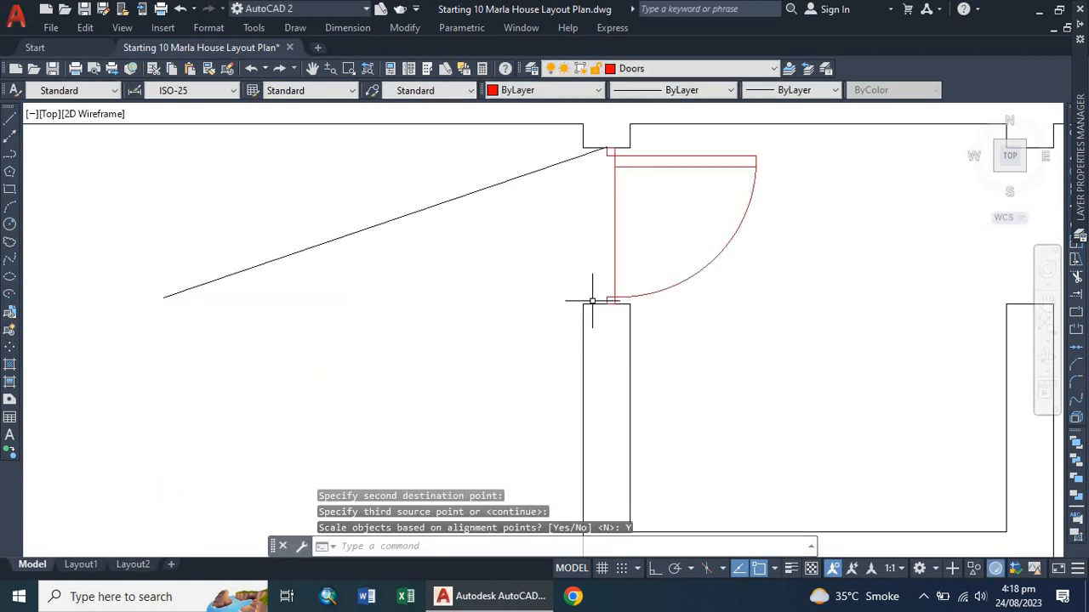
Rotate the right copied door 270° about its lower-left corner with ortho turned on.
scroll(424, 296, "down", 3)
scroll(421, 302, "up", 2)
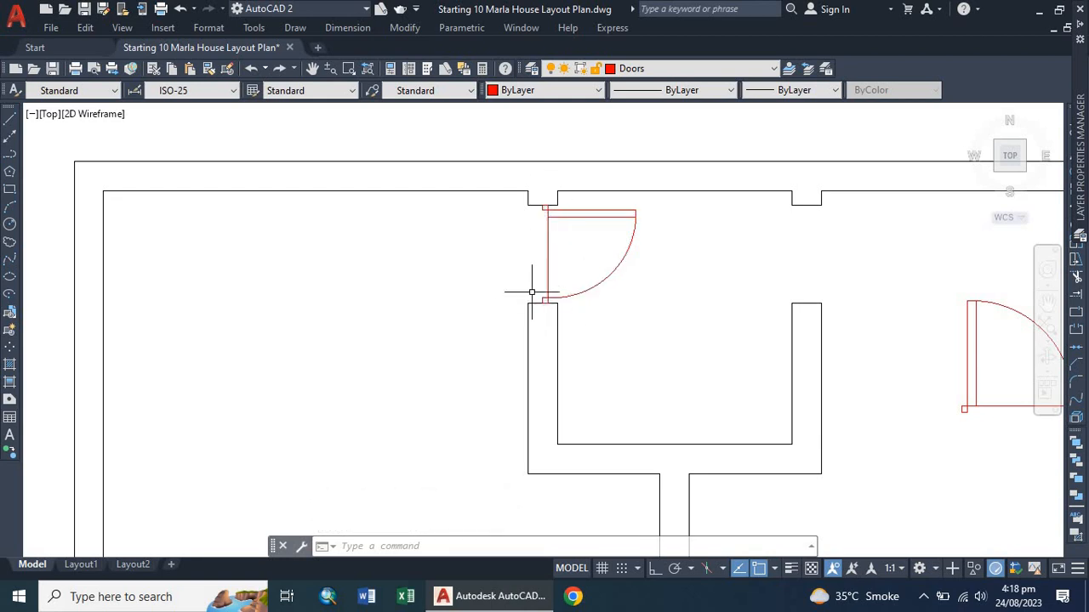
scroll(414, 261, "down", 5)
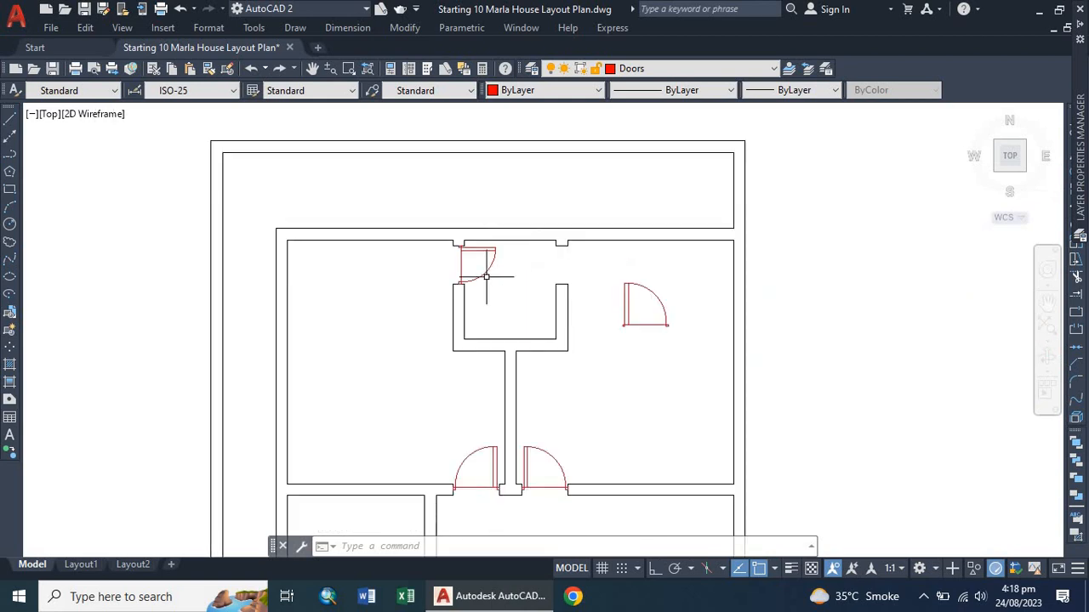
scroll(630, 276, "up", 3)
scroll(625, 310, "up", 2)
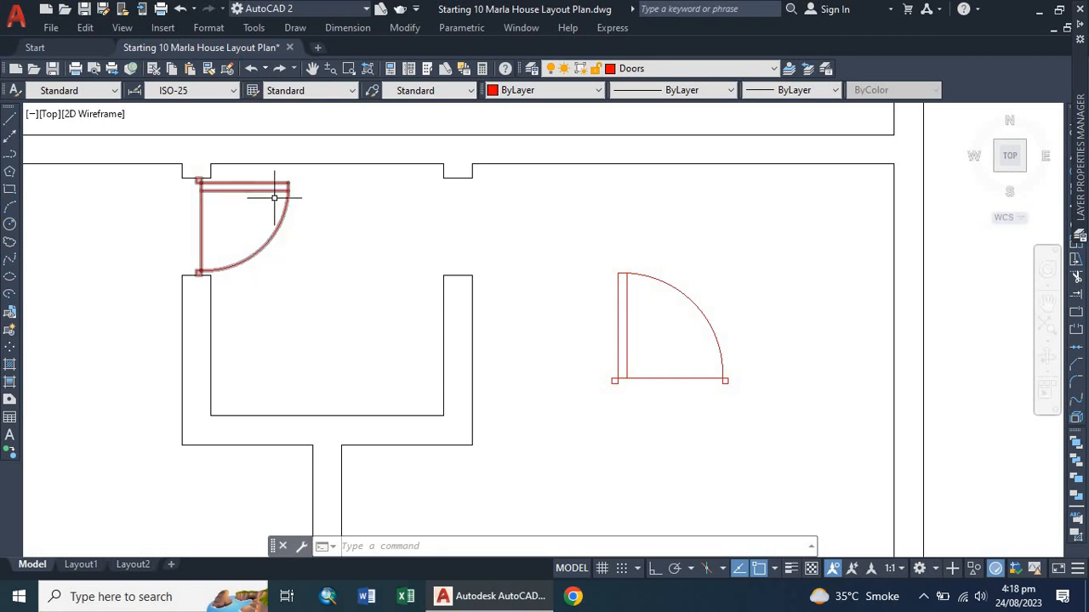
left_click(625, 357)
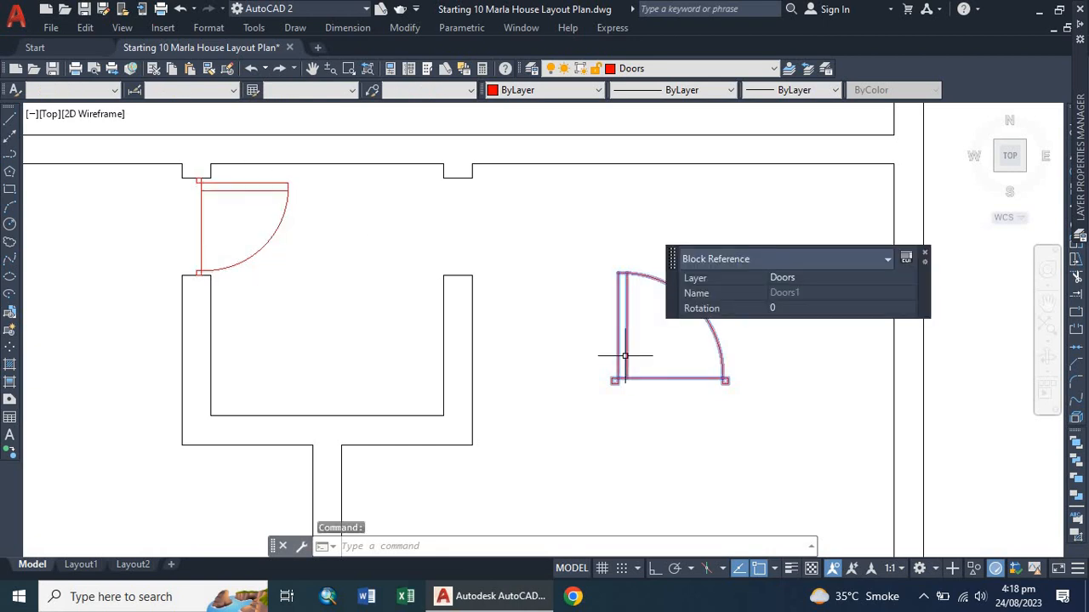
type("ro")
key("Return")
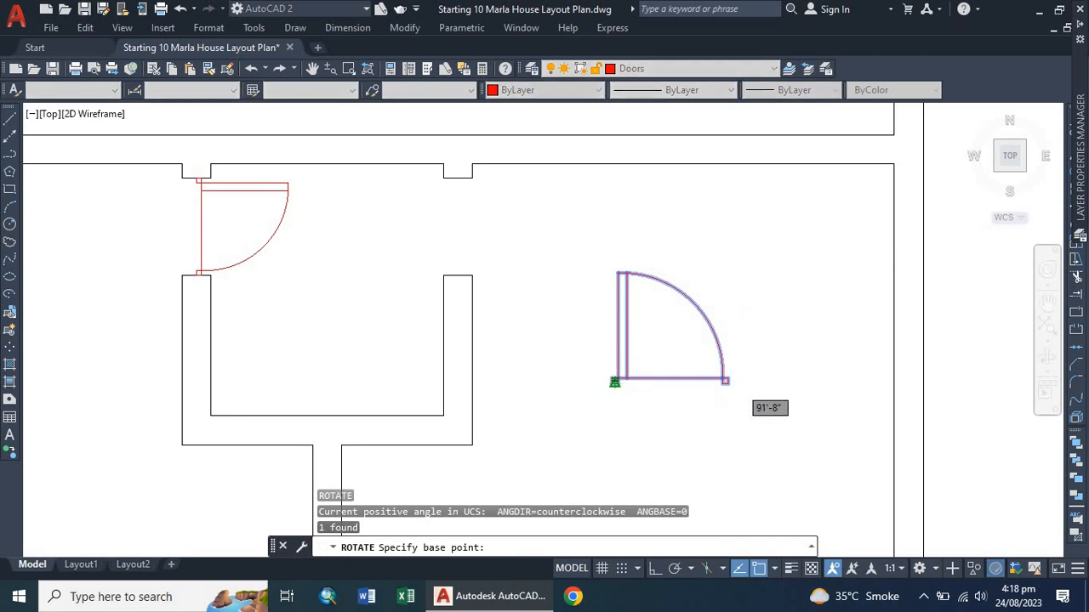
left_click(614, 380)
left_click(656, 568)
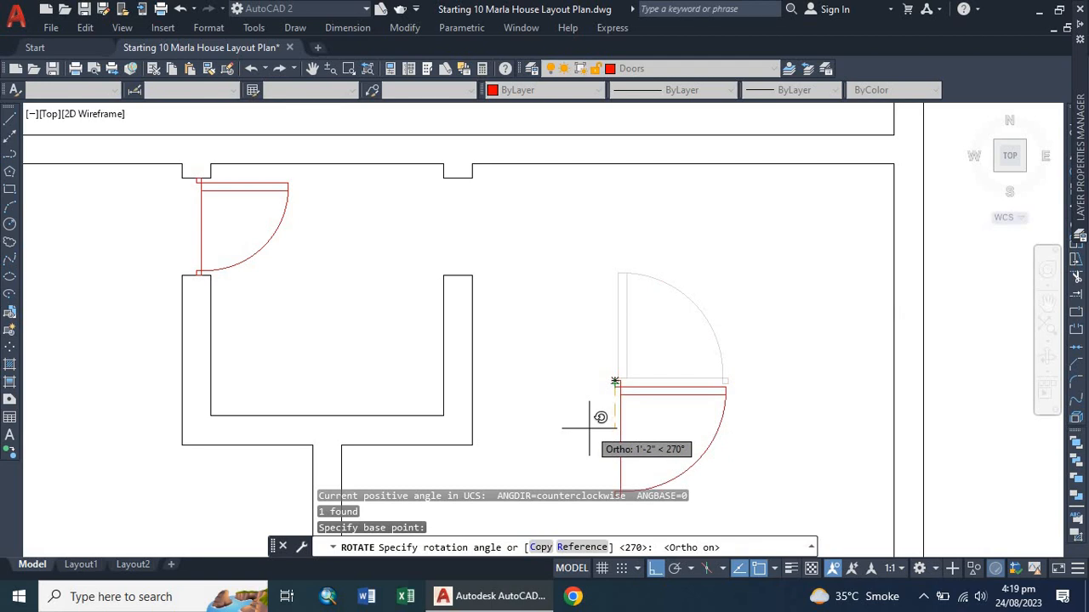
left_click(588, 428)
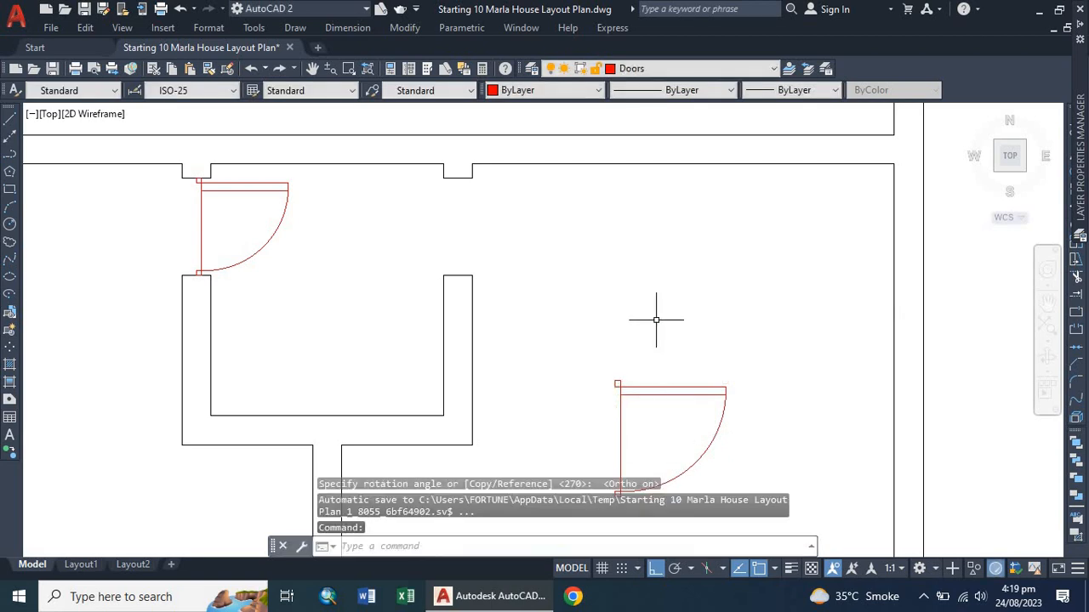
Mirror the rotated right door about a vertical line through its hinge corner, erasing the source door.
scroll(651, 347, "down", 4)
scroll(651, 363, "up", 2)
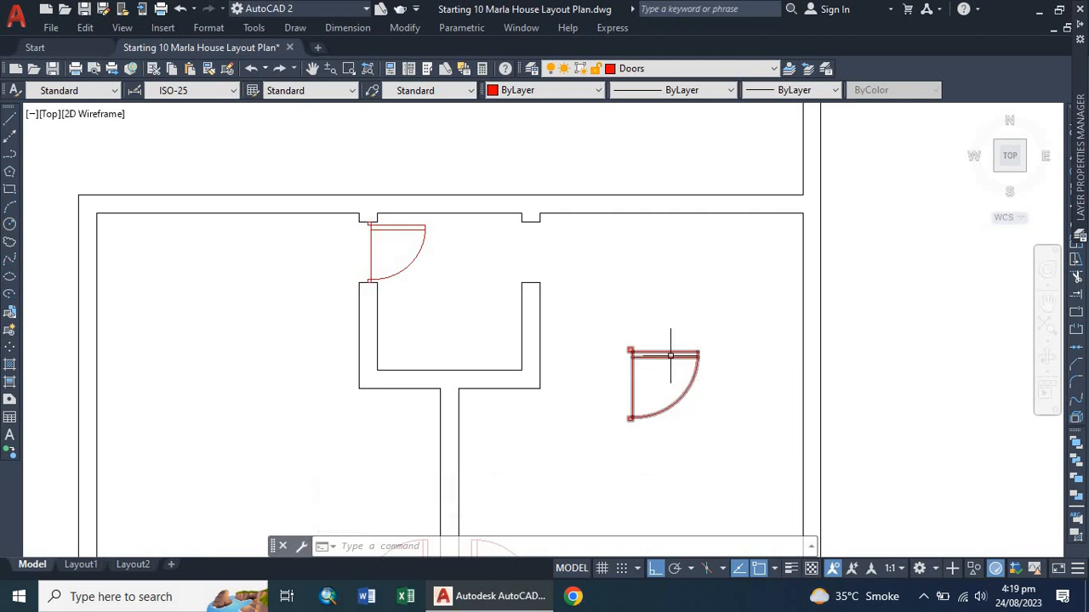
left_click(670, 355)
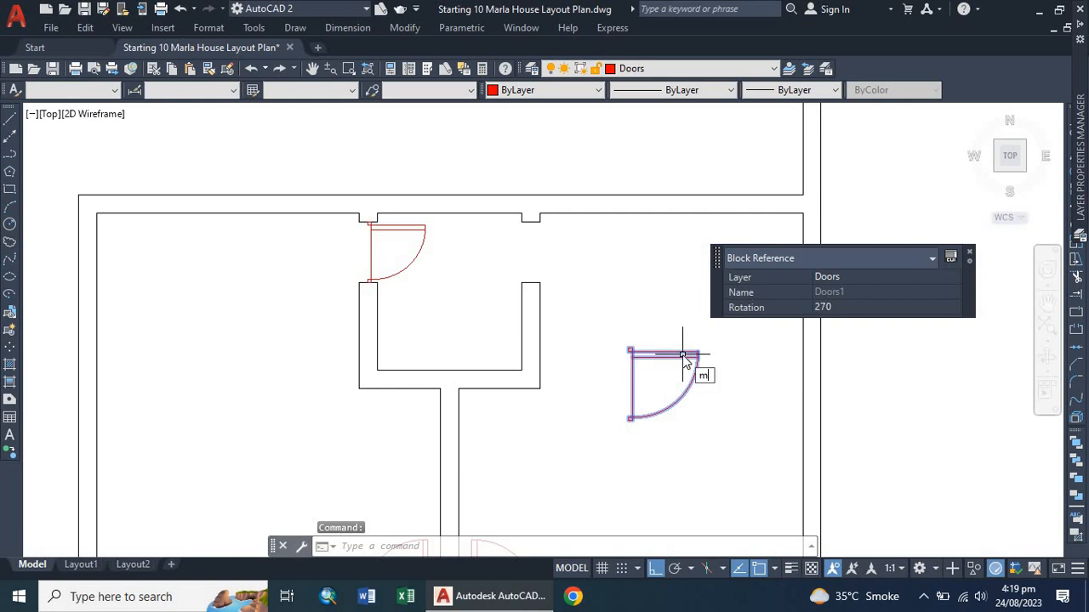
type("i")
key("Return")
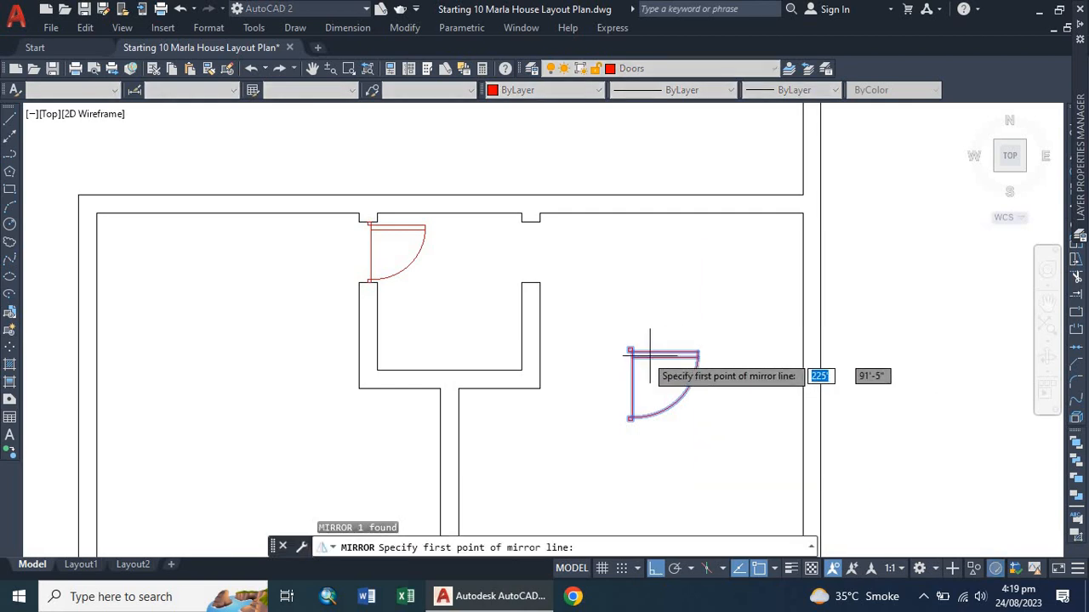
scroll(627, 351, "up", 6)
left_click(627, 343)
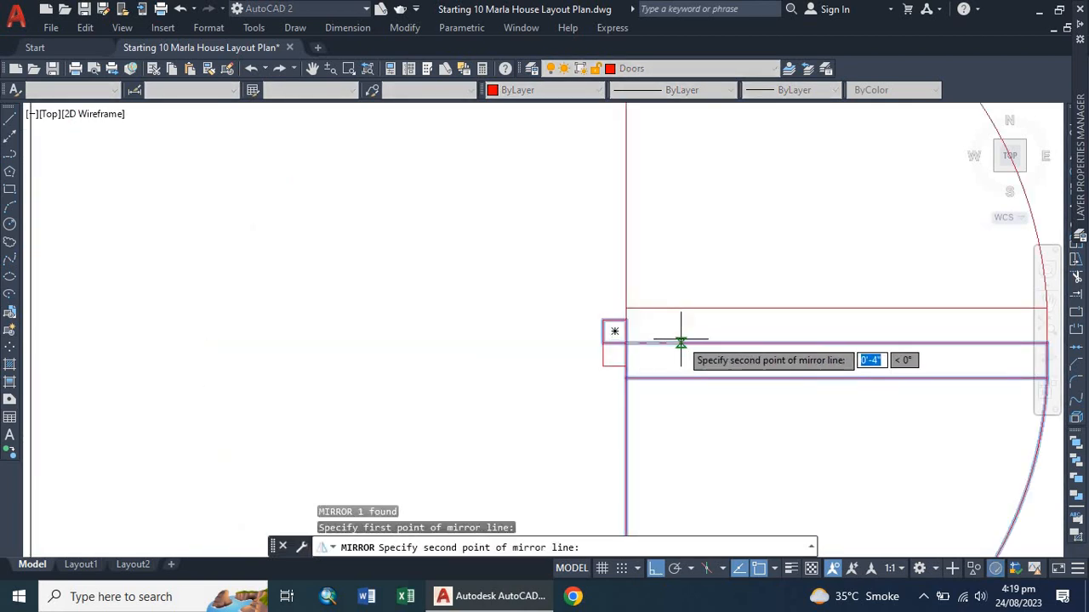
scroll(495, 387, "down", 3)
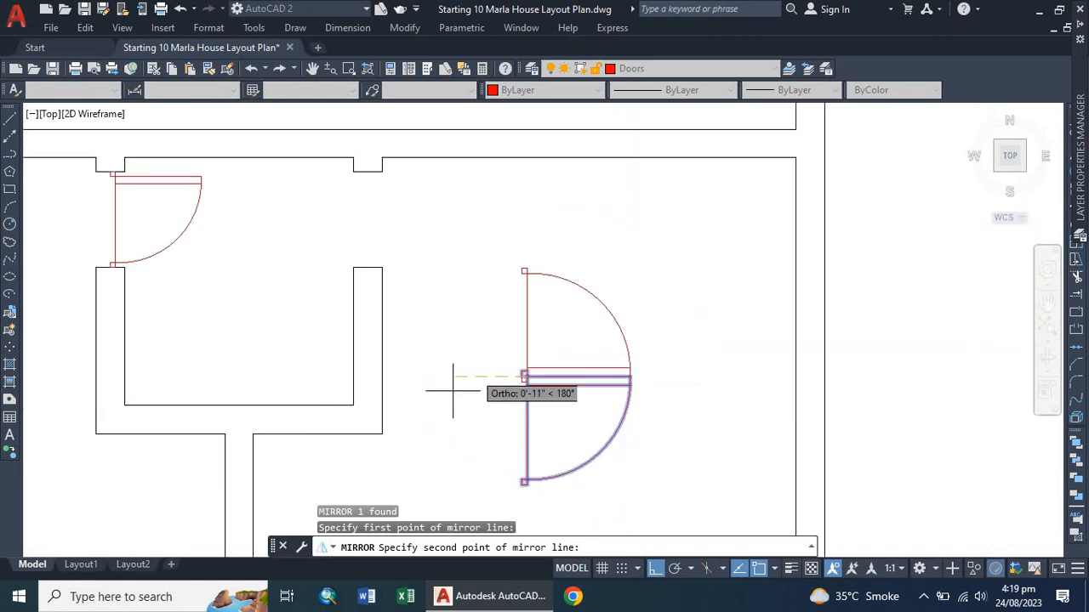
left_click(449, 481)
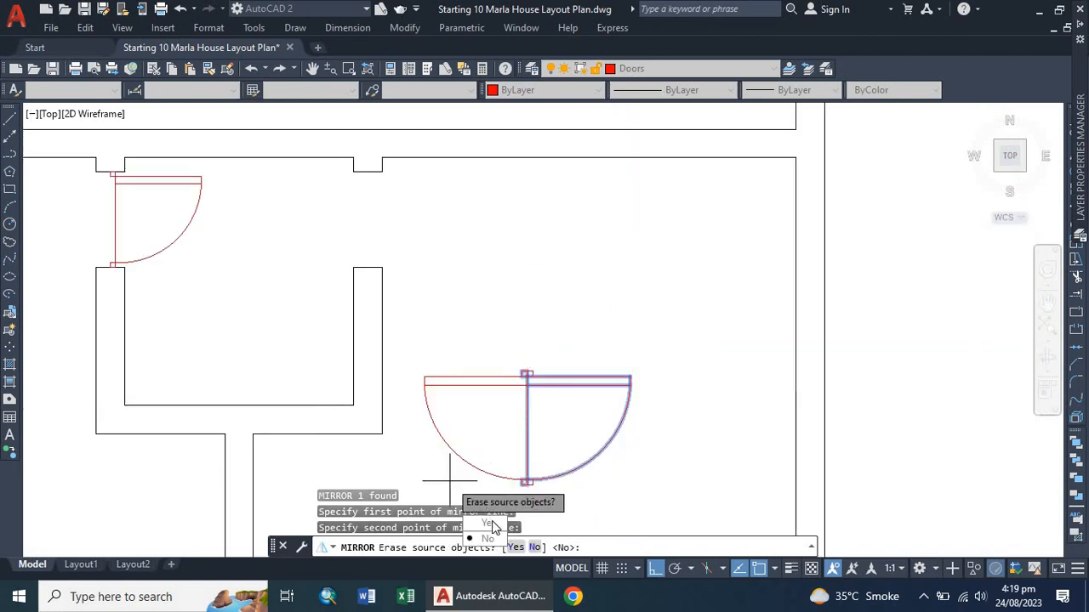
type("y")
key("Return")
Align the mirrored right door into the upper room's right wall opening, scaling it to fit between the opening's corners.
scroll(489, 384, "up", 2)
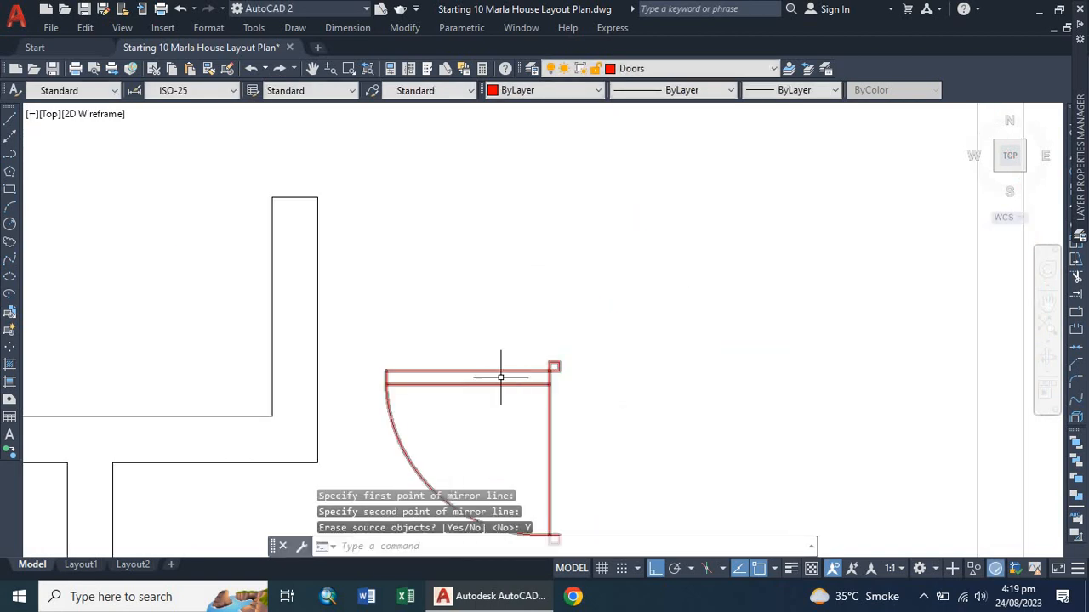
scroll(492, 381, "down", 2)
left_click(494, 374)
left_click(507, 363)
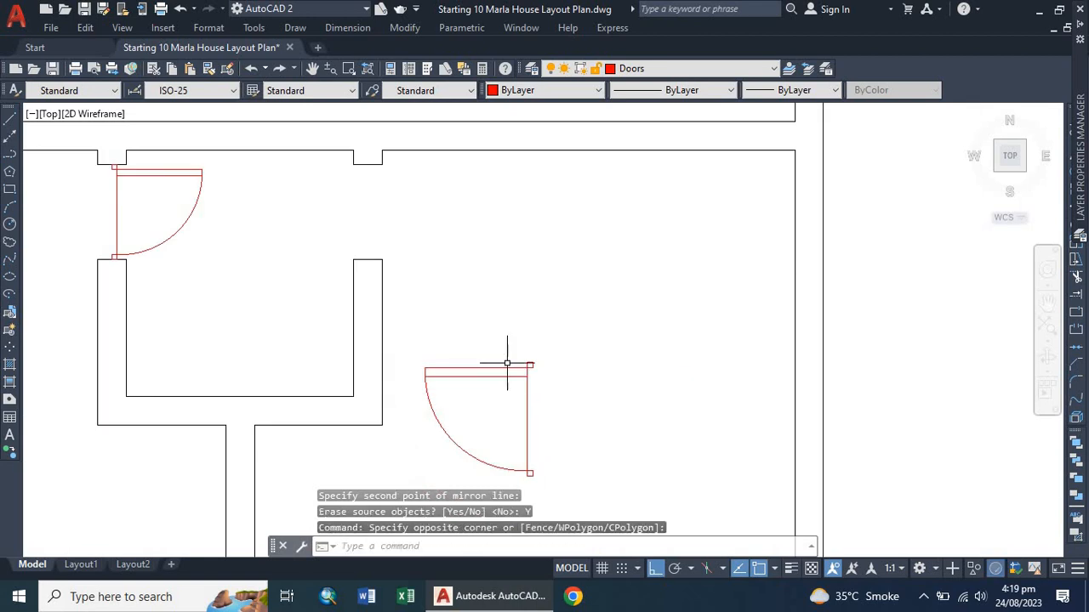
type("al")
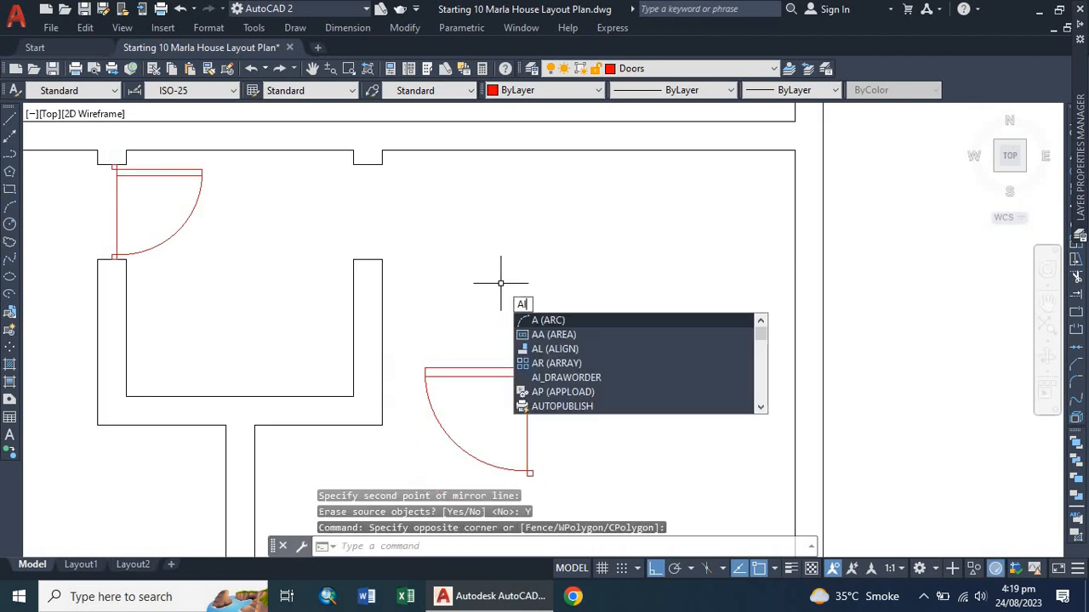
key("Return")
left_click(526, 372)
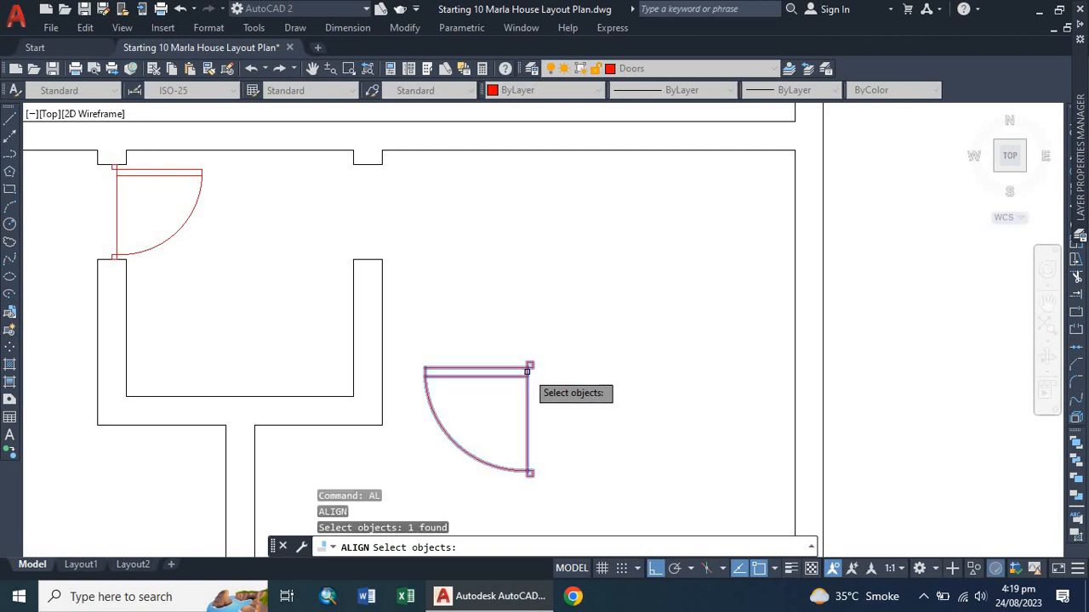
key("Return")
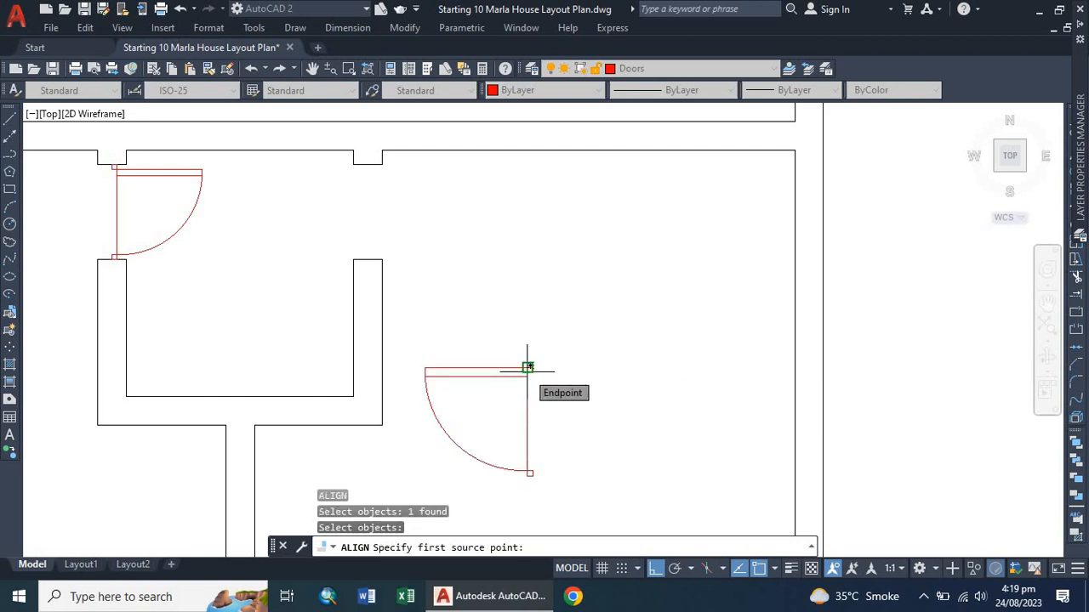
scroll(528, 368, "up", 4)
scroll(535, 358, "up", 2)
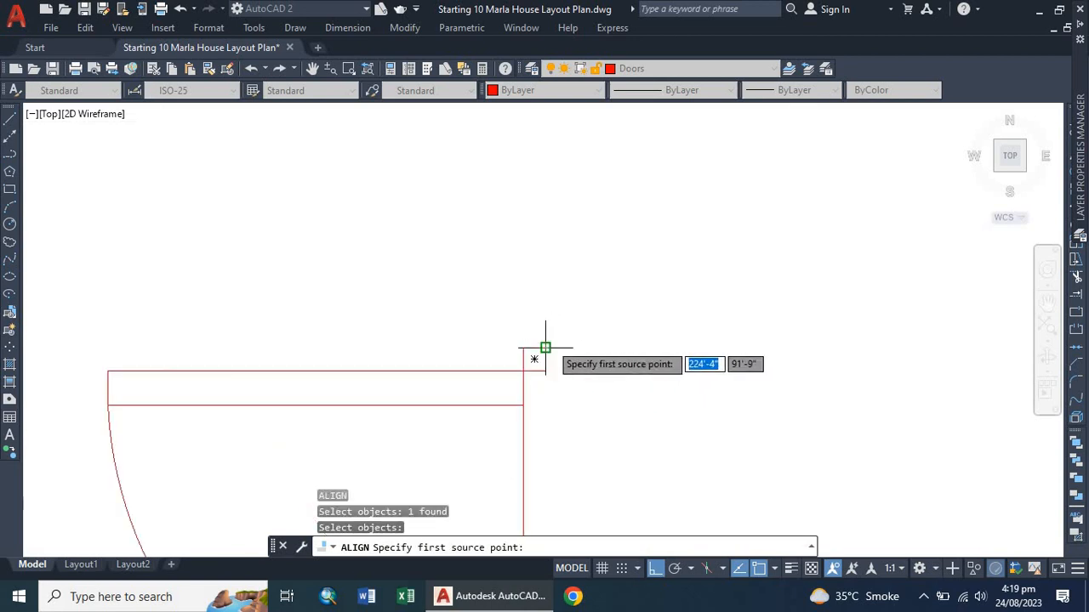
left_click(535, 357)
scroll(553, 355, "down", 6)
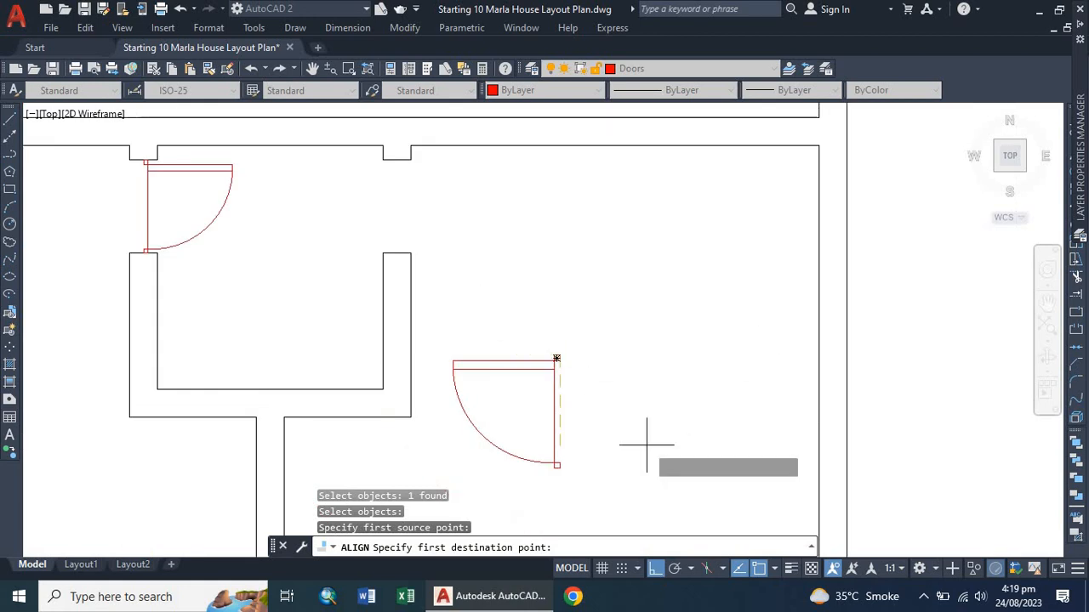
left_click(654, 569)
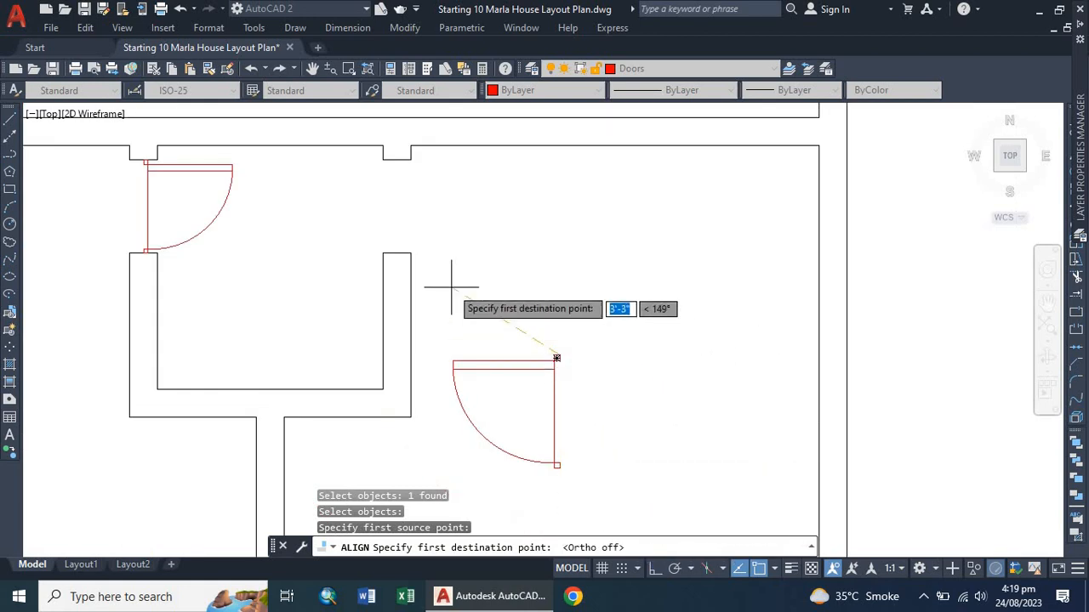
scroll(378, 136, "up", 3)
scroll(370, 214, "down", 2)
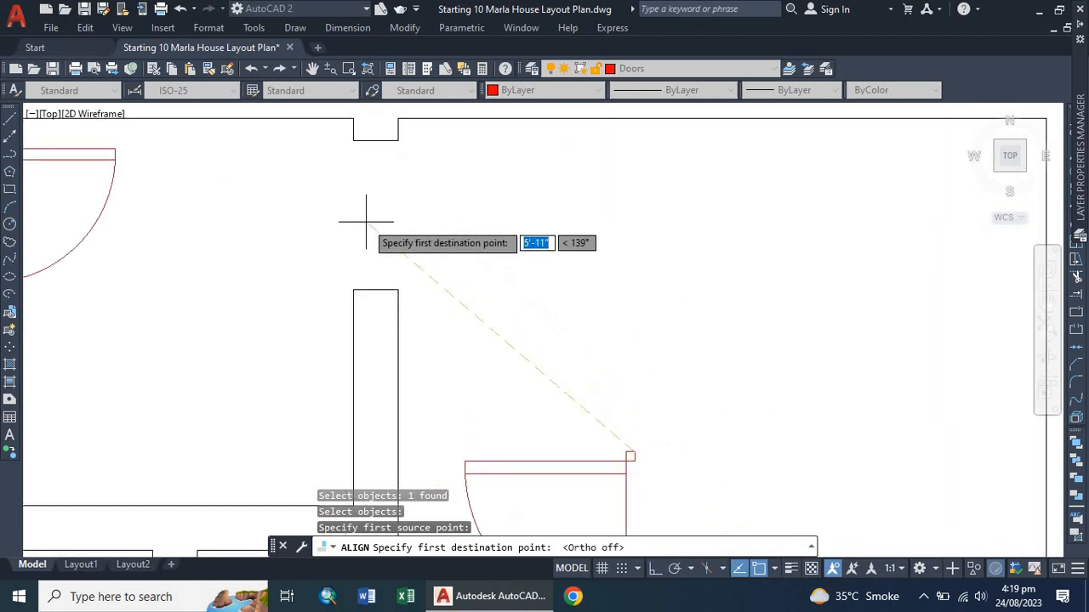
left_click(375, 140)
scroll(383, 153, "down", 2)
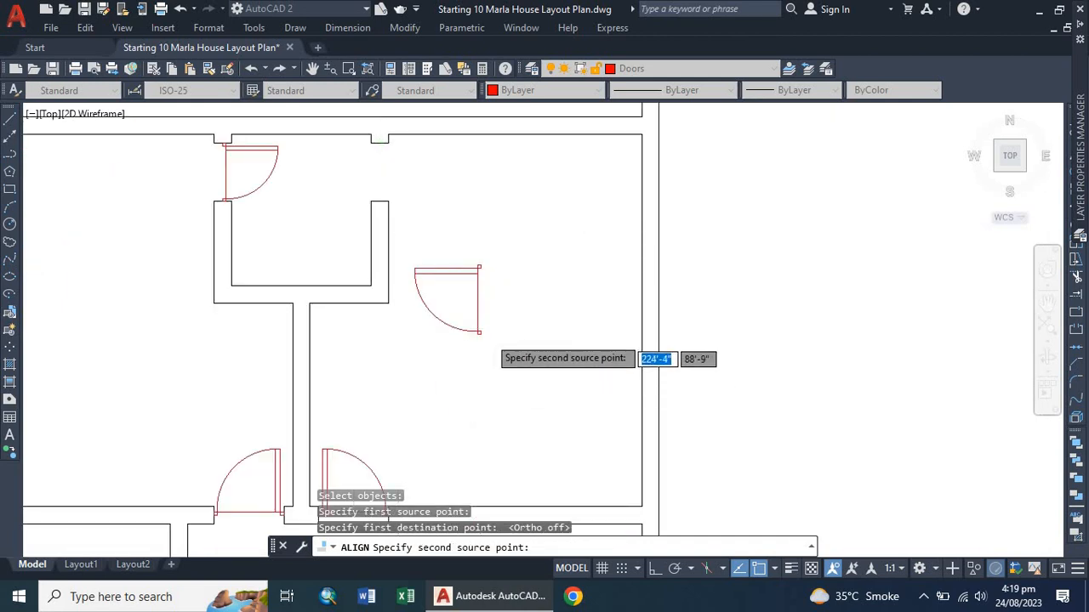
scroll(468, 332, "up", 3)
left_click(446, 335)
scroll(442, 331, "down", 2)
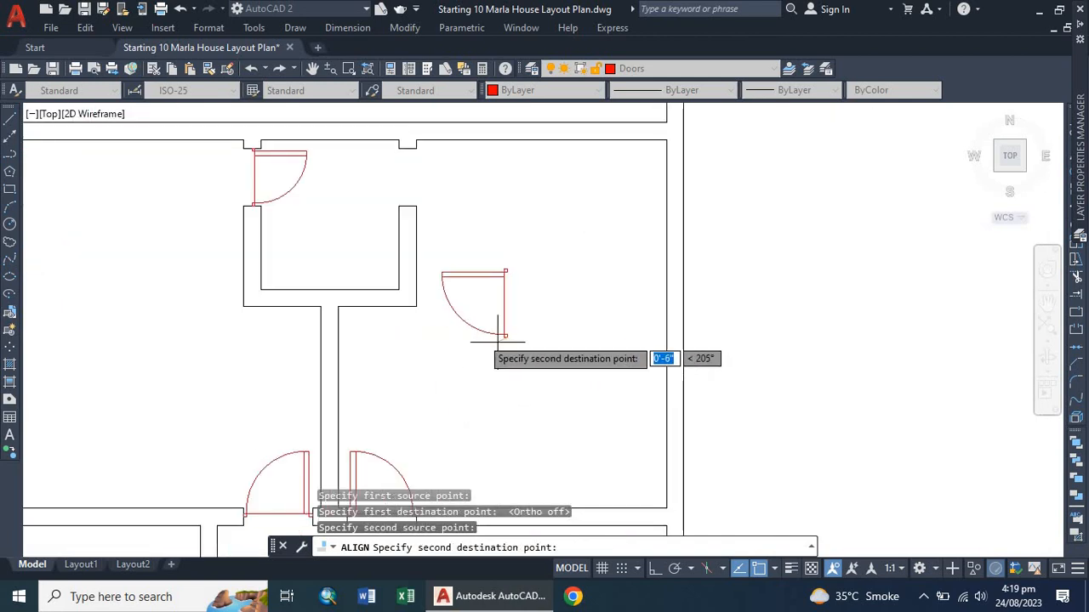
scroll(407, 209, "up", 2)
left_click(407, 214)
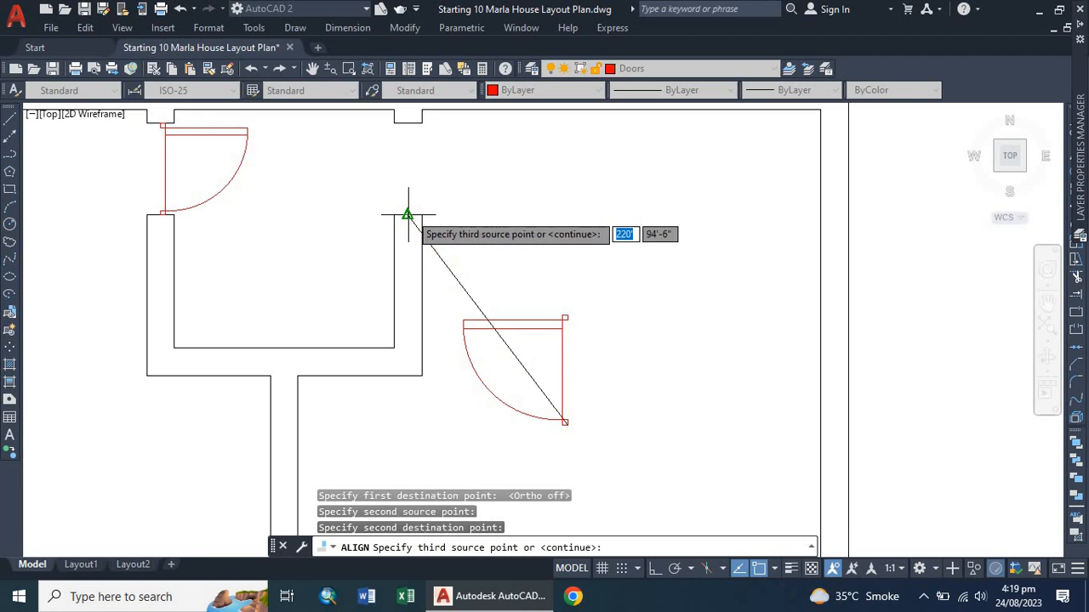
key("Return")
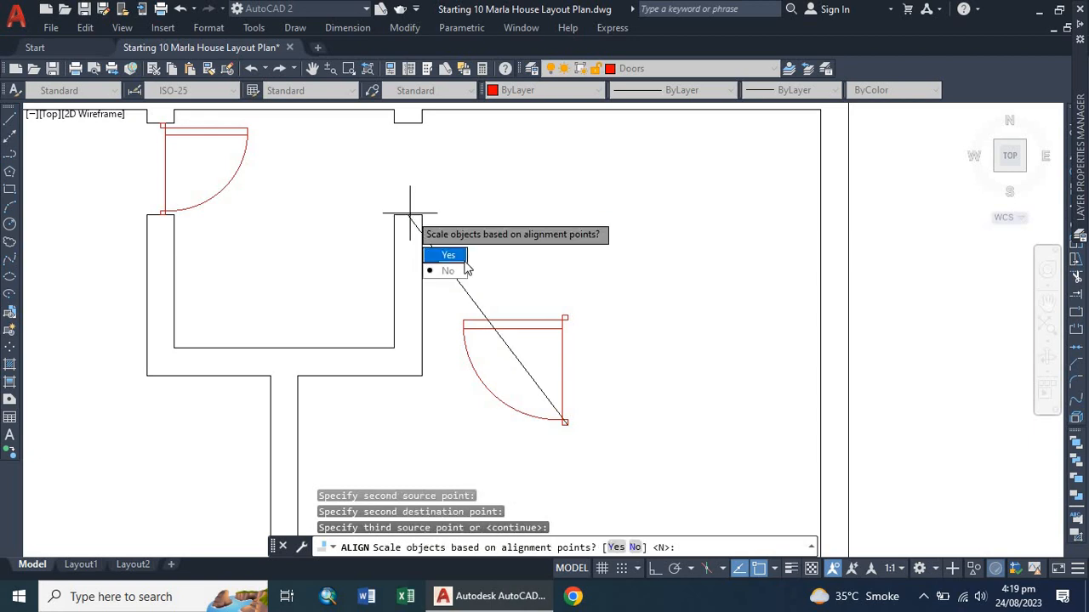
key("Return")
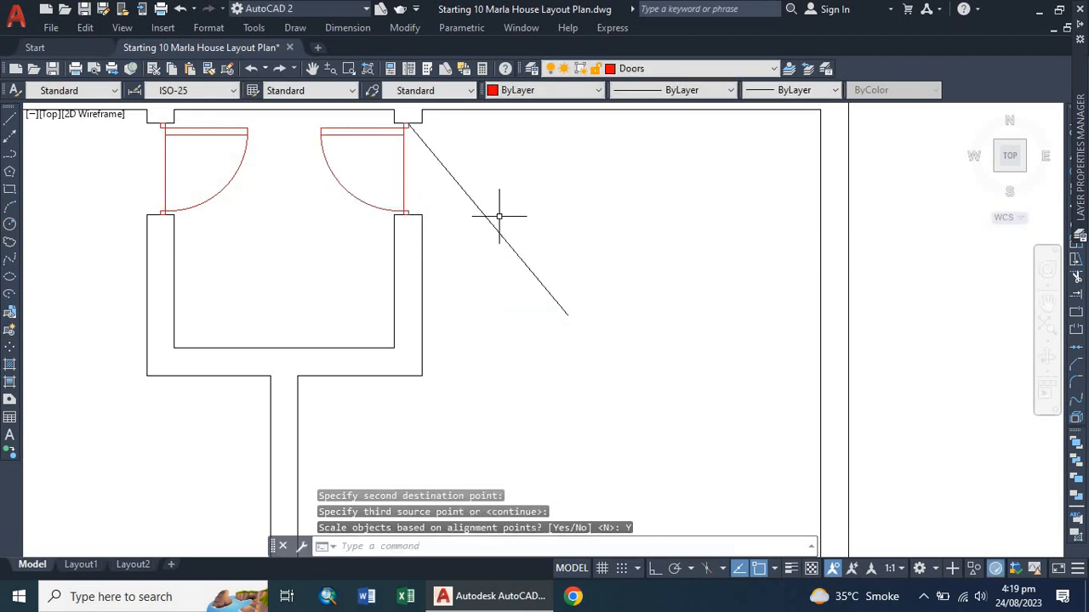
Inspect the fitted doors across the floor plan at different zoom levels.
scroll(562, 228, "down", 2)
left_click(619, 229)
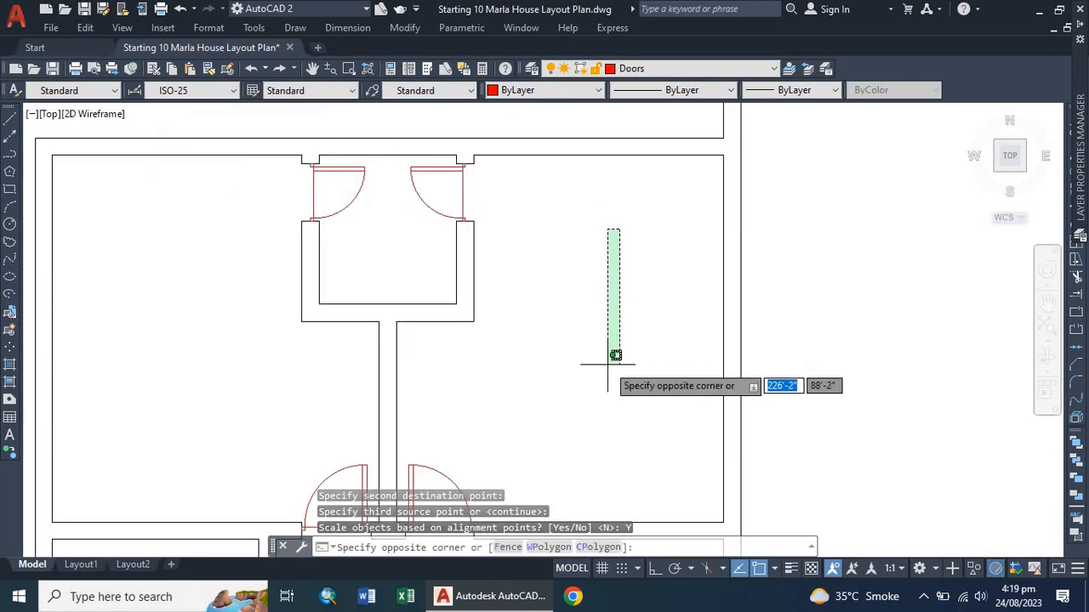
left_click(561, 357)
scroll(539, 308, "up", 2)
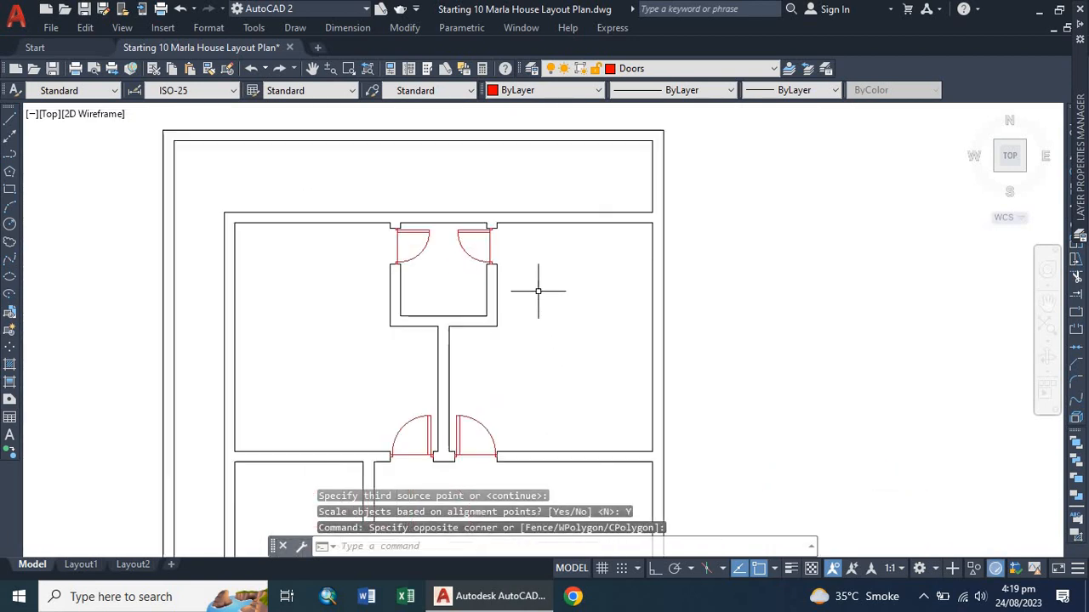
scroll(510, 259, "up", 4)
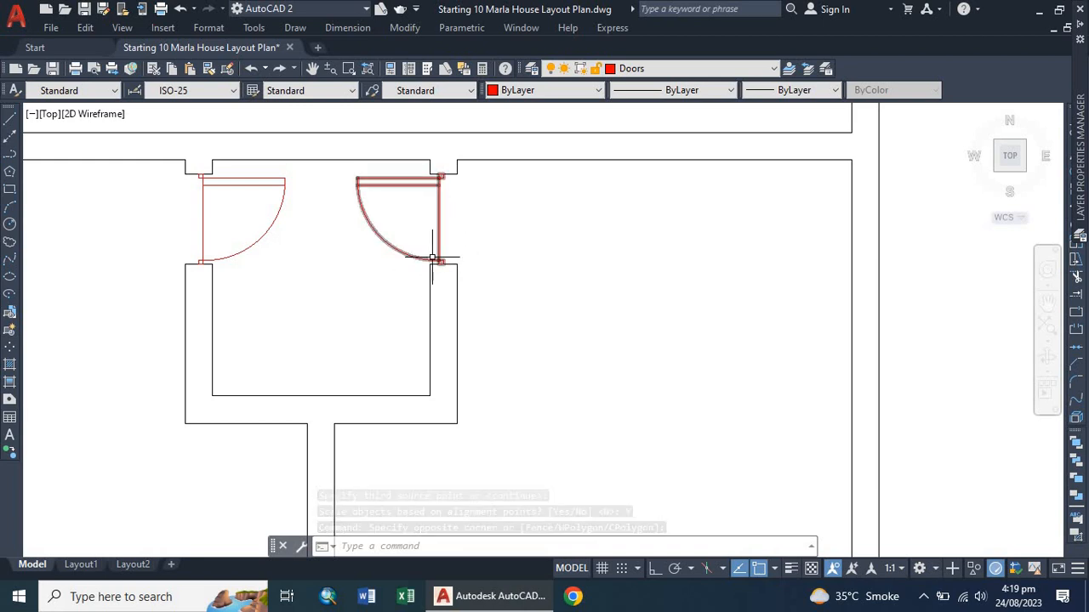
scroll(371, 248, "down", 2)
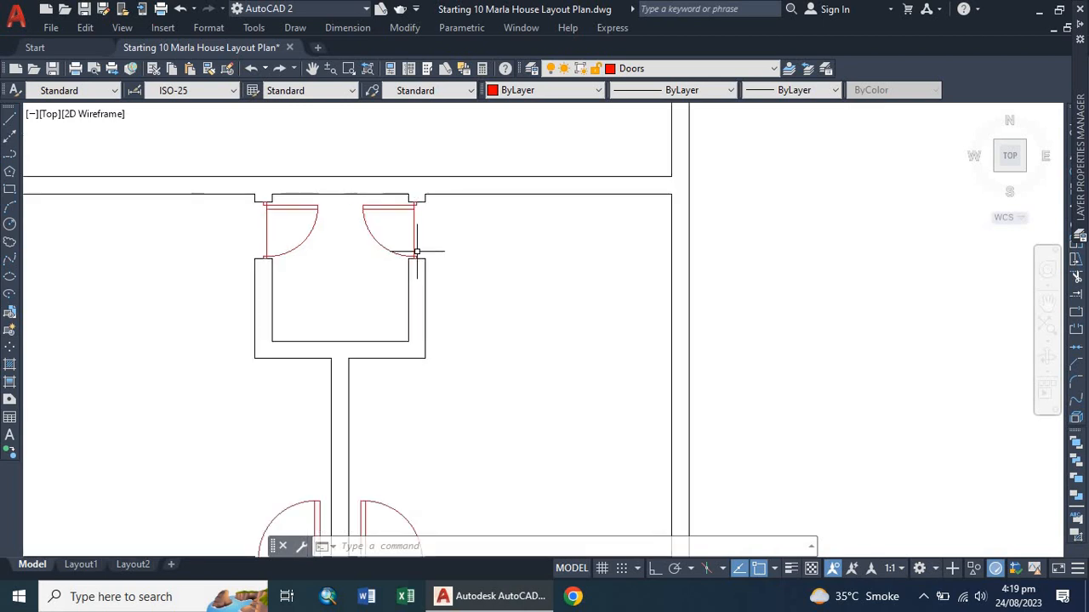
scroll(417, 251, "up", 2)
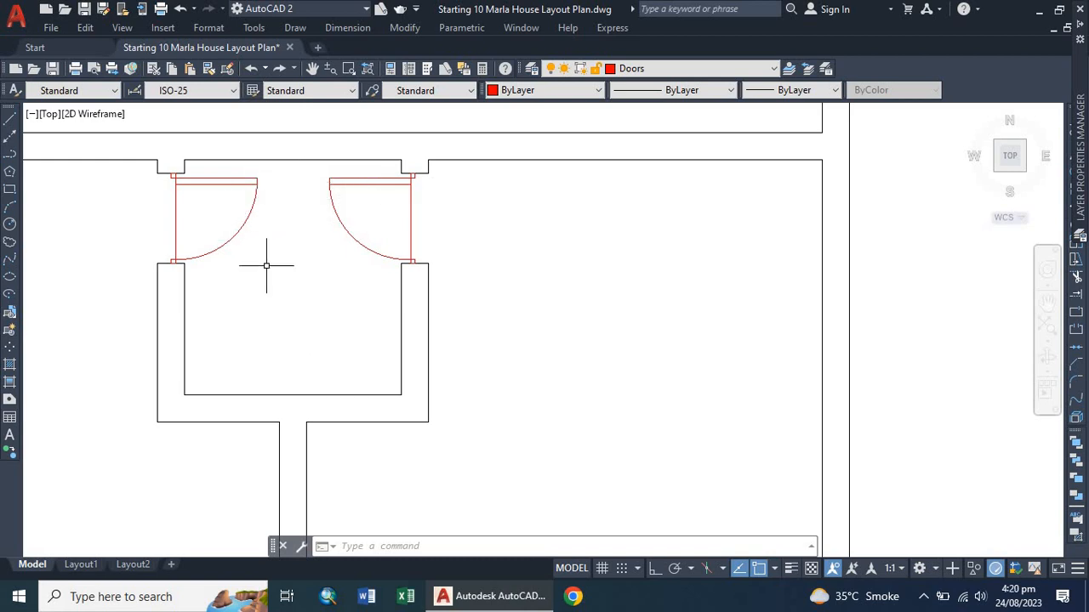
scroll(266, 265, "down", 7)
scroll(262, 347, "up", 4)
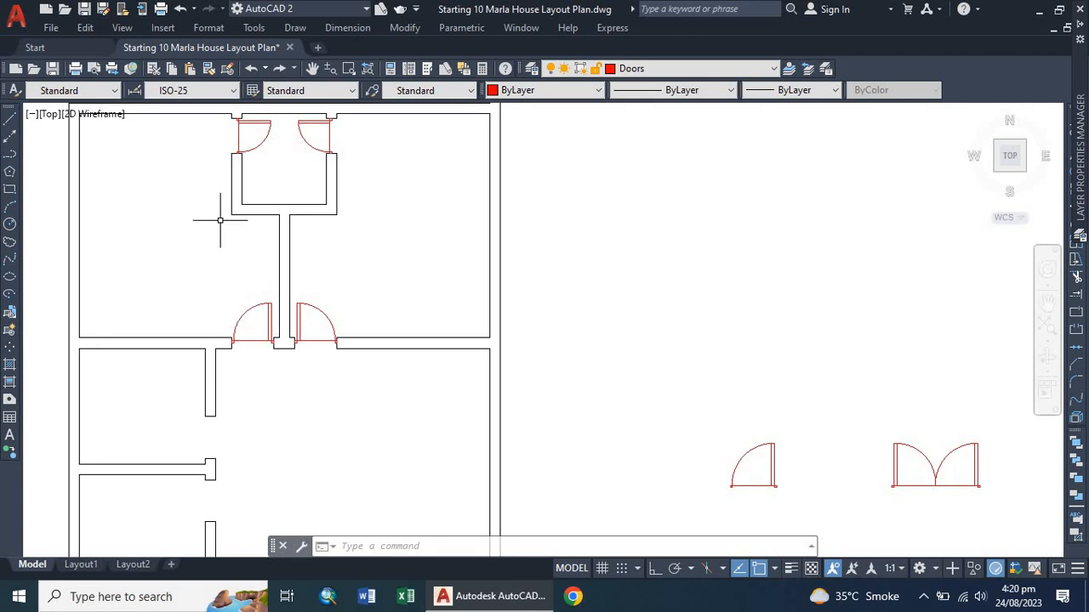
scroll(239, 179, "down", 2)
scroll(256, 279, "up", 2)
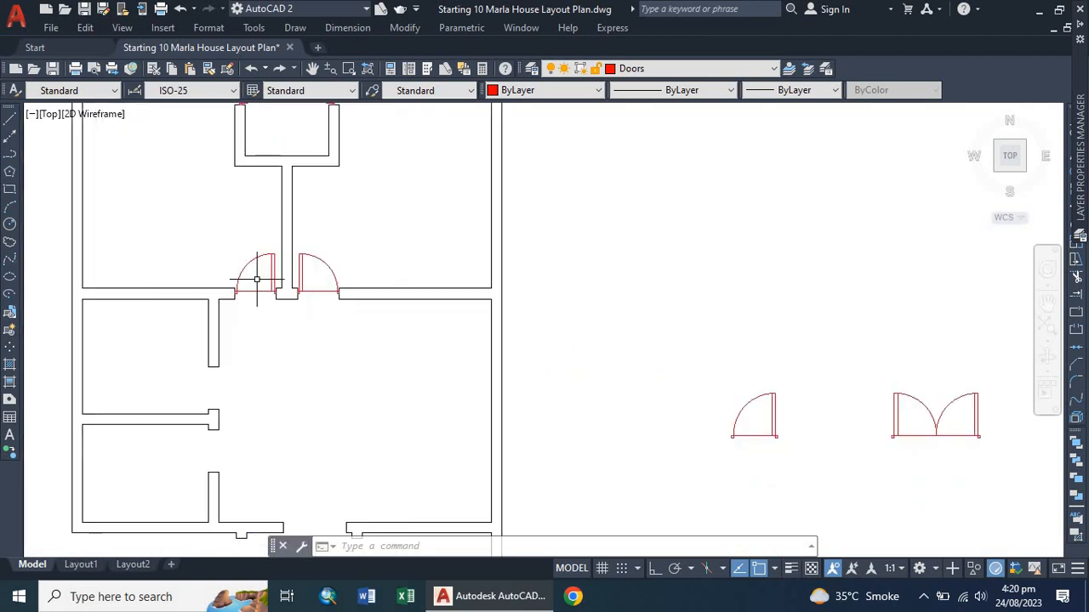
scroll(256, 284, "down", 2)
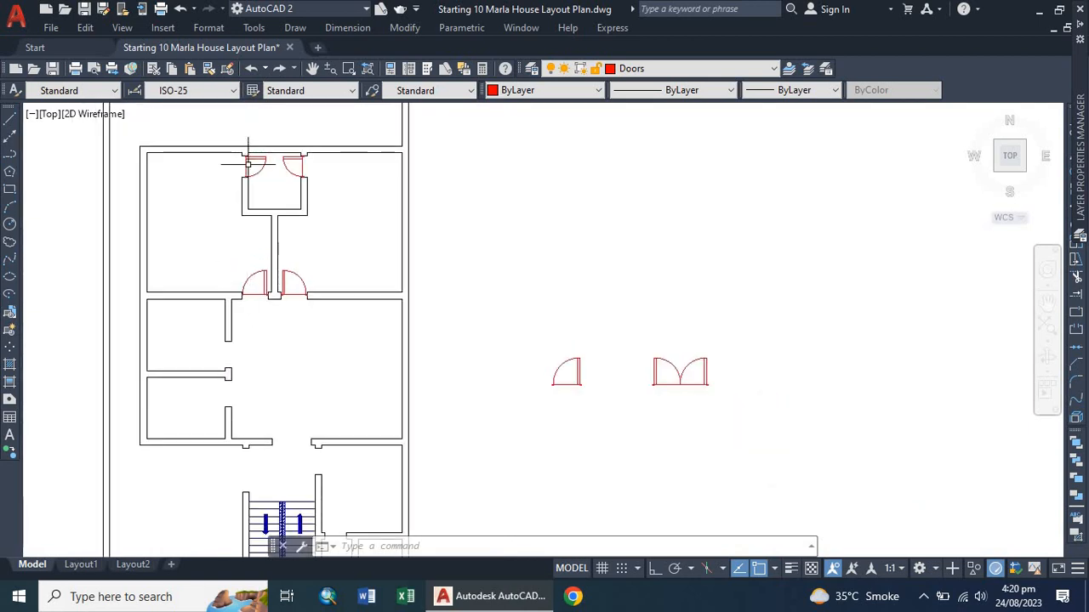
scroll(249, 159, "up", 2)
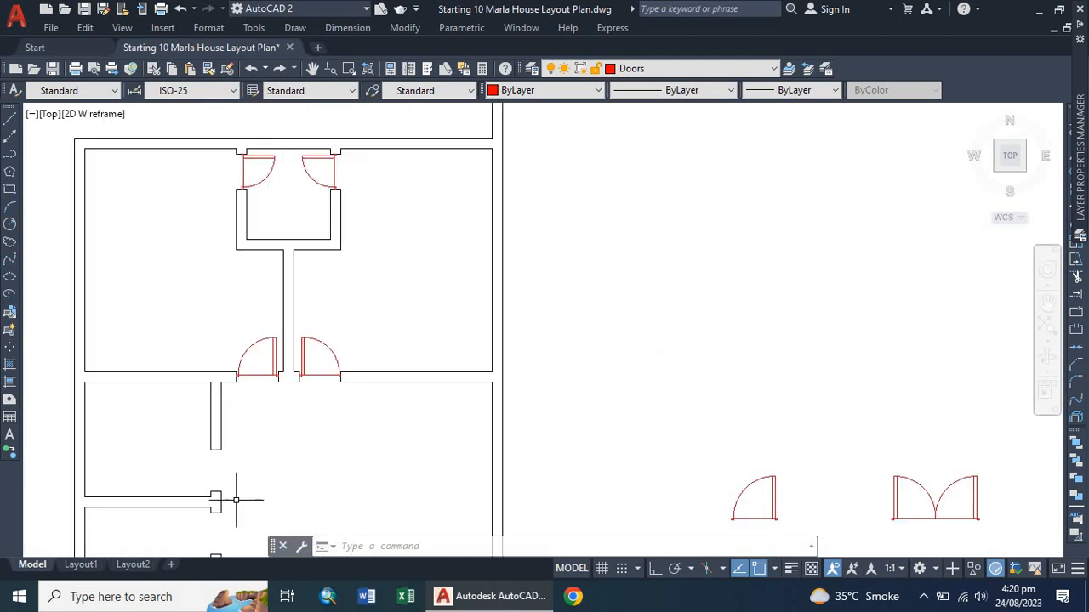
scroll(209, 403, "down", 2)
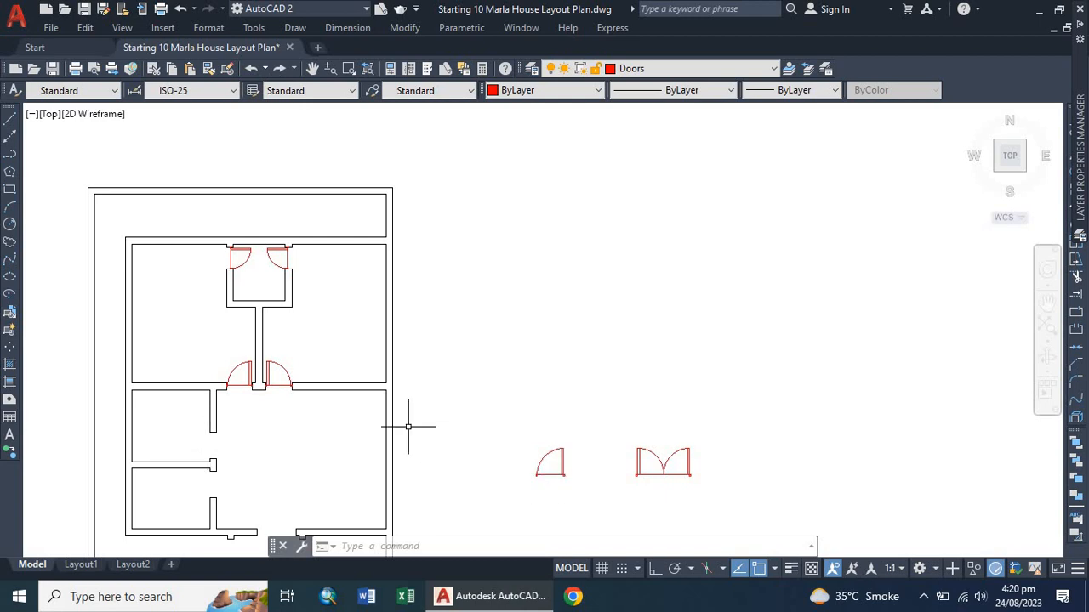
Copy the upper room's left door down into the corridor area below.
left_click(247, 249)
type("co")
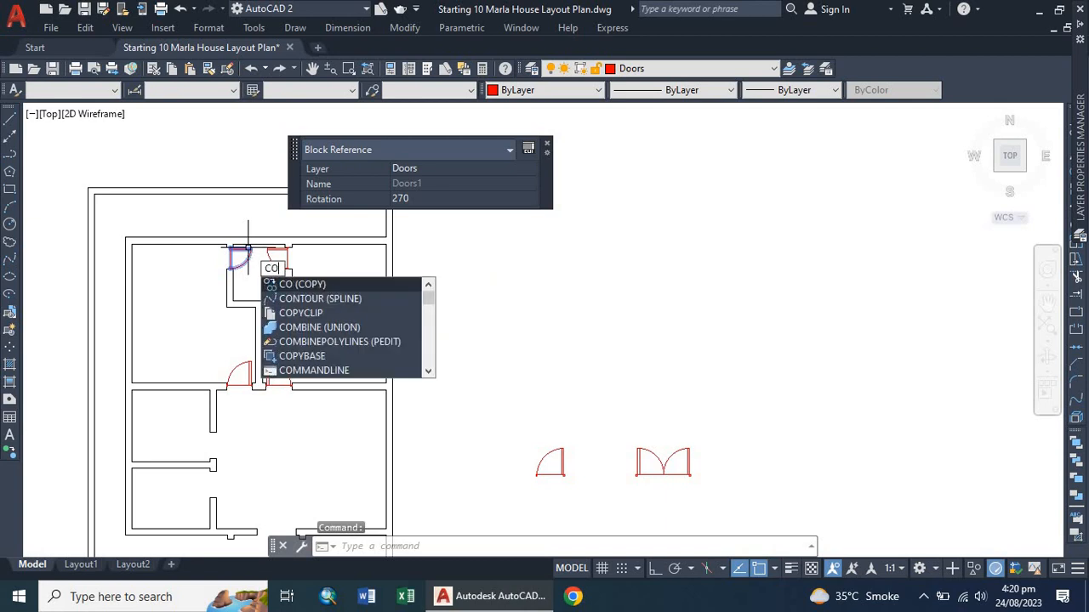
key("Return")
left_click(247, 250)
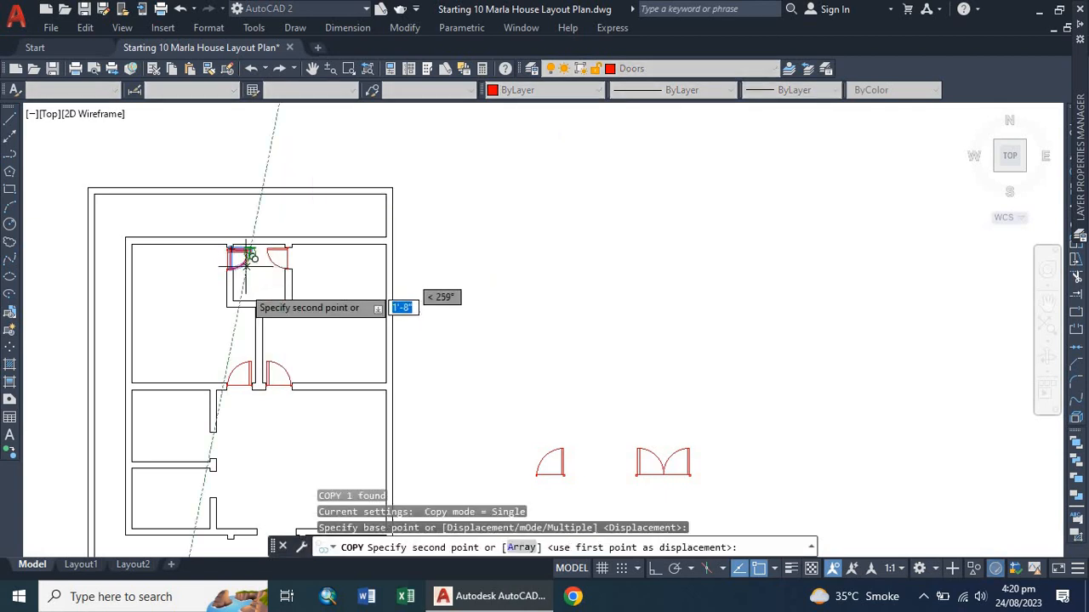
left_click(263, 439)
Rotate the copied door 180° about its upper-left corner with ortho turned on.
scroll(228, 462, "up", 5)
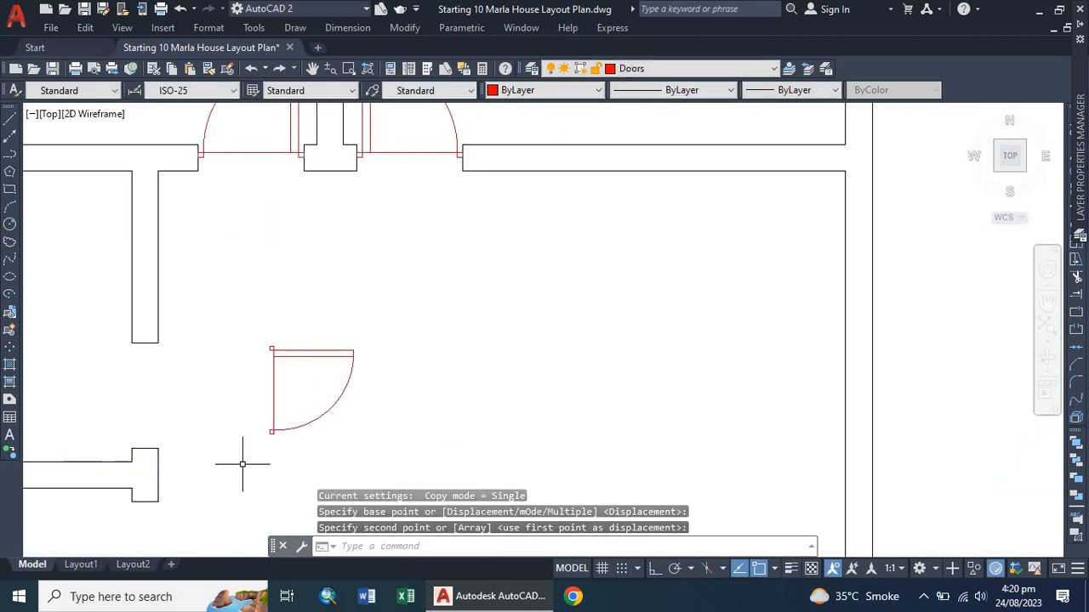
scroll(153, 464, "up", 2)
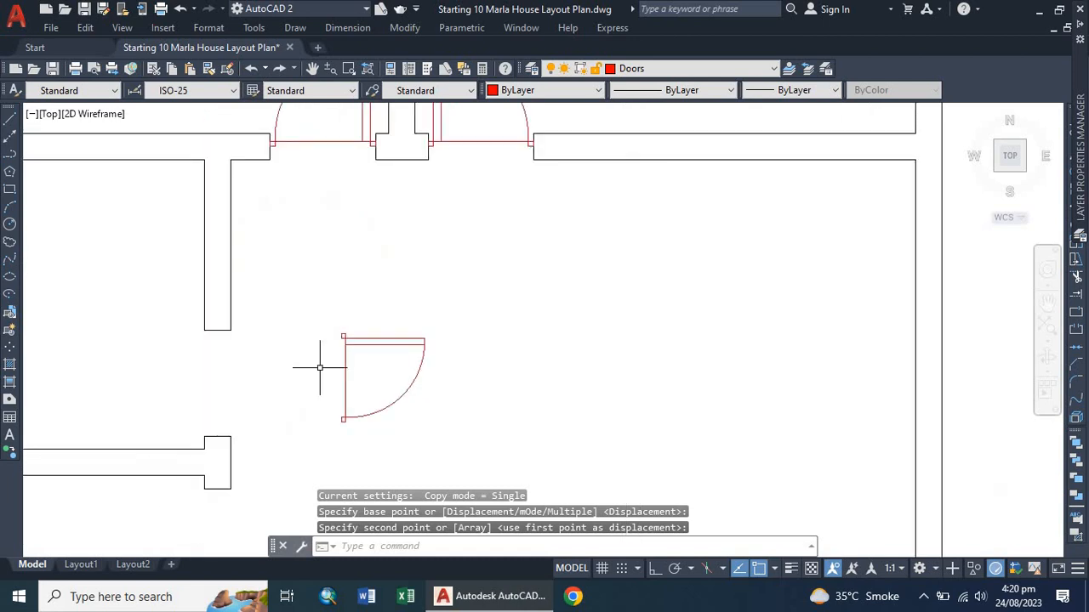
left_click(364, 344)
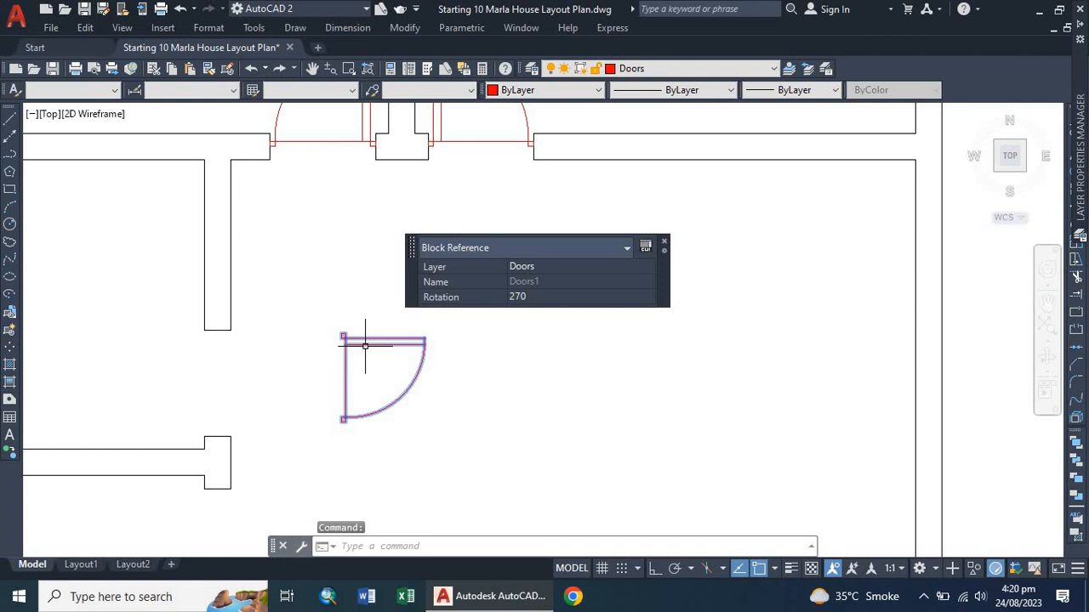
type("o")
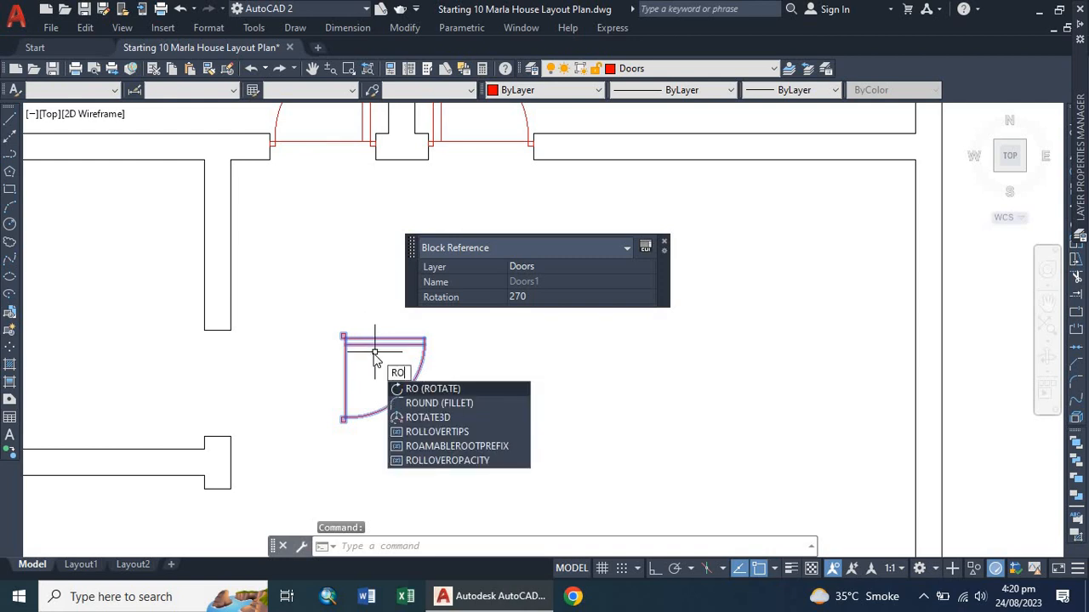
key("Return")
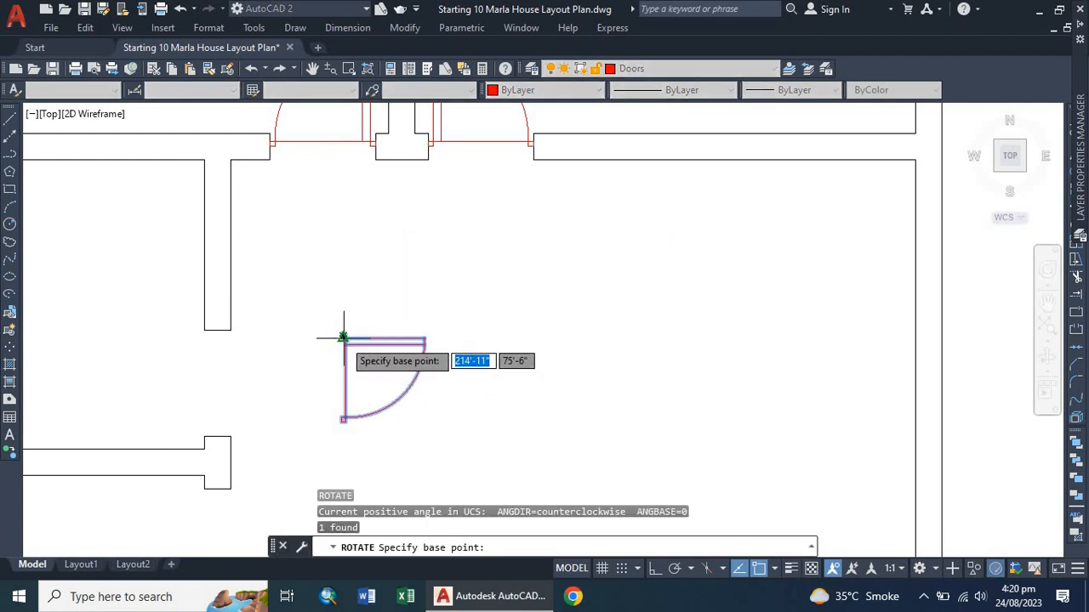
left_click(343, 338)
left_click(654, 568)
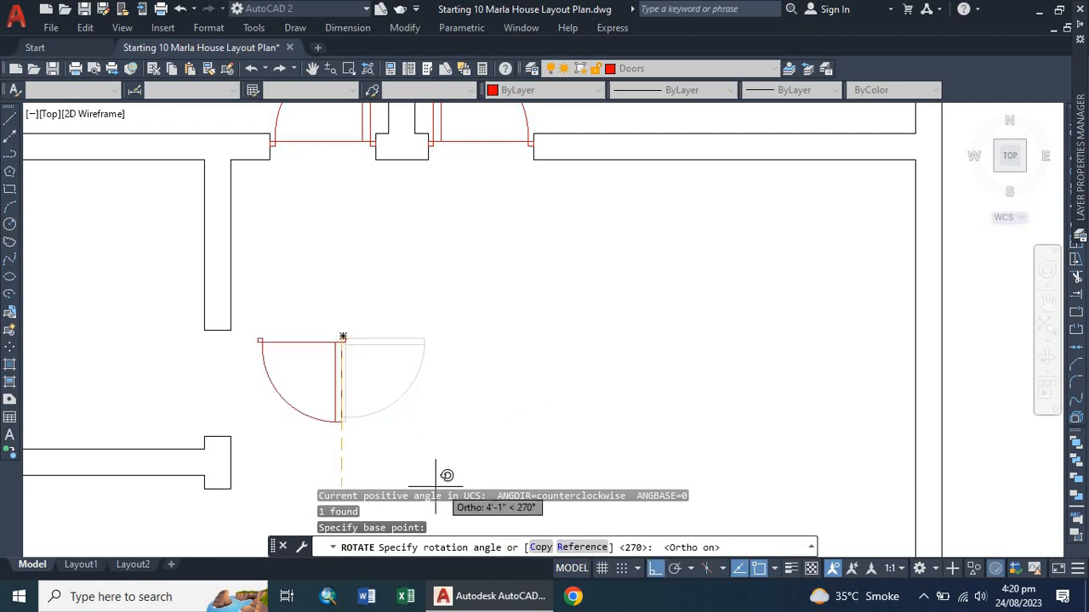
left_click(240, 381)
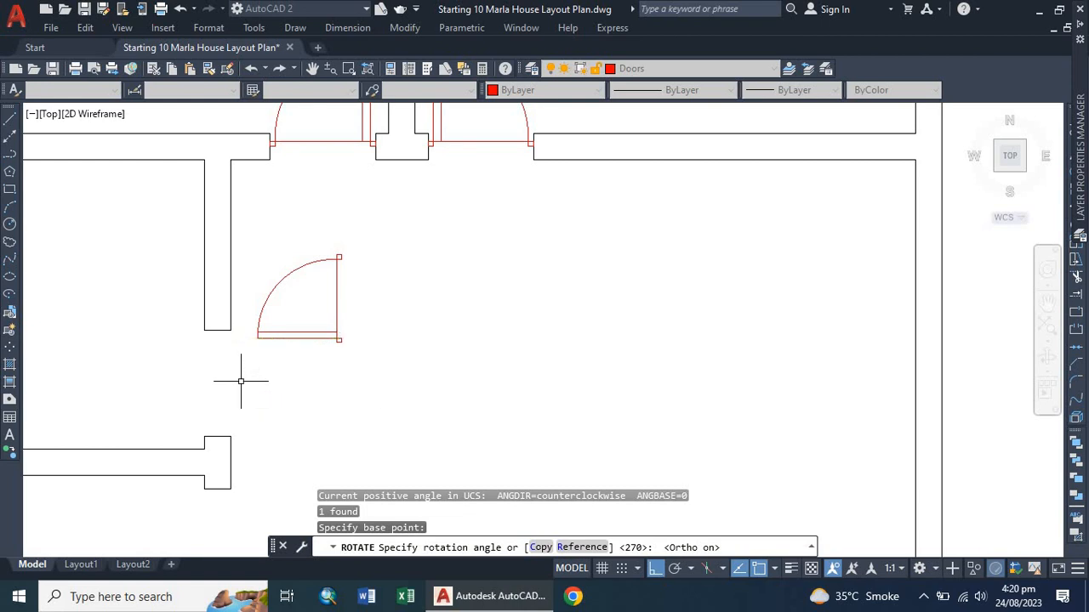
left_click(322, 325)
left_click(296, 345)
left_click(423, 375)
left_click(522, 339)
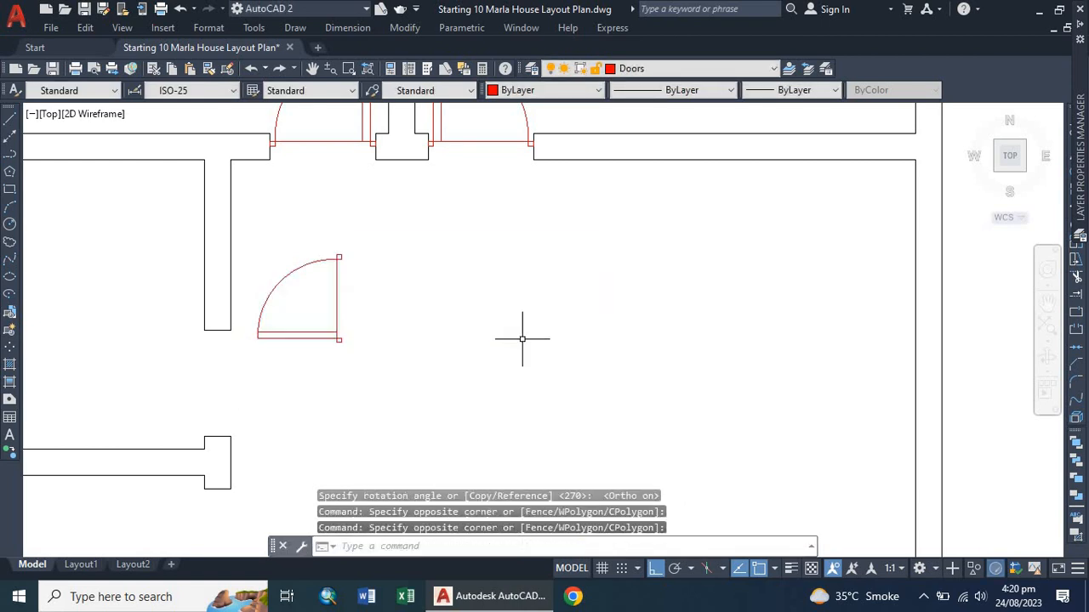
Align the rotated copied door into a wall opening, picking its lower-right corner as the first source point.
type("l")
key("Return")
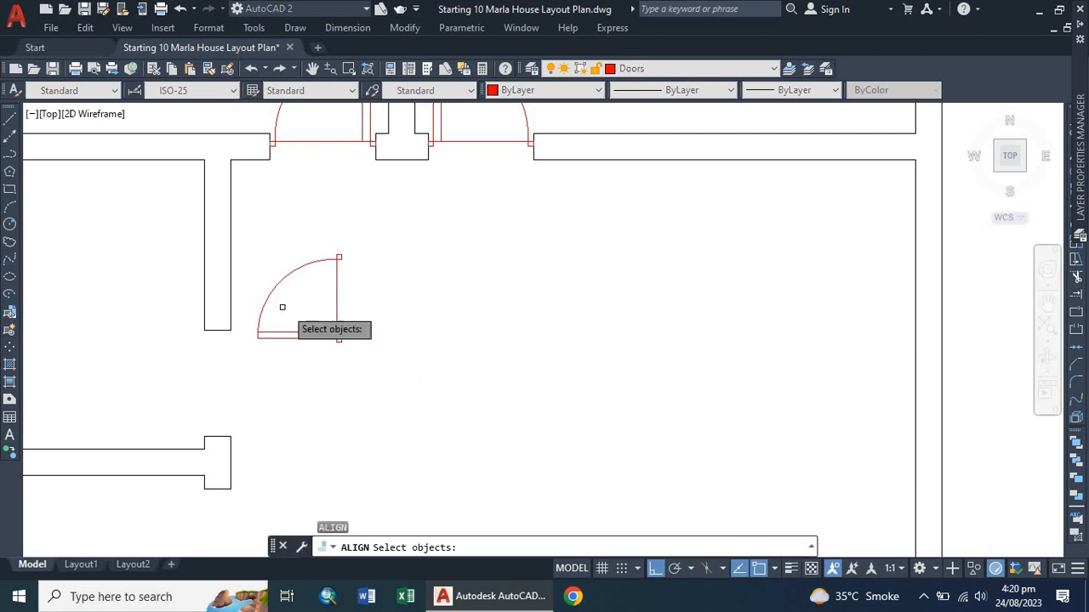
left_click(308, 332)
left_click(299, 342)
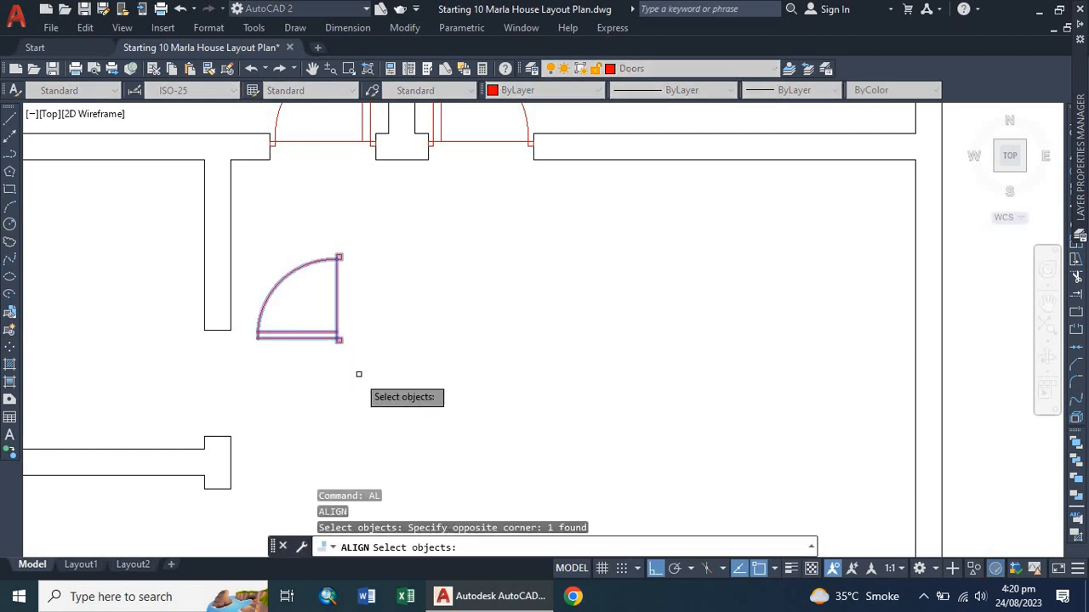
key("Return")
scroll(333, 339, "up", 5)
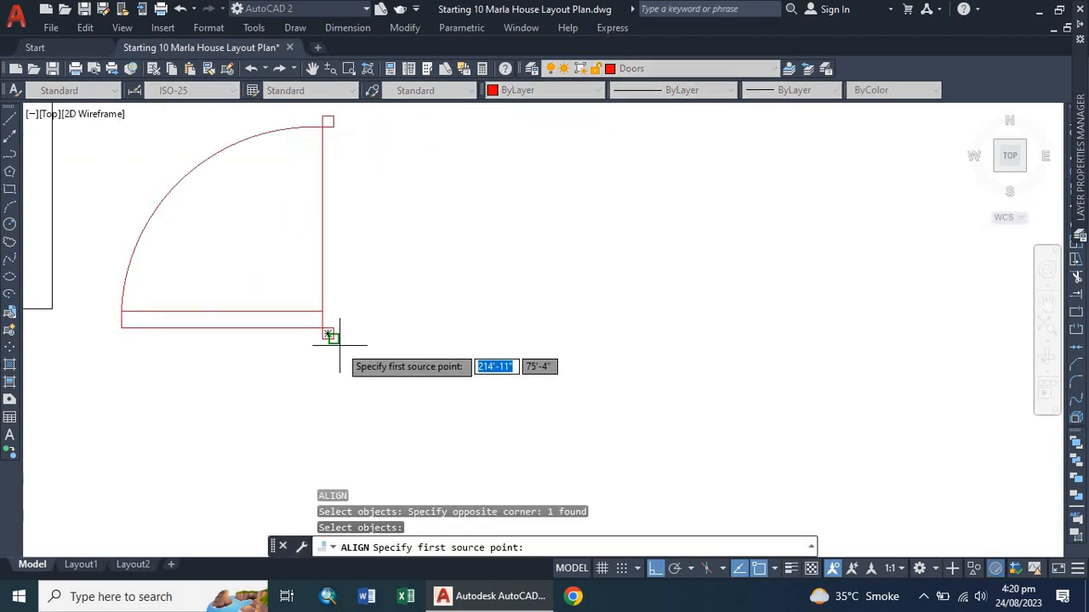
left_click(332, 339)
scroll(371, 325, "down", 4)
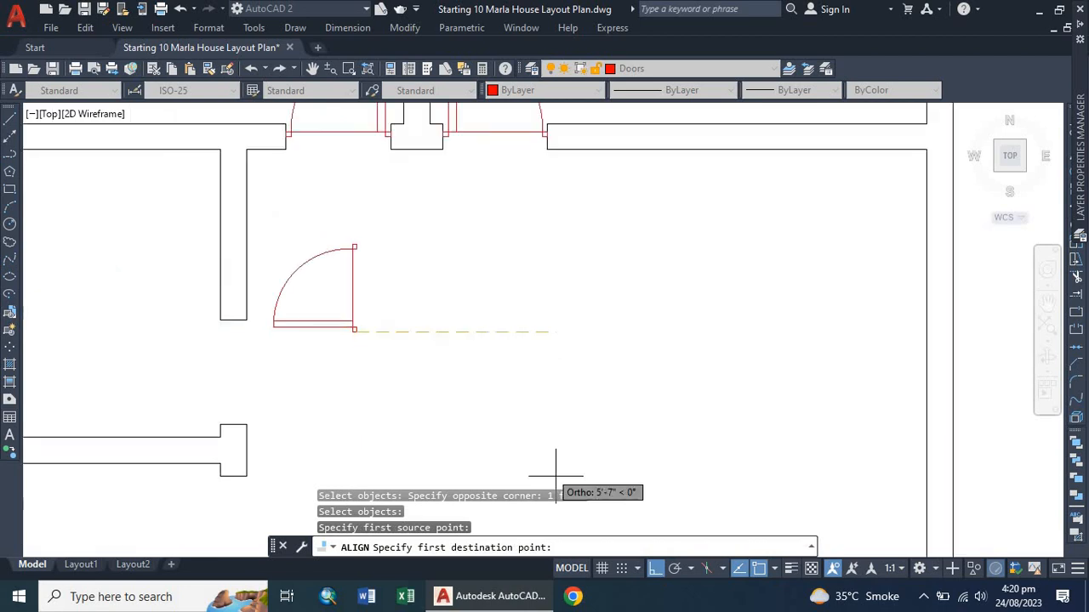
Complete the alignment with ortho off, matching the door's two corners to the opening's wall ends without scaling.
left_click(656, 569)
scroll(250, 425, "up", 3)
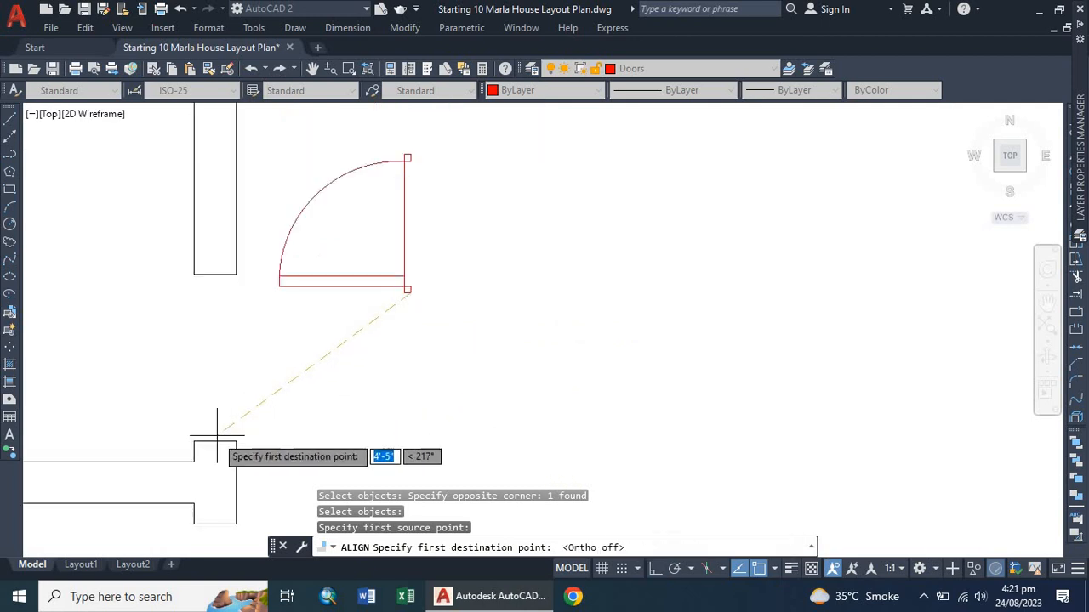
left_click(215, 441)
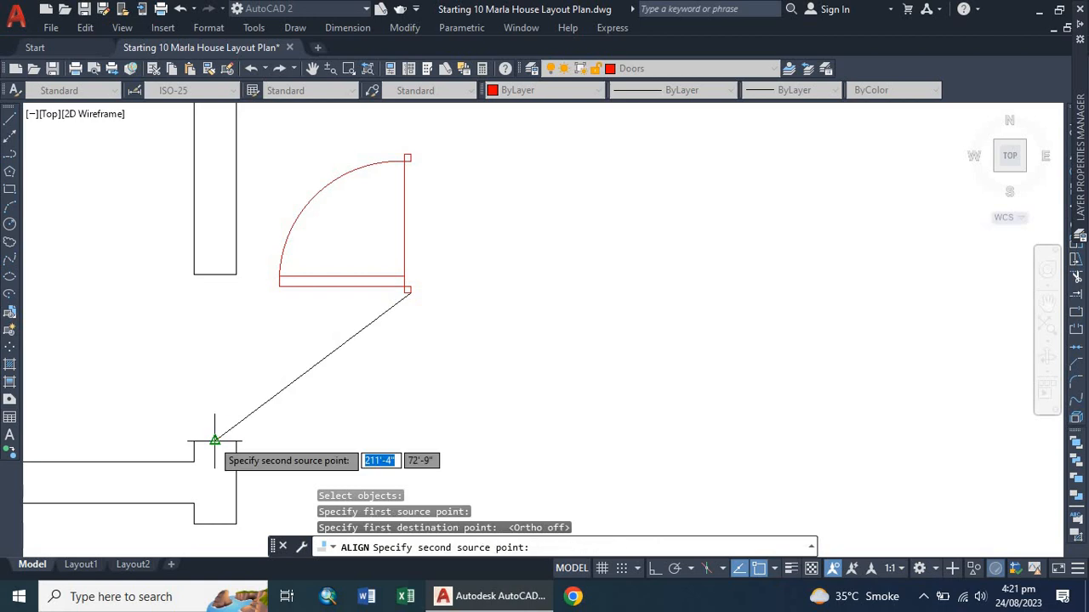
scroll(408, 151, "up", 5)
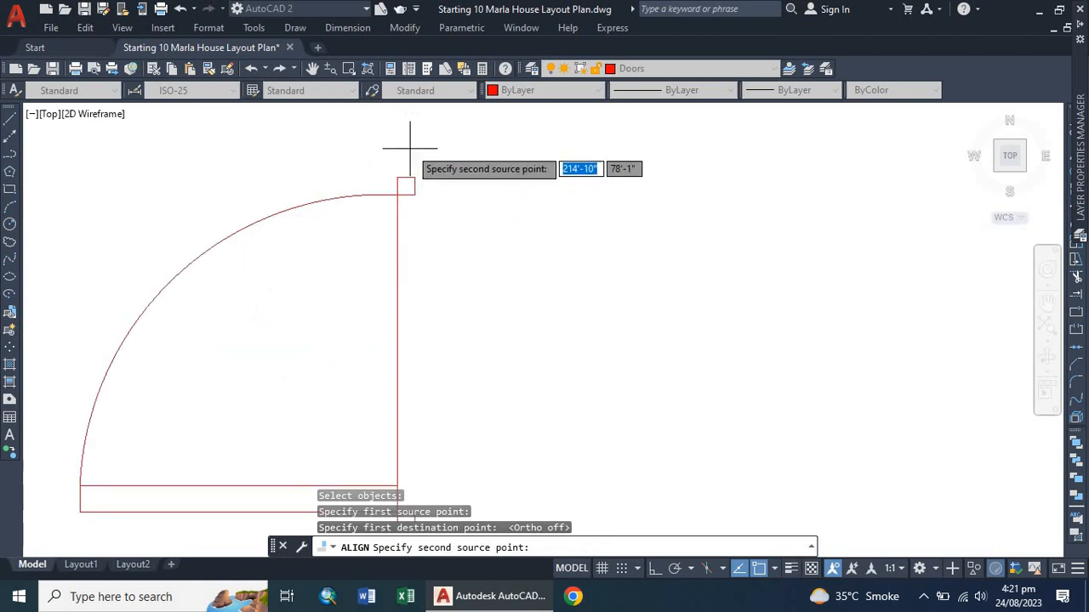
left_click(414, 190)
scroll(304, 316, "down", 5)
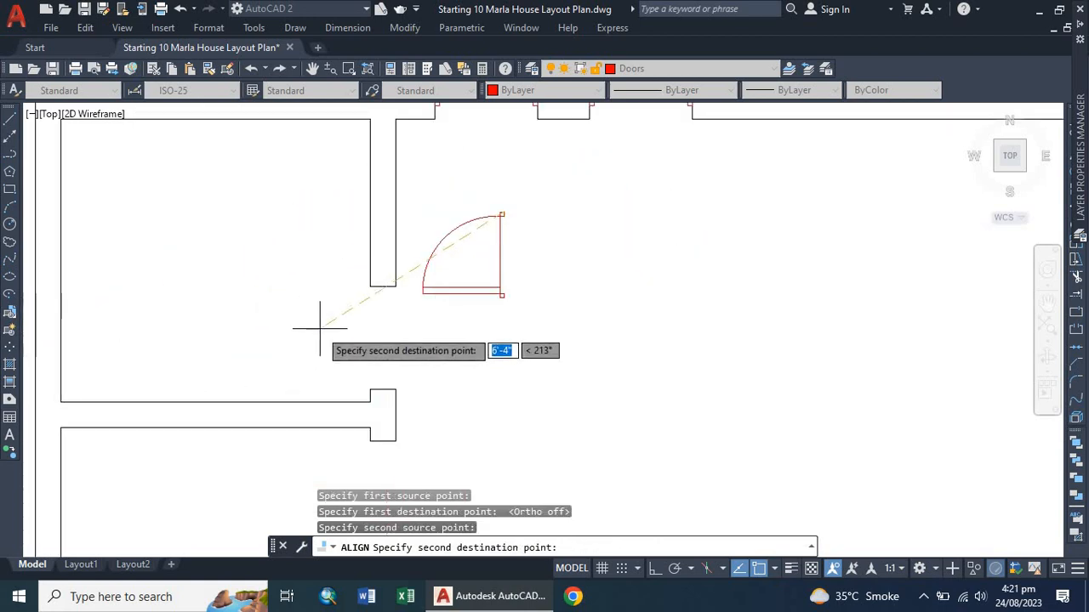
scroll(438, 243, "up", 4)
left_click(453, 223)
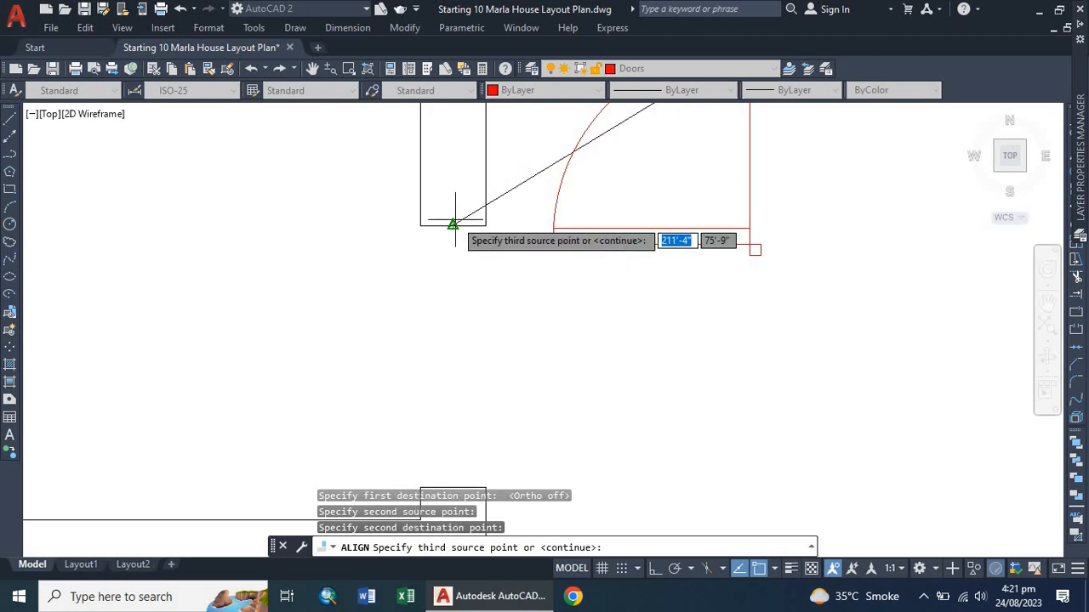
key("Return")
key("Return")
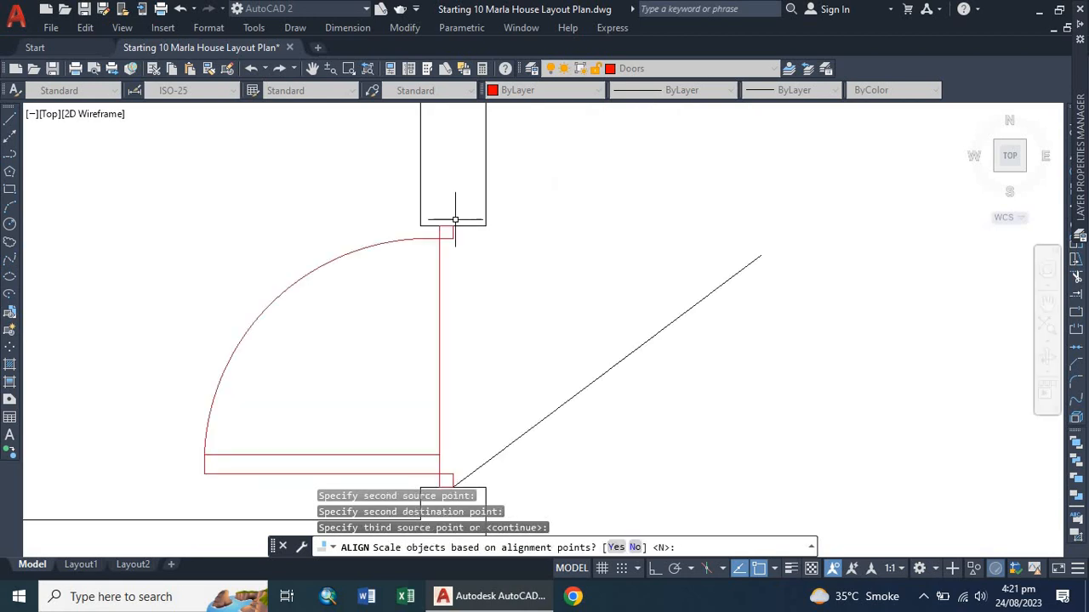
Copy the fitted door to an empty spot in the corridor area to its right.
scroll(216, 253, "down", 5)
left_click(529, 236)
left_click(413, 356)
scroll(287, 364, "up", 2)
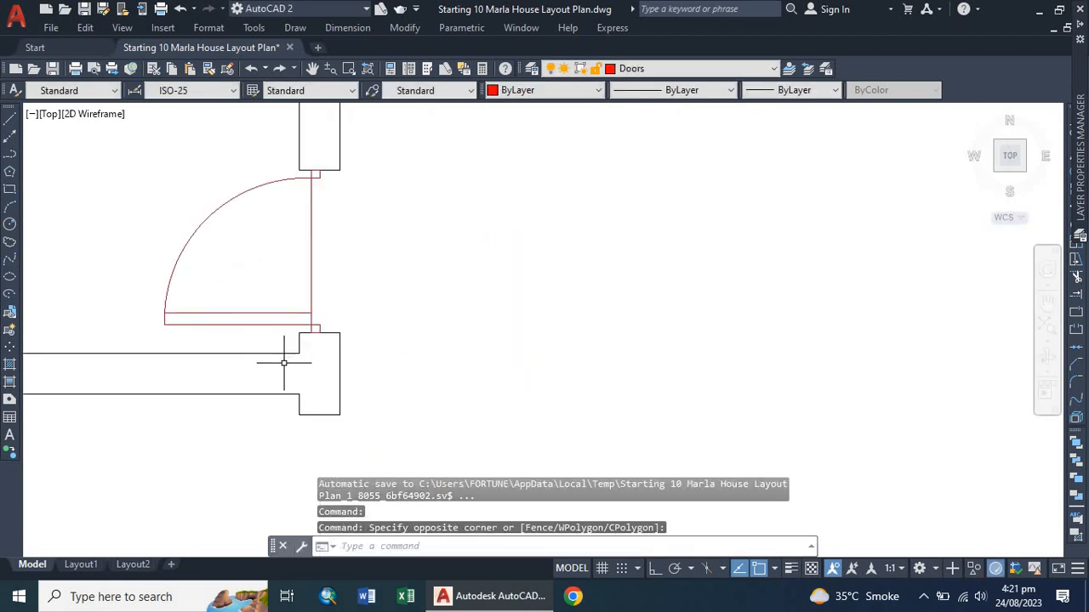
left_click(255, 312)
left_click(233, 330)
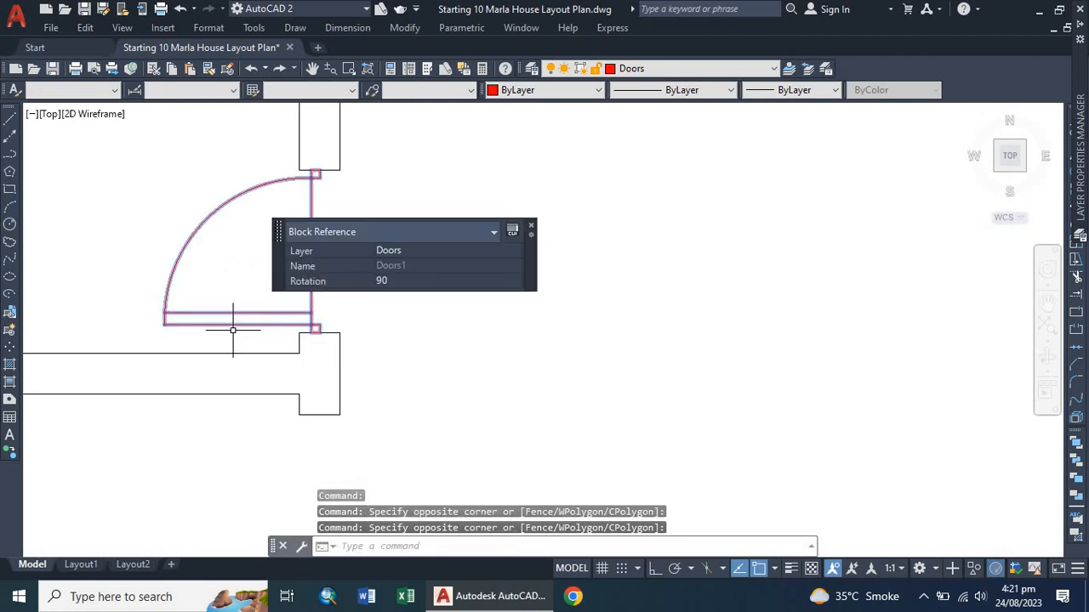
type("o")
key("Return")
left_click(256, 312)
left_click(648, 291)
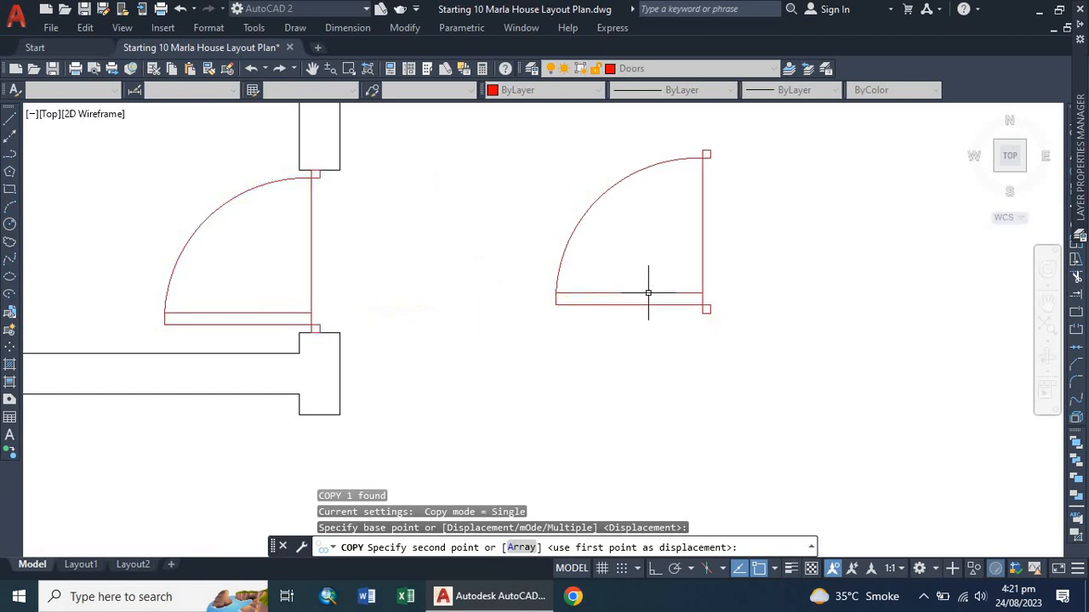
scroll(368, 404, "down", 3)
scroll(367, 424, "down", 2)
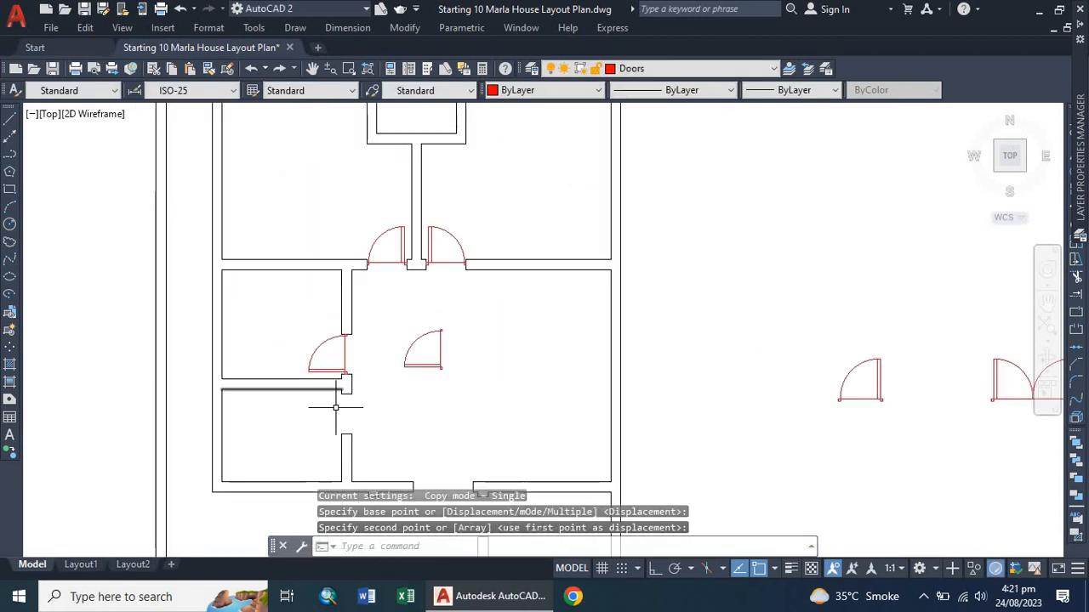
scroll(330, 433, "up", 2)
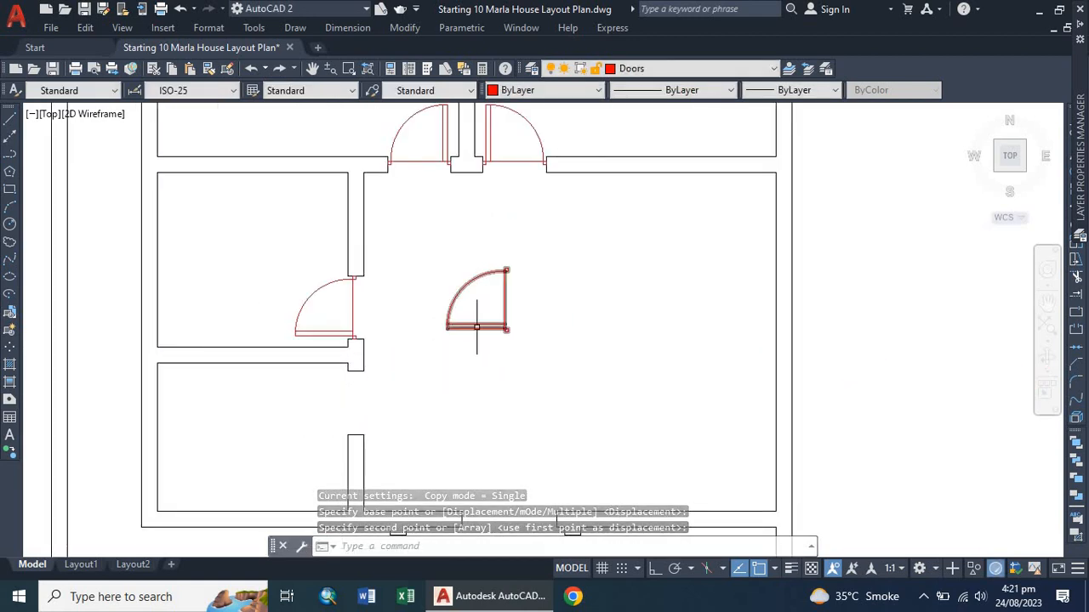
type("al")
key("Return")
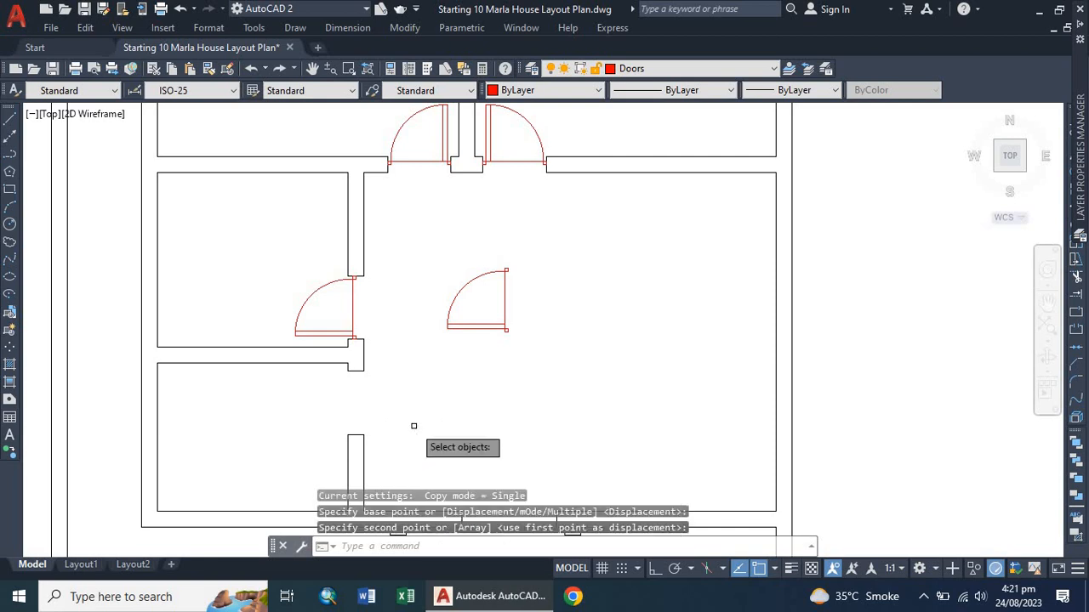
scroll(478, 334, "up", 4)
left_click(492, 315)
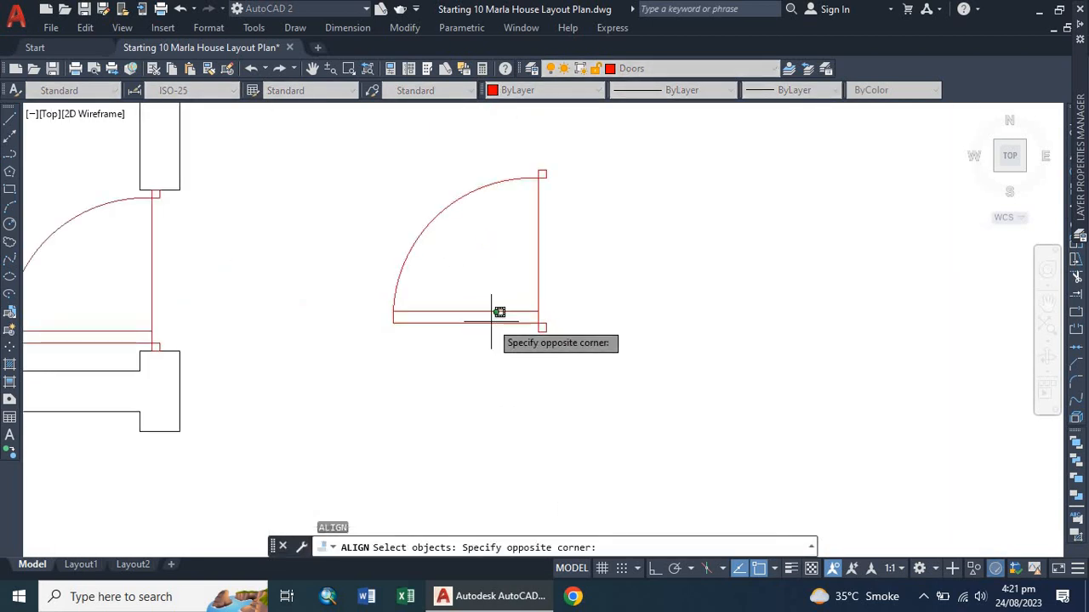
left_click(474, 341)
key("Return")
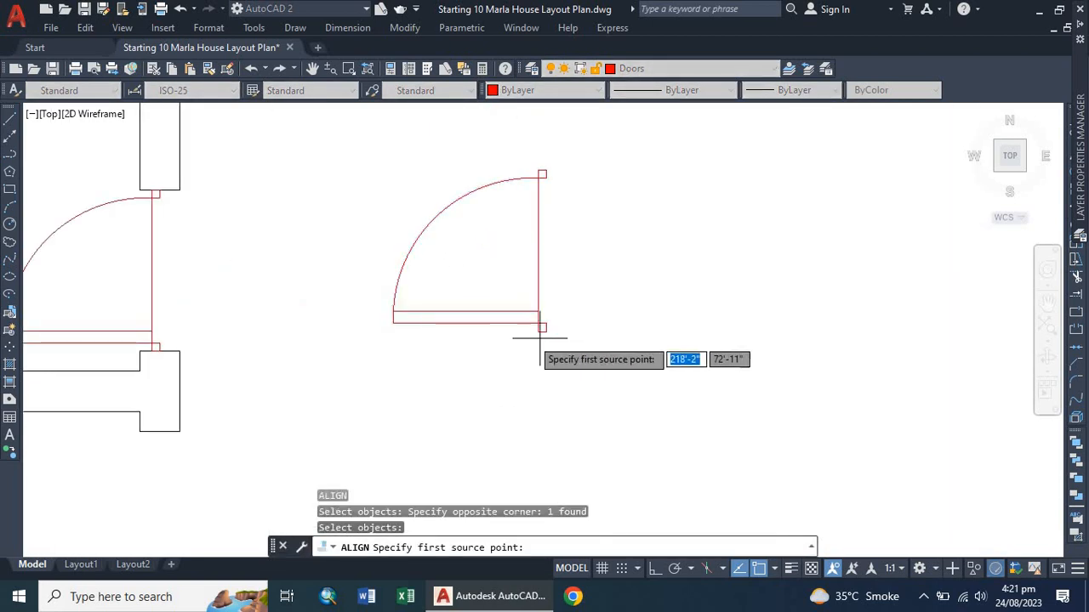
scroll(541, 326, "up", 2)
left_click(549, 336)
scroll(391, 417, "down", 3)
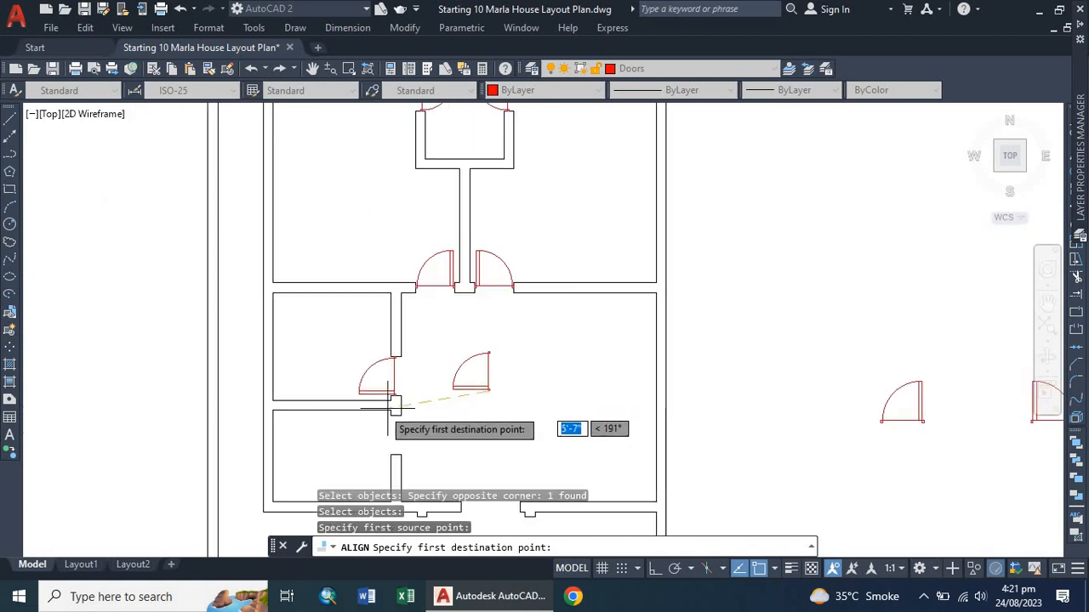
scroll(377, 449, "up", 3)
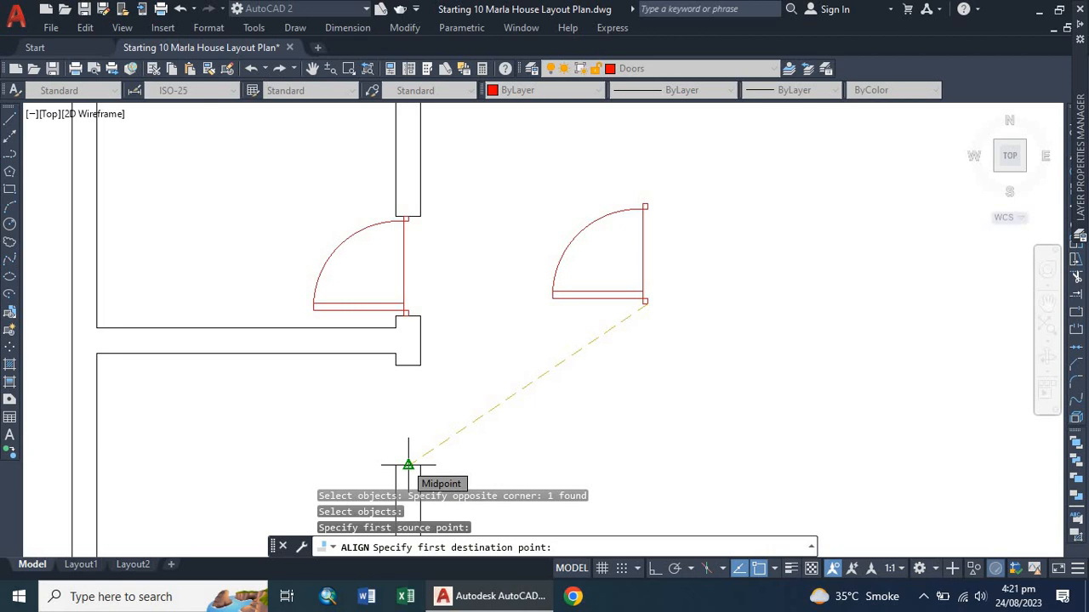
scroll(408, 418, "down", 3)
scroll(410, 366, "up", 5)
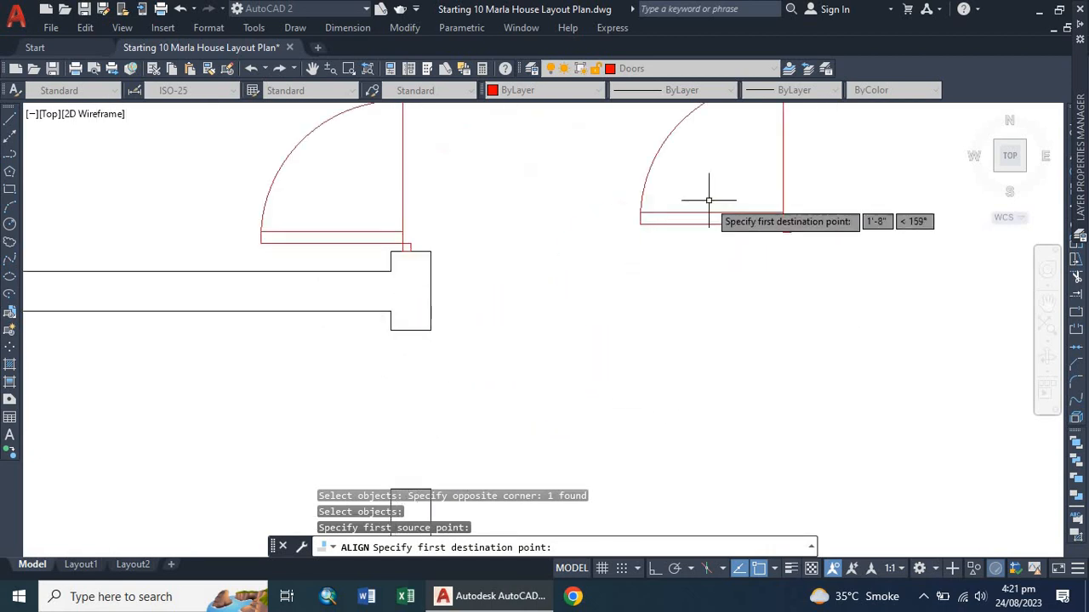
key("Escape")
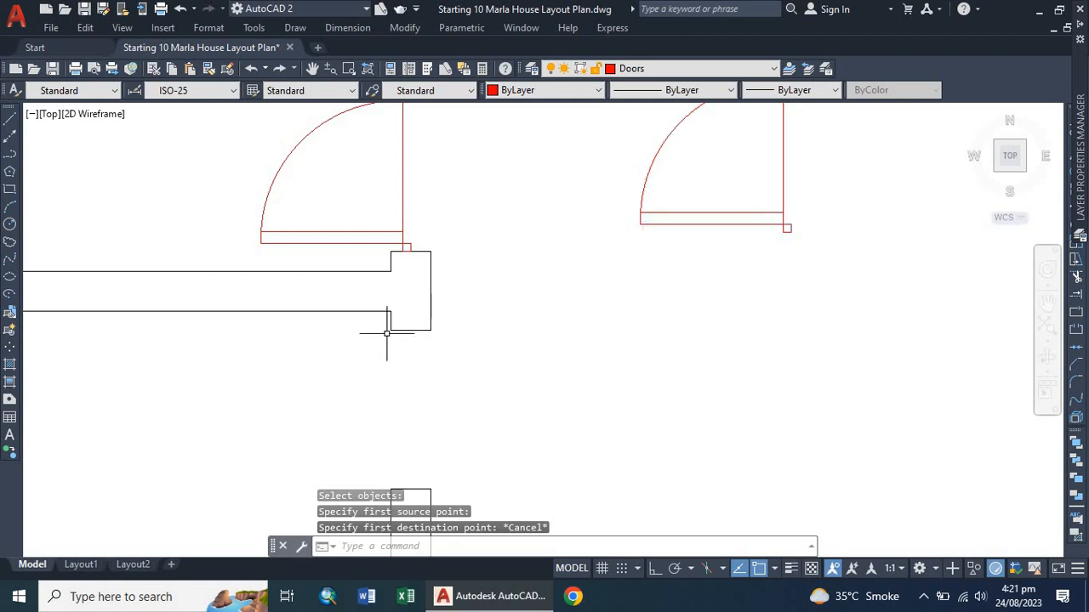
Rotate the copied door 180° about its lower-right corner with ortho turned on.
scroll(440, 353, "down", 4)
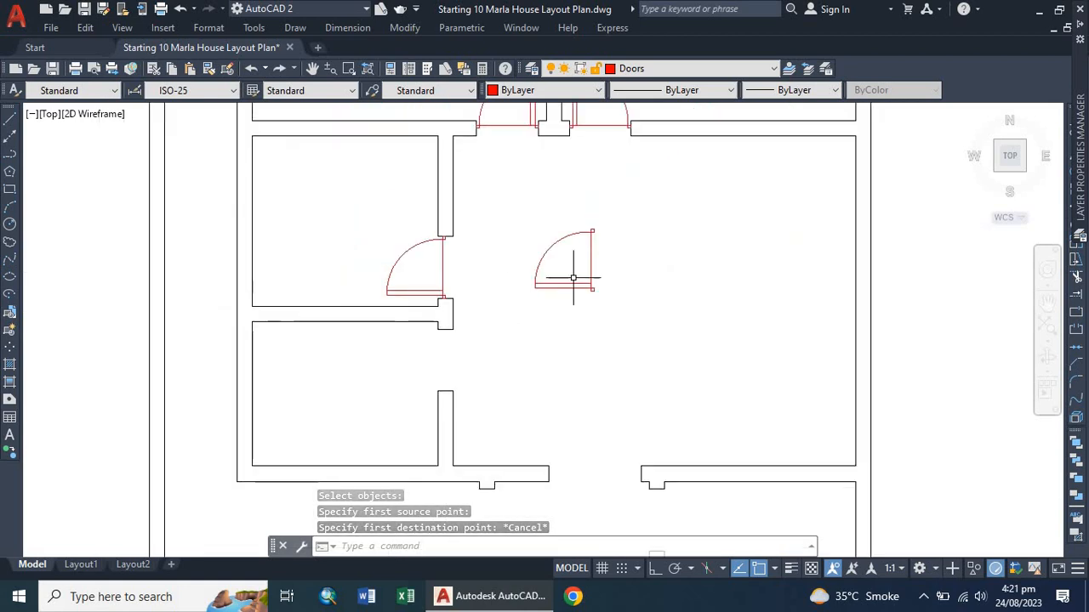
scroll(564, 287, "up", 2)
left_click(561, 295)
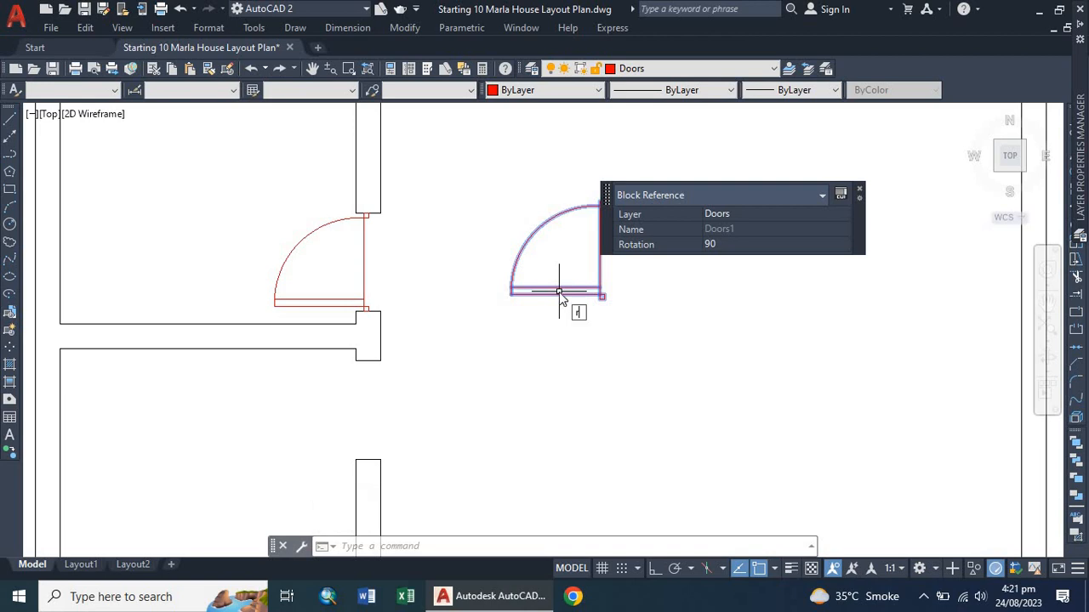
type("o")
key("Return")
left_click(601, 297)
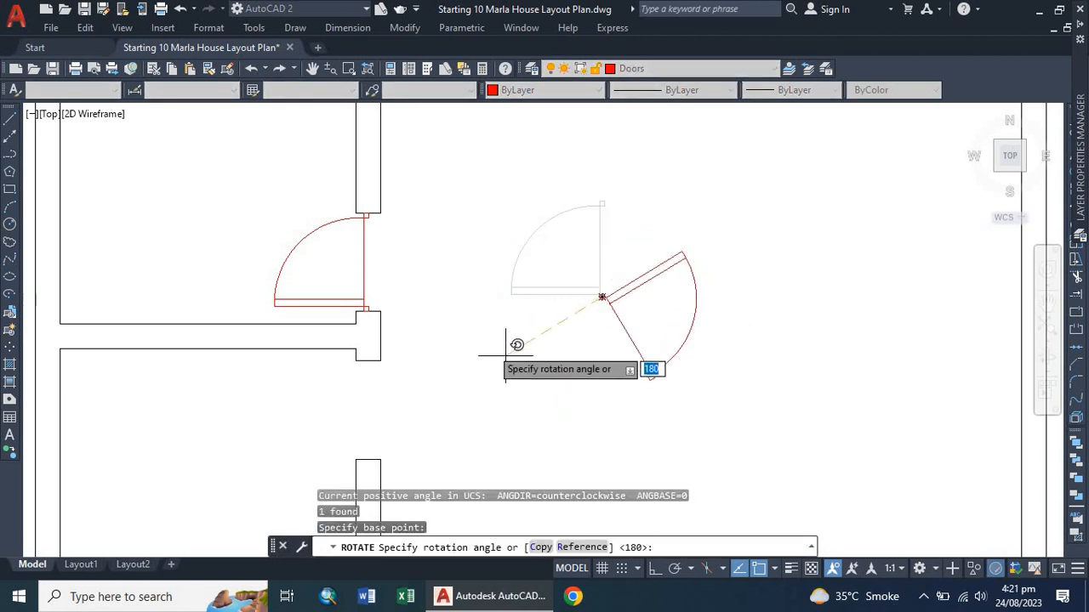
left_click(655, 568)
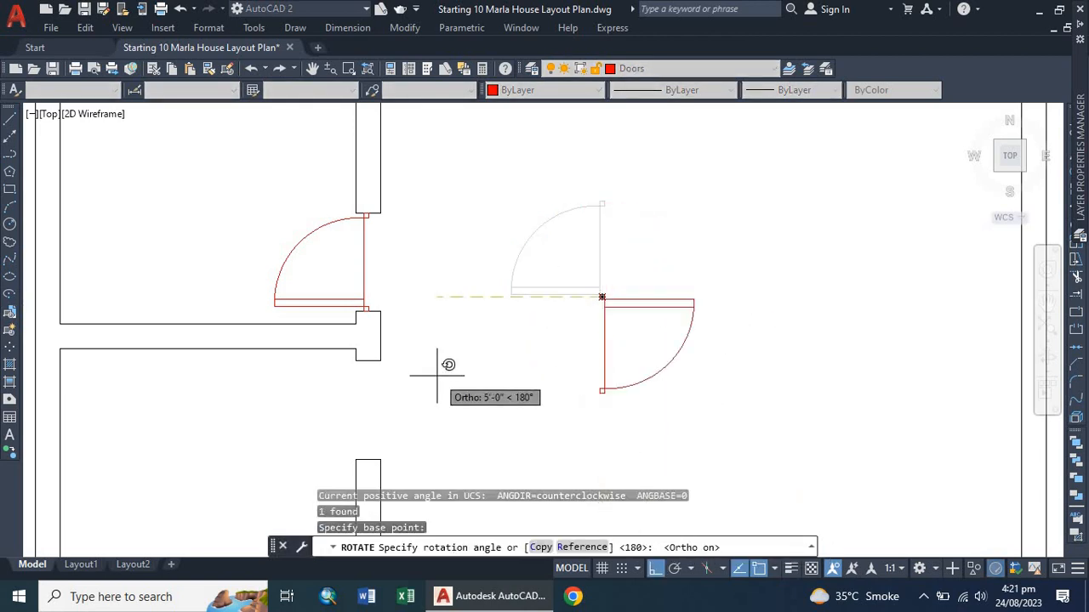
left_click(487, 326)
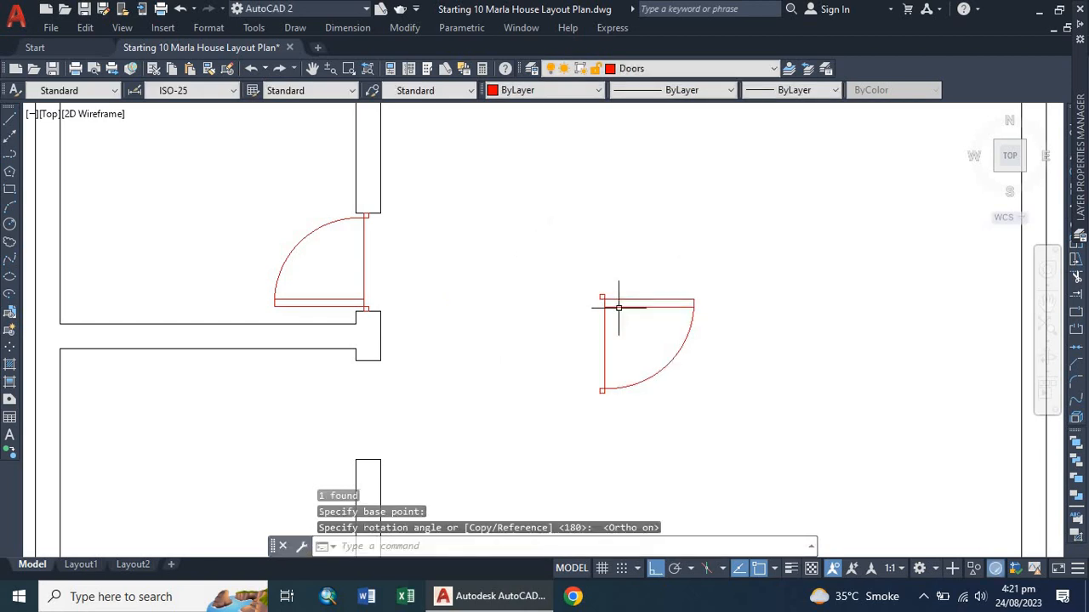
Mirror the rotated door about a vertical line through its hinge corner, erasing the source door.
left_click(615, 307)
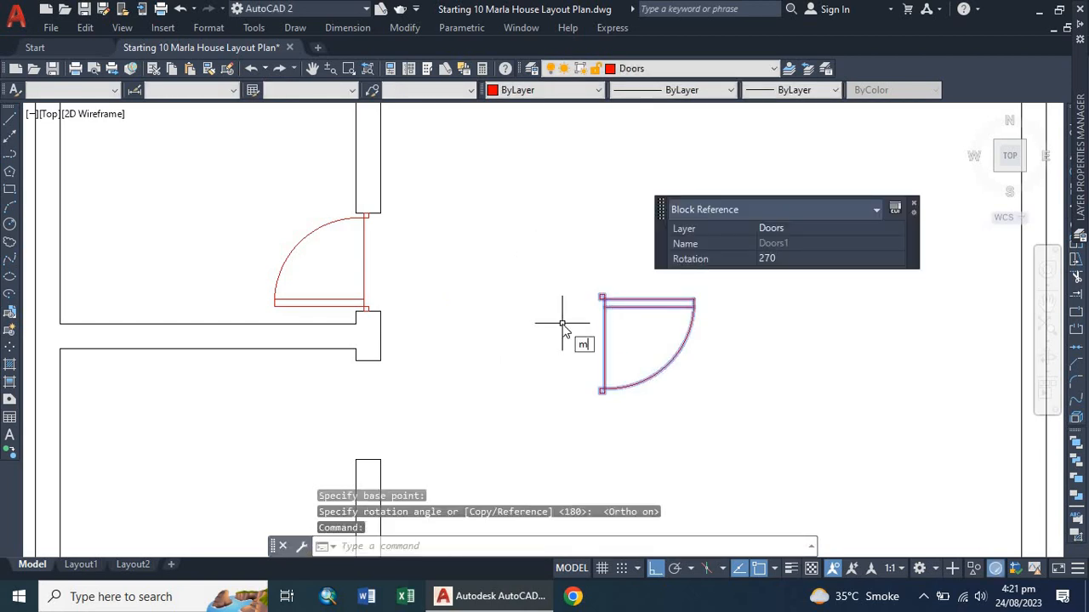
key("Return")
scroll(566, 326, "up", 6)
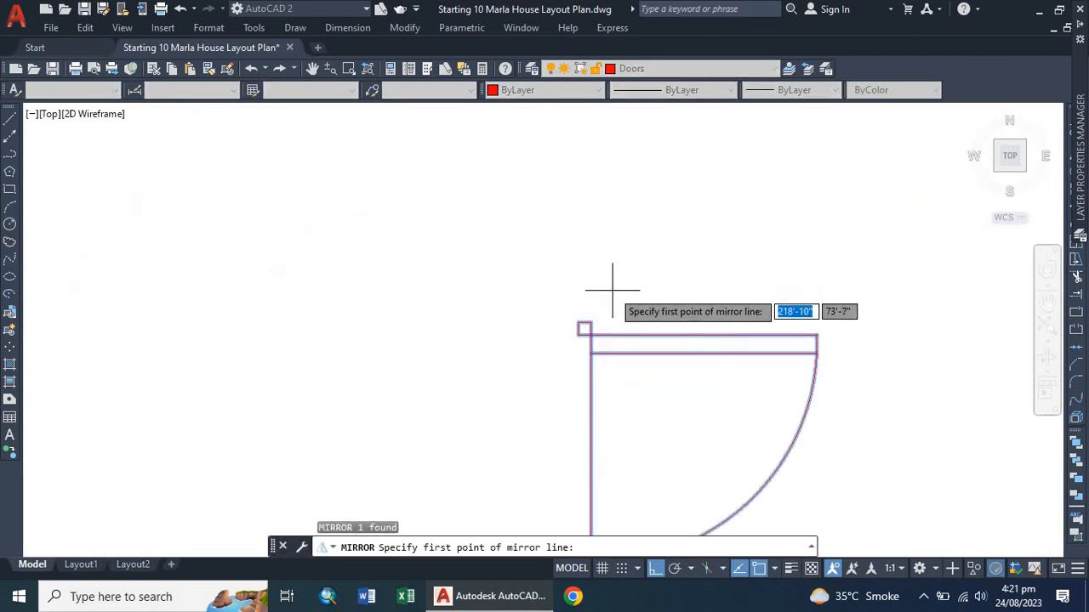
left_click(581, 336)
scroll(522, 418, "down", 5)
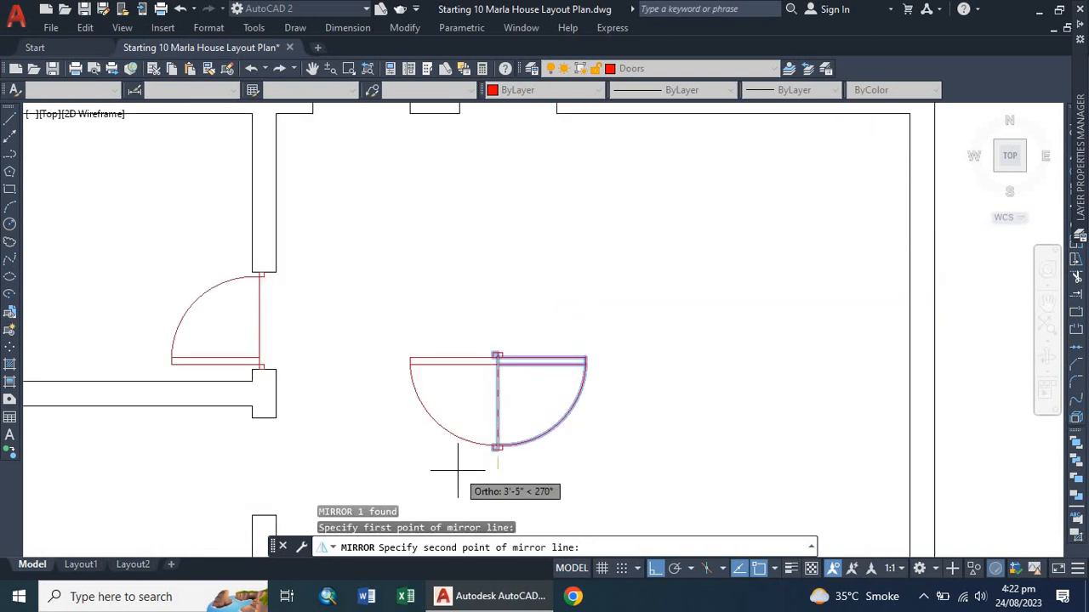
left_click(497, 481)
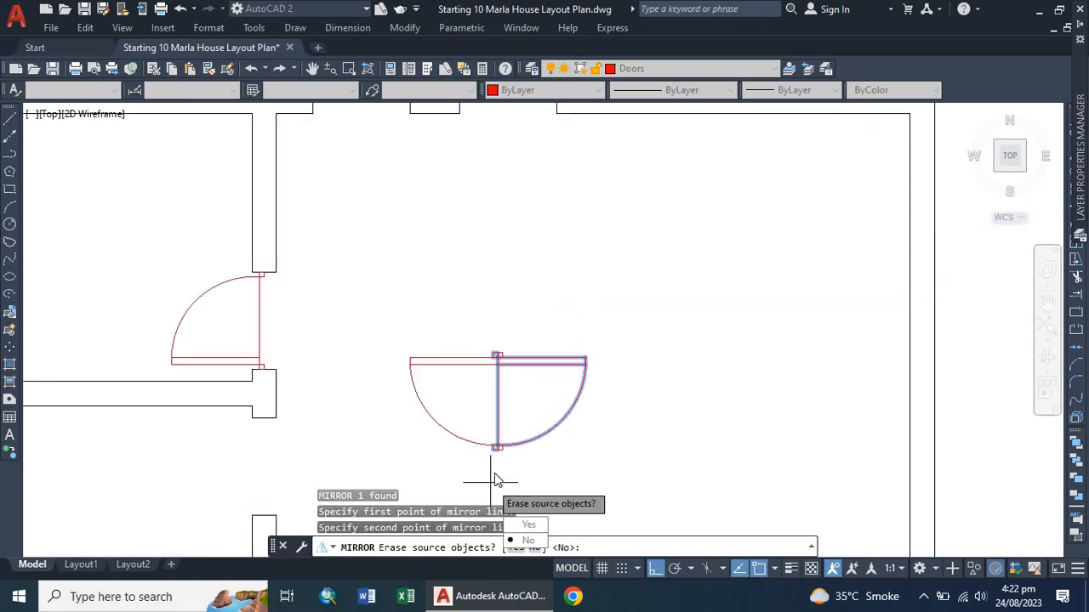
left_click(526, 526)
scroll(526, 309, "down", 5)
scroll(510, 357, "up", 3)
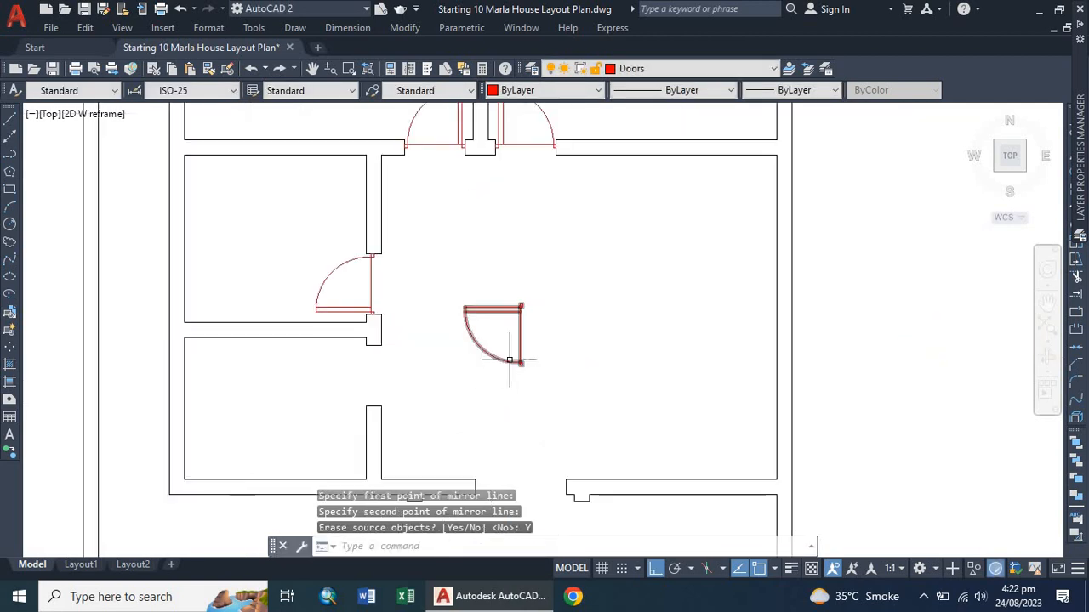
left_click(513, 355)
left_click(559, 359)
key("Escape")
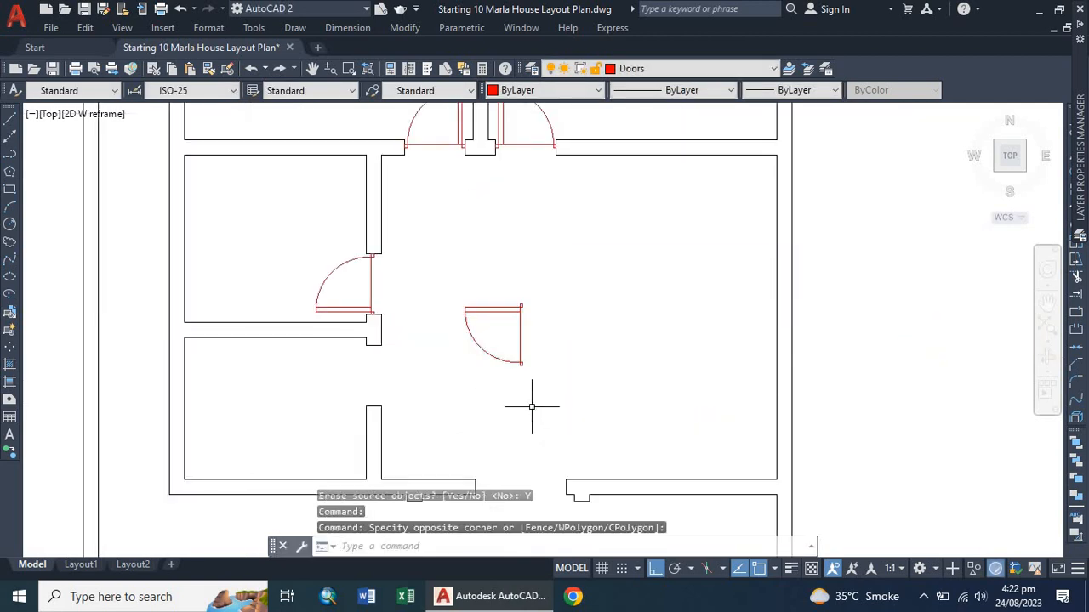
Start aligning the mirrored door, matching its upper hinge corner to the upper wall end of the lower bedroom opening with ortho off.
left_click(508, 361)
type("al")
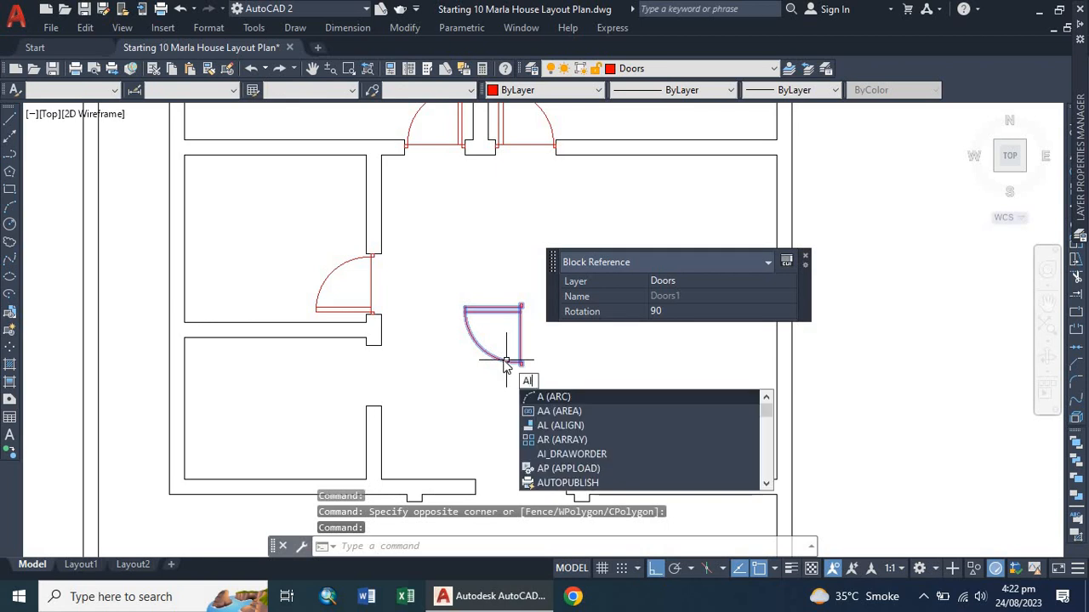
key("Return")
scroll(519, 340, "up", 6)
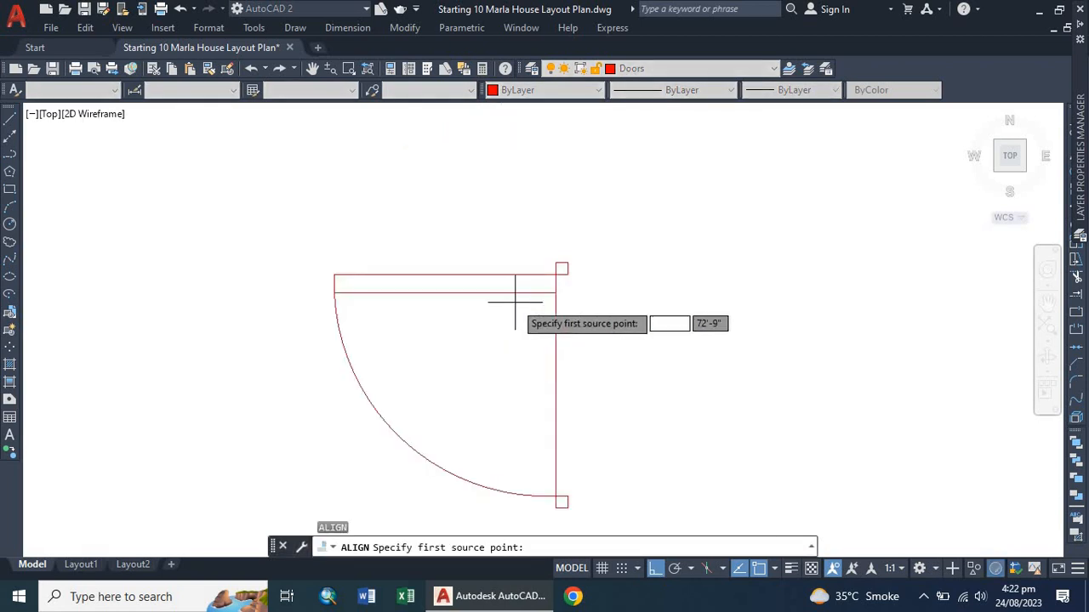
left_click(574, 265)
scroll(608, 251, "down", 6)
scroll(366, 306, "up", 4)
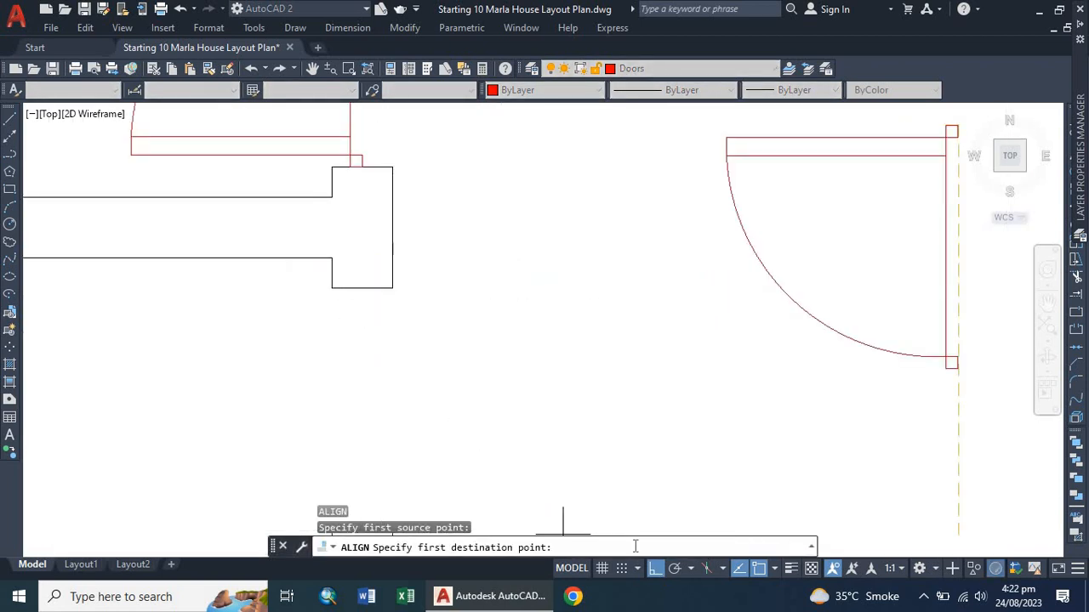
left_click(657, 570)
left_click(361, 287)
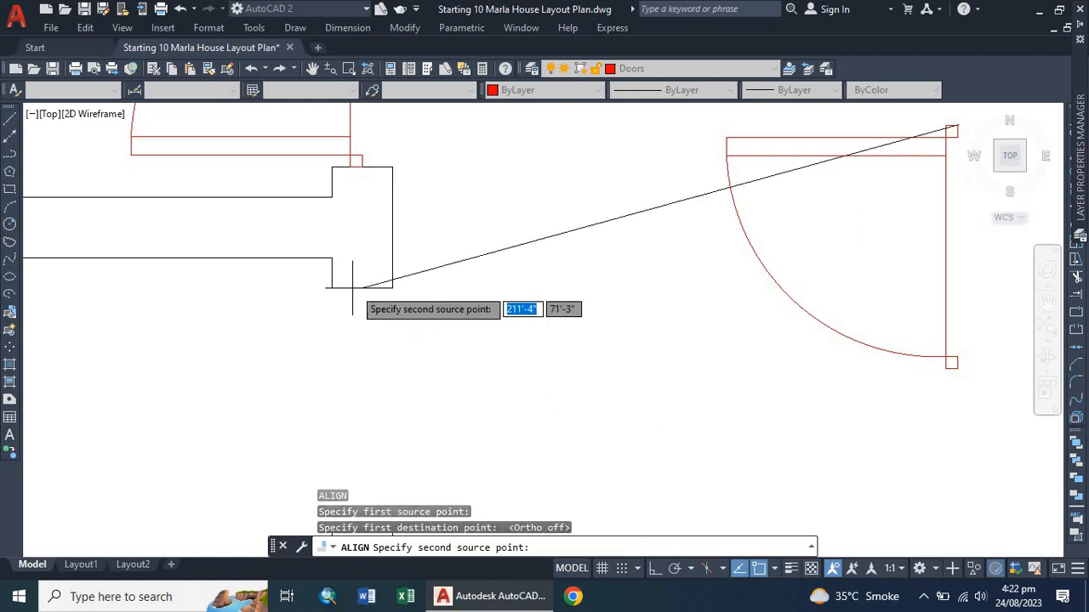
Match the door's lower corner to the opening's lower wall end, scaling the door to fit the opening.
scroll(374, 294, "down", 4)
scroll(459, 308, "up", 5)
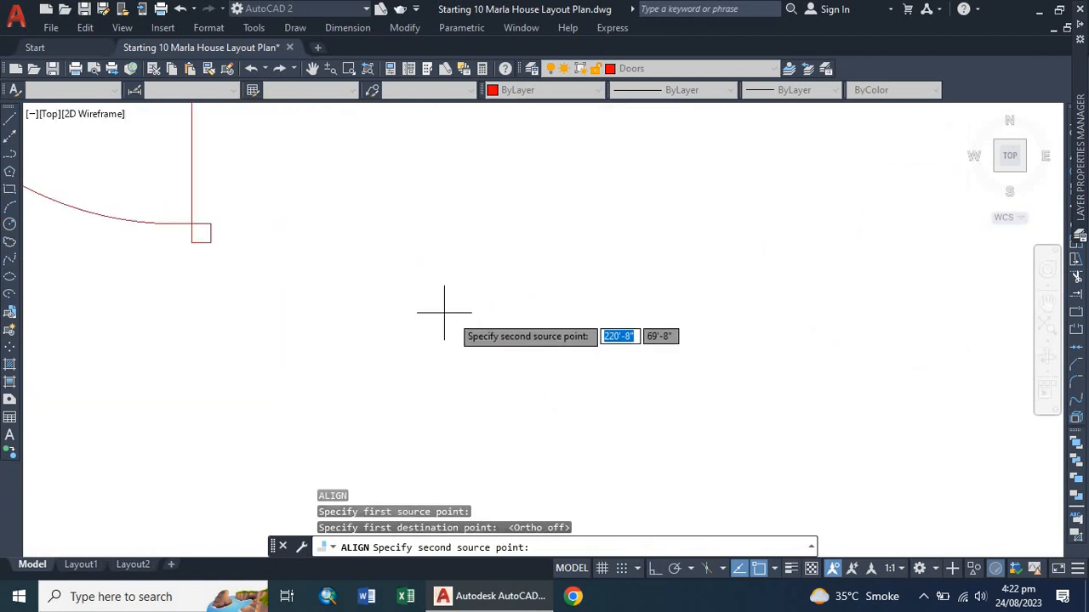
left_click(202, 230)
scroll(374, 251, "down", 4)
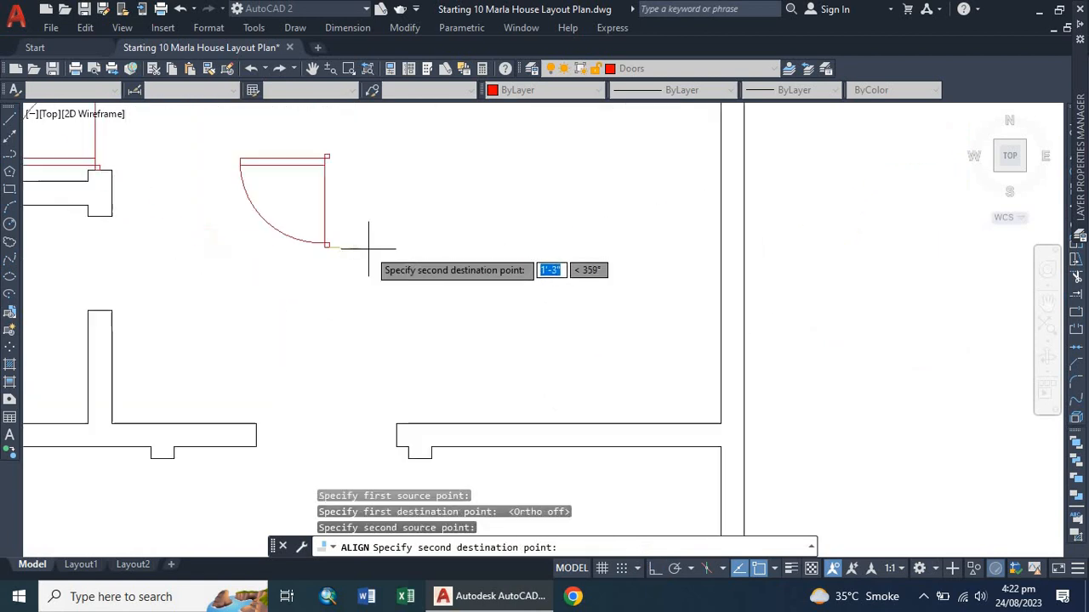
left_click(99, 310)
key("Return")
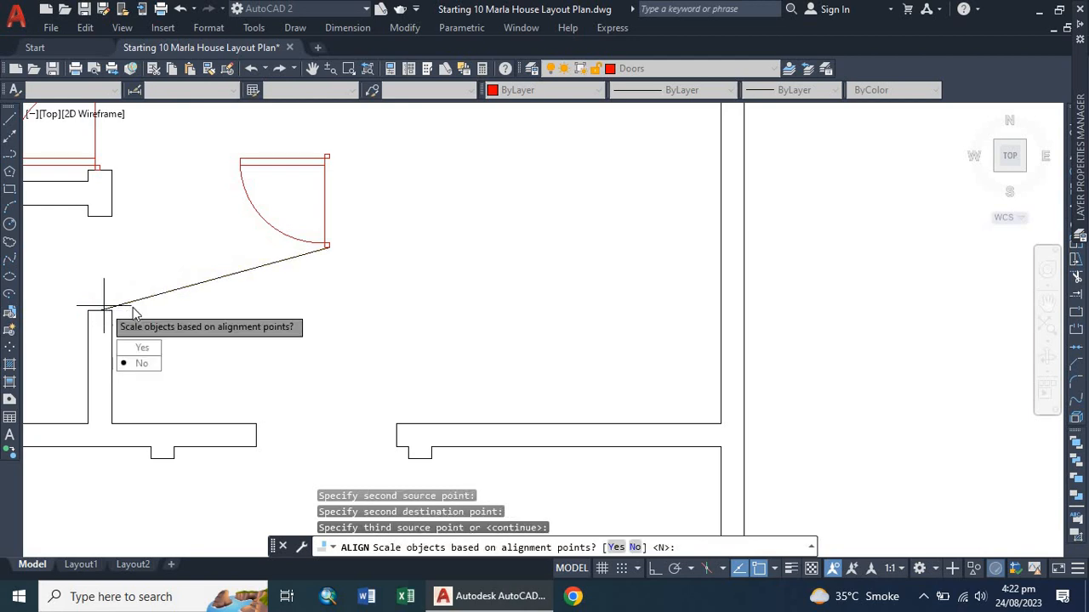
type("y")
key("Return")
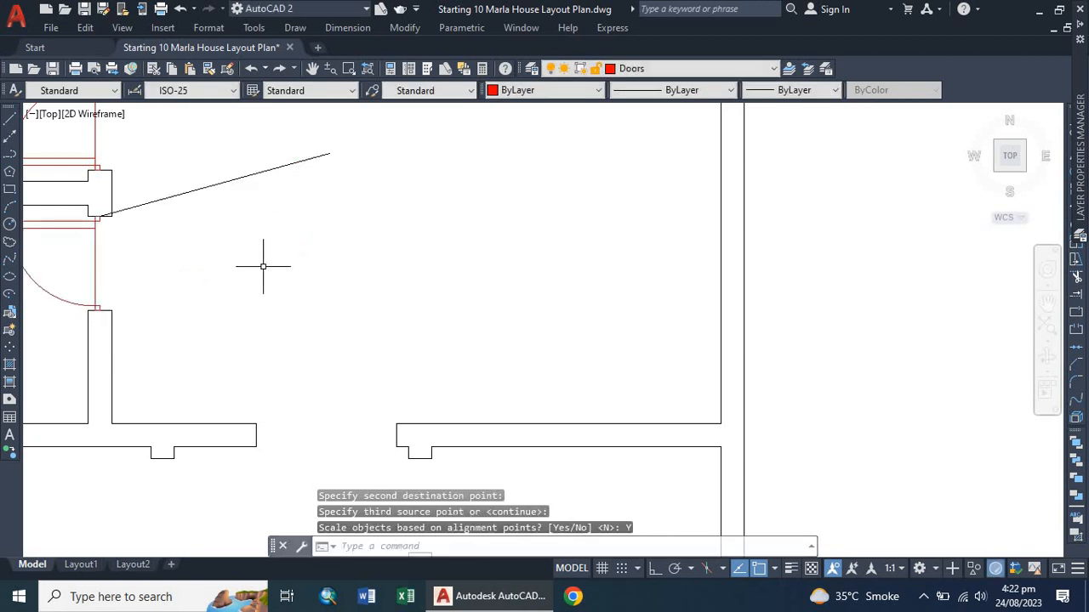
Review the door placements across the floor plan.
scroll(343, 262, "down", 3)
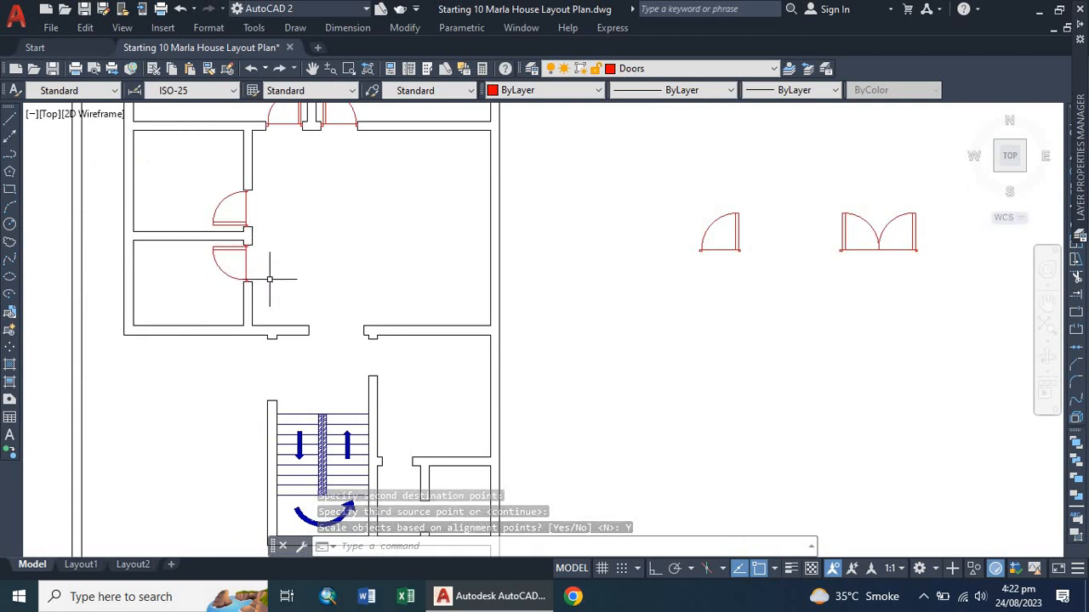
scroll(292, 282, "down", 1)
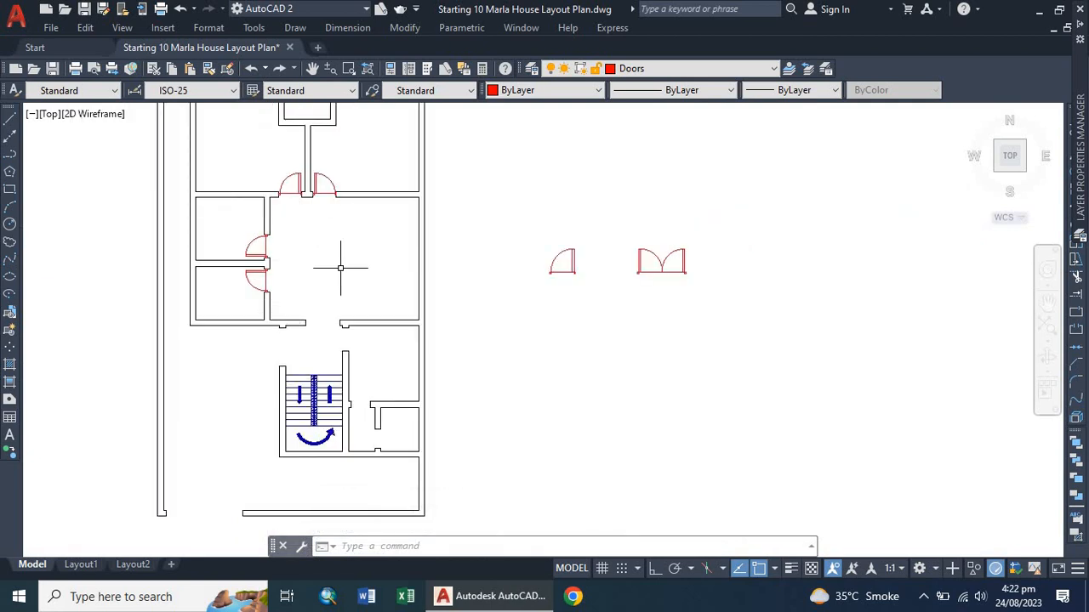
scroll(323, 262, "down", 1)
scroll(289, 257, "up", 6)
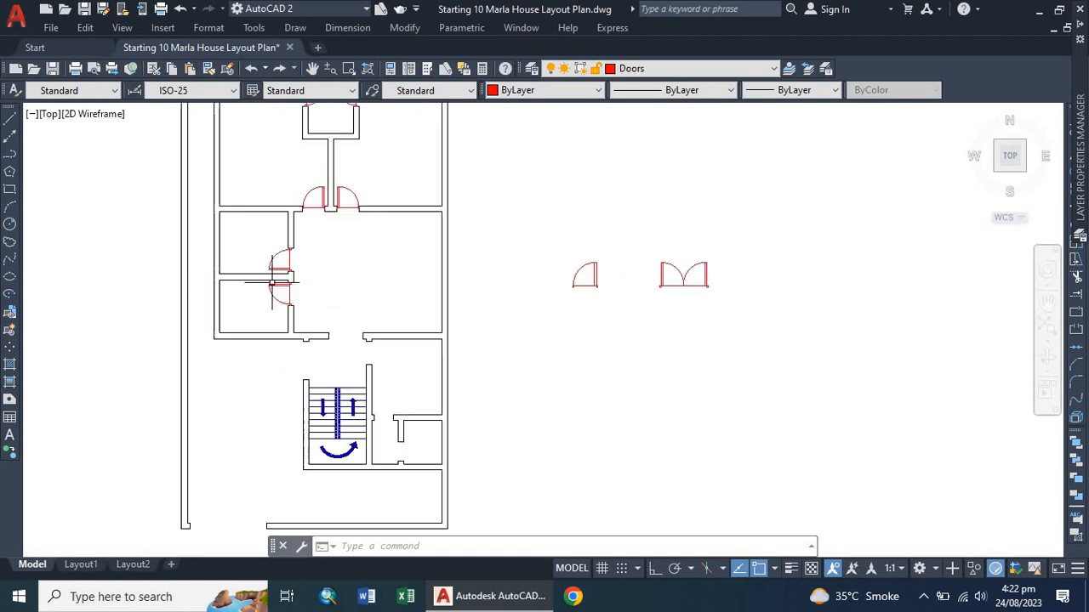
scroll(268, 252, "up", 2)
scroll(268, 253, "down", 2)
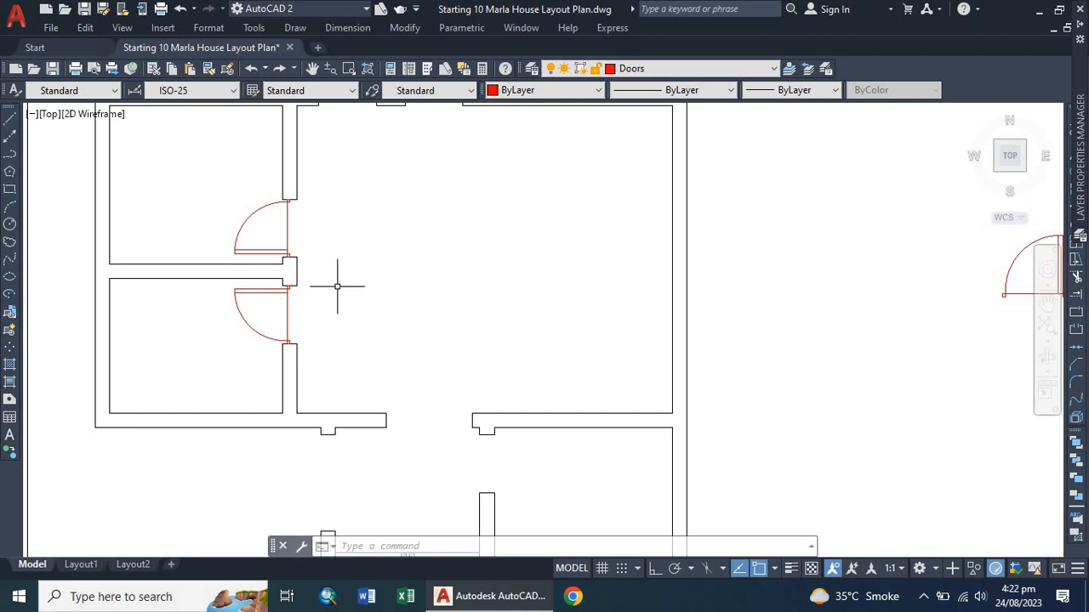
scroll(235, 294, "down", 3)
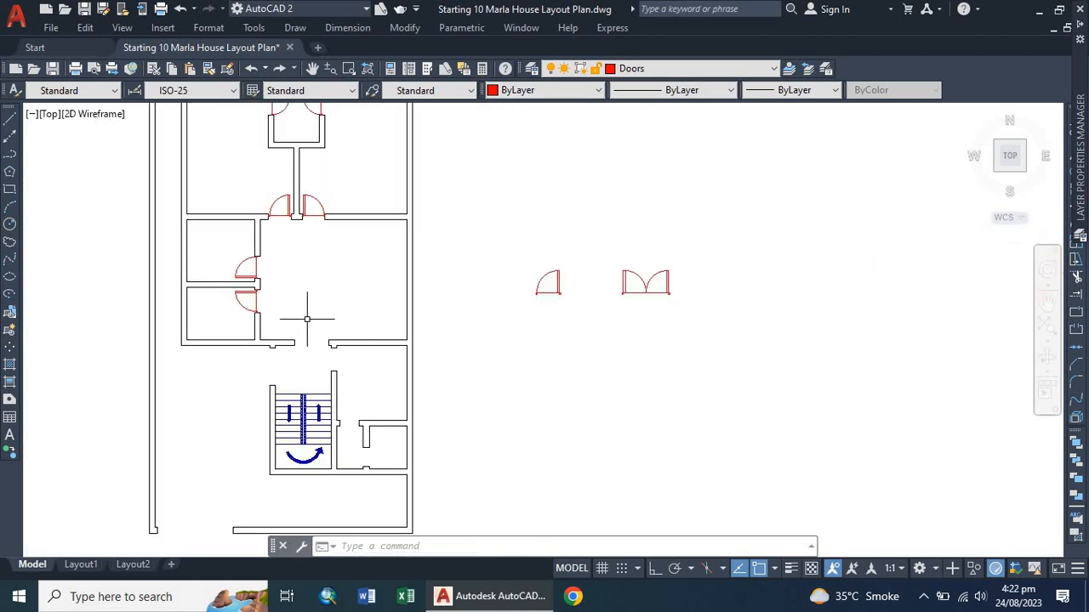
scroll(309, 338, "up", 4)
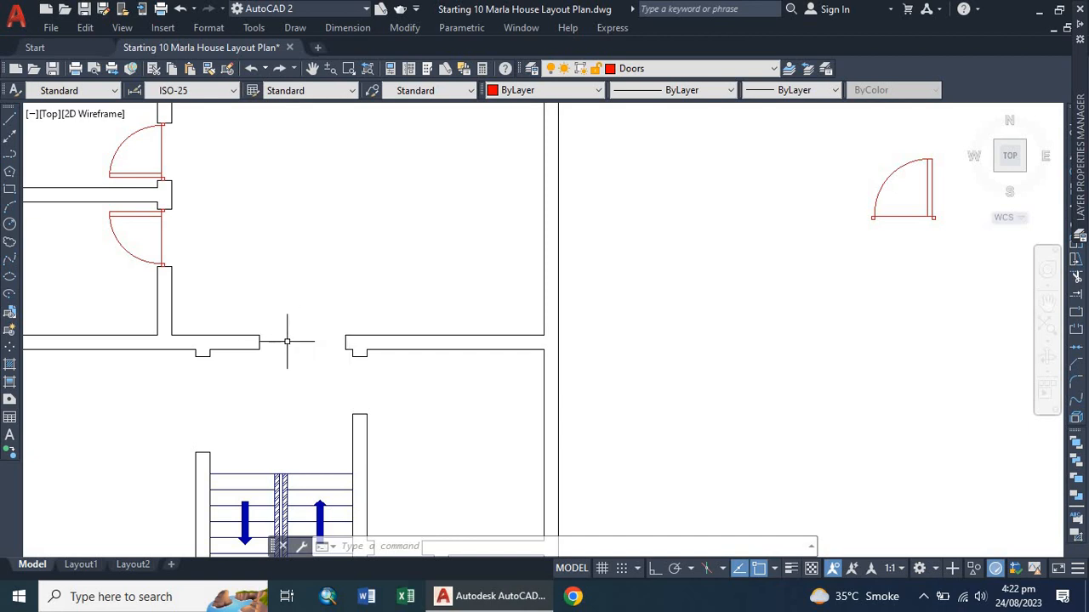
left_click(897, 217)
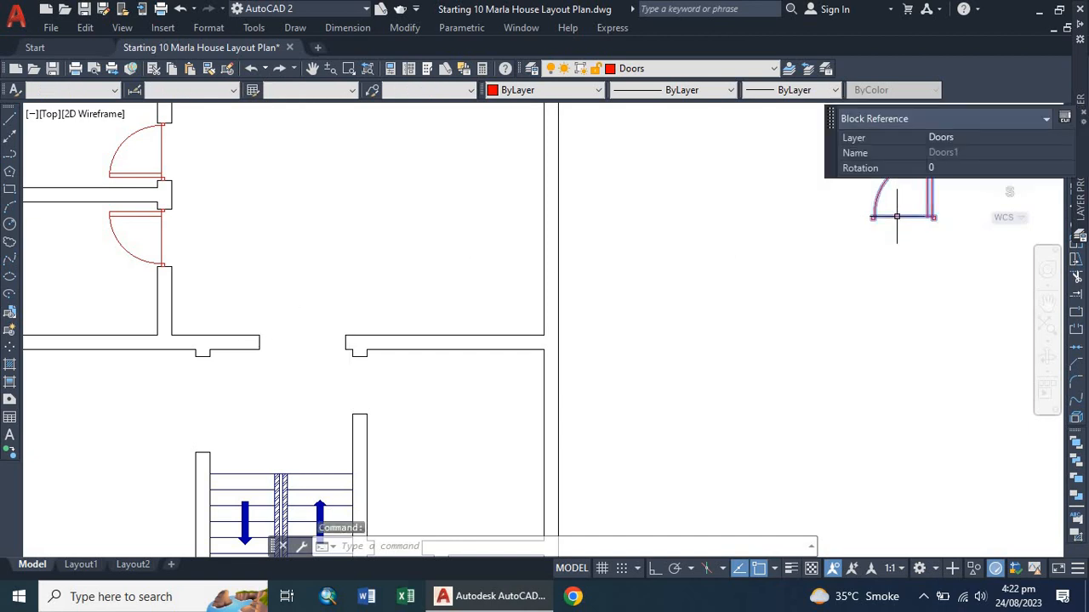
scroll(642, 287, "down", 4)
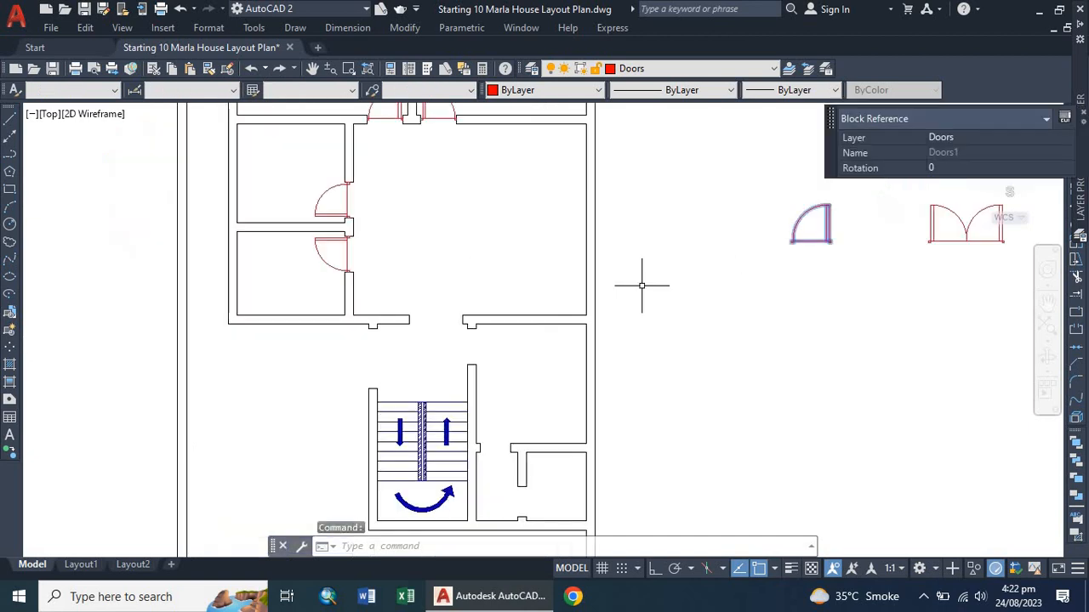
left_click(742, 324)
left_click(711, 399)
left_click(802, 210)
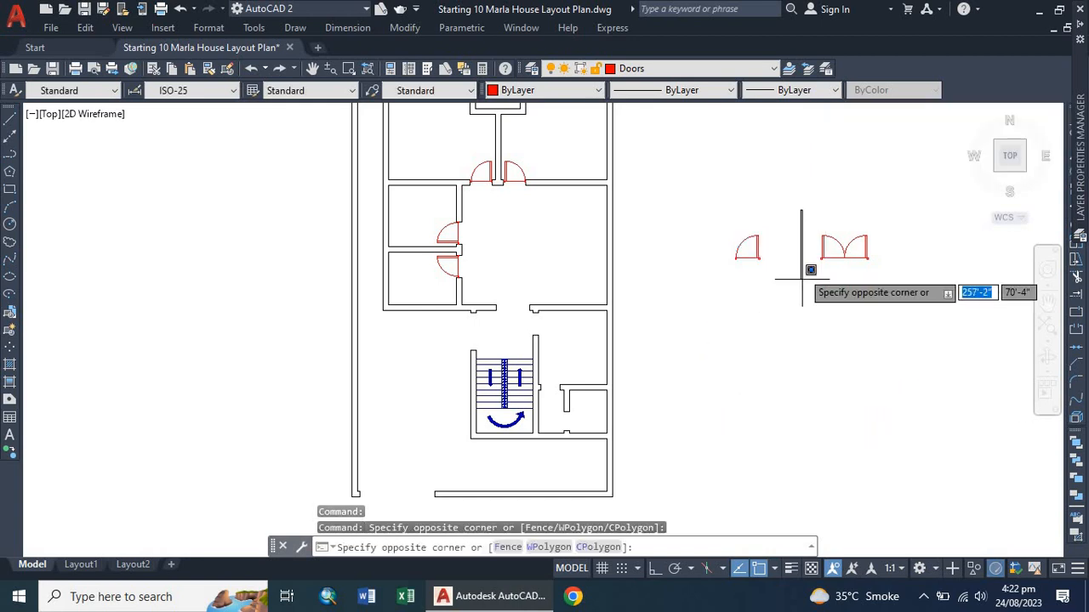
left_click(926, 287)
scroll(775, 279, "down", 4)
scroll(697, 291, "up", 10)
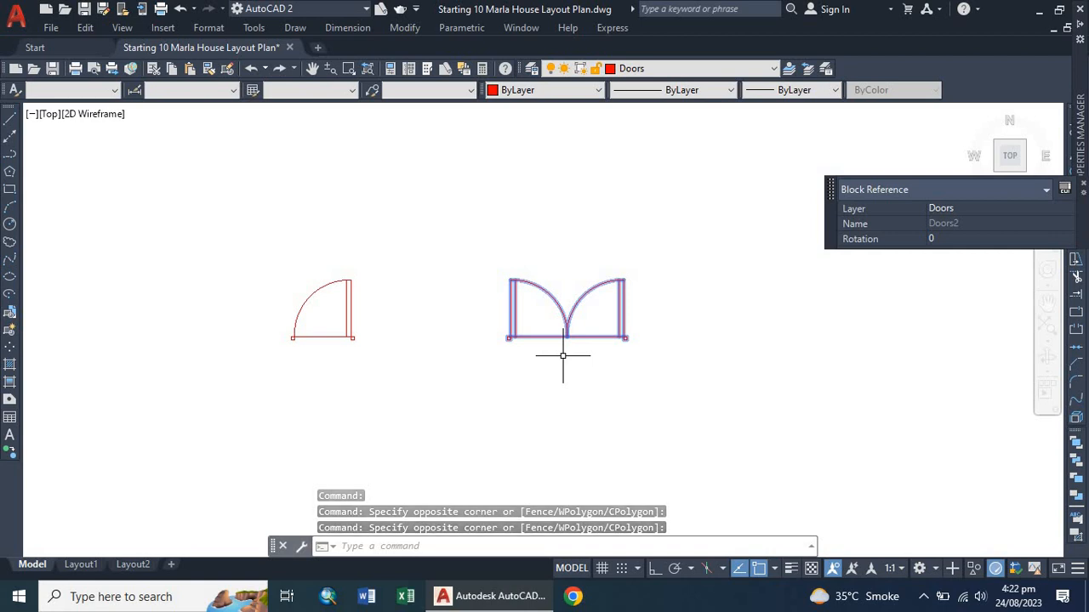
scroll(561, 353, "up", 2)
type("m")
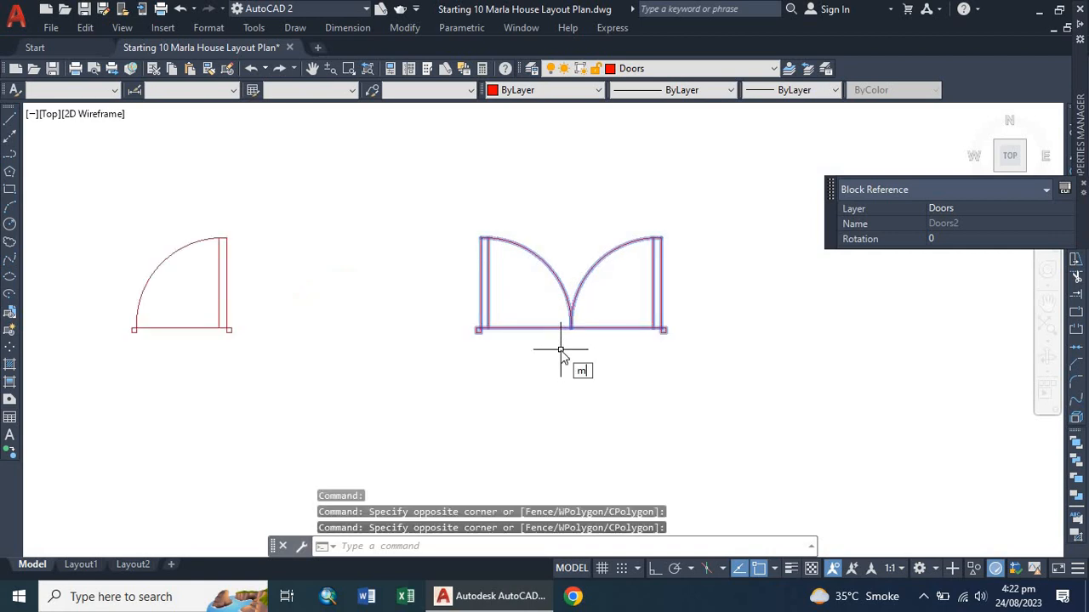
key("Return")
scroll(547, 329, "up", 2)
left_click(591, 327)
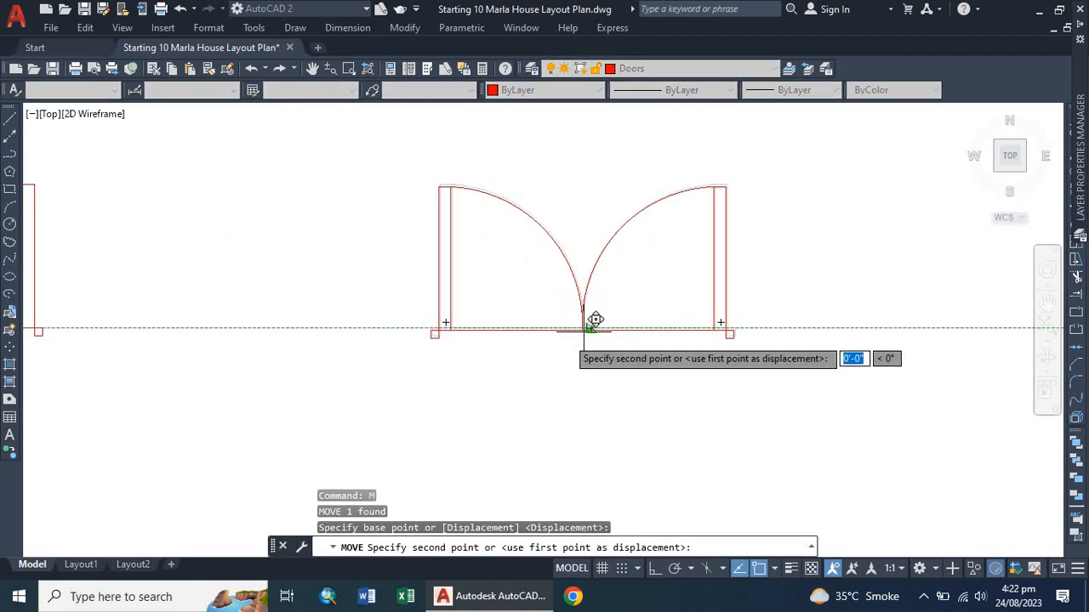
key("Escape")
Copy the double door block to a spot just above the opening in the corridor's lower wall.
left_click(387, 161)
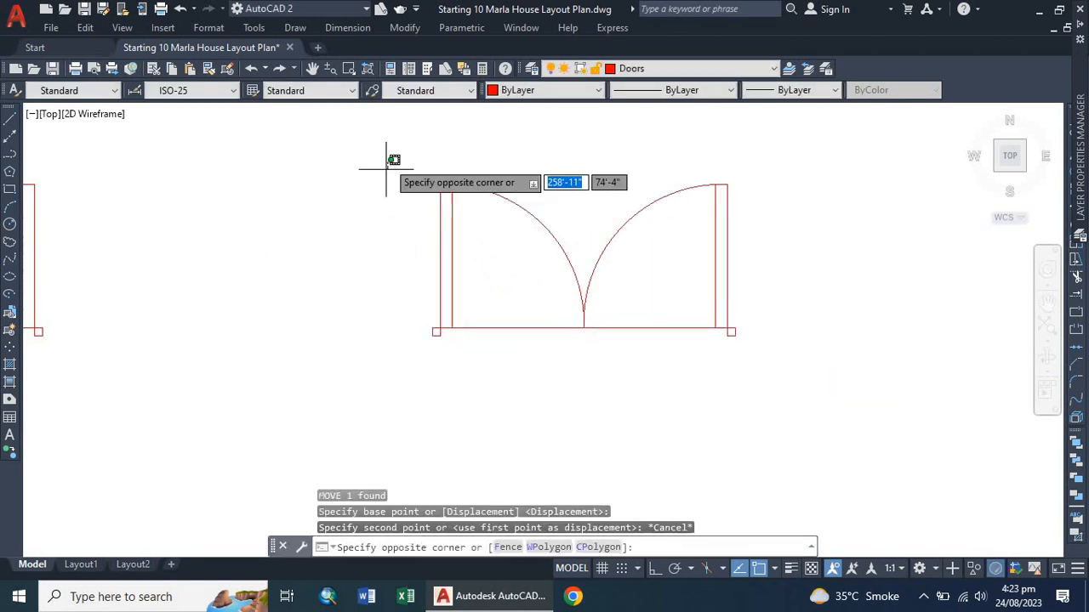
left_click(807, 408)
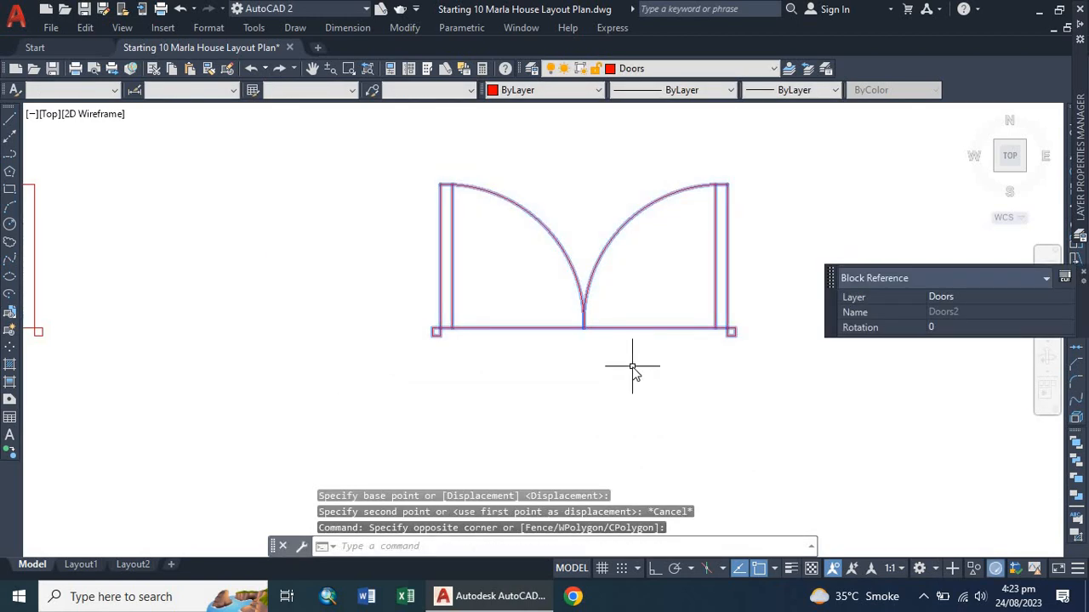
type("co")
key("Return")
left_click(584, 329)
scroll(593, 384, "down", 5)
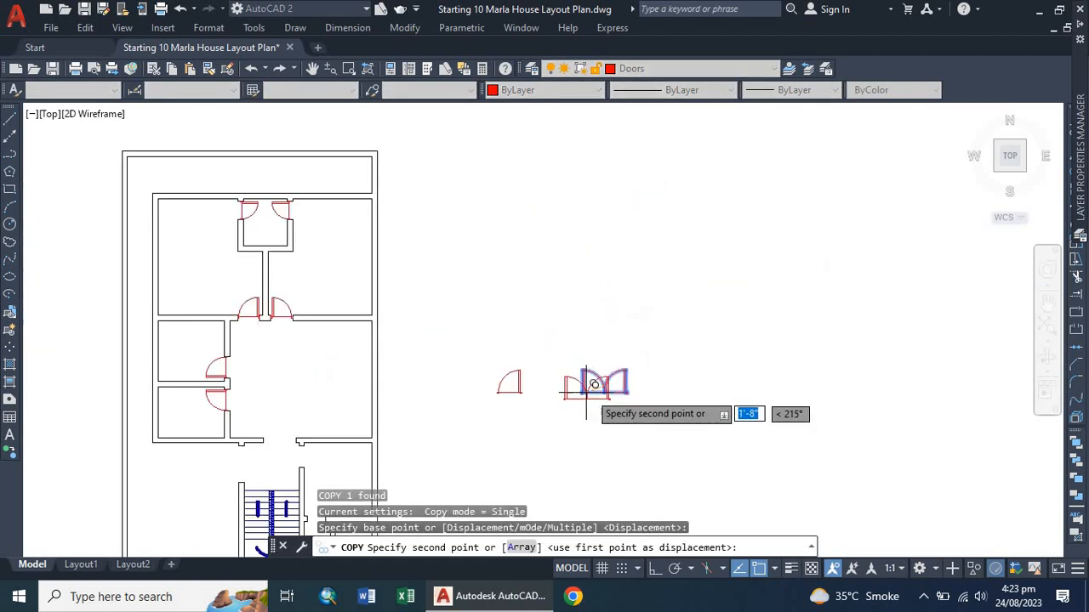
scroll(268, 425, "up", 4)
left_click(298, 393)
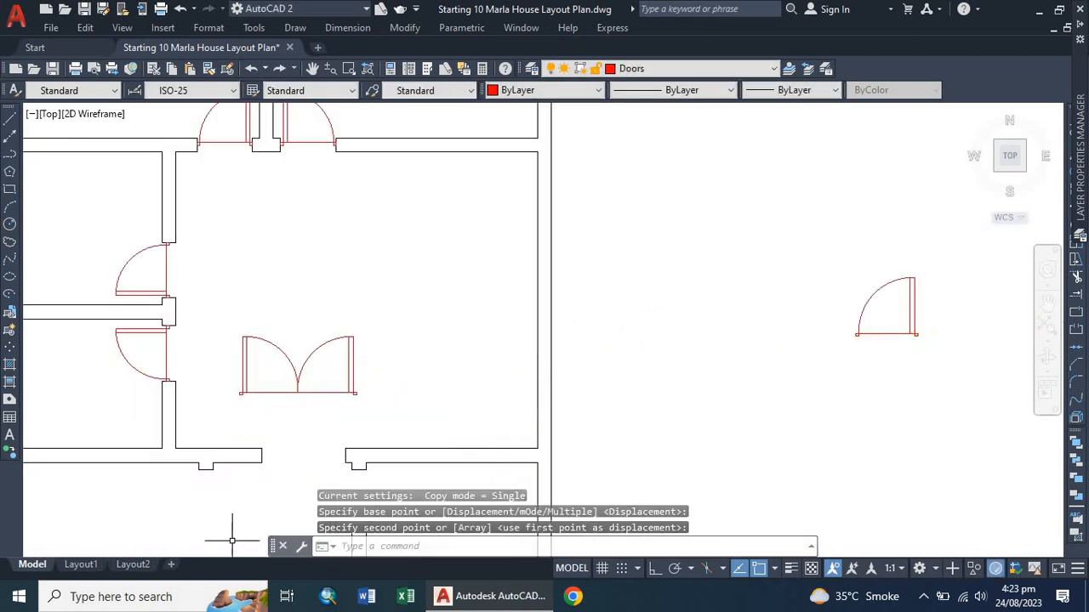
Start aligning the copied double door, matching its lower-left corner to the opening's left wall end.
scroll(232, 540, "up", 2)
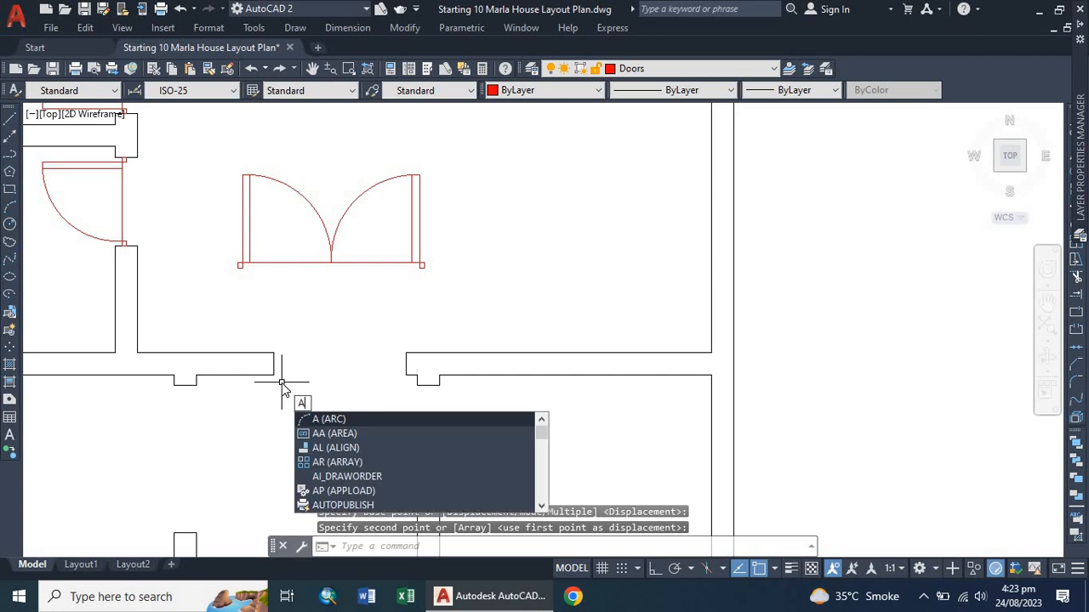
type("l")
key("Return")
left_click(293, 264)
left_click(293, 264)
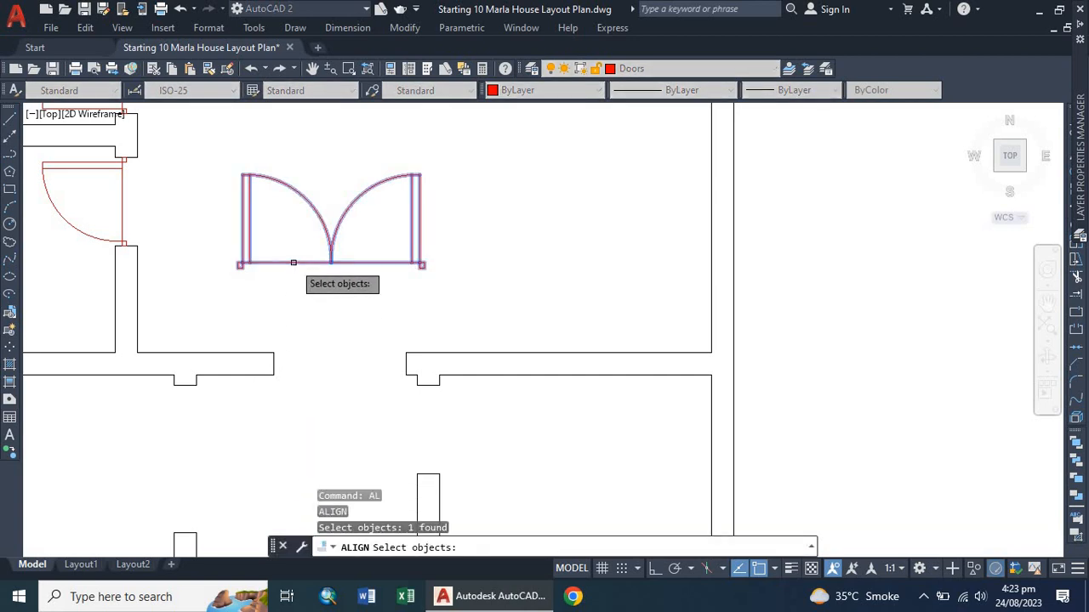
key("Return")
scroll(211, 271, "up", 4)
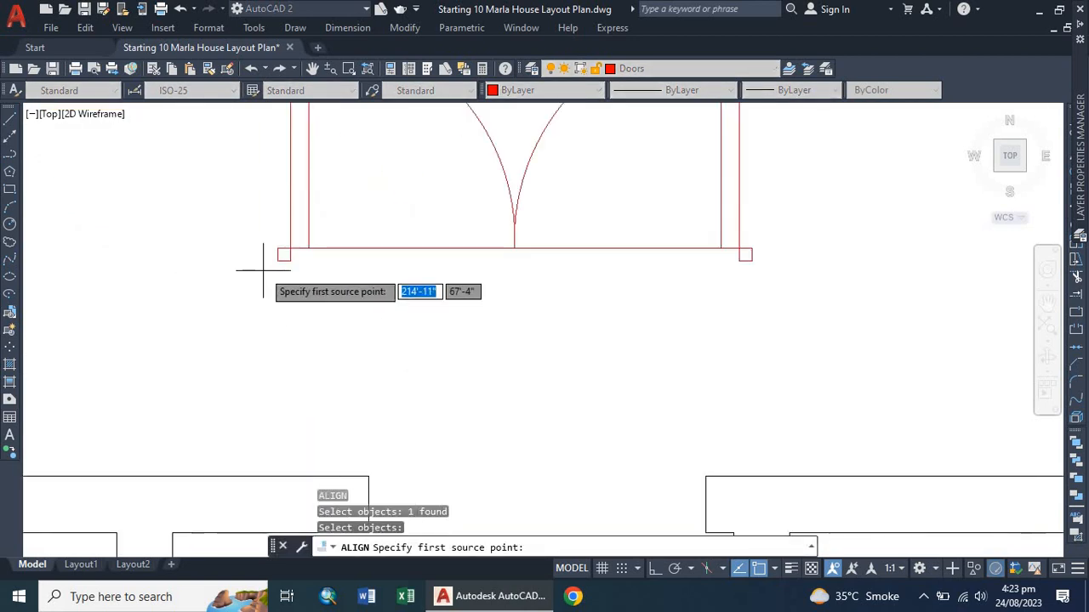
left_click(279, 260)
scroll(376, 382, "down", 2)
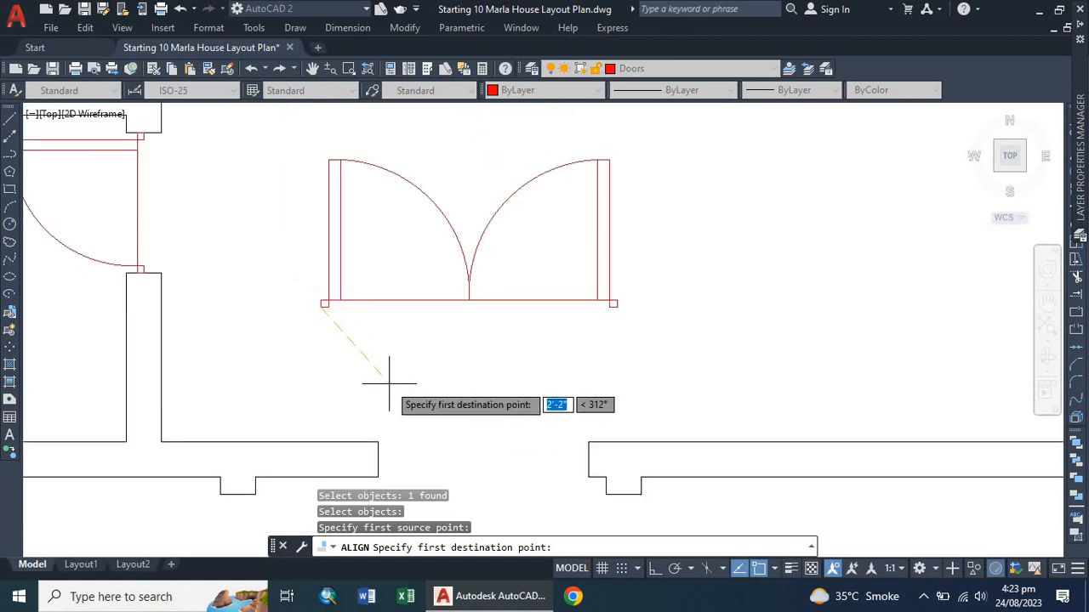
left_click(378, 445)
Match the double door's lower-right corner to the opening's right wall end and scale it to fit.
left_click(613, 303)
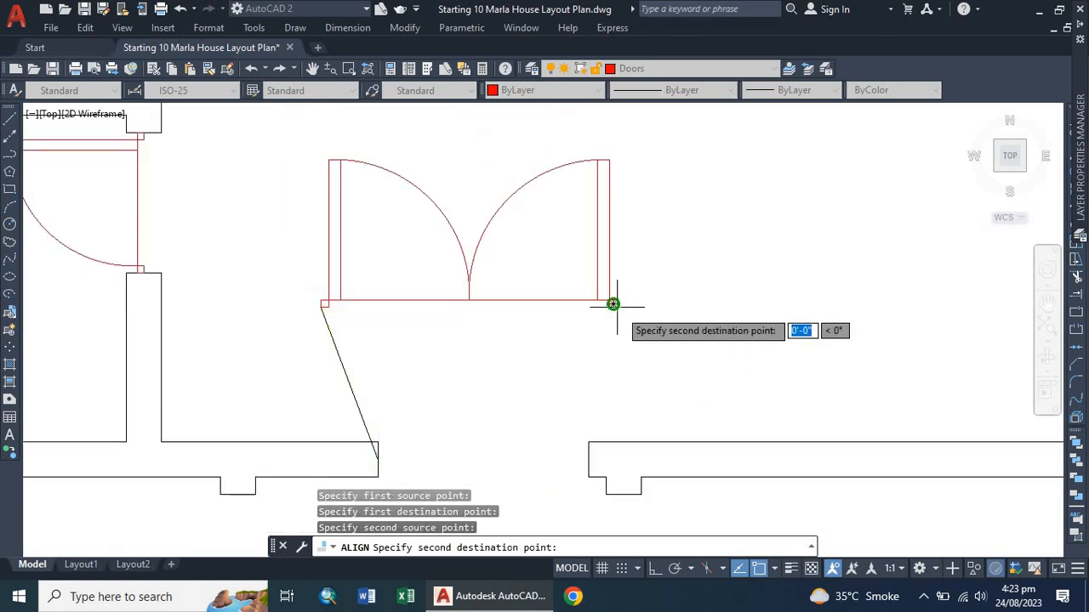
left_click(588, 443)
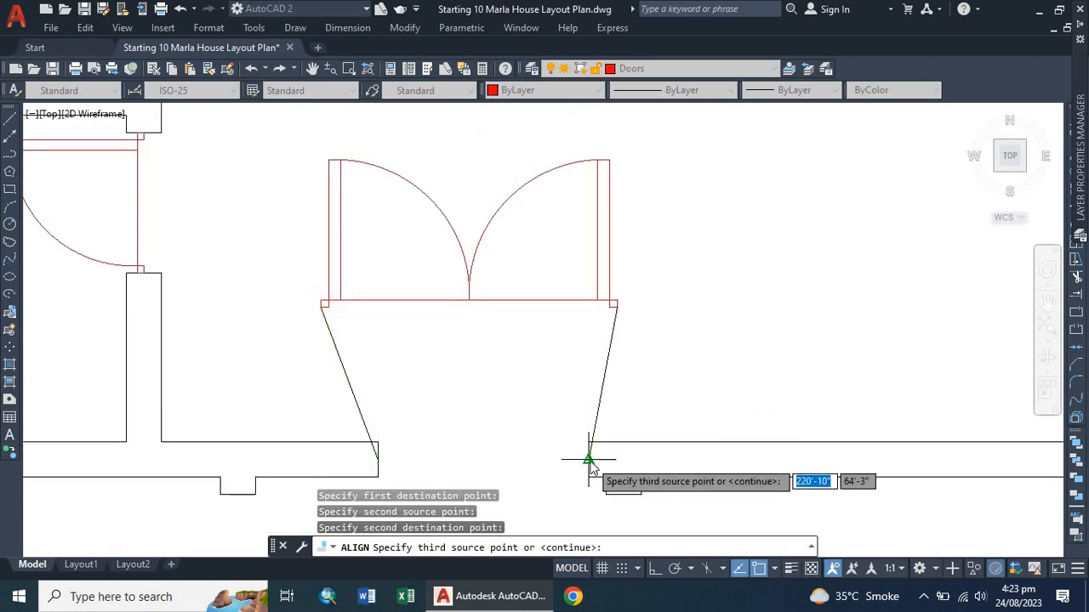
key("Return")
key("Return")
scroll(434, 311, "down", 6)
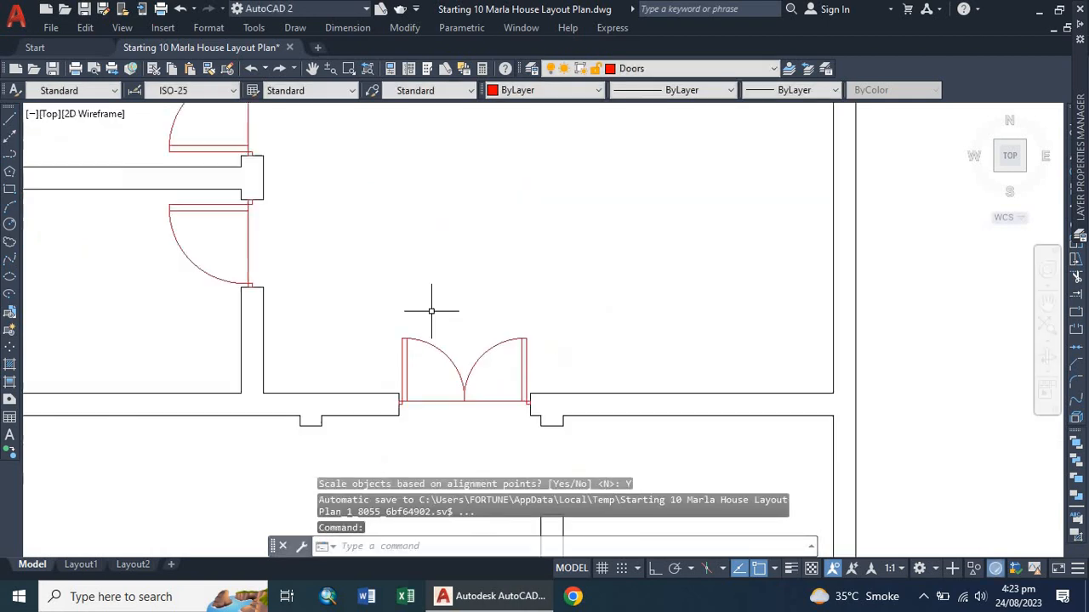
scroll(451, 335, "up", 4)
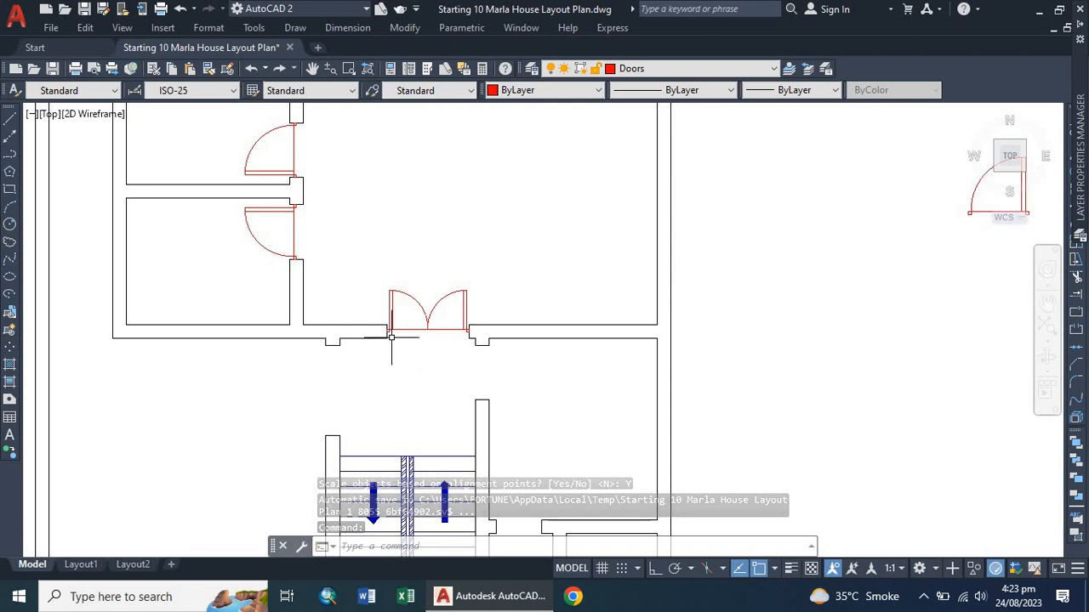
scroll(423, 344, "down", 4)
scroll(333, 273, "down", 3)
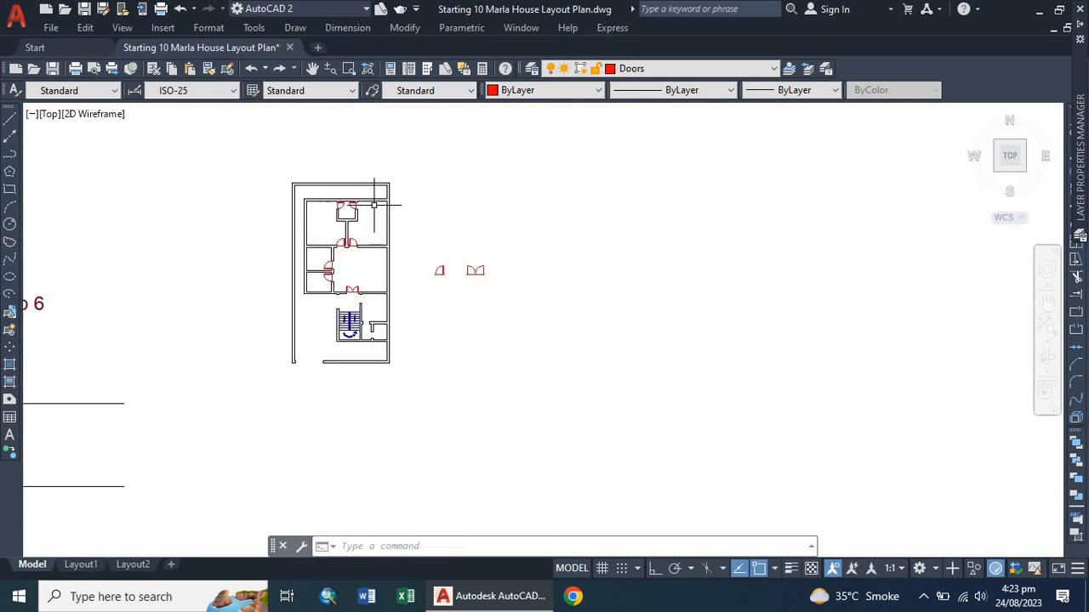
scroll(366, 324, "up", 6)
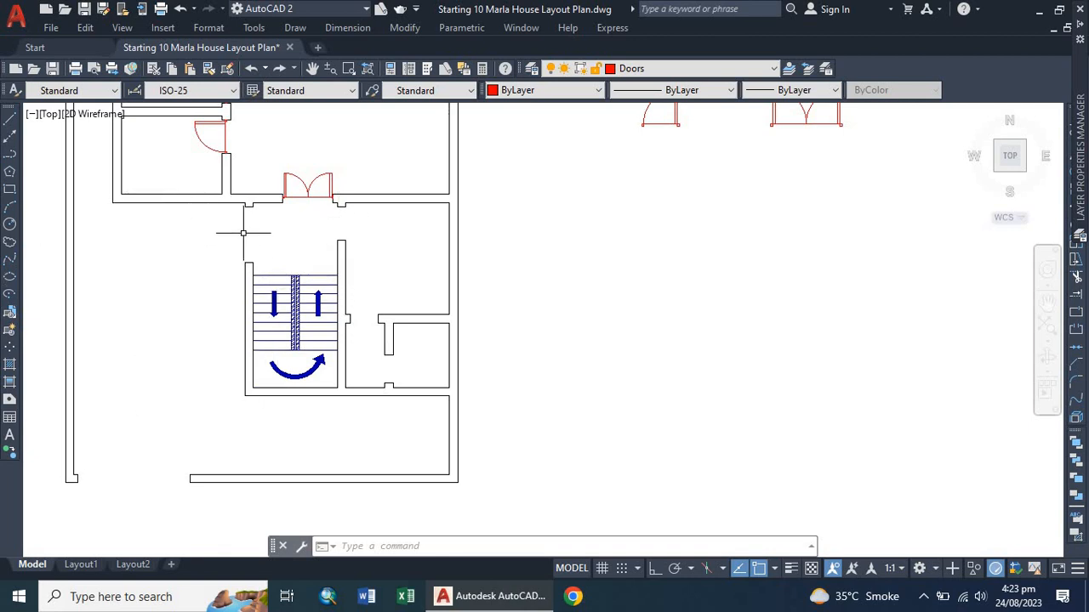
Copy a single door block from a room wall to a spot beside the corridor next to the staircase.
scroll(244, 232, "down", 6)
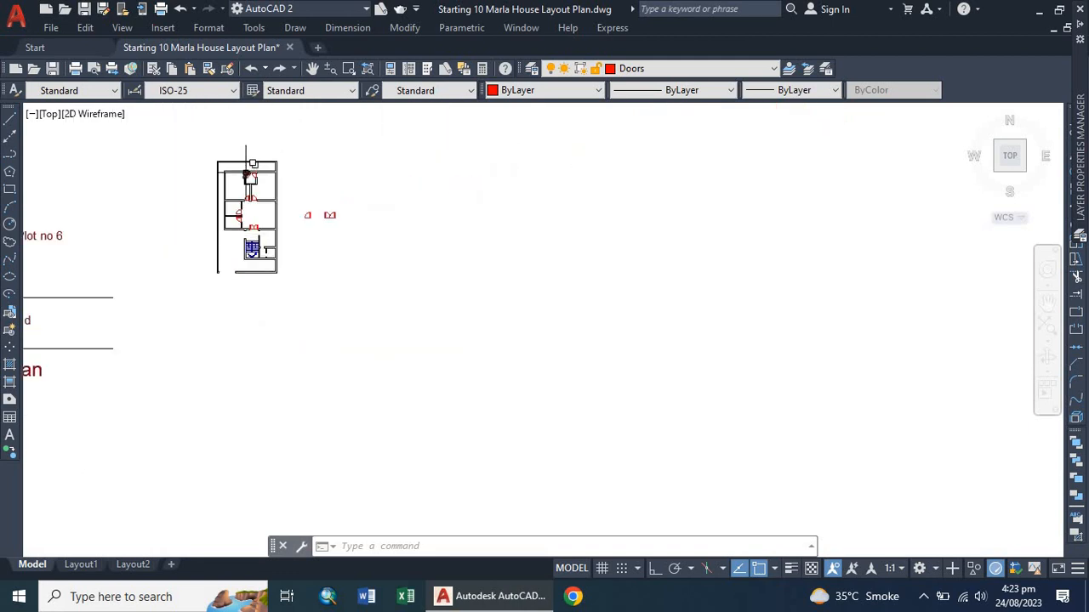
scroll(248, 181, "up", 3)
scroll(207, 402, "up", 4)
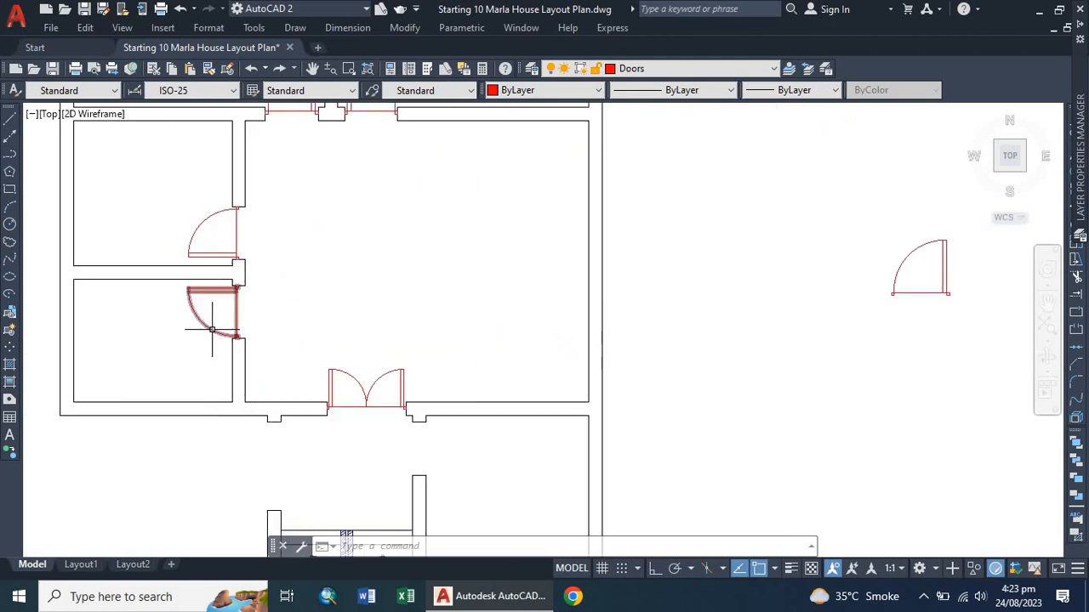
left_click(211, 329)
type("co")
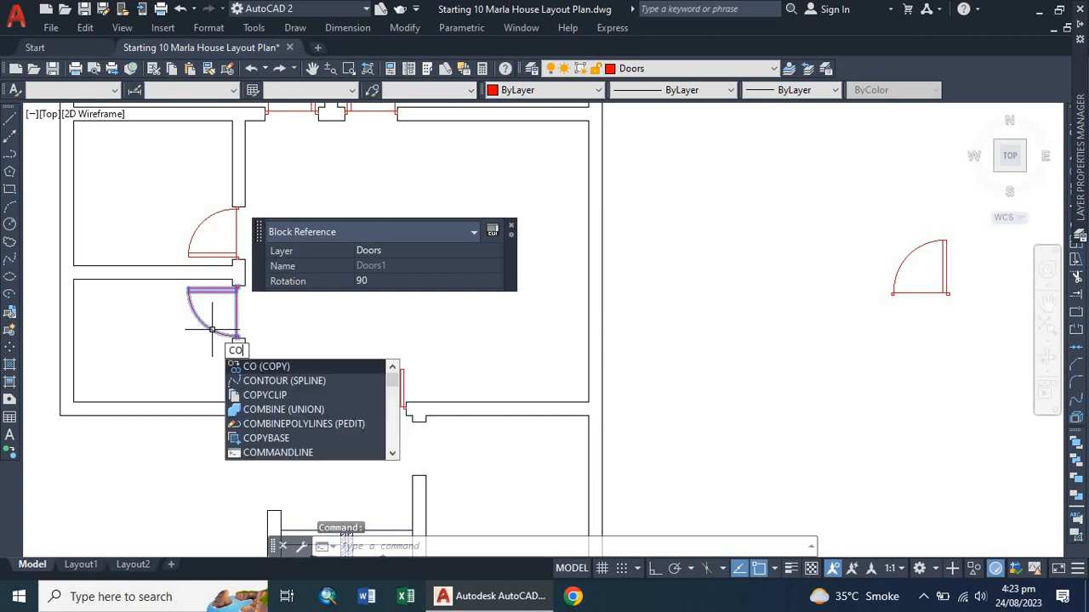
key("Return")
left_click(214, 291)
scroll(207, 319, "down", 4)
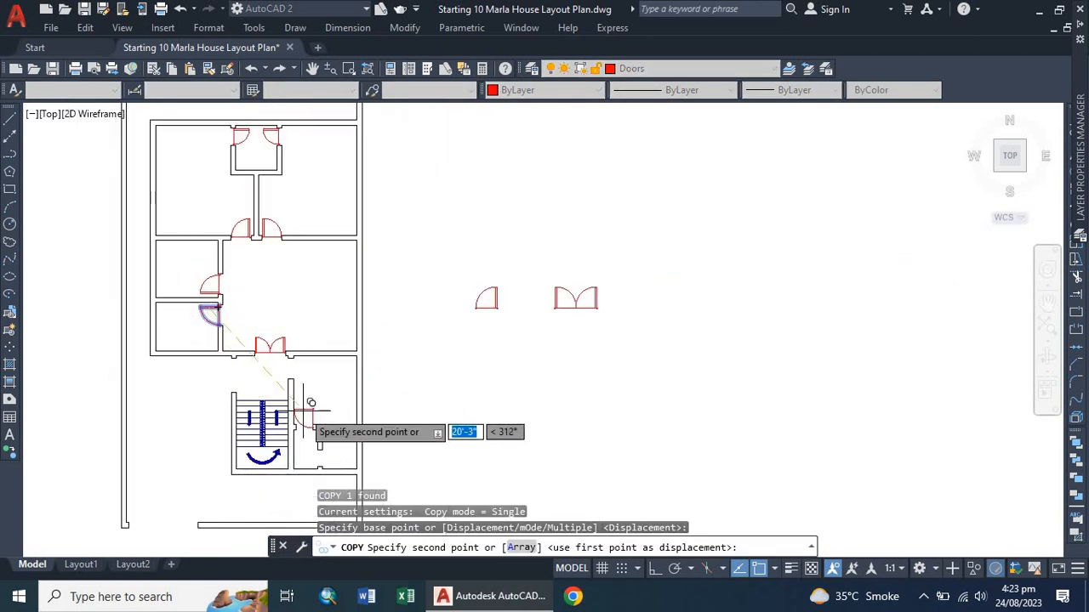
scroll(319, 443, "up", 3)
left_click(349, 256)
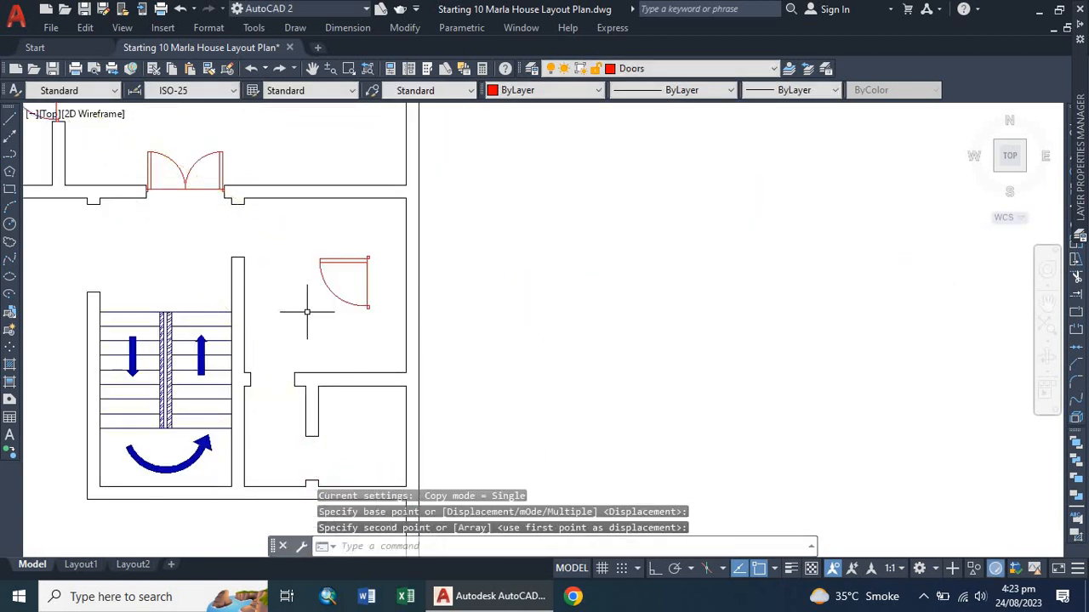
Rotate the copied single door 180 degrees about its lower-right corner.
left_click(341, 260)
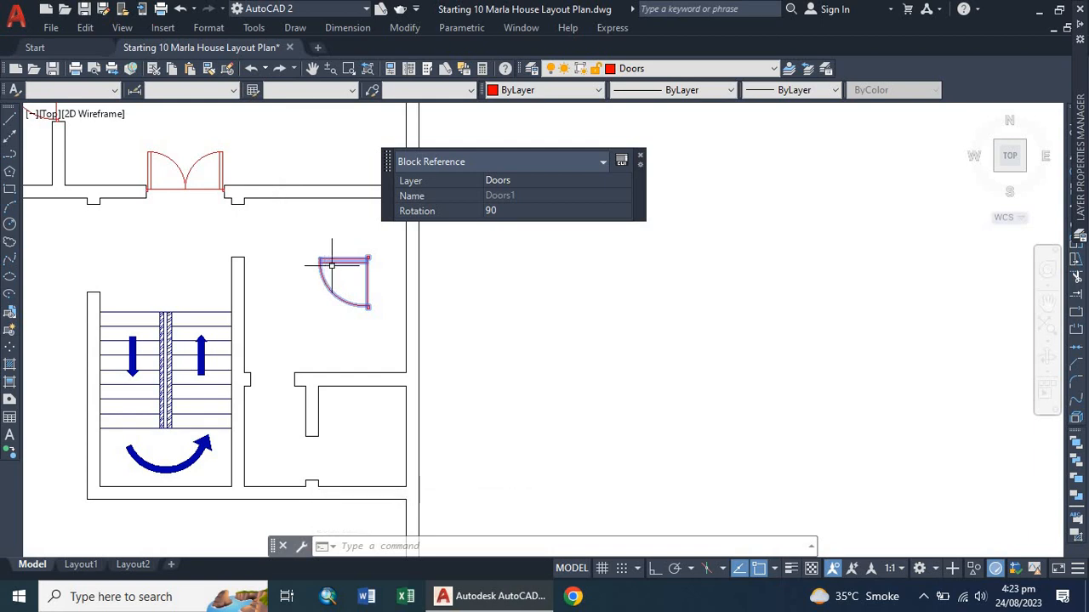
type("ro")
key("Return")
left_click(367, 306)
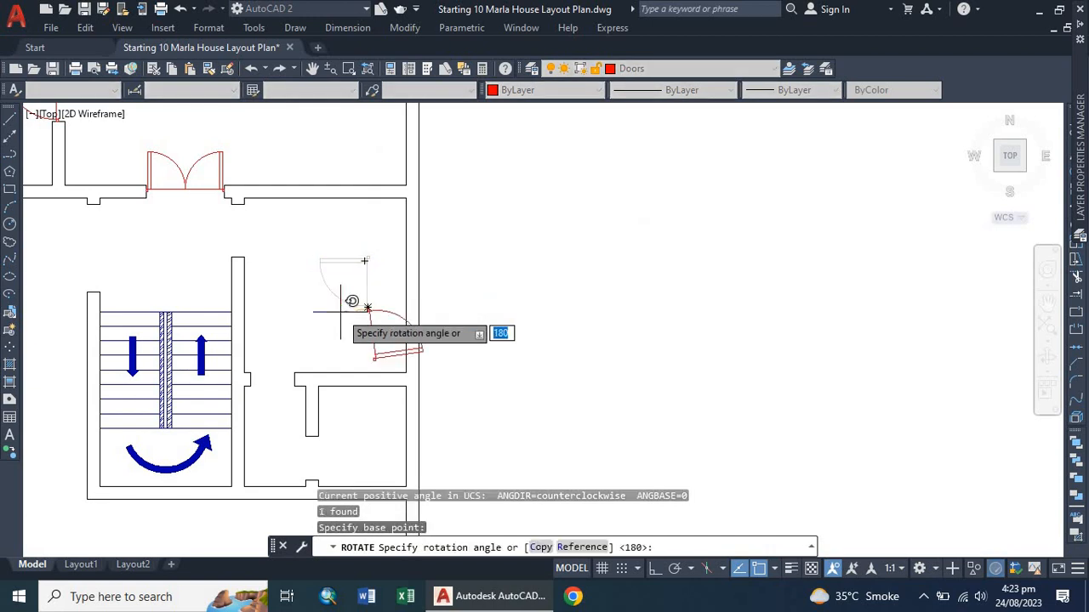
key("F8")
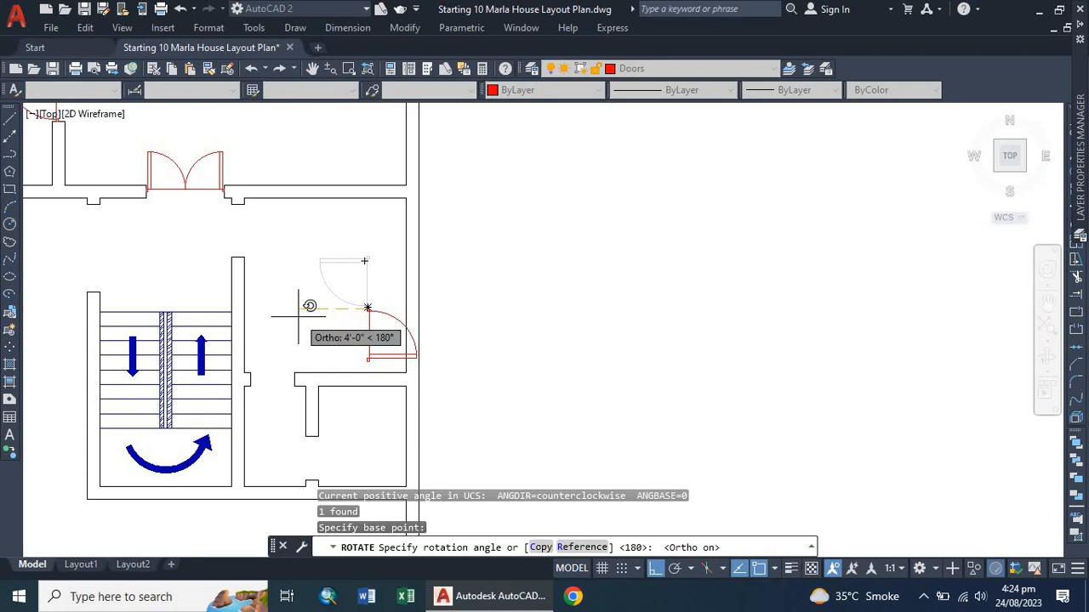
key("Escape")
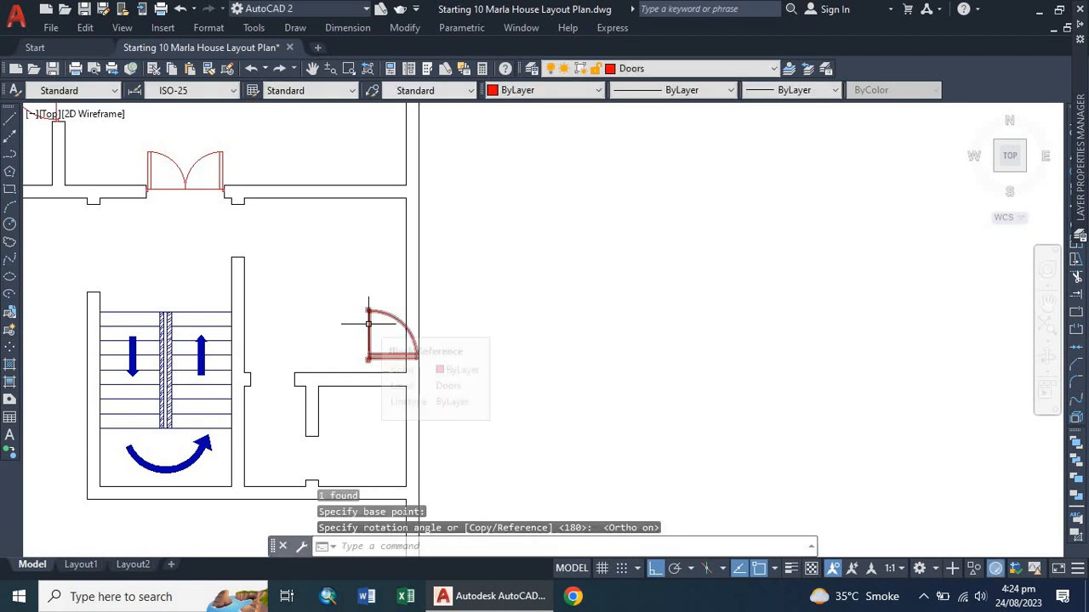
Mirror the rotated door about a horizontal line through its hinge end, erasing the source.
left_click(369, 323)
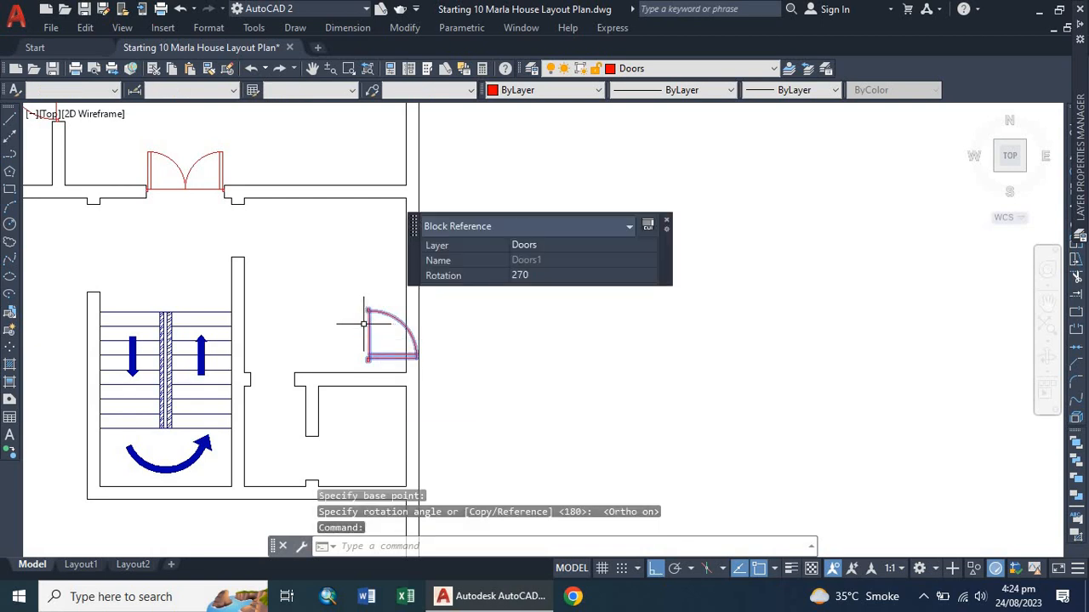
type("mi")
key("Return")
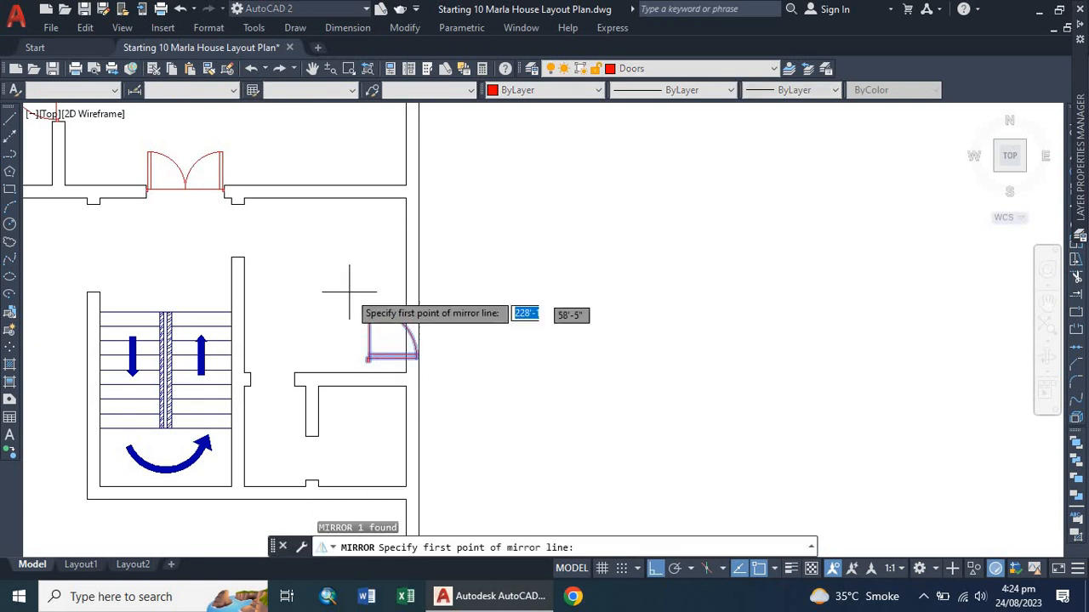
scroll(358, 288, "up", 8)
left_click(460, 405)
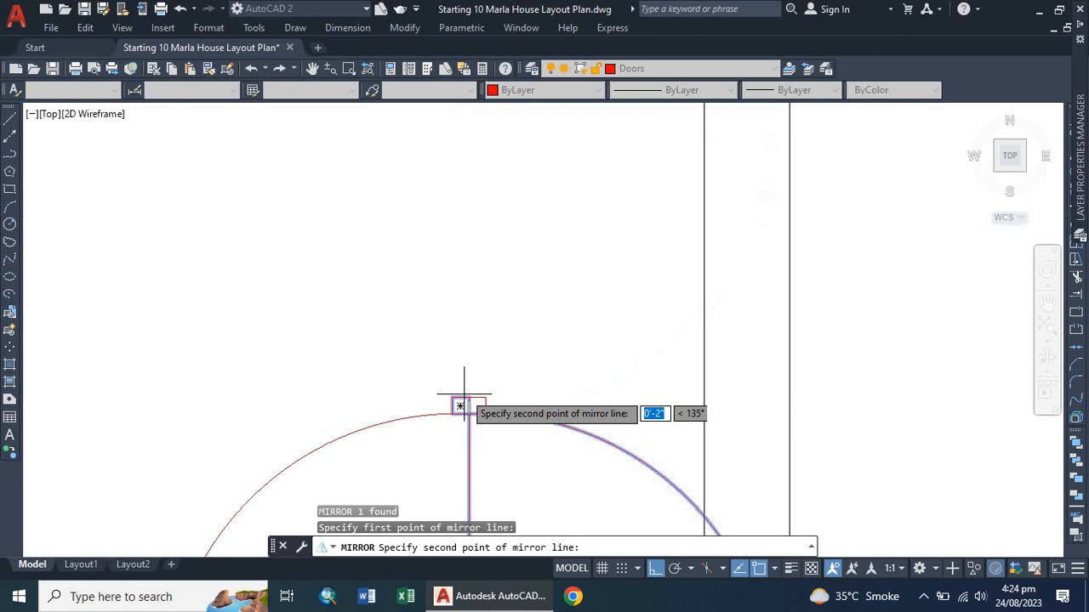
left_click(622, 402)
left_click(646, 445)
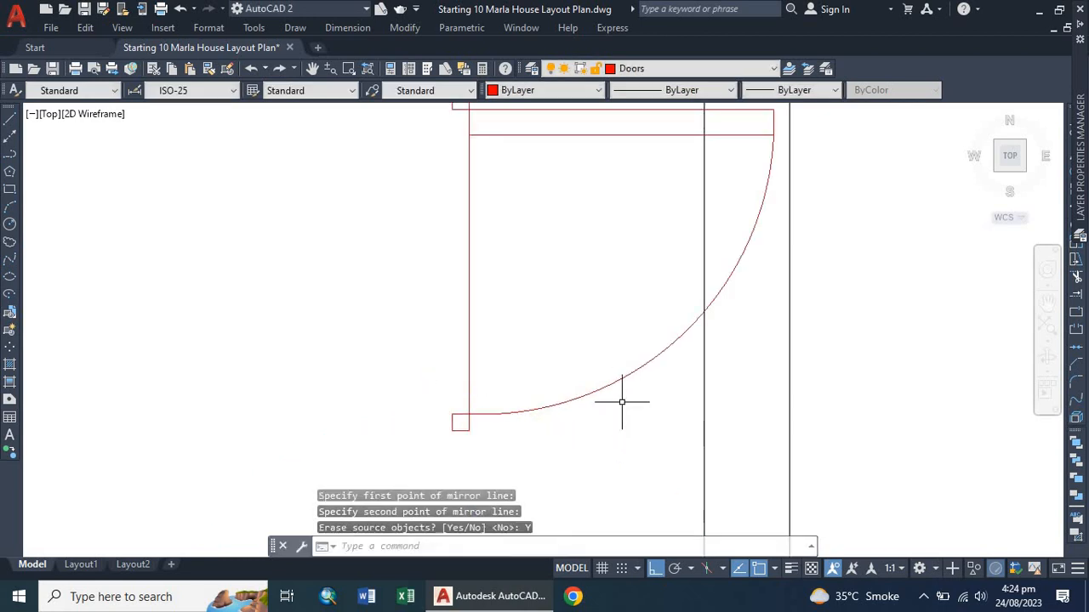
scroll(280, 345, "down", 8)
scroll(275, 309, "up", 2)
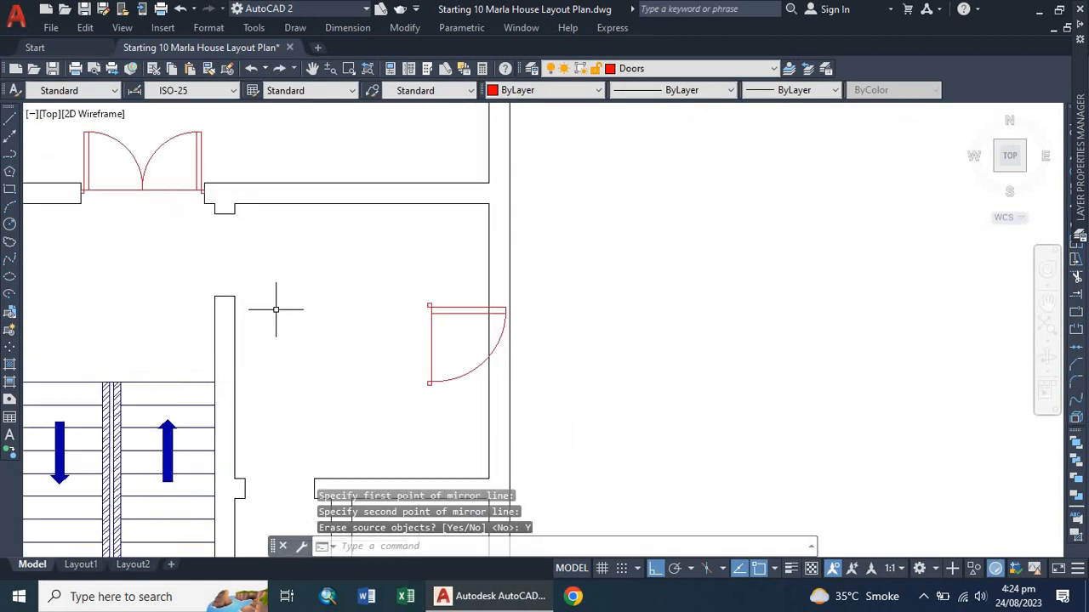
Start aligning the mirrored door, matching its hinge corner to the wall end of the opening above the staircase.
left_click(434, 312)
left_click(337, 298)
left_click(305, 345)
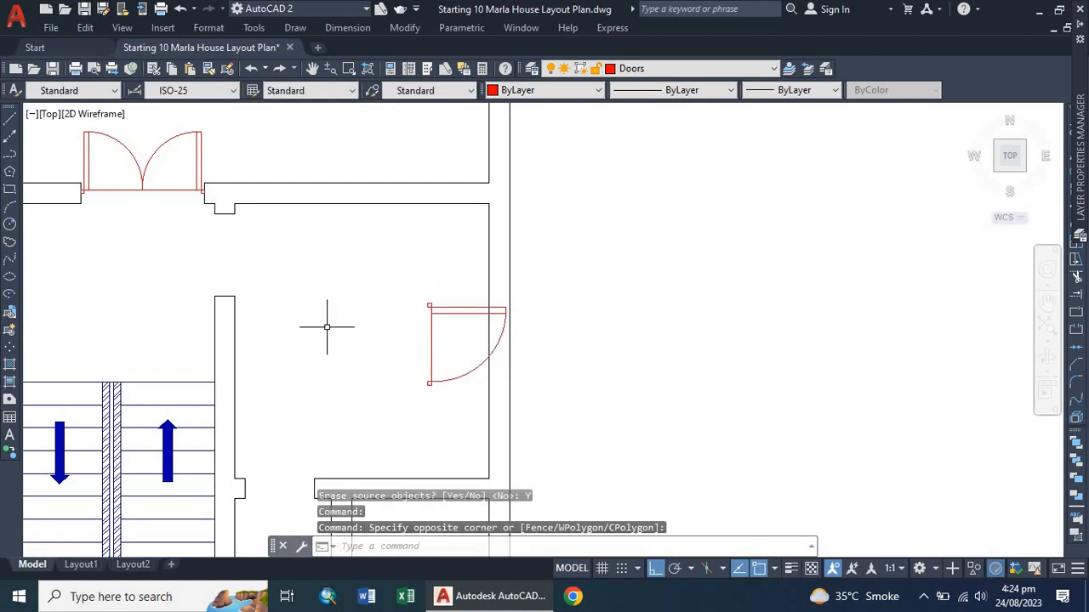
left_click(431, 310)
type("A")
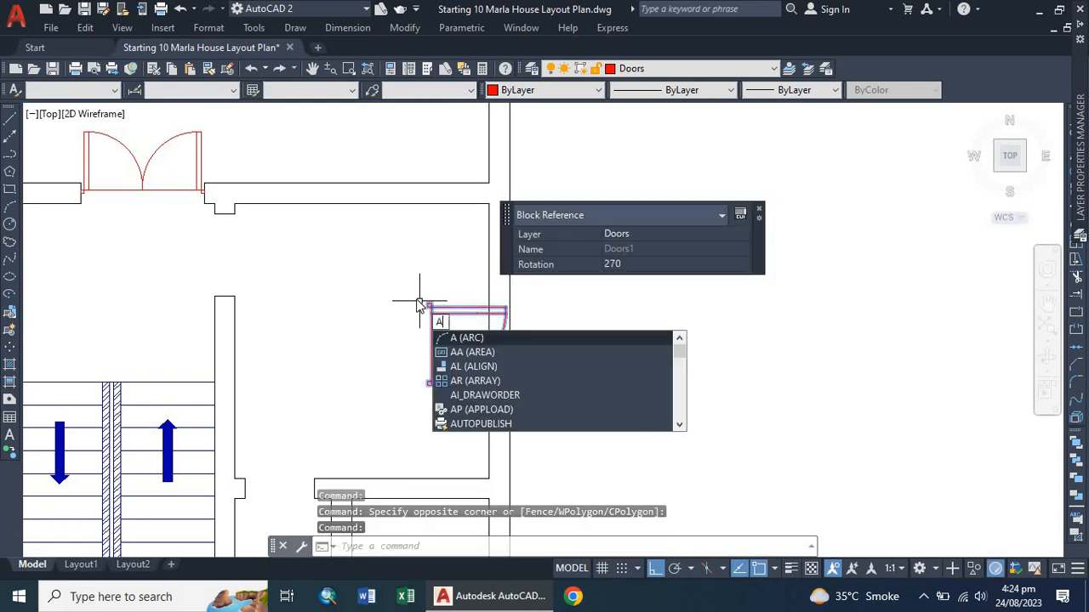
type("L")
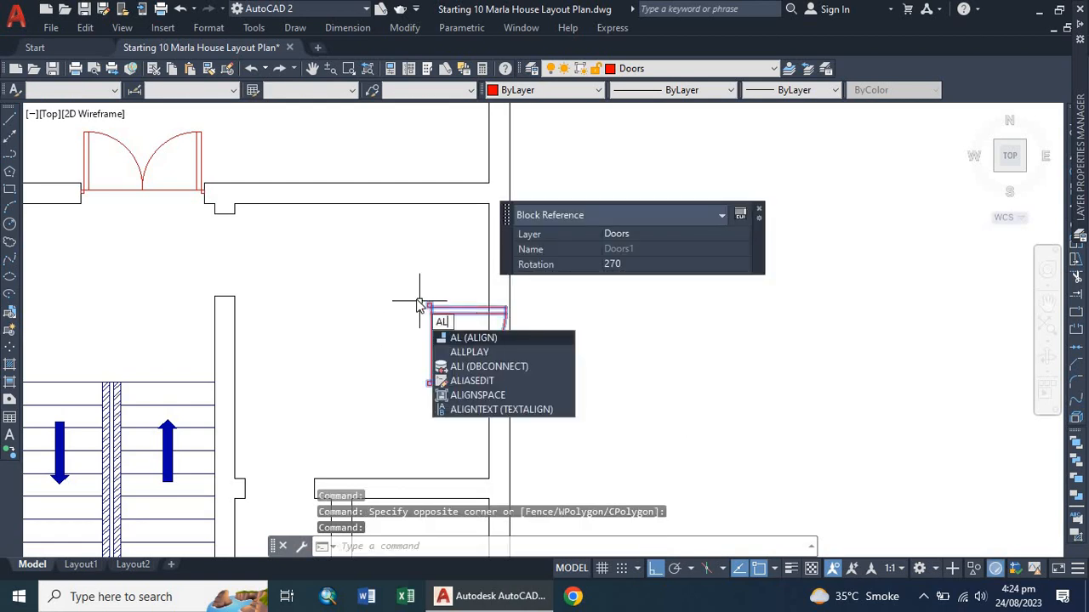
key("Return")
scroll(416, 305, "up", 6)
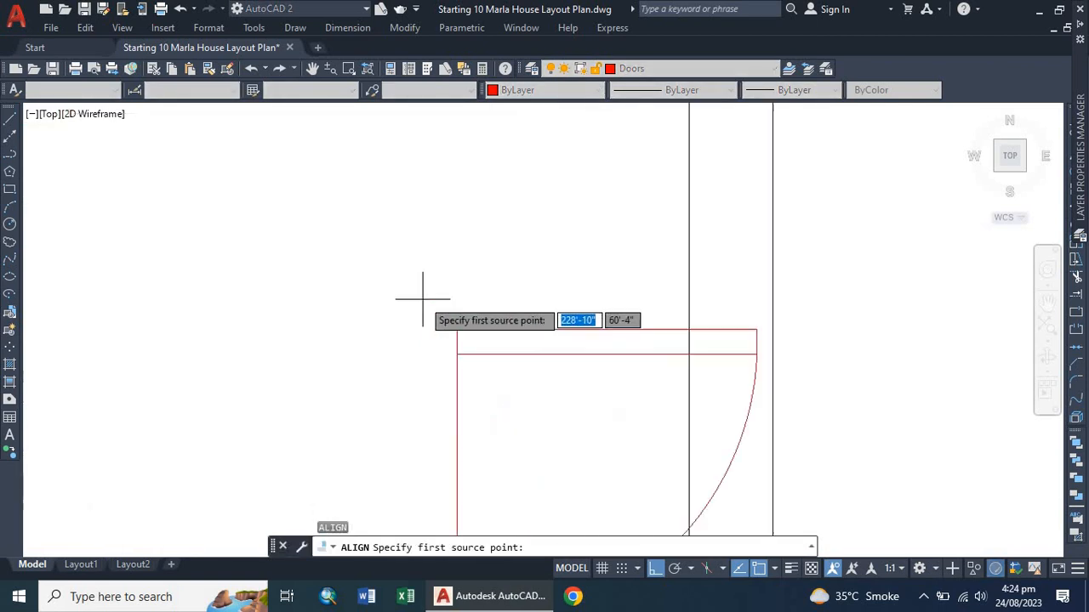
left_click(443, 315)
scroll(351, 335, "down", 6)
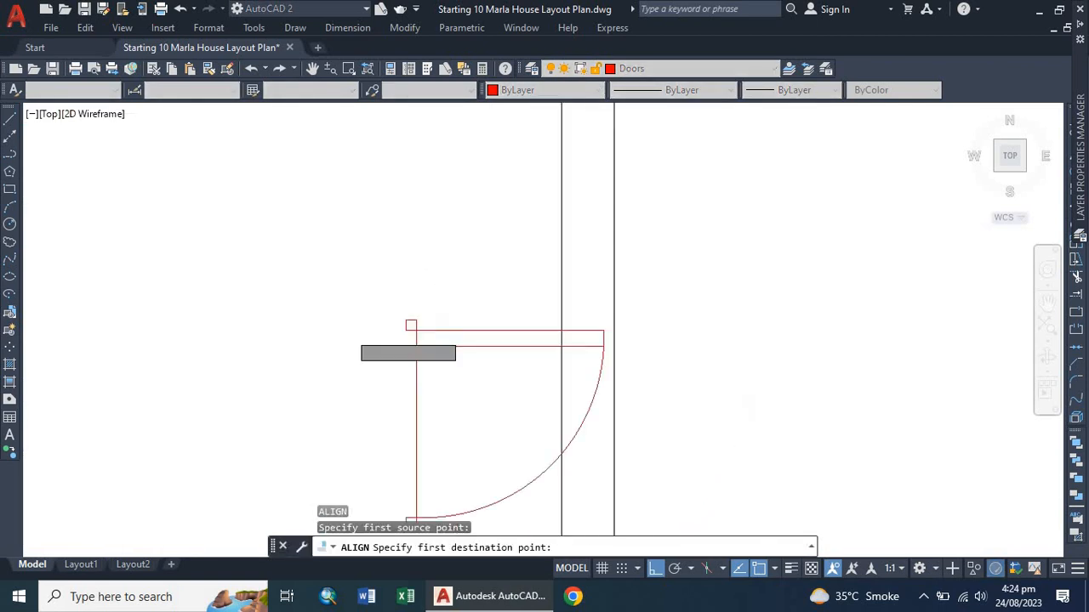
left_click(170, 240)
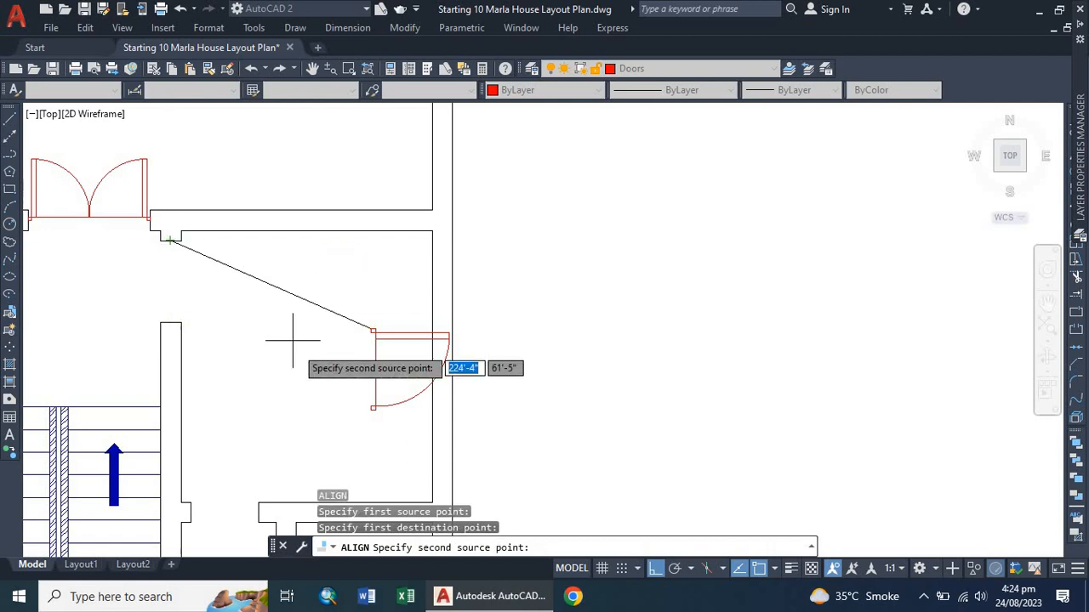
Match the door's other corner to the opposite wall end of that opening and scale it to fit.
scroll(362, 402, "up", 5)
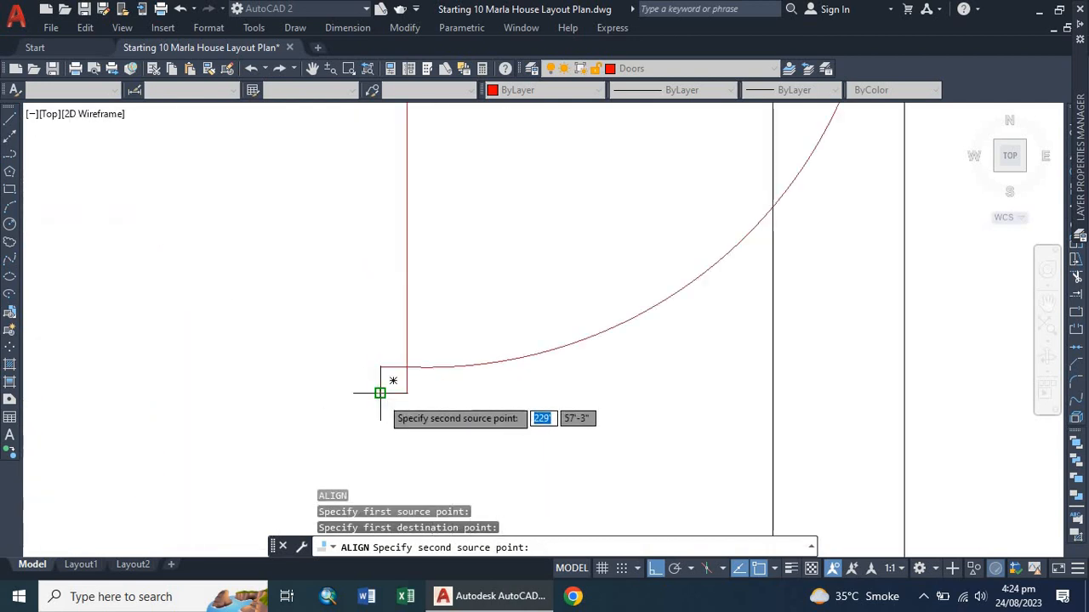
left_click(390, 382)
scroll(247, 341, "down", 7)
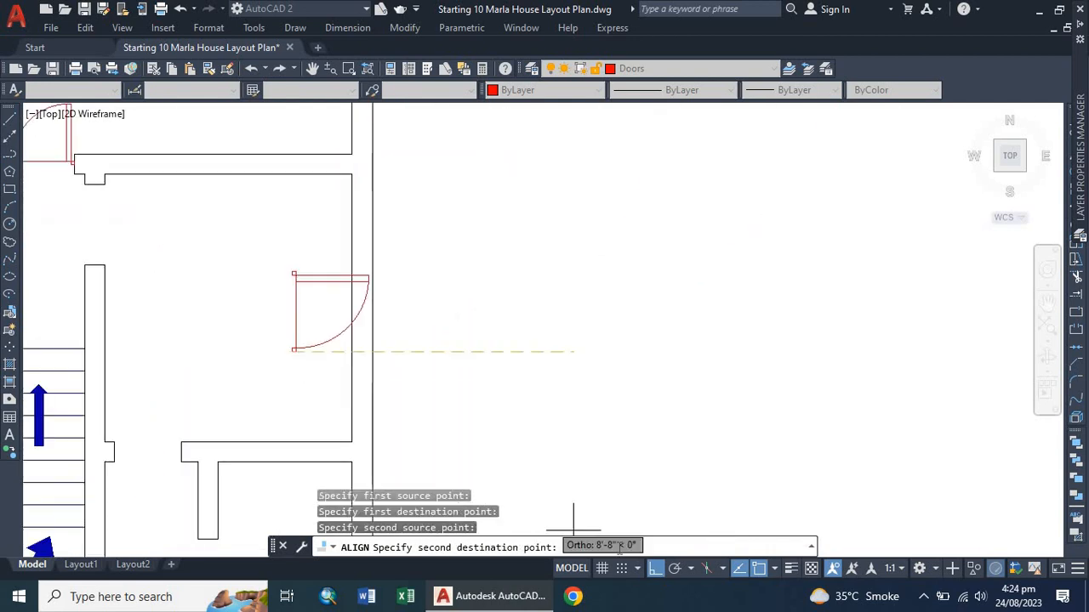
left_click(655, 568)
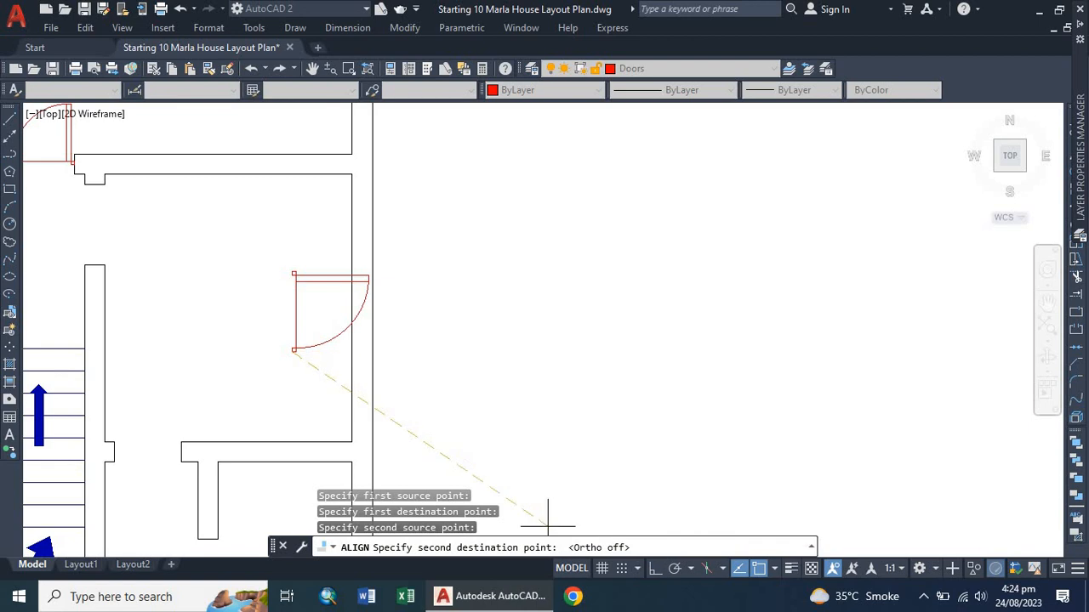
left_click(95, 266)
key("Return")
key("Return")
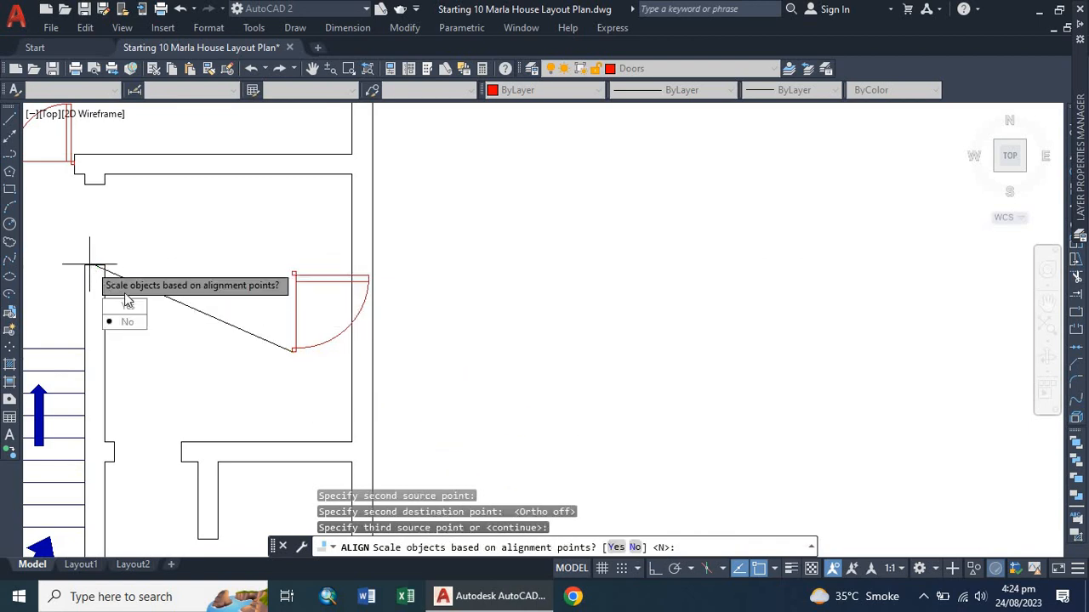
left_click(128, 311)
Review the aligned door in the corridor opening beside the staircase.
scroll(195, 236, "down", 2)
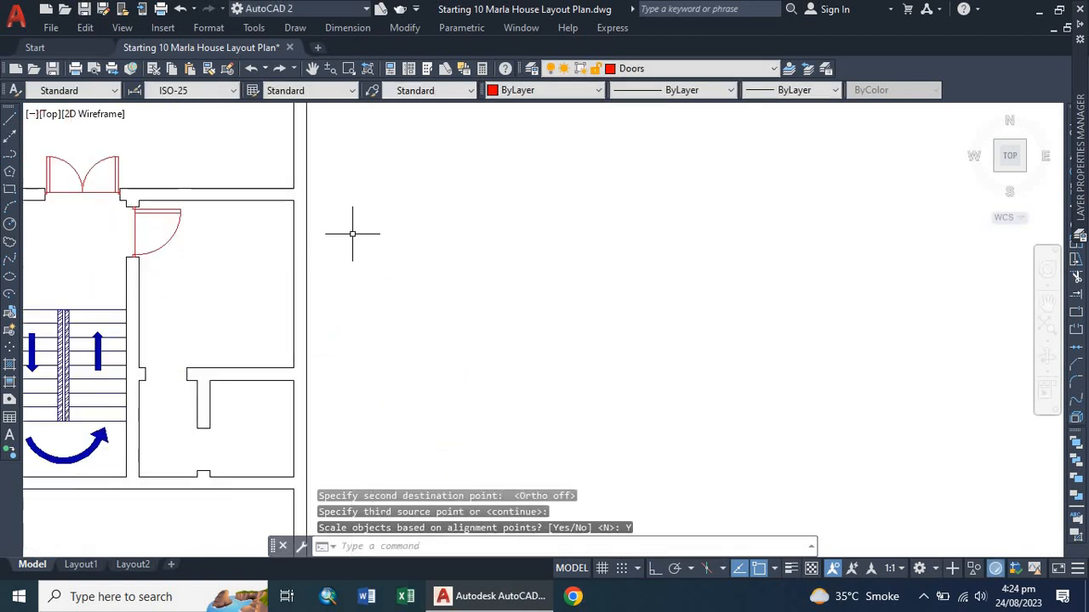
left_click(592, 189)
left_click(476, 311)
scroll(475, 274, "down", 3)
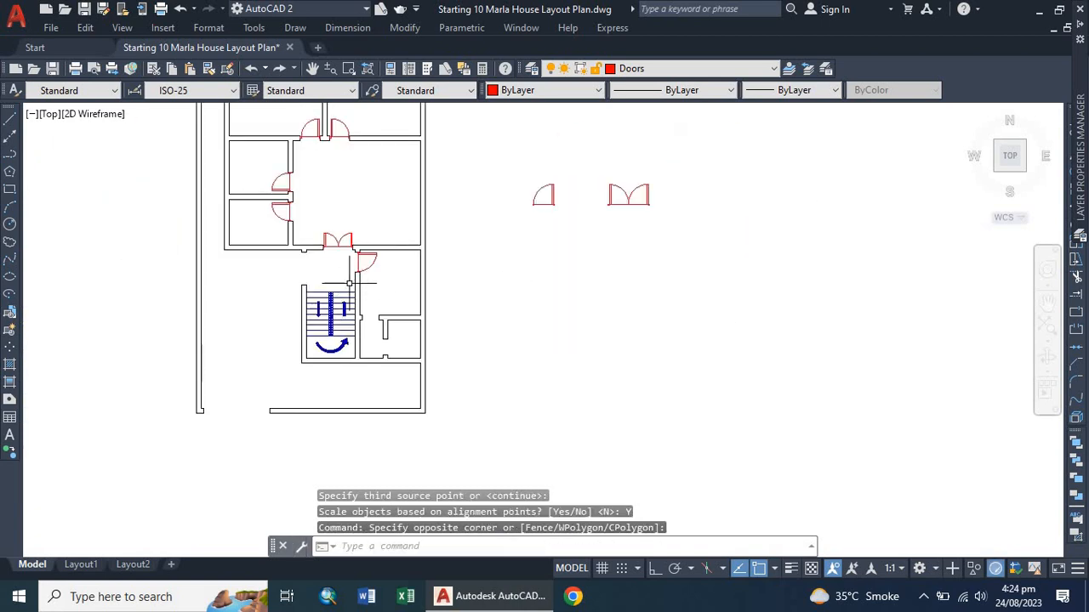
scroll(349, 283, "up", 3)
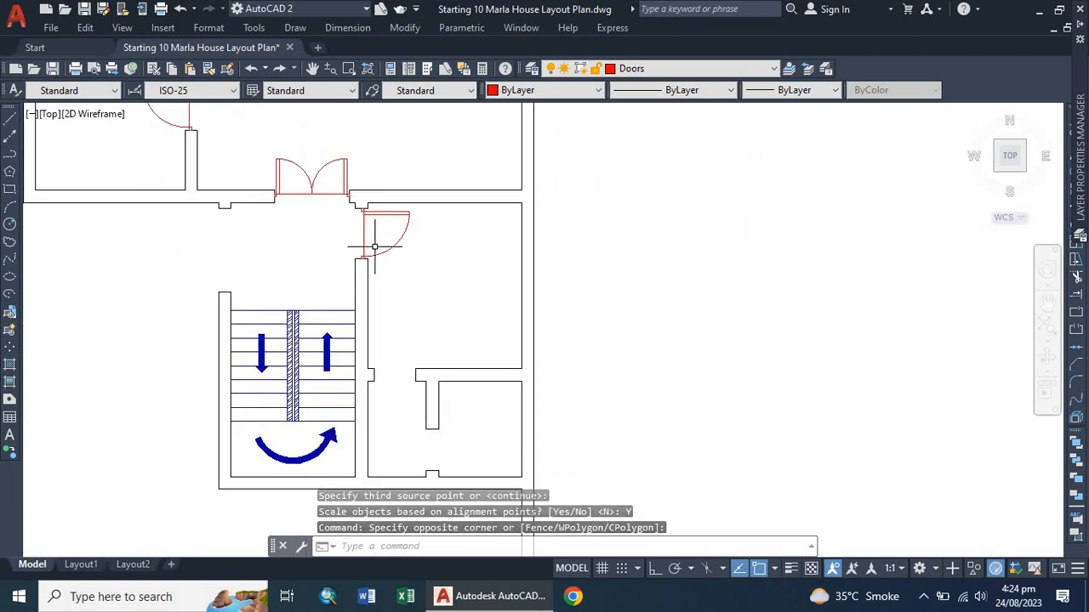
scroll(250, 213, "down", 2)
scroll(357, 244, "up", 1)
scroll(267, 260, "down", 1)
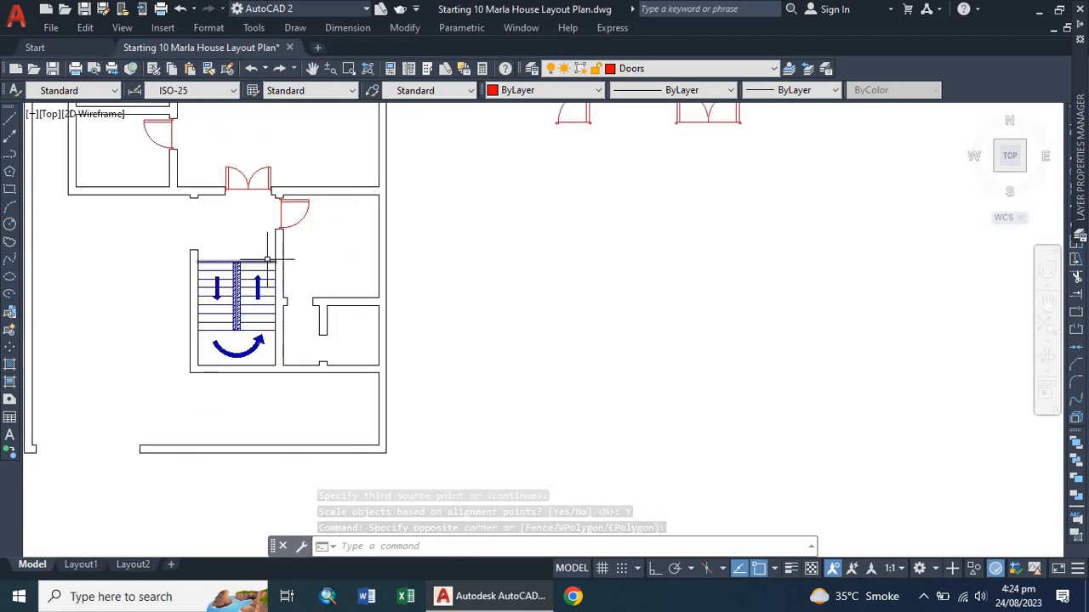
scroll(301, 293, "up", 2)
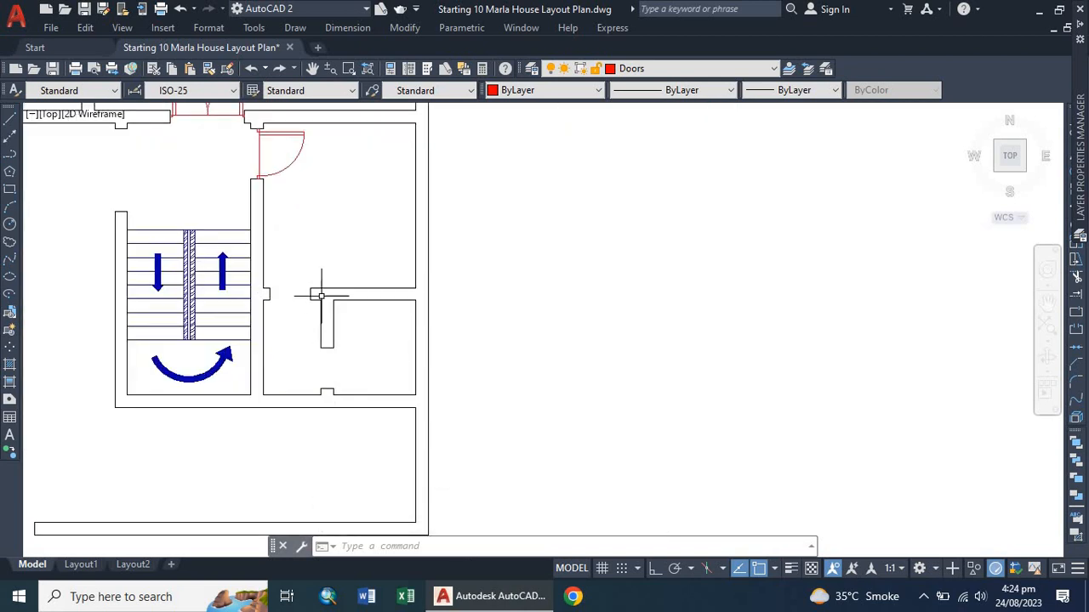
scroll(235, 291, "down", 4)
scroll(205, 236, "up", 4)
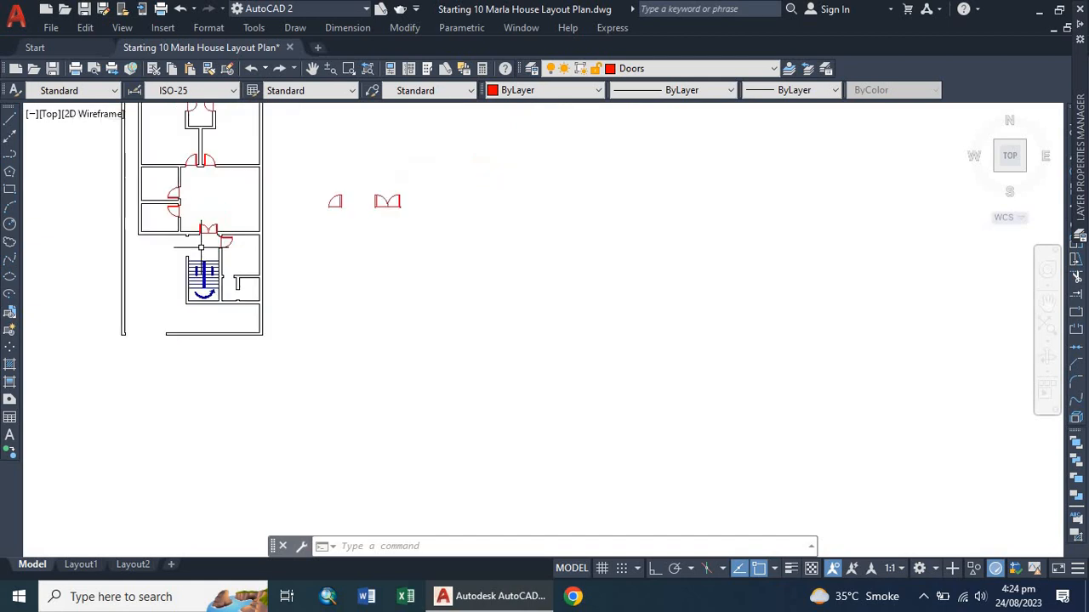
Copy the single door from the upper corridor wall into the room to the right of the staircase.
left_click(251, 177)
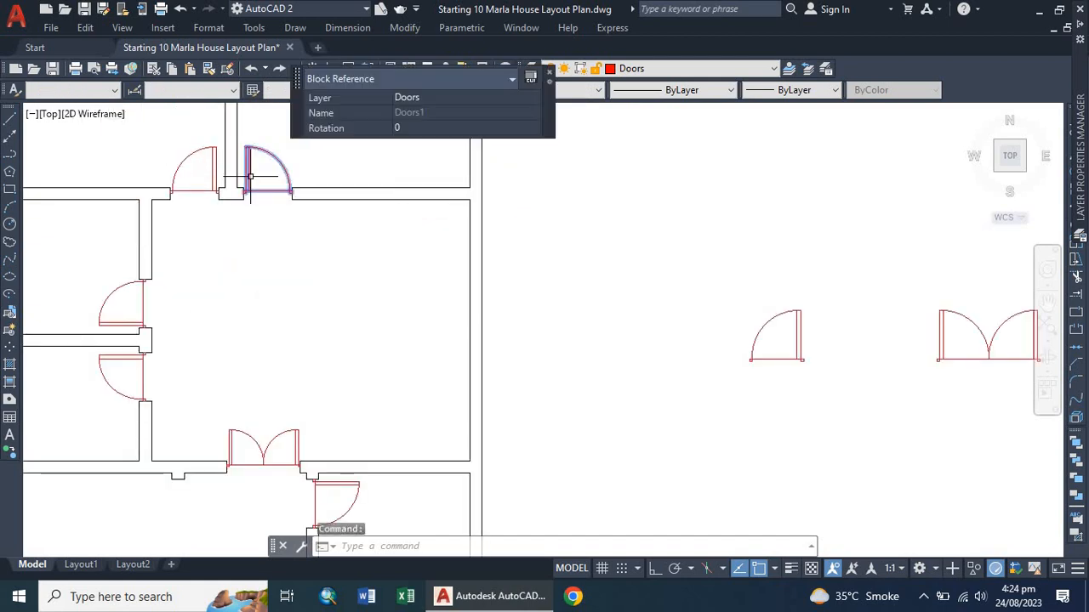
type("co")
key("Return")
left_click(247, 169)
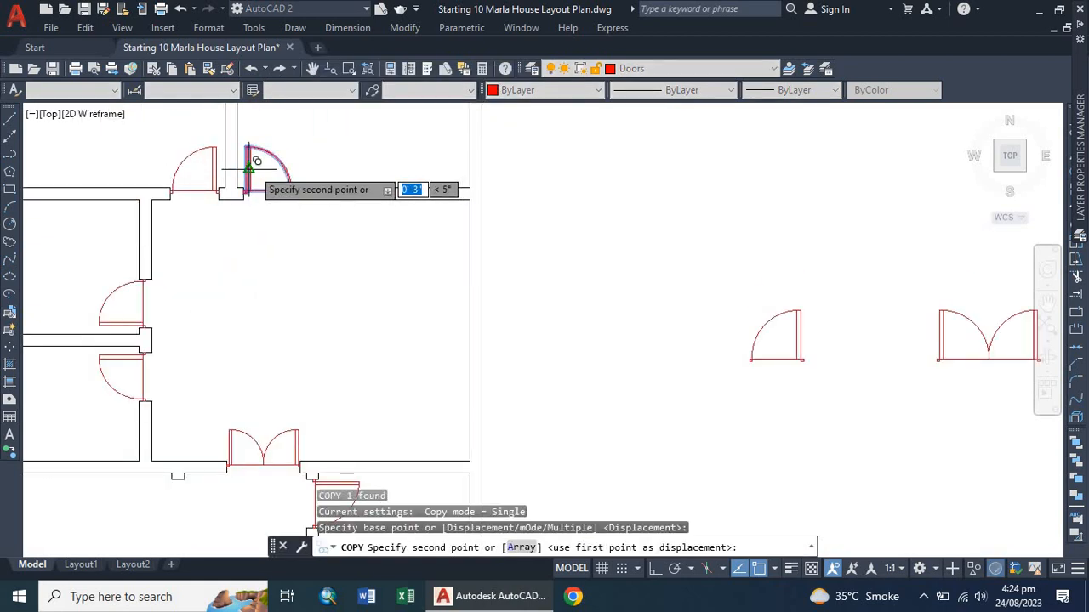
scroll(245, 170, "down", 6)
scroll(261, 300, "up", 4)
scroll(259, 296, "up", 5)
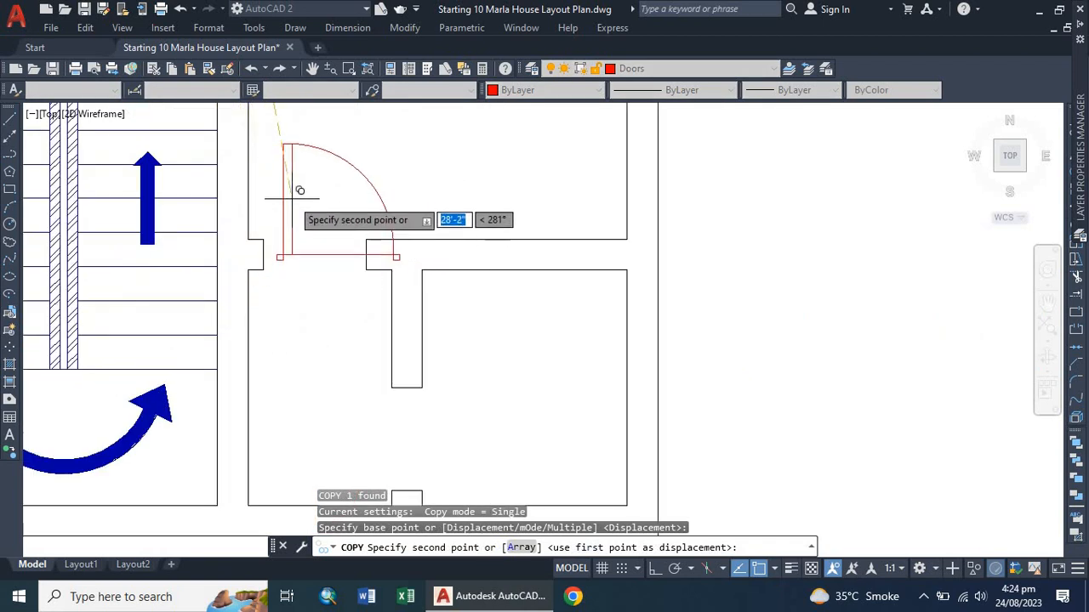
scroll(350, 139, "down", 3)
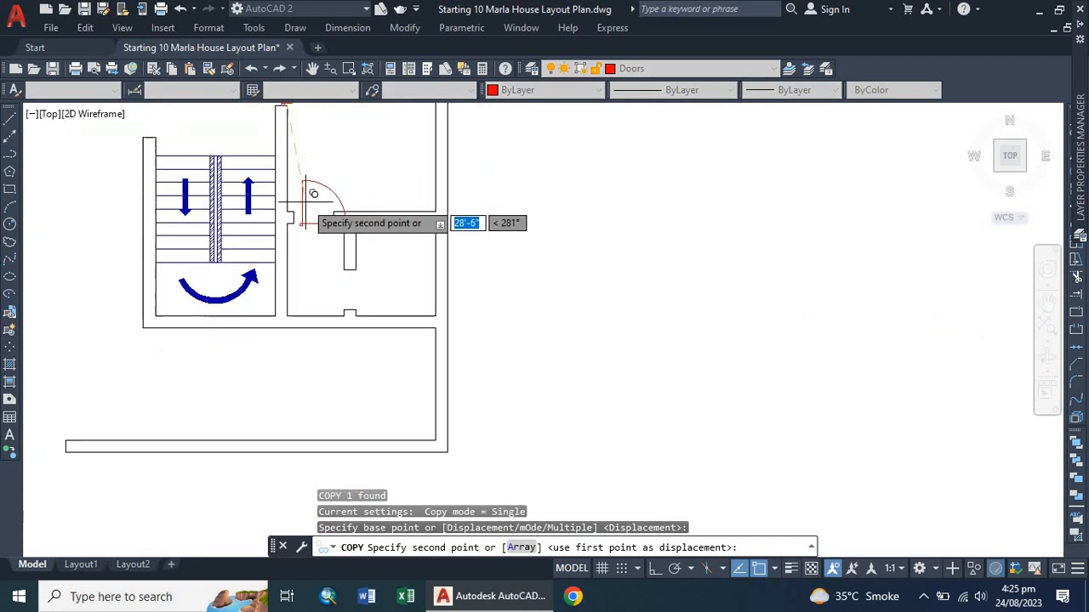
left_click(344, 138)
scroll(308, 212, "down", 3)
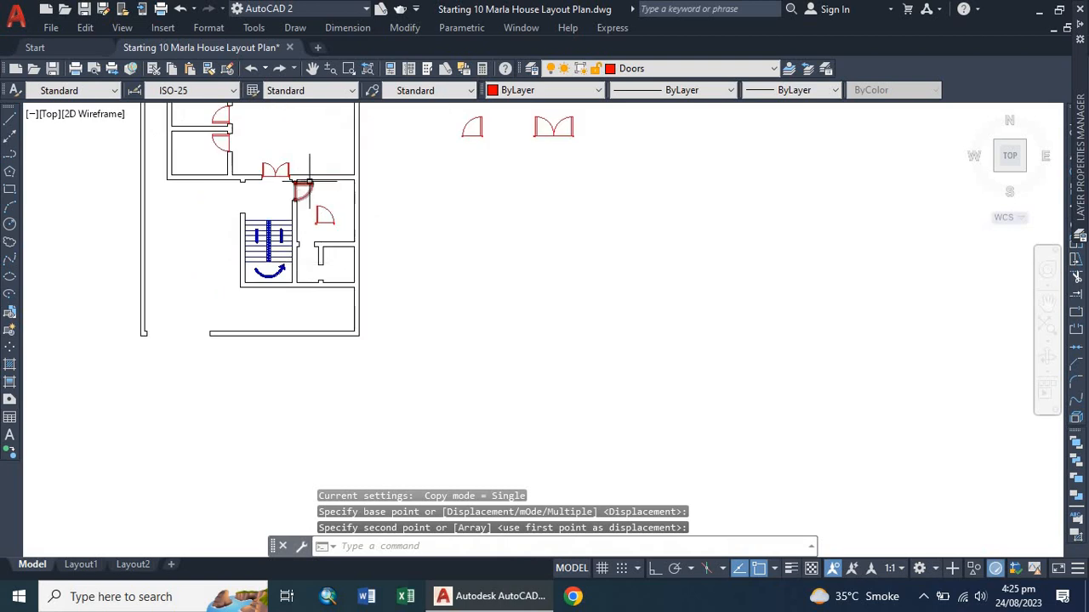
Mirror the copied door about a horizontal line through its lower hinge corner, erasing the original.
scroll(305, 184, "up", 5)
left_click(337, 314)
left_click(333, 314)
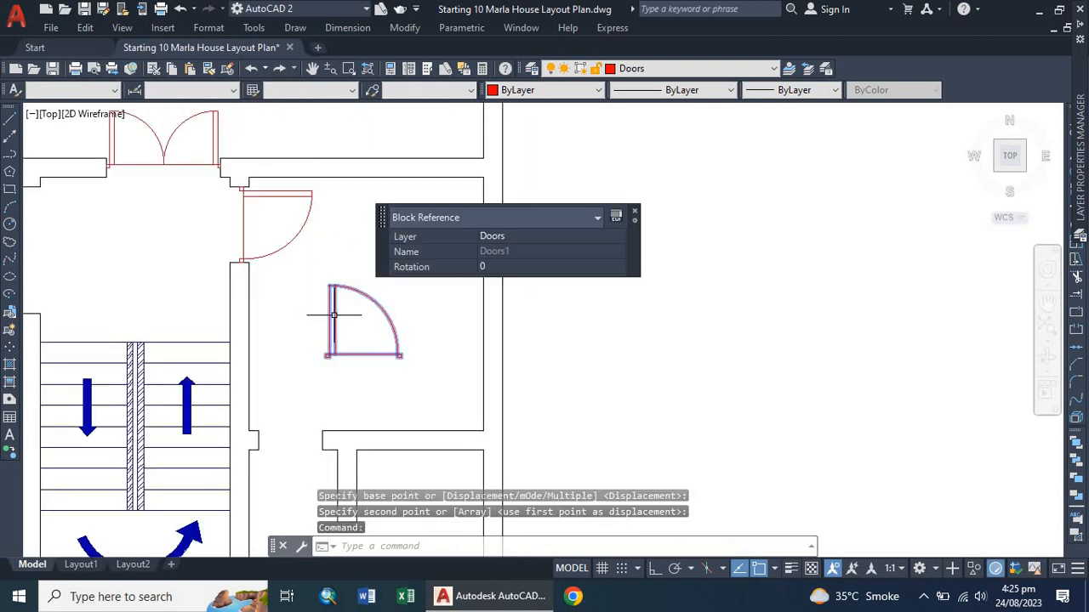
type("mi")
key("Return")
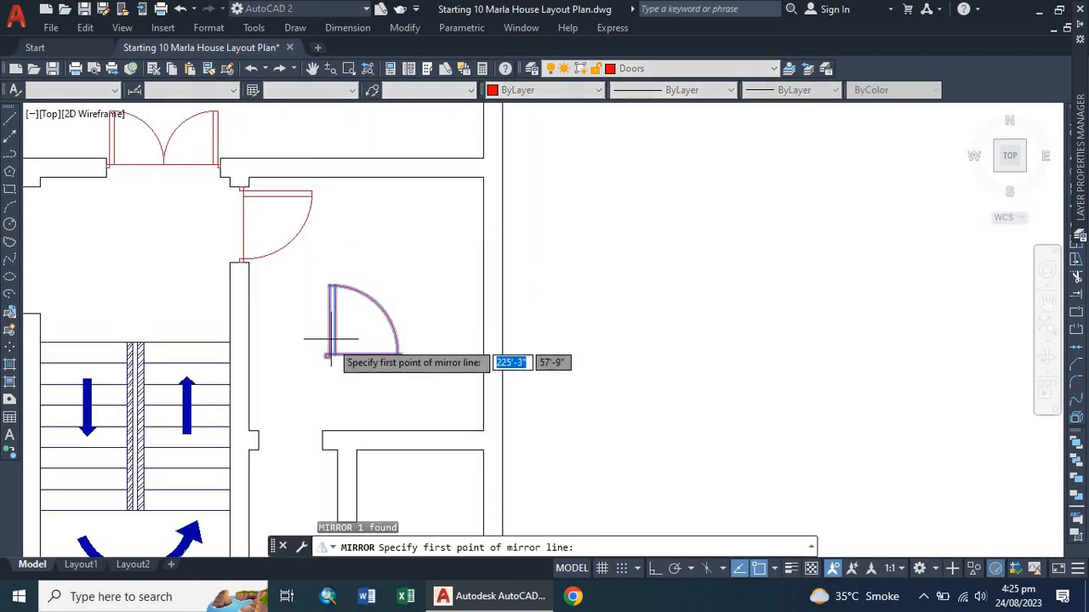
scroll(328, 345, "up", 4)
left_click(315, 343)
scroll(317, 348, "down", 2)
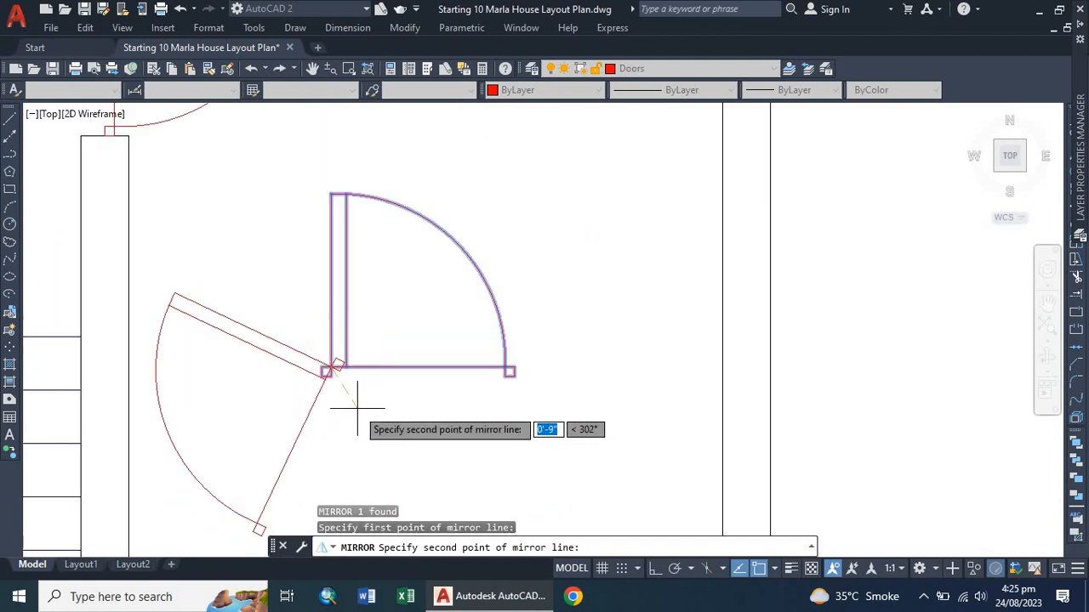
left_click(655, 568)
left_click(586, 349)
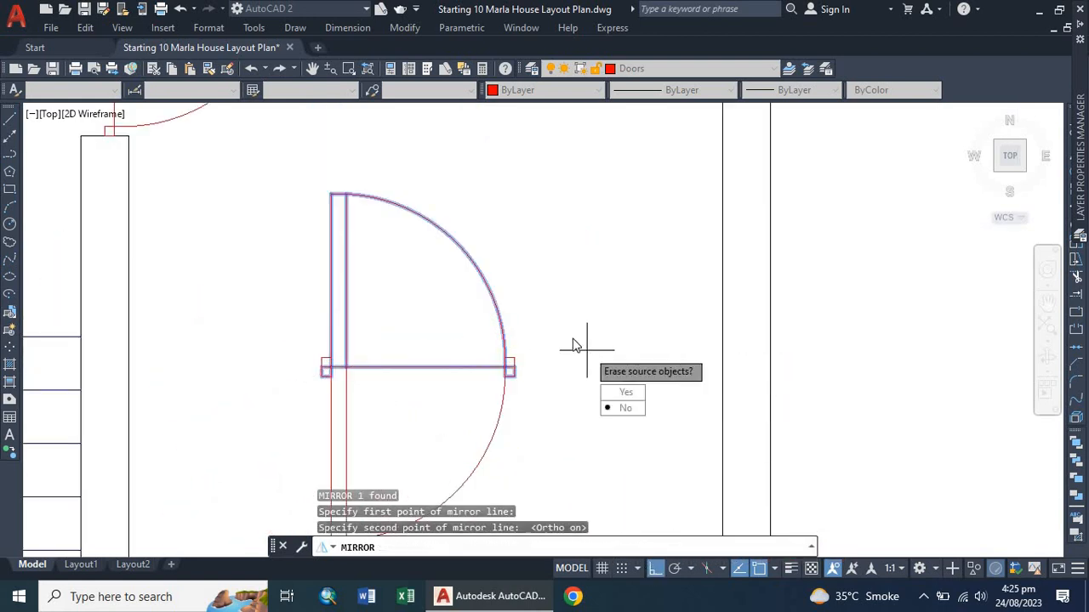
key("Return")
scroll(454, 222, "down", 3)
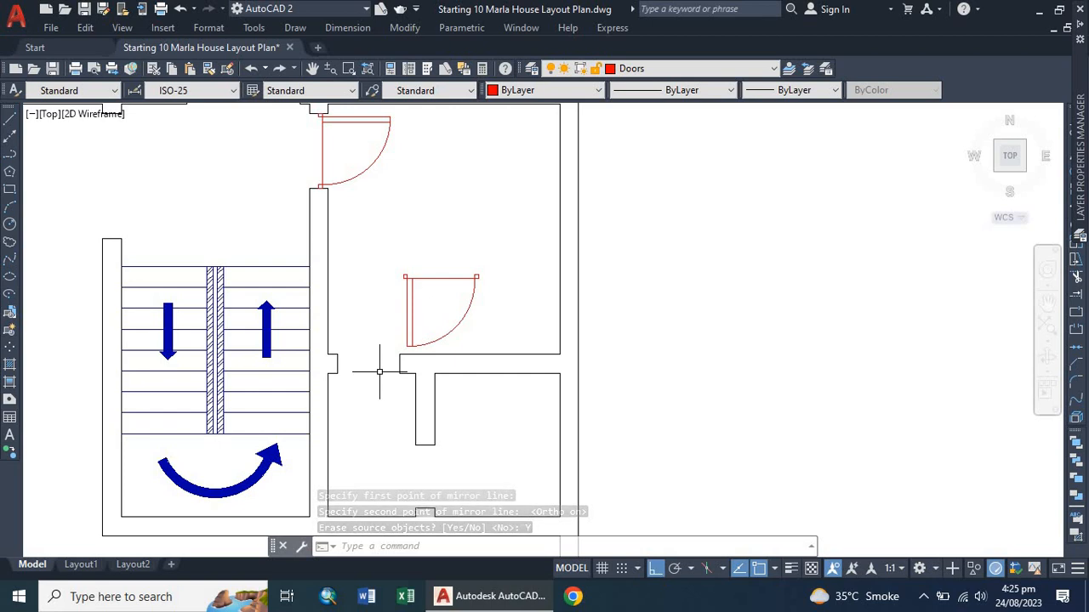
Start aligning the mirrored door, matching its corner to one wall end of the doorway into the room beside the staircase.
type("al")
key("Return")
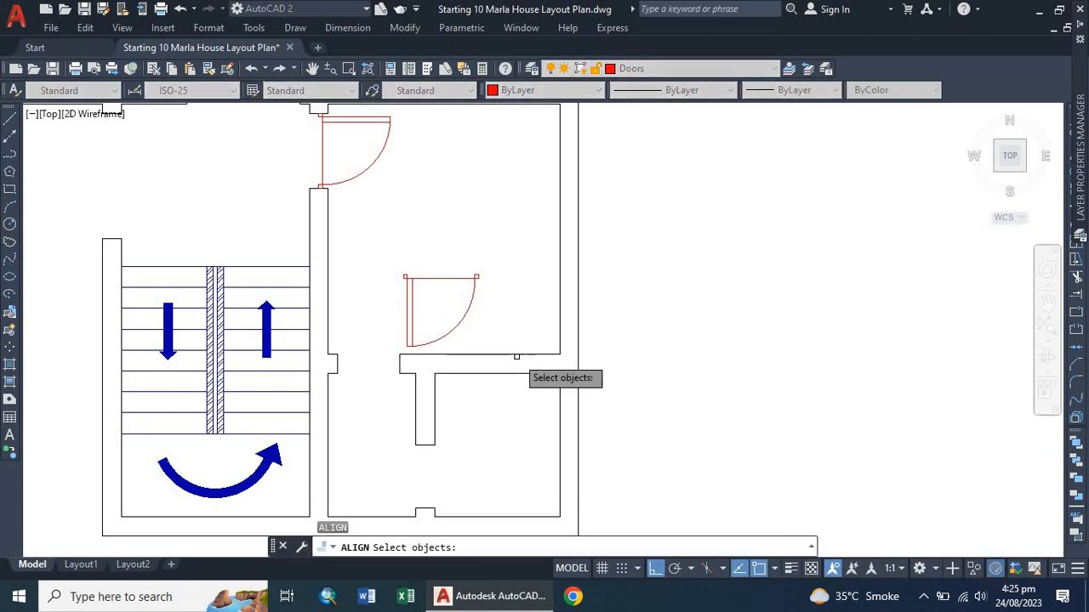
left_click(414, 312)
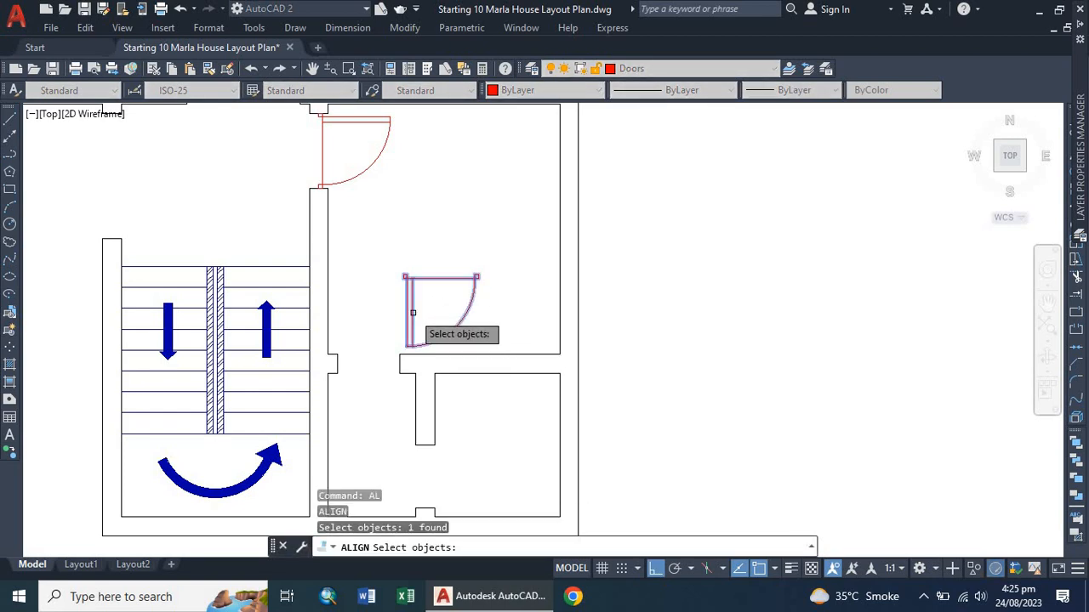
key("Return")
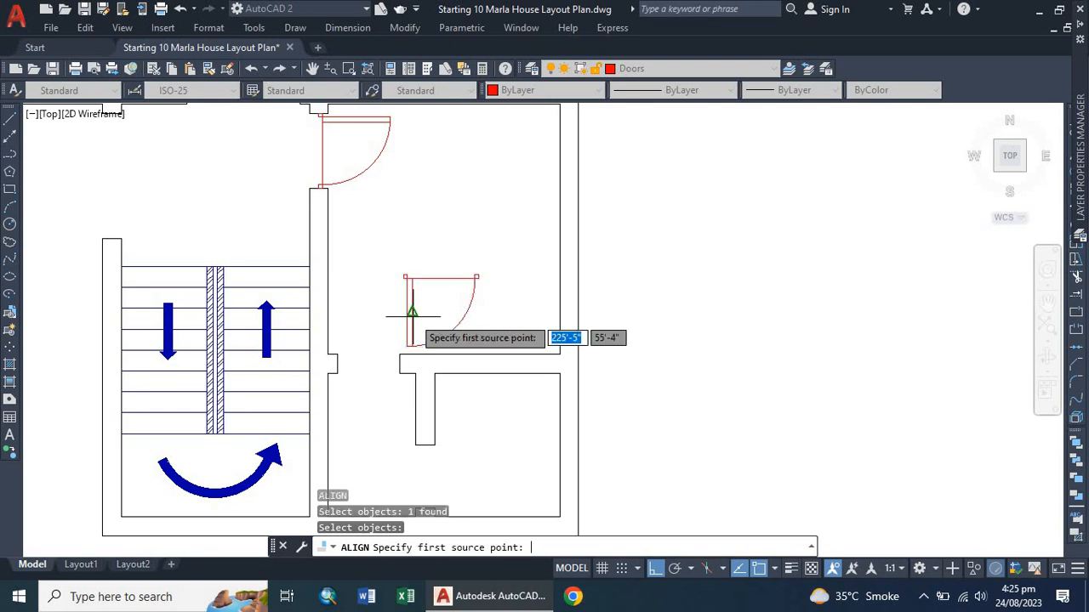
scroll(409, 272, "up", 5)
left_click(406, 254)
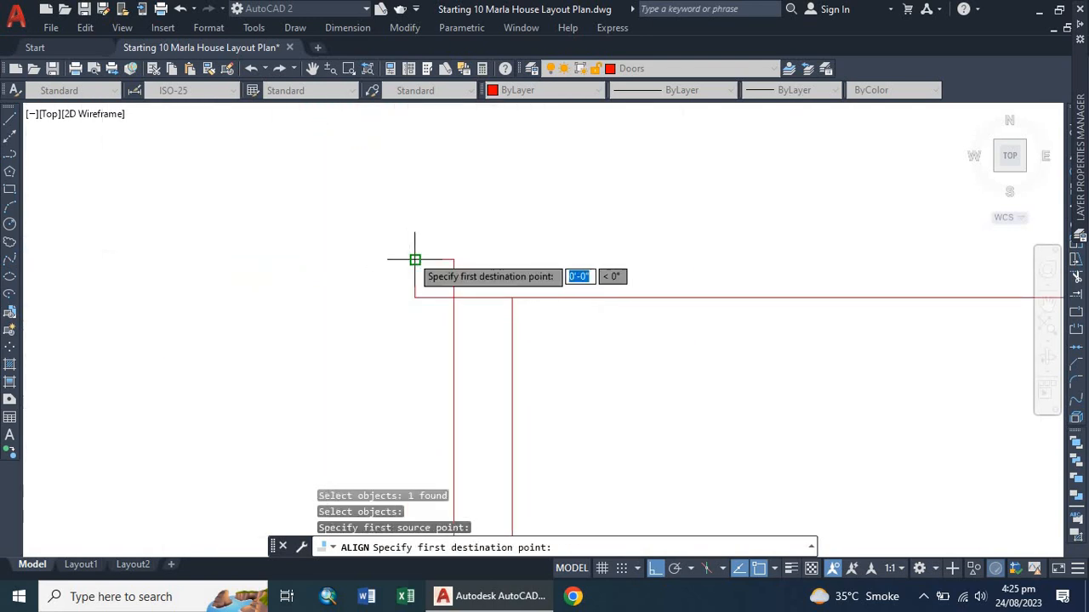
scroll(366, 258, "down", 5)
left_click(213, 401)
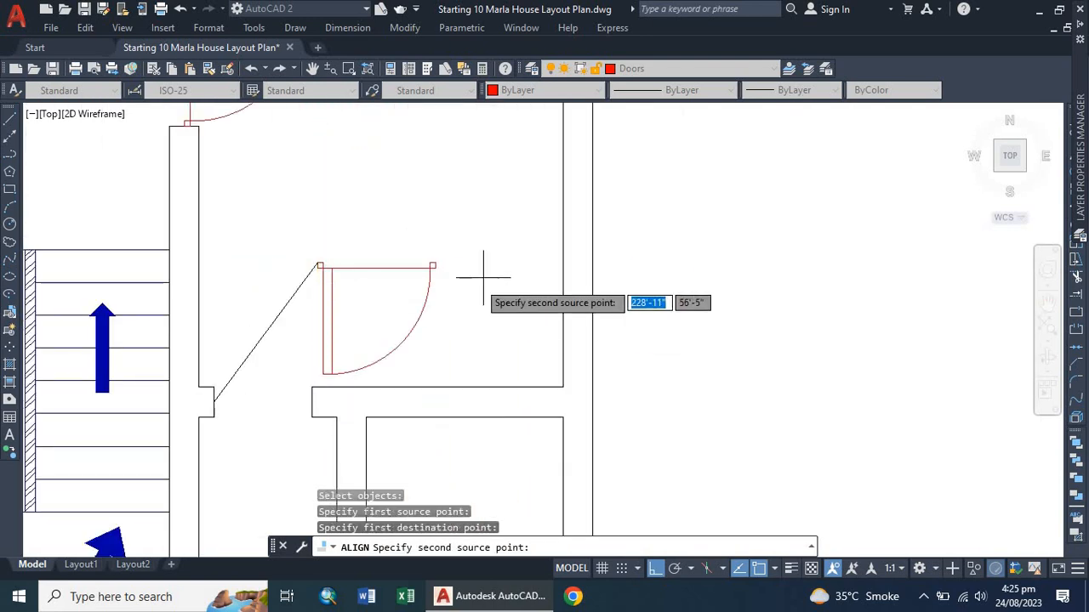
Match the door's second corner to the other wall end of that doorway and scale the door to fit.
scroll(432, 264, "up", 3)
scroll(431, 266, "up", 4)
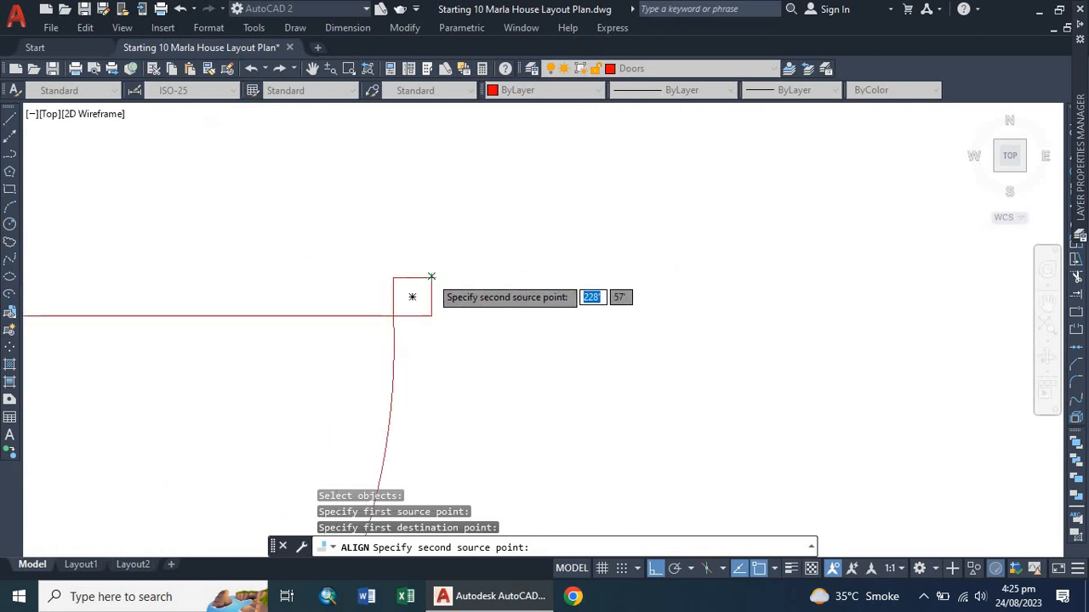
left_click(413, 297)
scroll(413, 297, "down", 4)
scroll(413, 224, "up", 5)
left_click(426, 278)
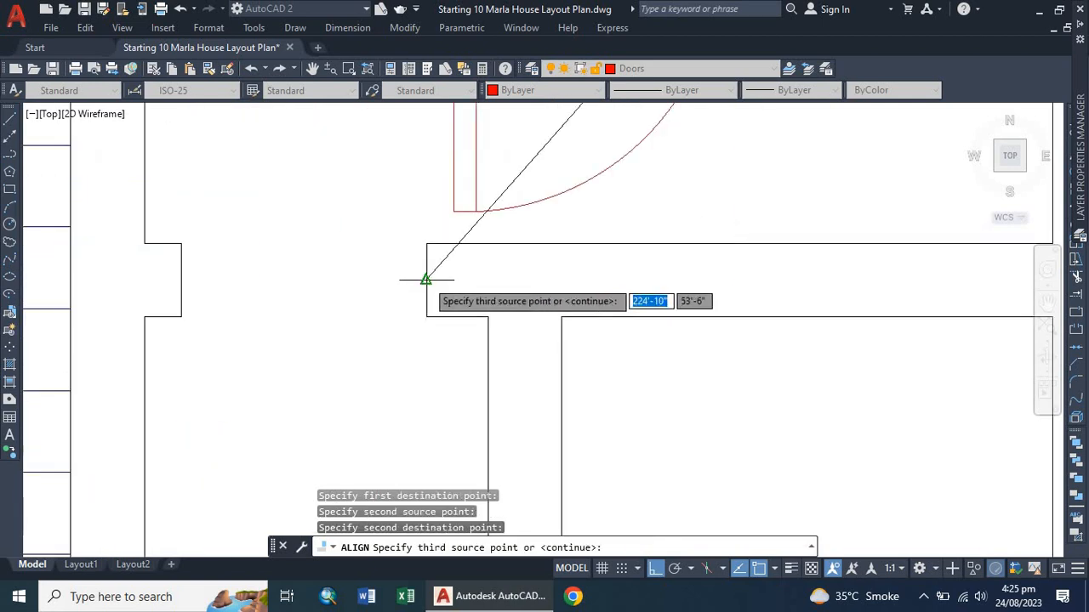
key("Return")
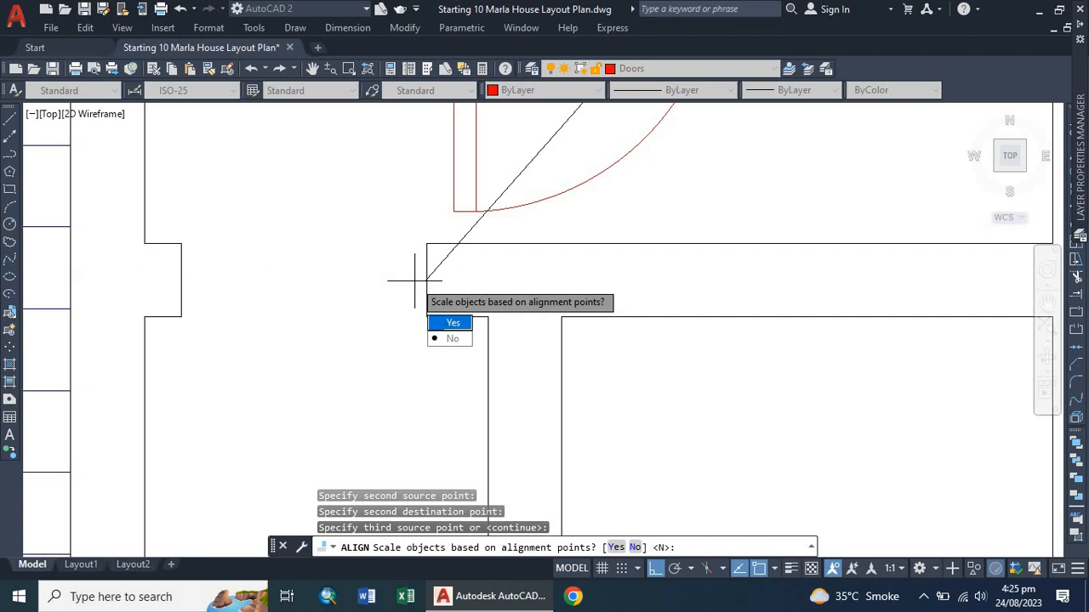
left_click(452, 322)
scroll(336, 224, "down", 5)
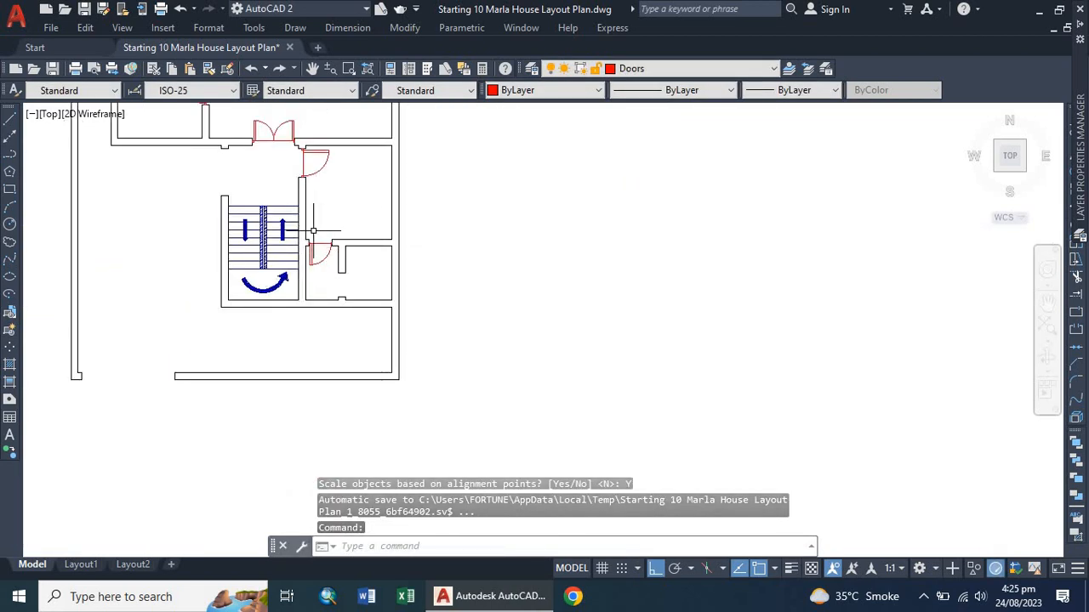
Copy the single door from the left rooms' wall into the small room to the right of the staircase.
scroll(334, 231, "down", 4)
scroll(336, 234, "up", 6)
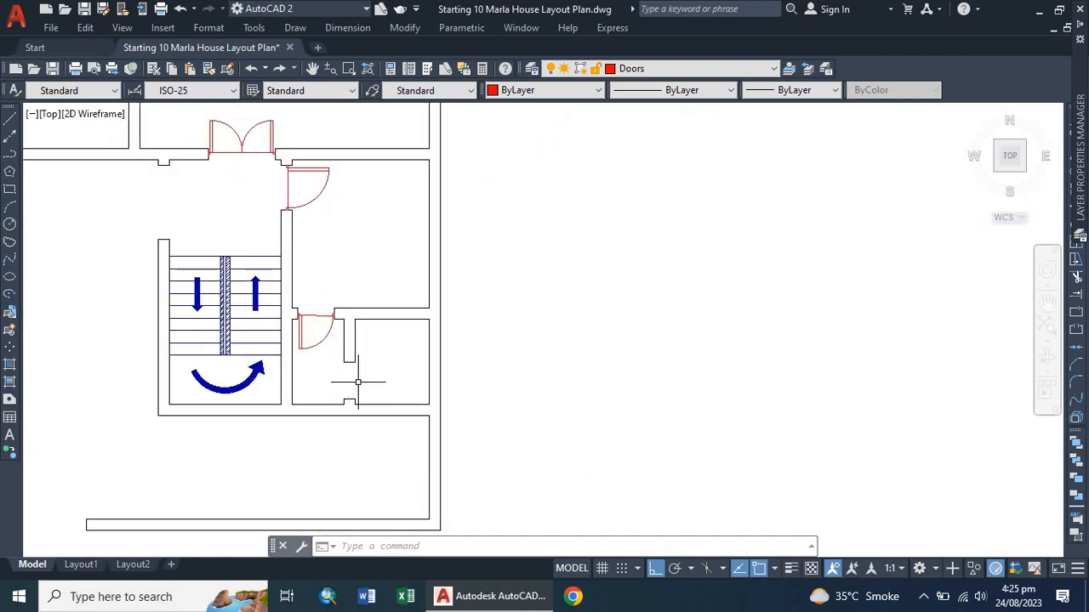
scroll(339, 396, "down", 4)
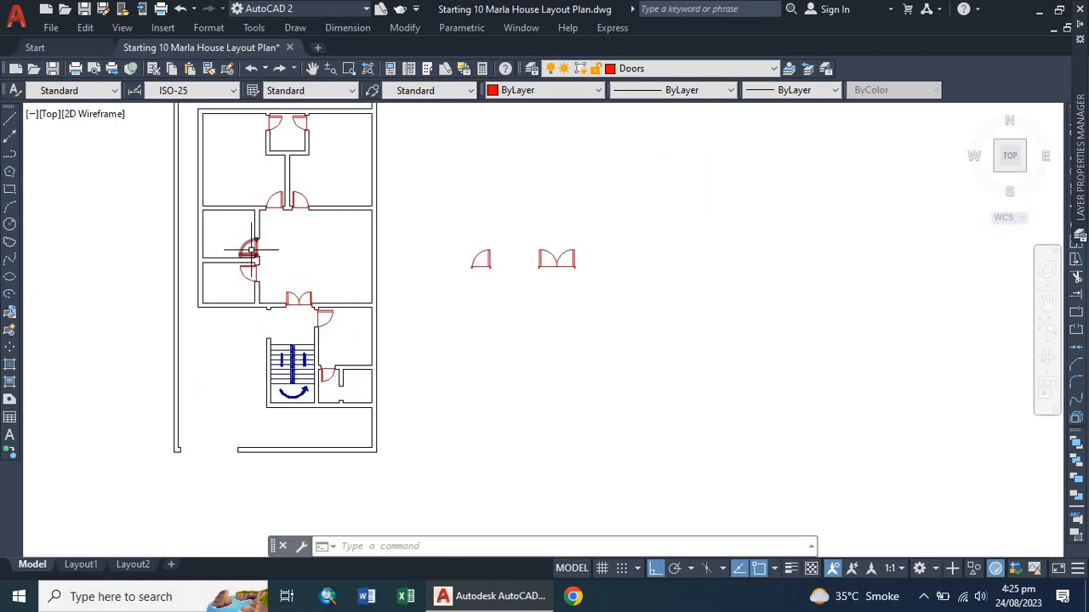
scroll(250, 250, "up", 4)
scroll(250, 233, "down", 2)
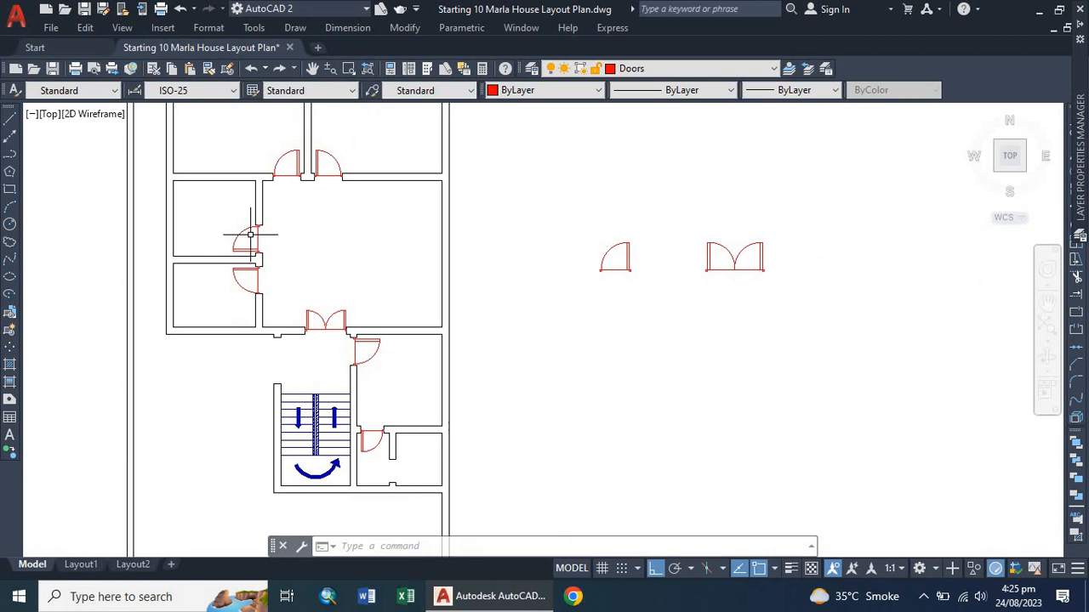
scroll(250, 246, "up", 2)
left_click(239, 247)
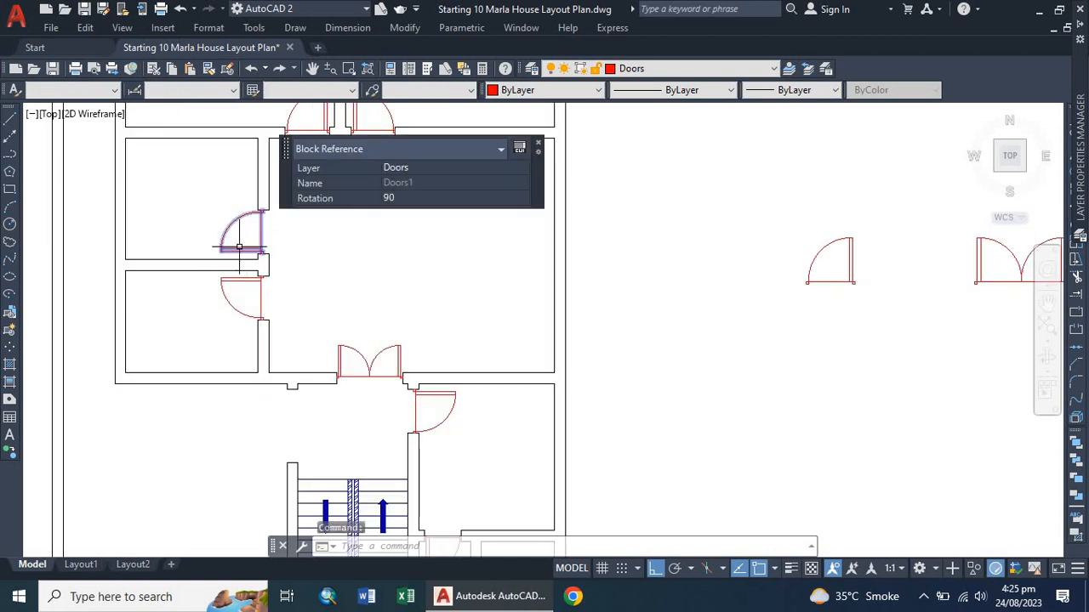
type("co")
key("Return")
left_click(242, 247)
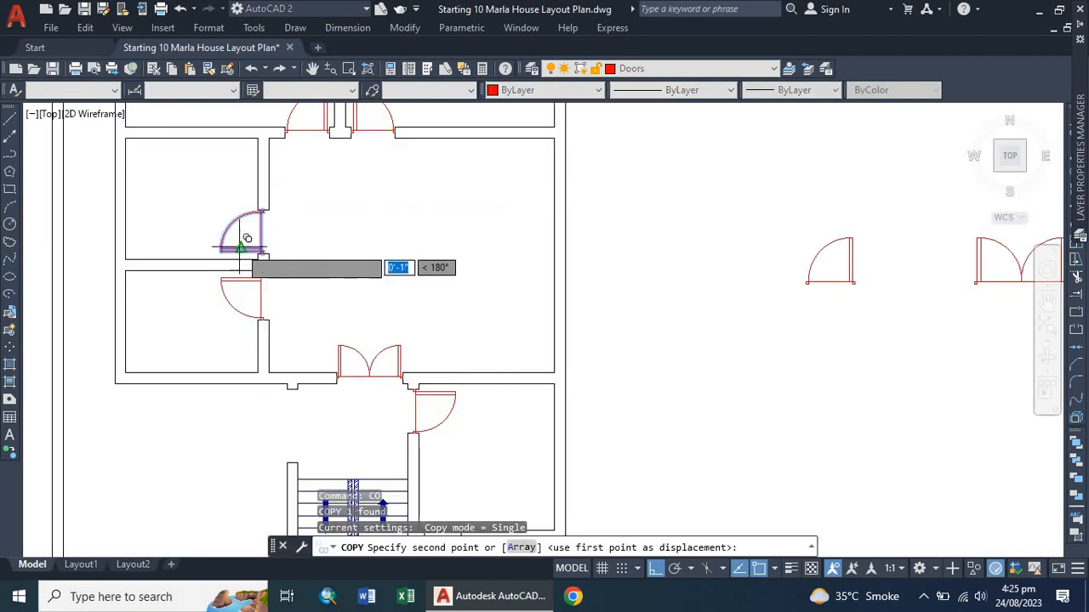
scroll(323, 196, "down", 5)
scroll(350, 292, "up", 4)
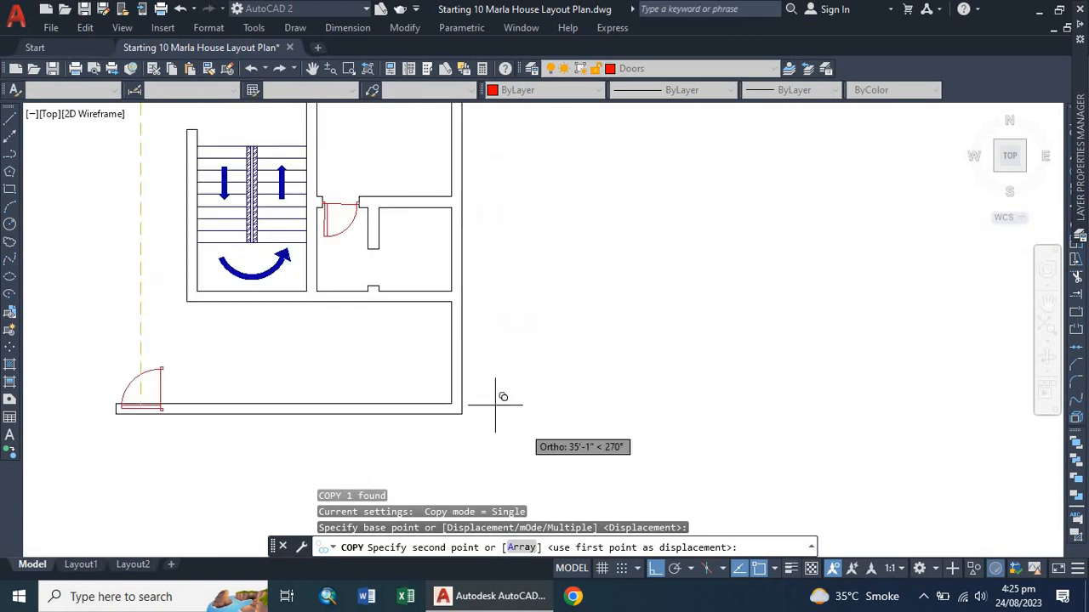
left_click(655, 568)
scroll(387, 268, "up", 4)
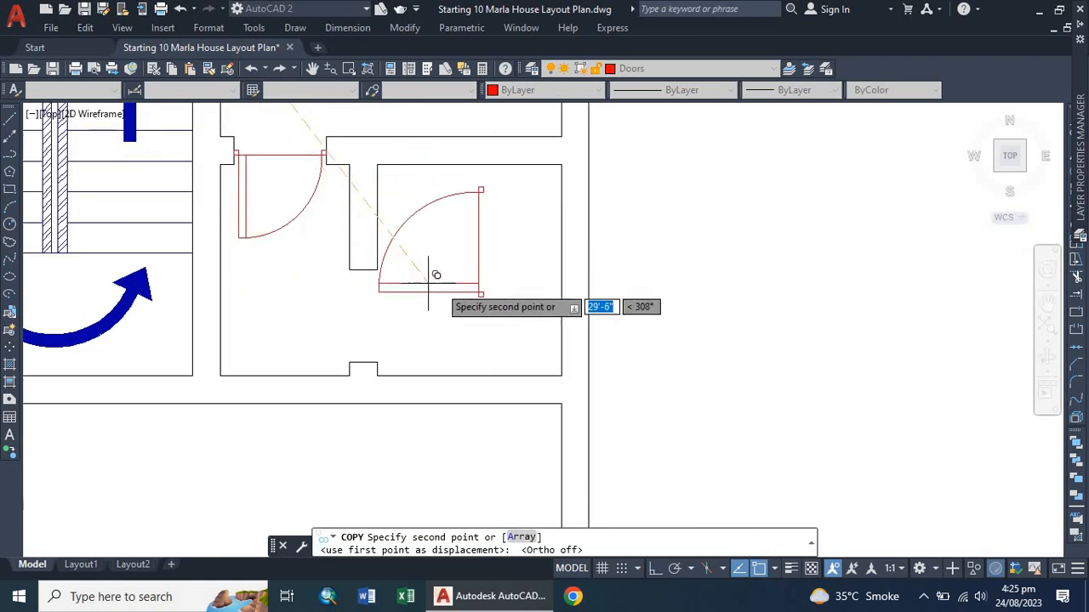
left_click(442, 290)
Start aligning the copied door, matching its hinge corner to the wall end of the small room's left-wall opening.
left_click(450, 287)
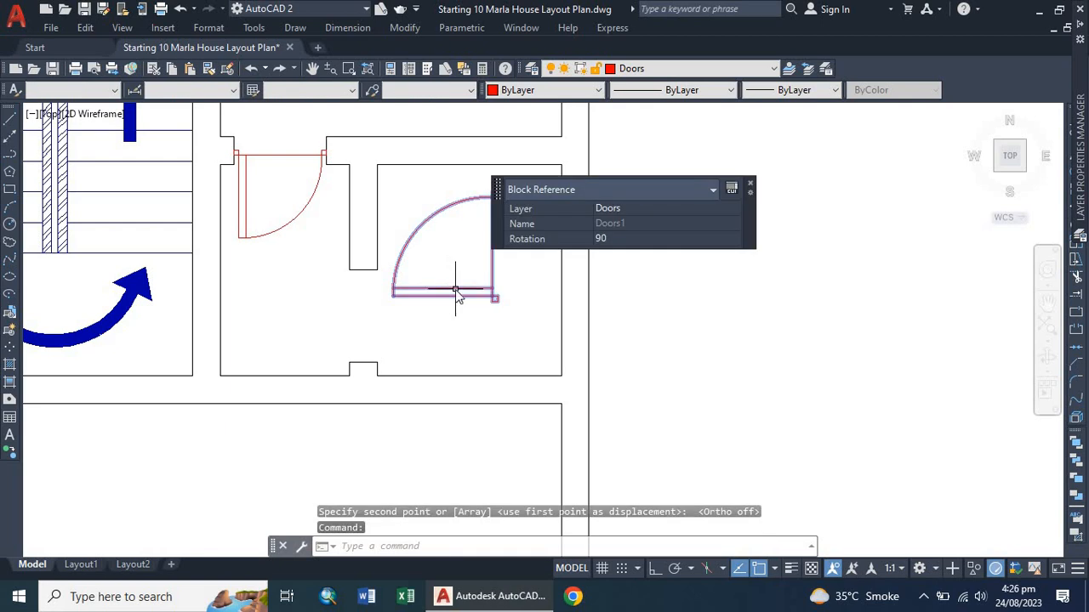
type("al")
key("Return")
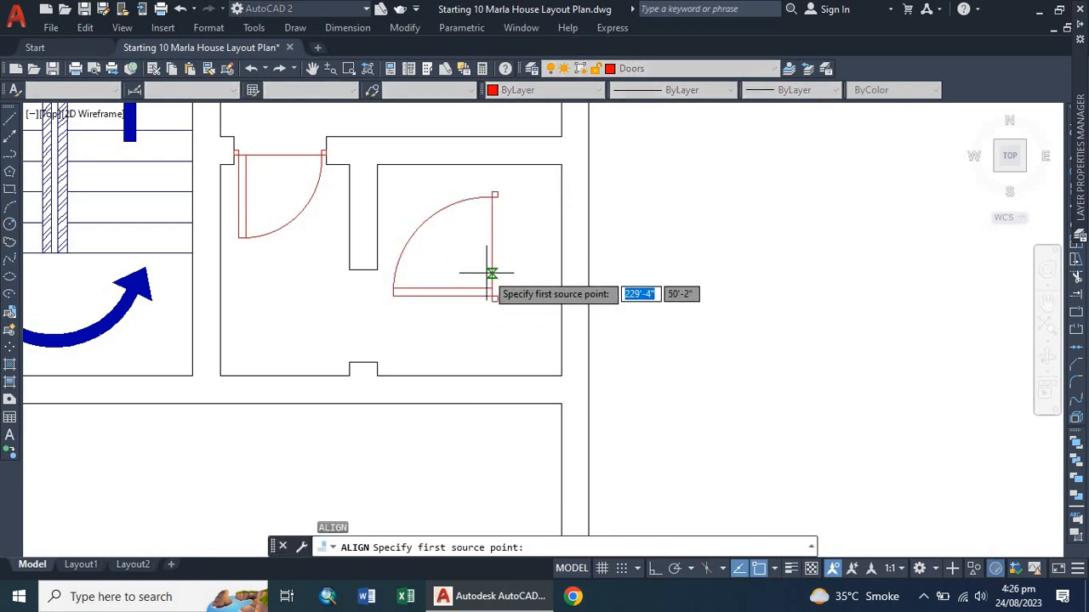
scroll(492, 273, "up", 3)
left_click(494, 286)
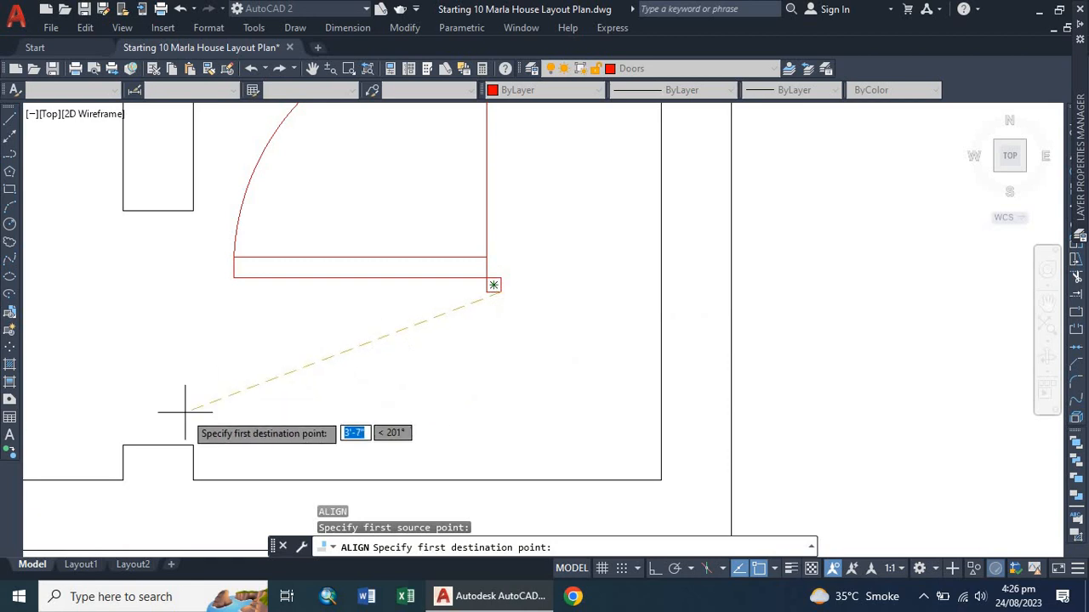
left_click(158, 445)
Match the door's other corner to the opposite wall end of that opening and scale it to fit.
scroll(207, 467, "down", 3)
scroll(251, 360, "up", 3)
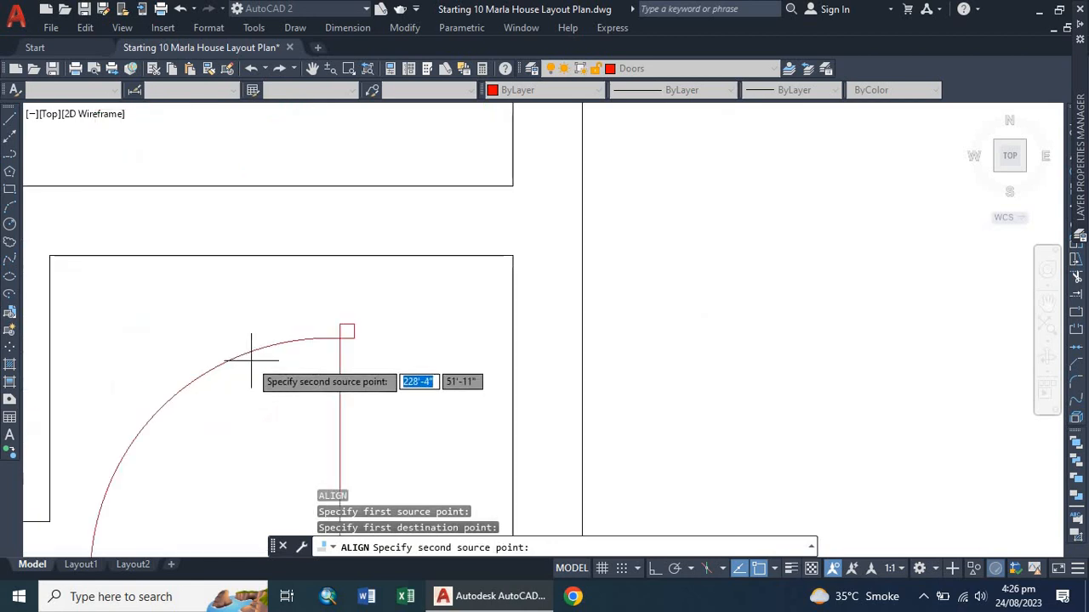
left_click(348, 332)
scroll(357, 325, "down", 3)
scroll(364, 321, "up", 2)
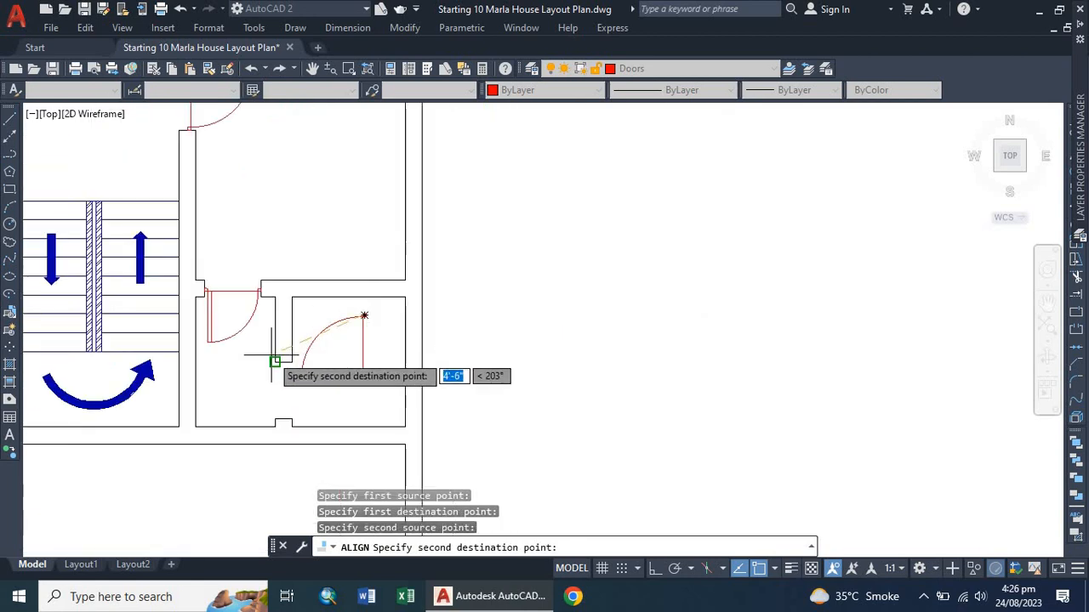
scroll(274, 361, "up", 3)
left_click(320, 353)
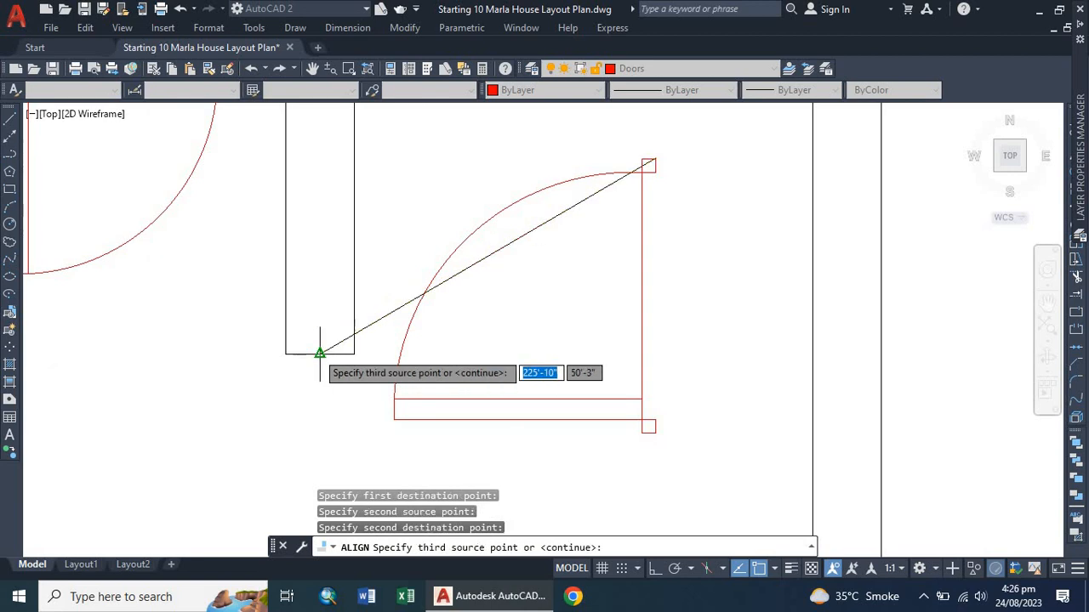
key("Return")
left_click(337, 394)
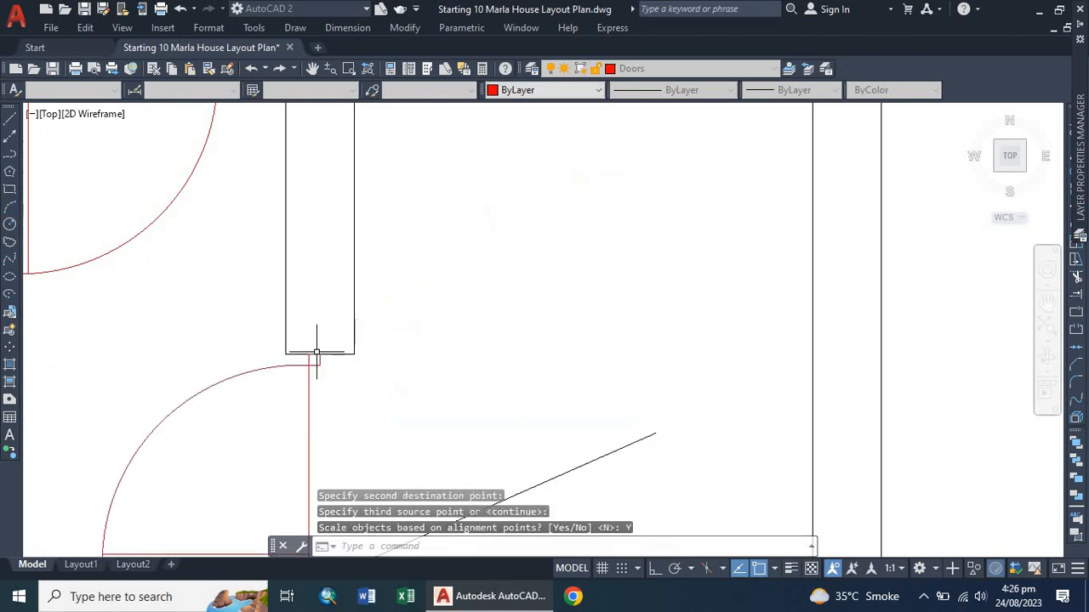
scroll(426, 255, "down", 2)
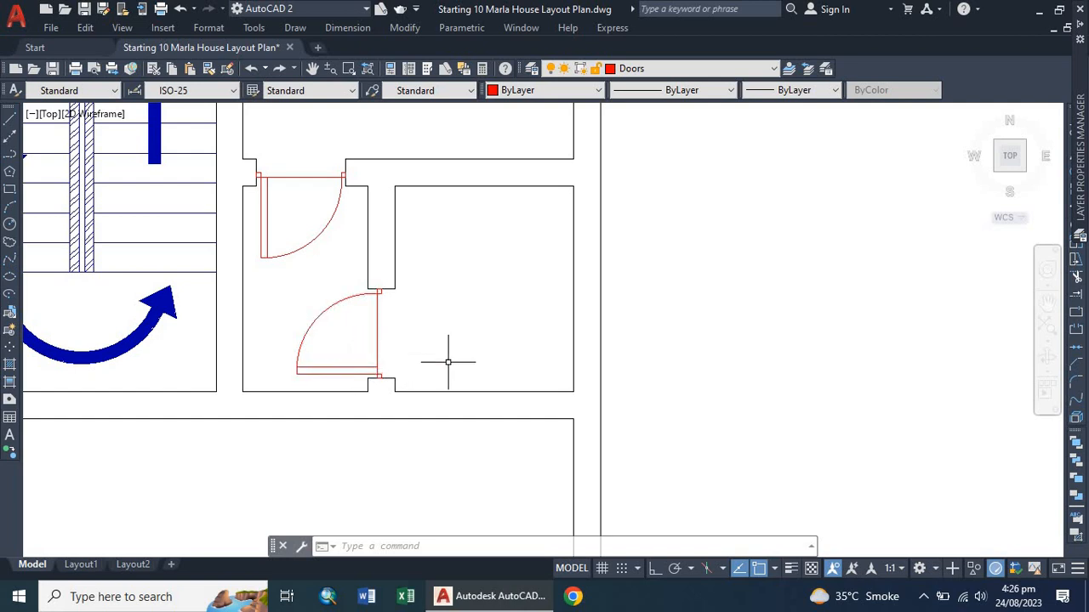
Mirror the aligned door about a vertical line through its hinge corner so it swings into the room, erasing the original.
left_click(335, 372)
type("mi")
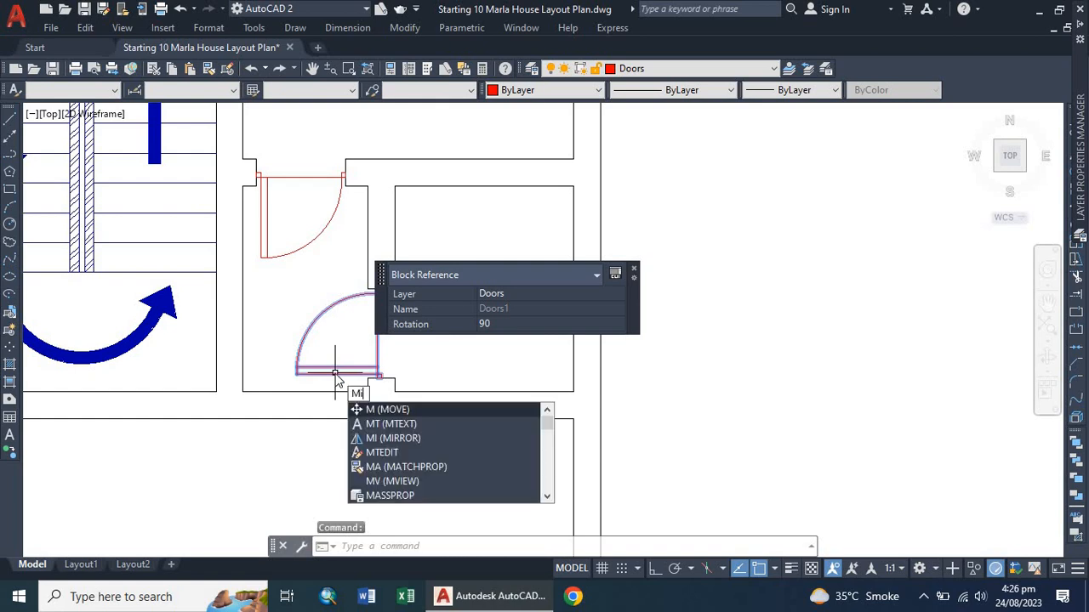
key("Return")
scroll(382, 380, "up", 5)
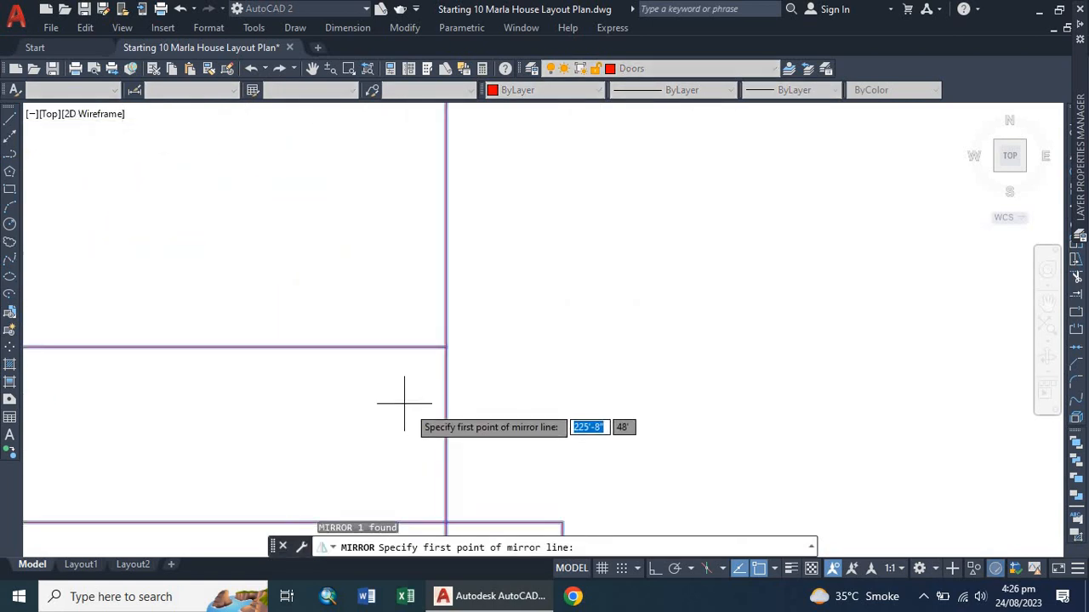
scroll(406, 414, "down", 2)
left_click(378, 372)
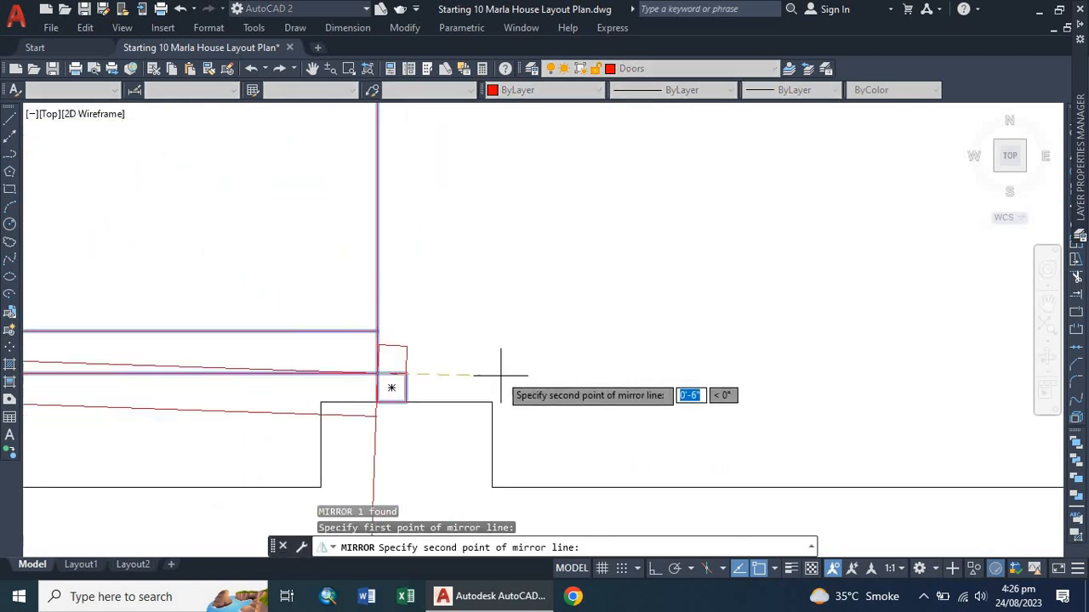
left_click(654, 568)
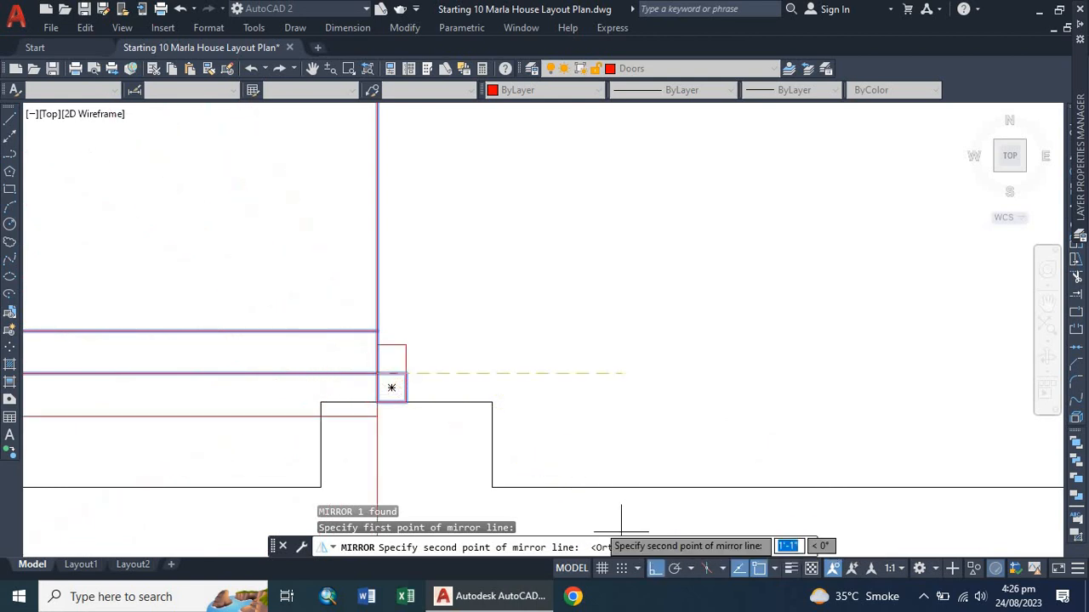
left_click(422, 462)
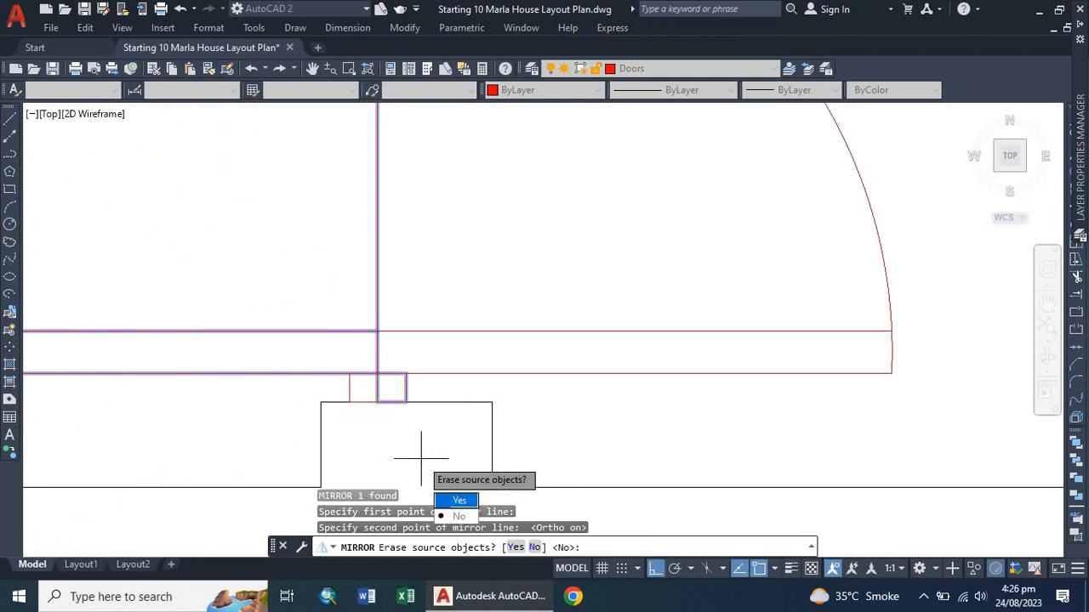
left_click(457, 500)
scroll(400, 408, "down", 5)
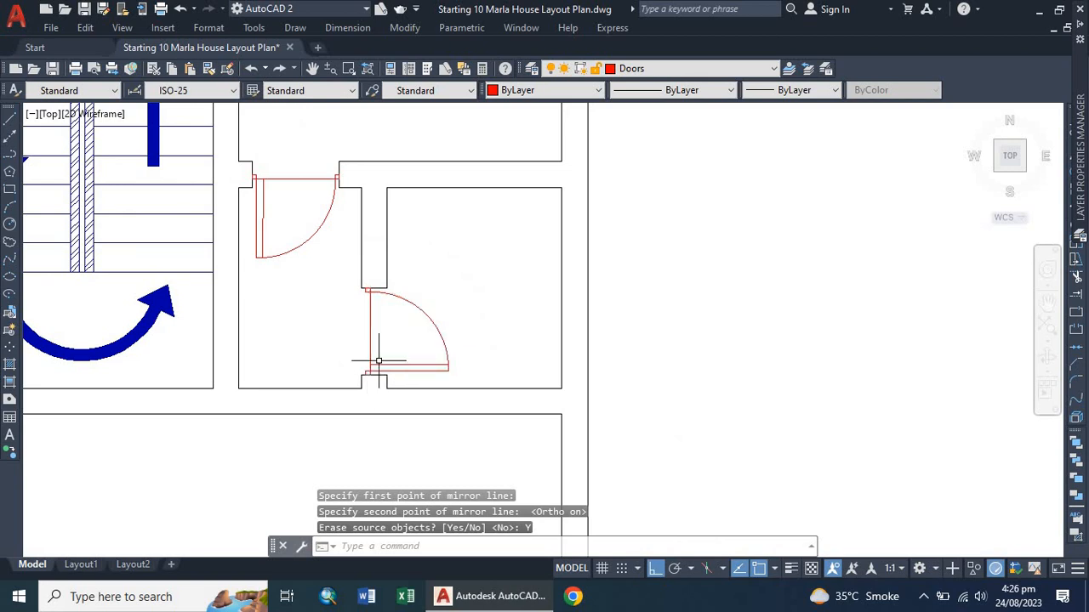
Copy the double door block from beside the plan into the open front area near the house's lower-left corner.
scroll(374, 368, "down", 2)
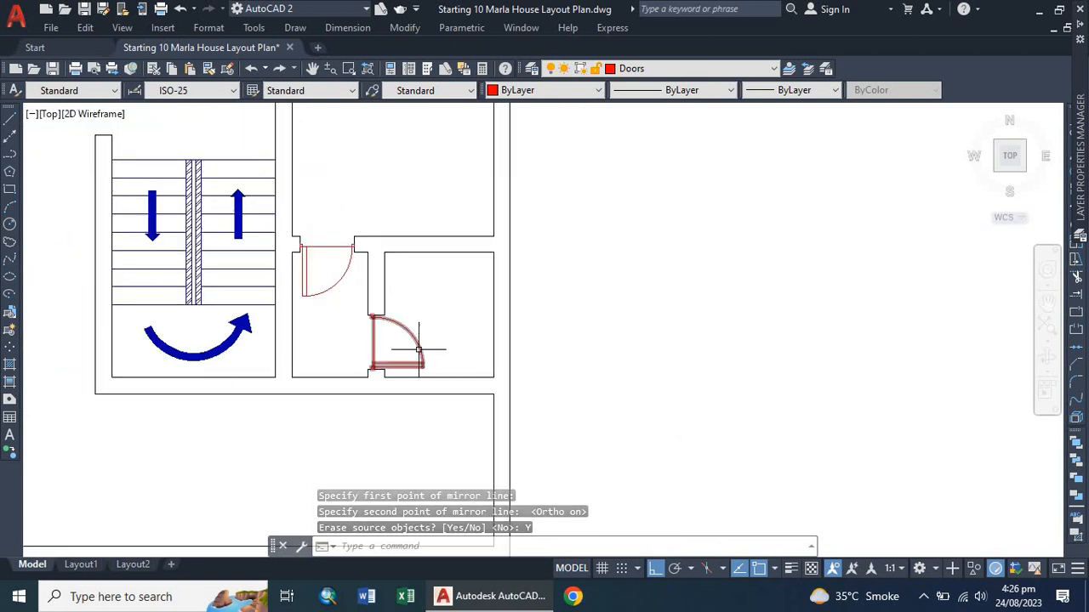
scroll(377, 361, "down", 4)
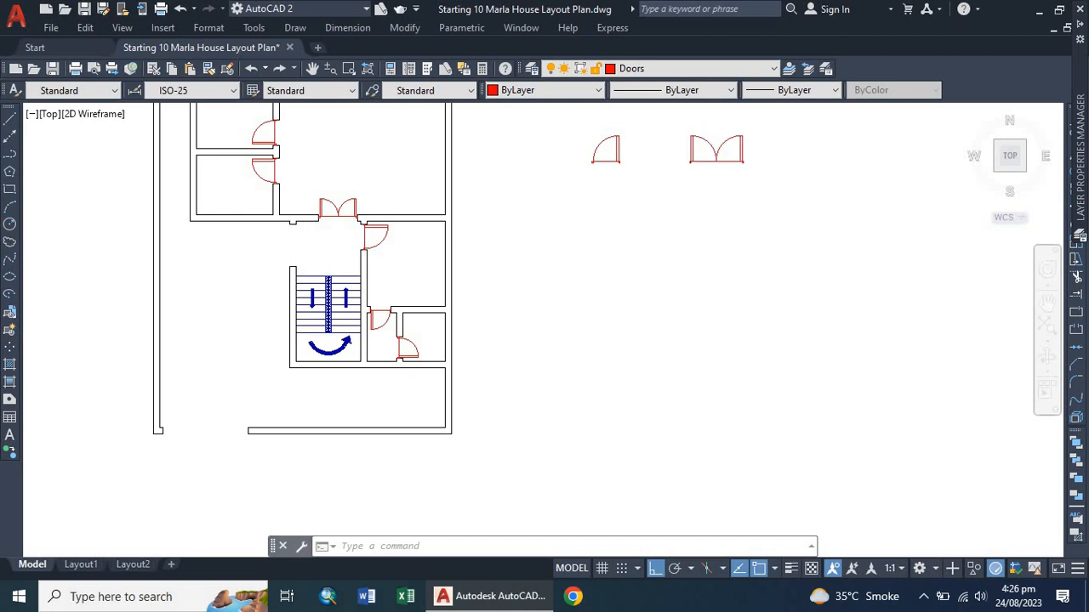
left_click(701, 160)
type("c")
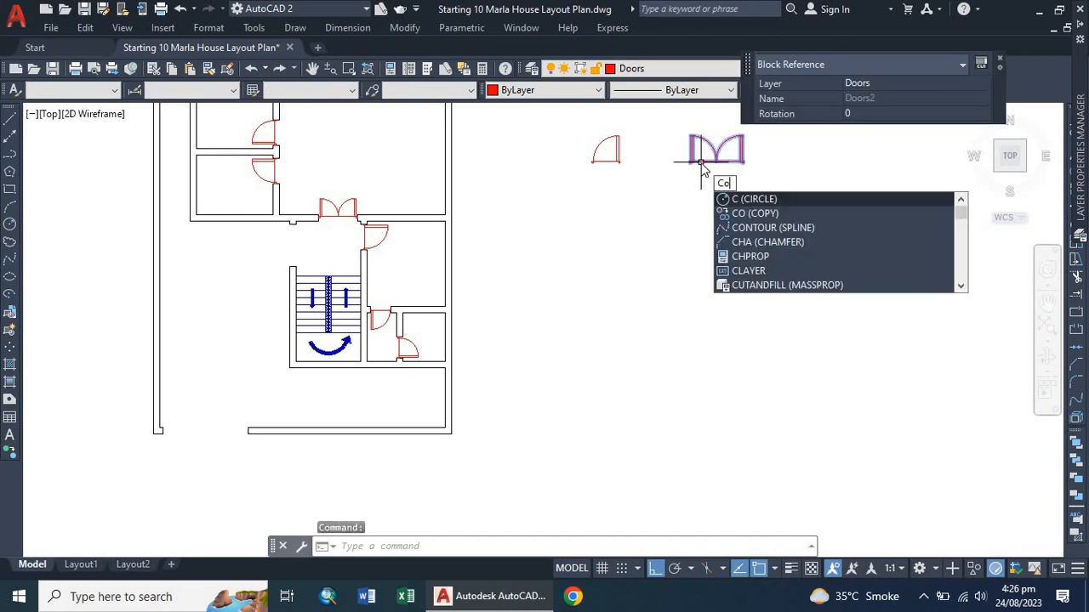
type("o")
key("Return")
left_click(725, 160)
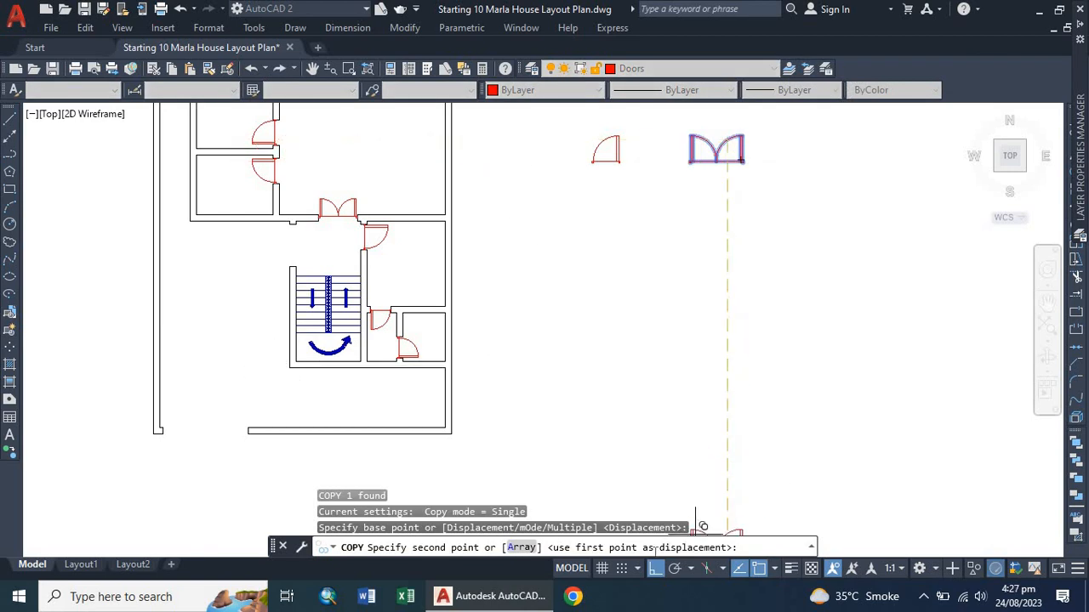
scroll(208, 400, "up", 5)
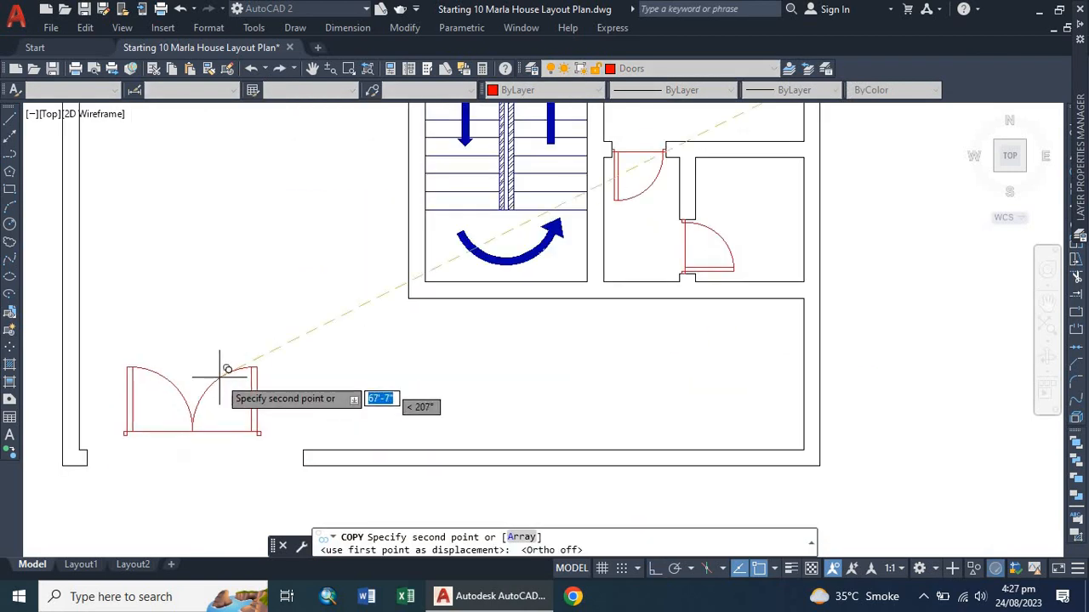
left_click(249, 284)
scroll(186, 415, "down", 3)
scroll(201, 420, "up", 2)
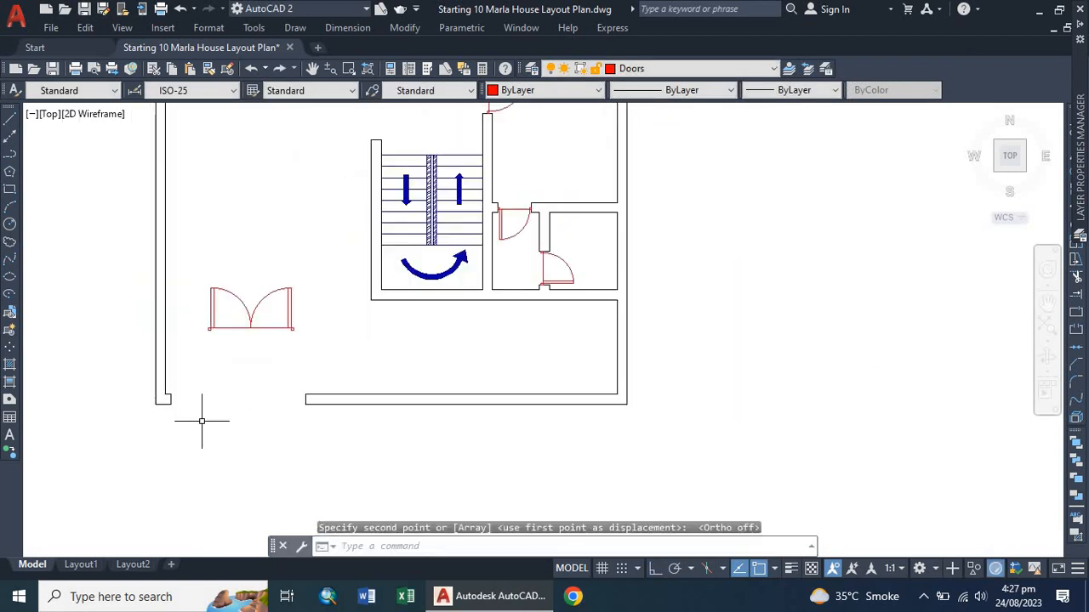
Start aligning the copied double door, matching its left corner to the left wall end of the front opening.
type("al")
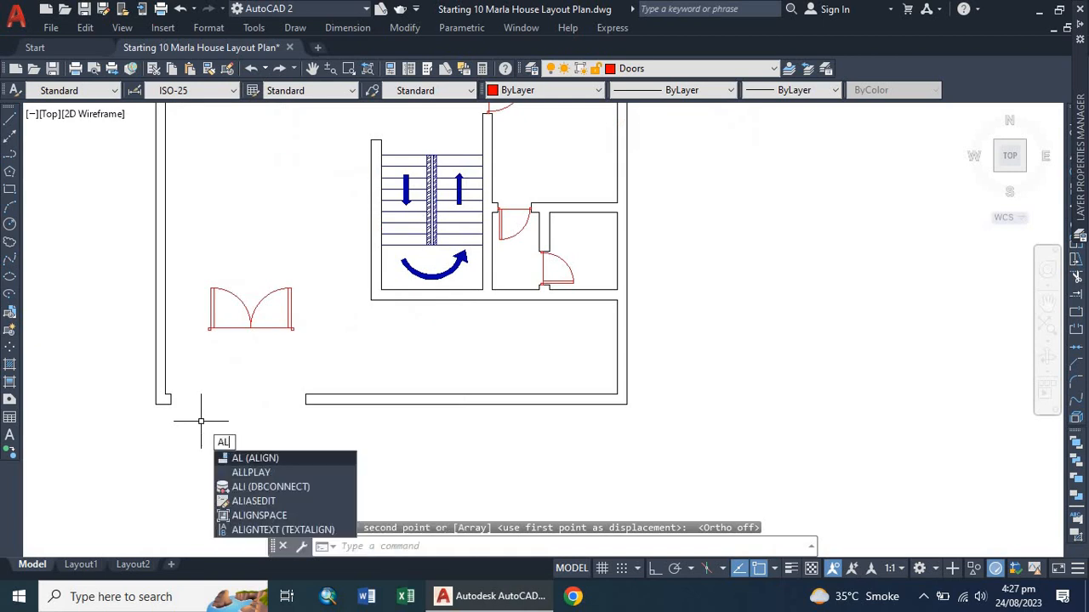
key("Return")
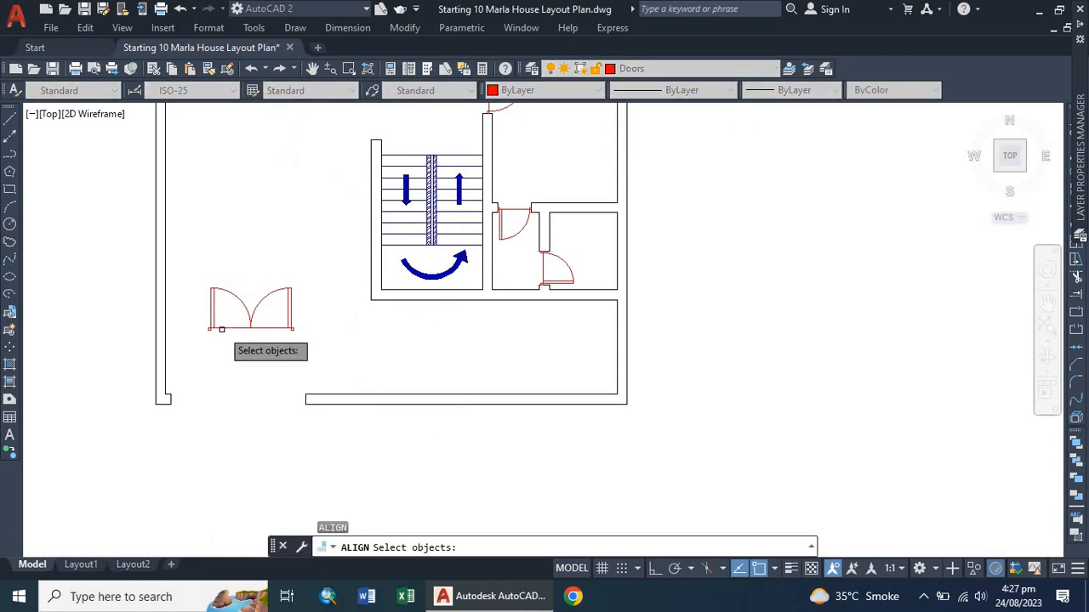
left_click(221, 330)
key("Return")
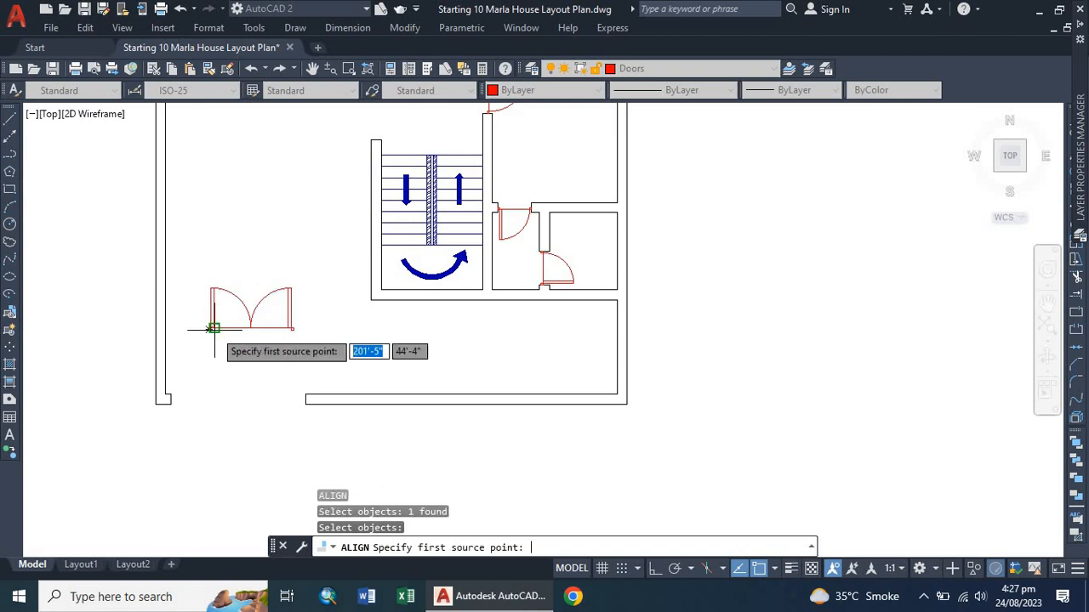
scroll(213, 325, "up", 4)
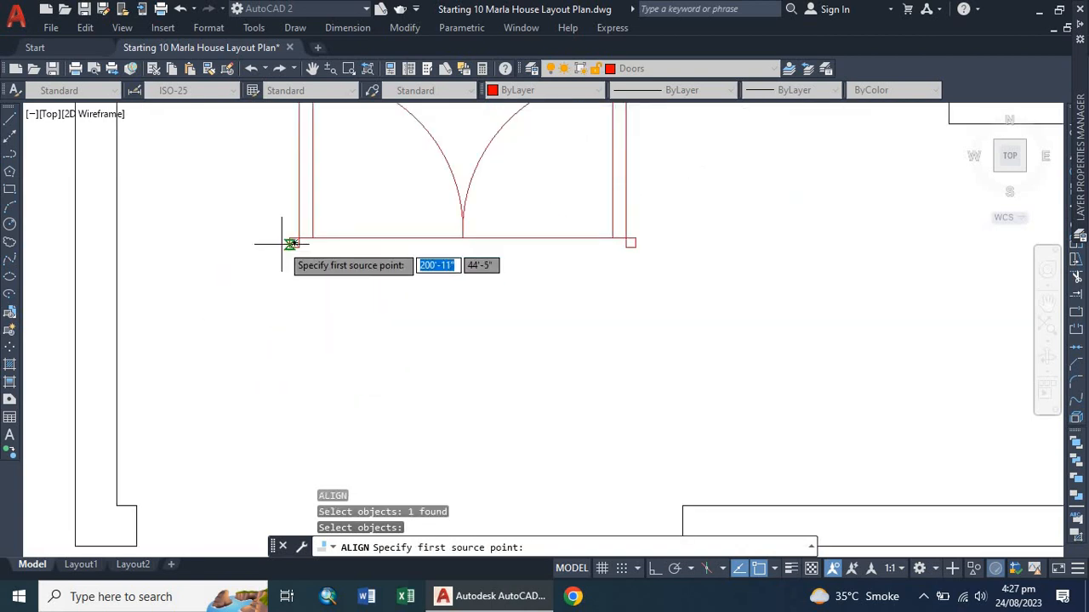
scroll(287, 255, "up", 4)
left_click(308, 213)
scroll(296, 227, "down", 4)
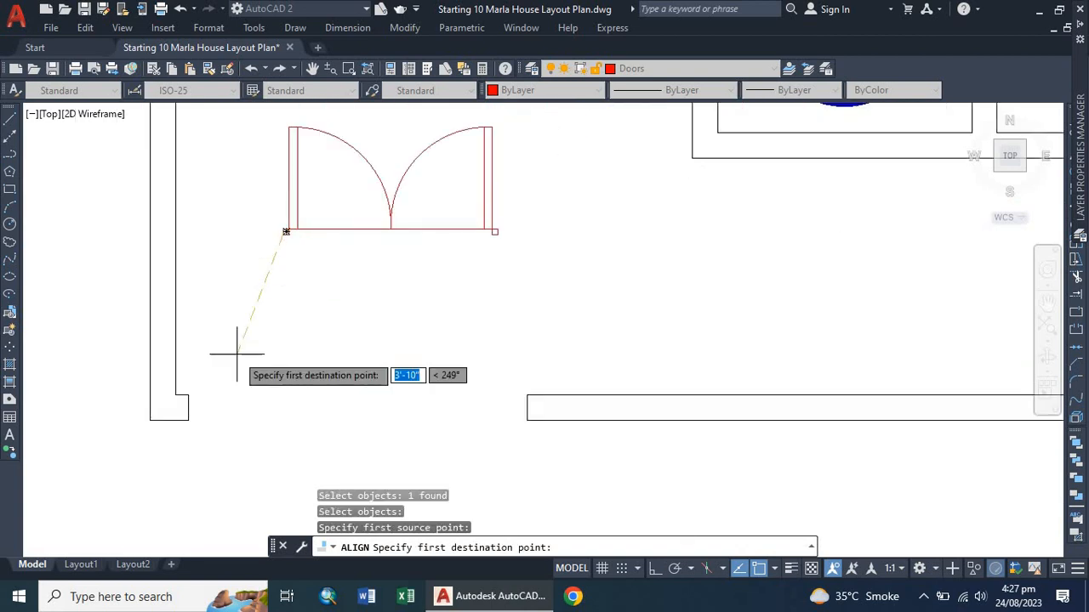
left_click(185, 408)
Match the door's right corner to the opposite wall end of the front opening and scale the door to fit.
scroll(468, 226, "up", 5)
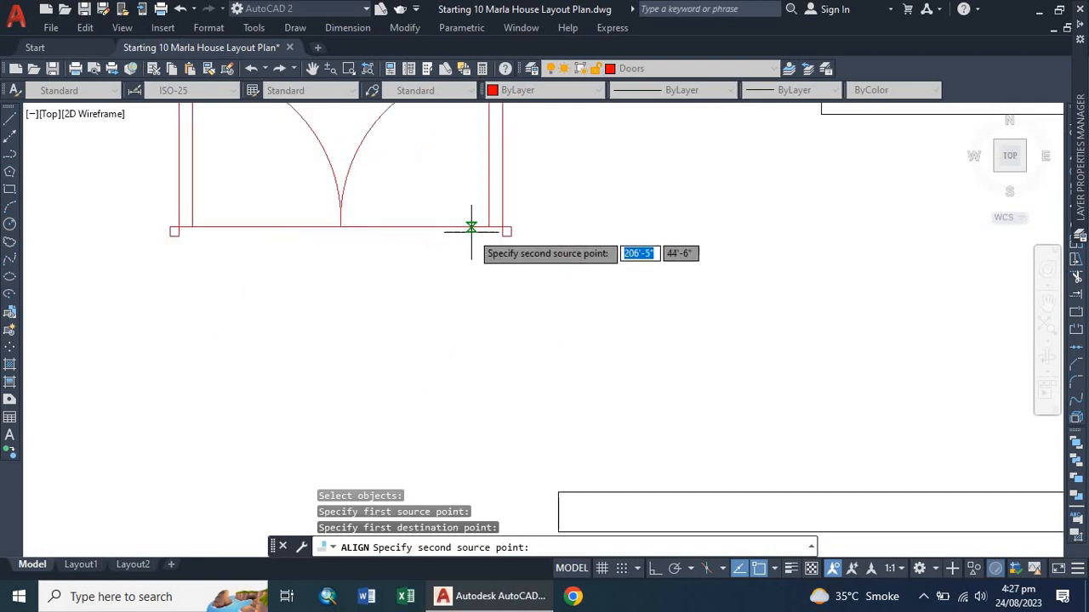
left_click(564, 242)
scroll(476, 255, "down", 3)
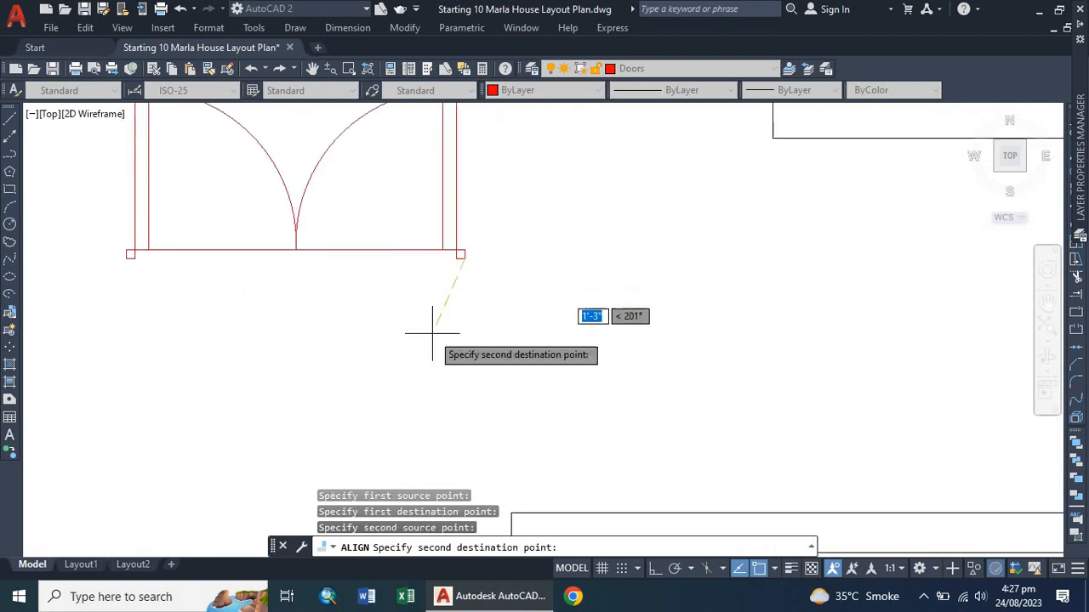
scroll(409, 387, "down", 3)
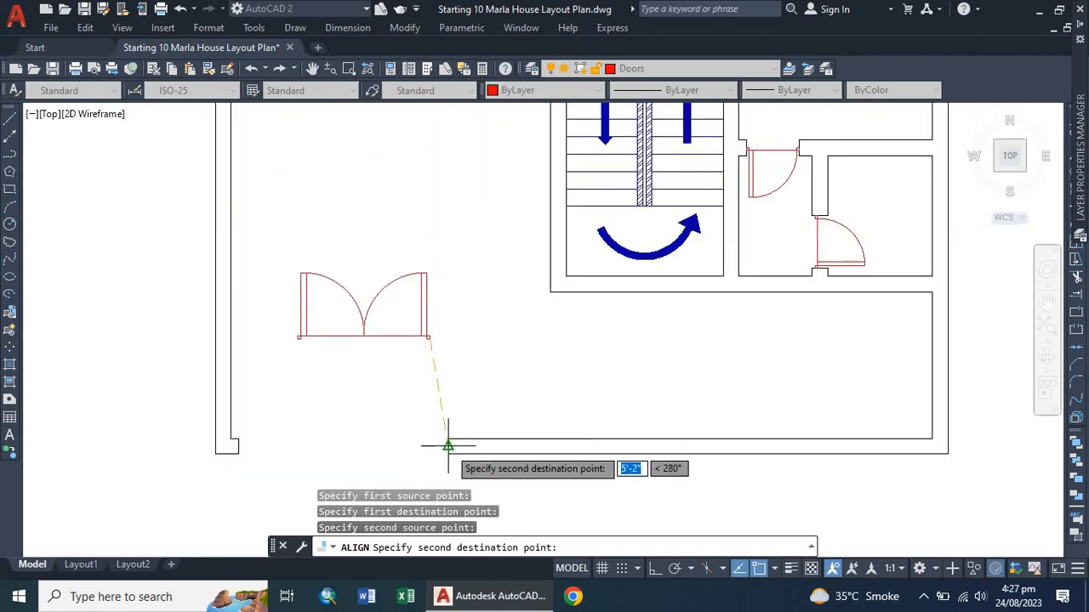
left_click(448, 446)
key("Return")
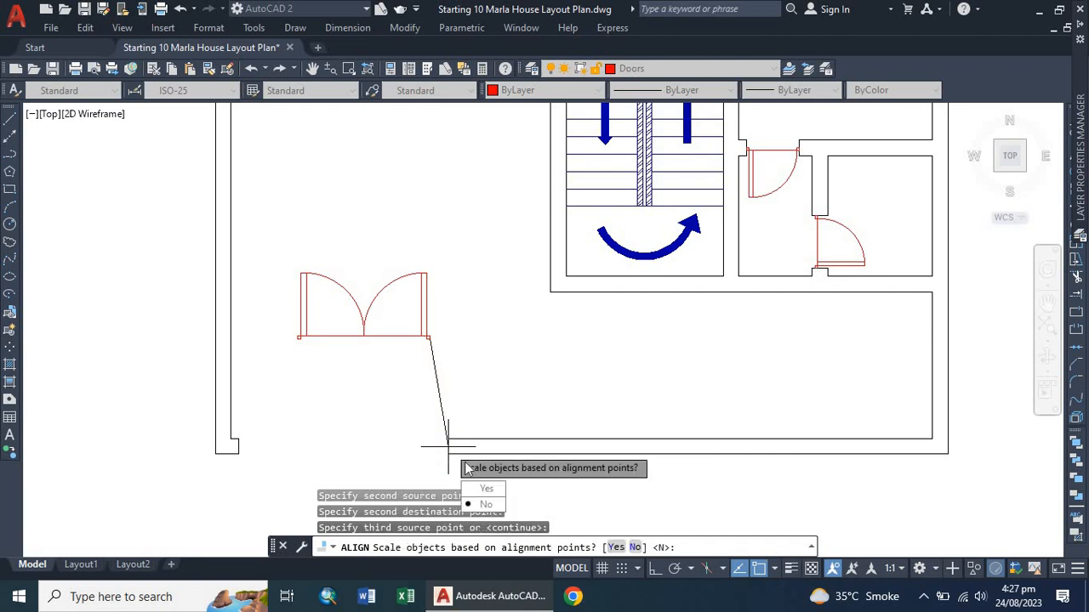
left_click(480, 492)
scroll(389, 303, "down", 3)
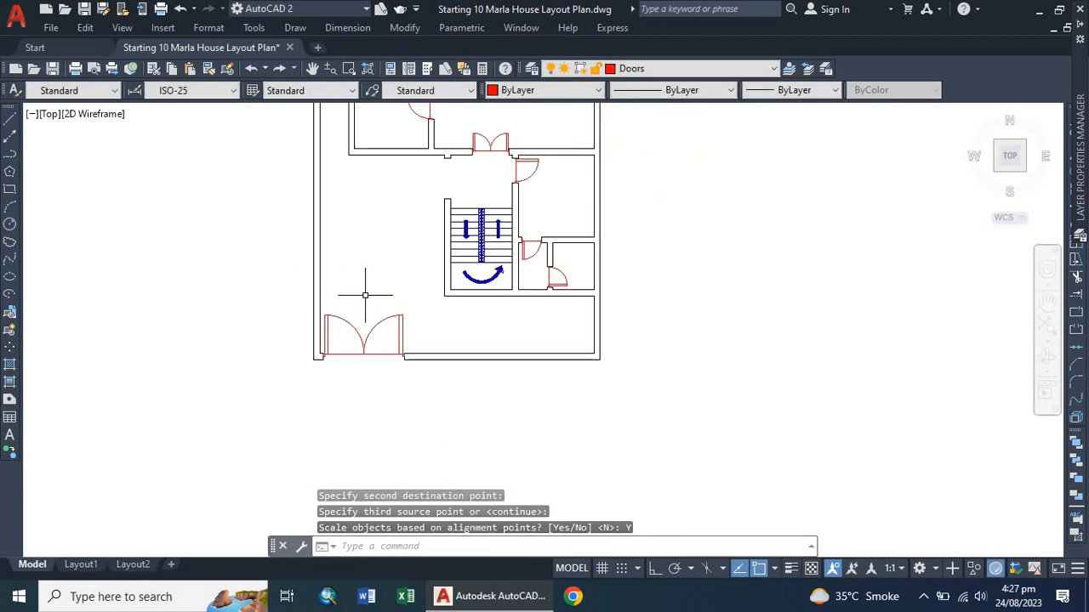
left_click(216, 294)
left_click(180, 333)
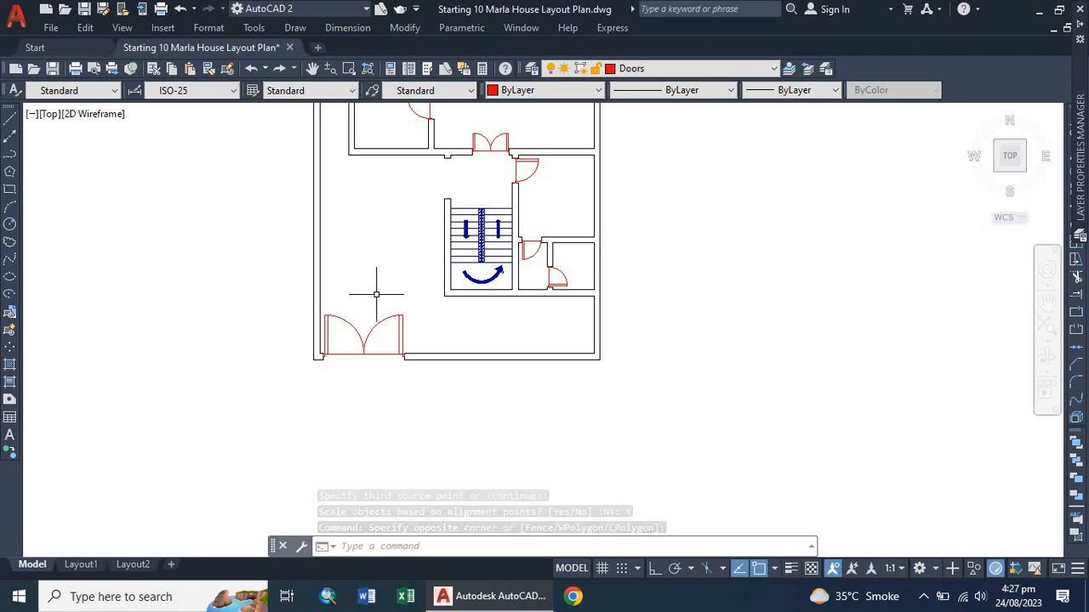
scroll(377, 284, "down", 2)
scroll(418, 195, "up", 2)
scroll(428, 255, "up", 1)
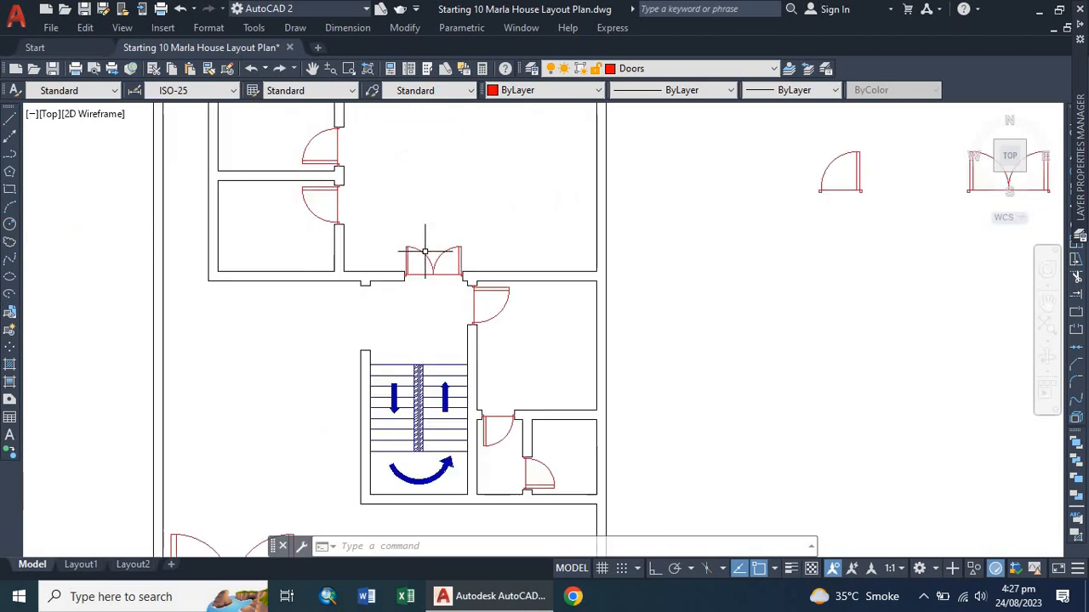
Copy the passage's double door into the open area left of the staircase.
left_click(428, 255)
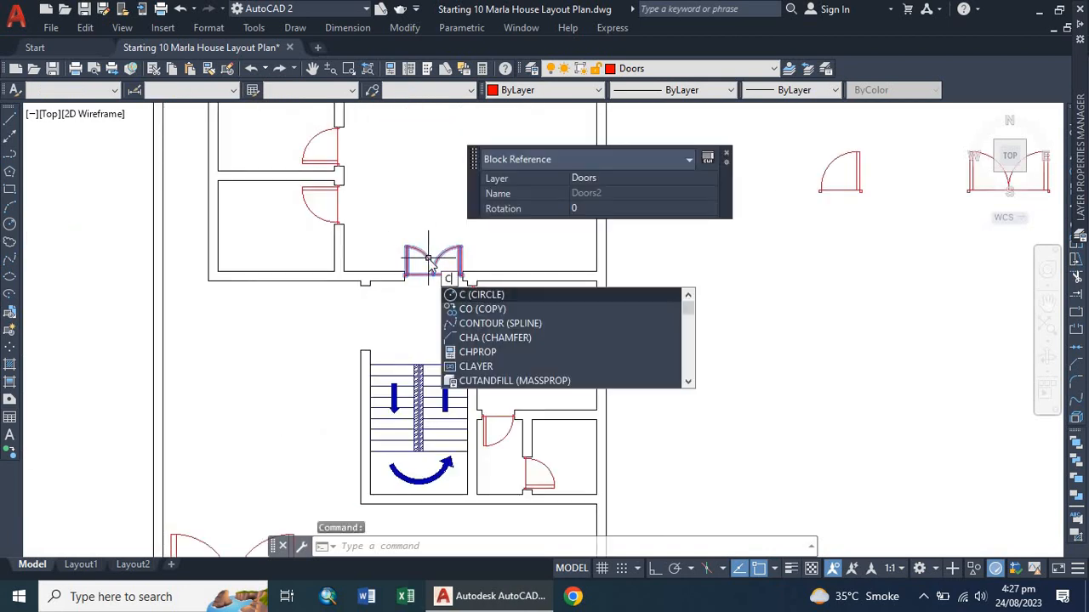
type("o")
key("Return")
left_click(407, 277)
left_click(254, 391)
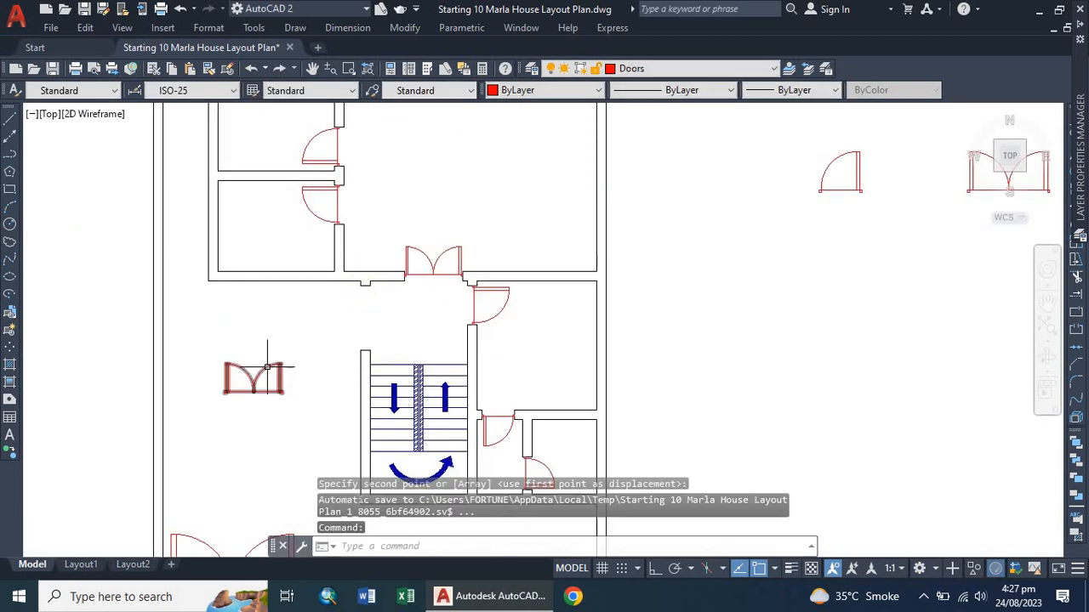
Rotate the copied double door 90 degrees clockwise so it stands vertically with leaves swinging right.
left_click(254, 375)
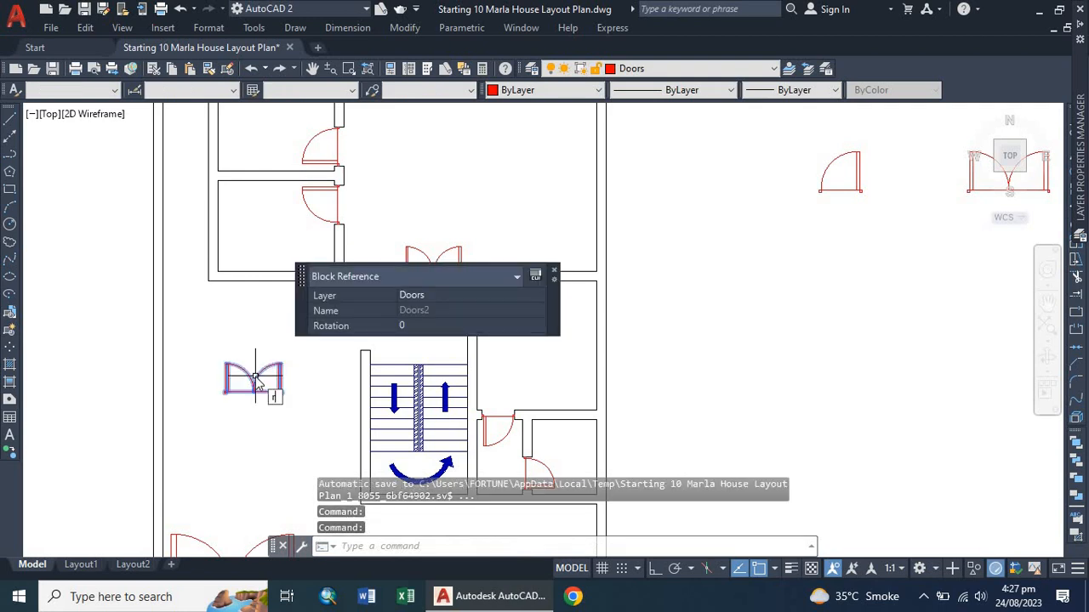
type("ro")
key("Return")
key("F8")
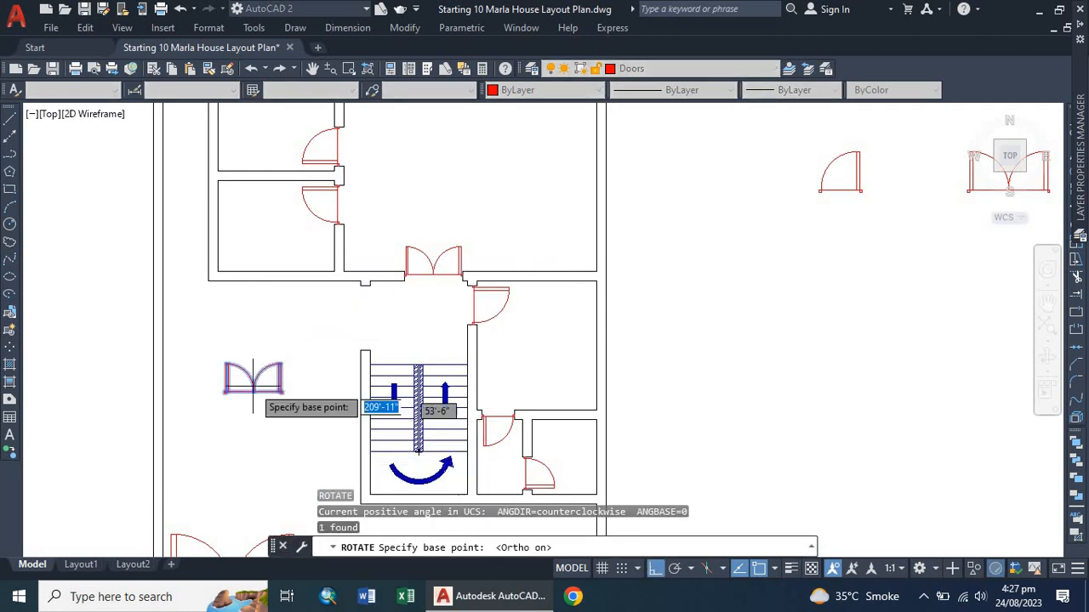
left_click(283, 392)
left_click(247, 412)
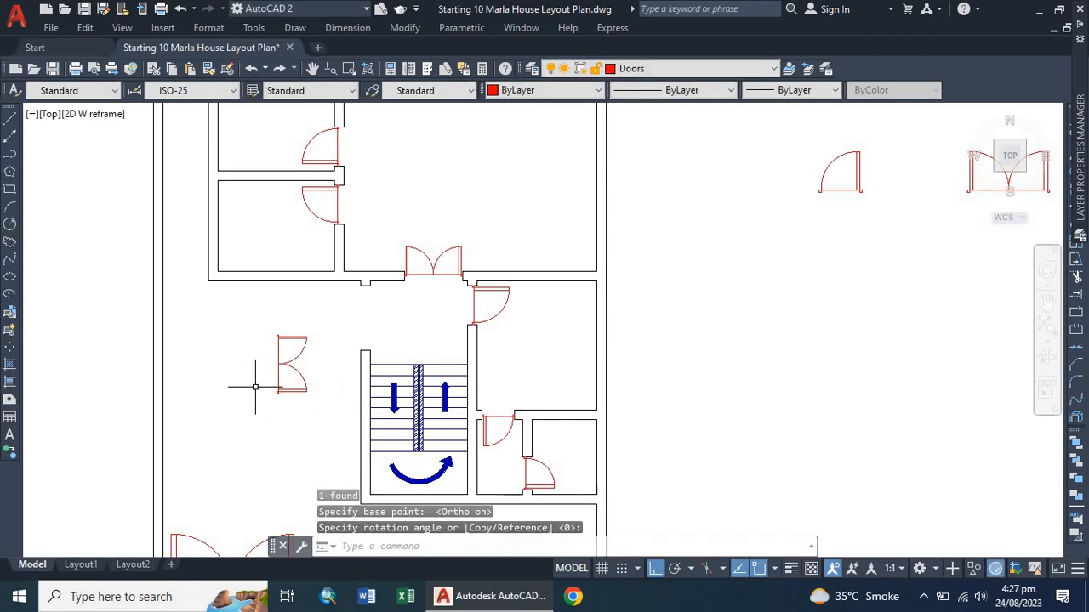
scroll(254, 387, "up", 4)
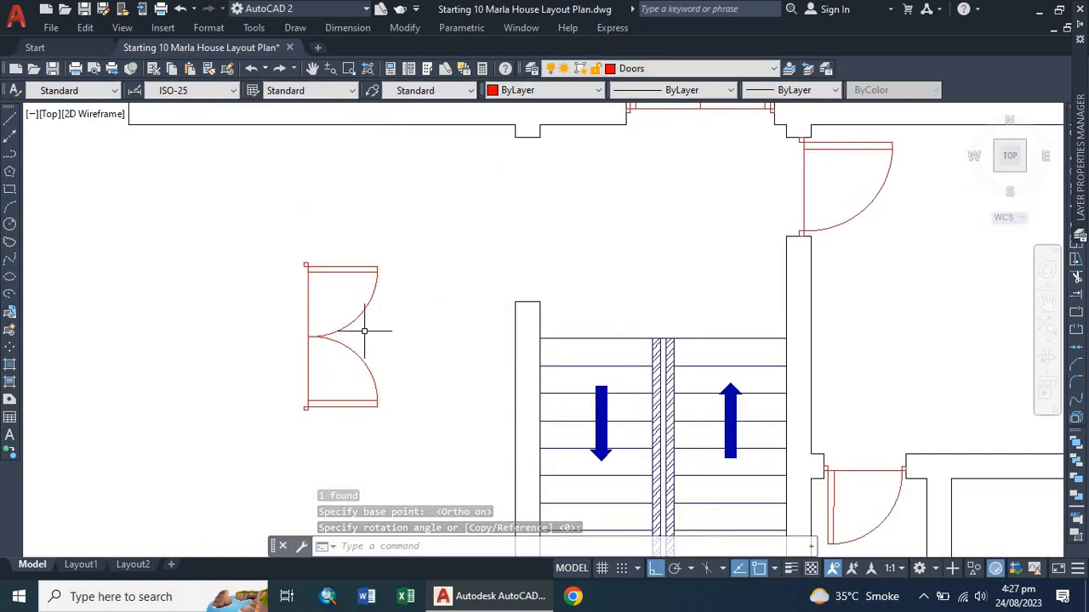
Start aligning the rotated double door, matching its top corner to the wall end at the passage's lower wall.
type("al")
key("Return")
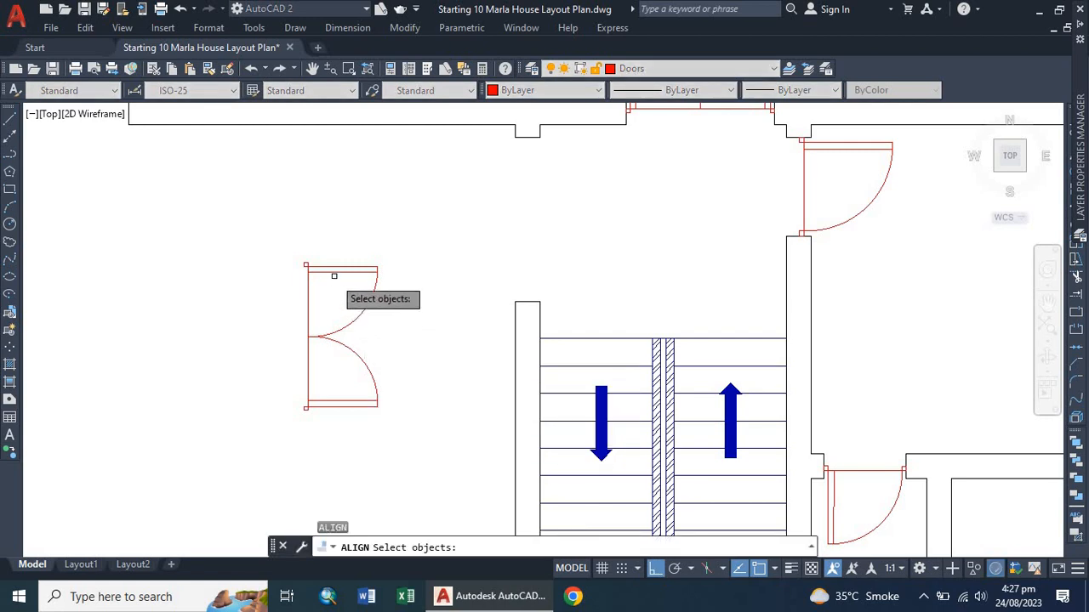
left_click(335, 269)
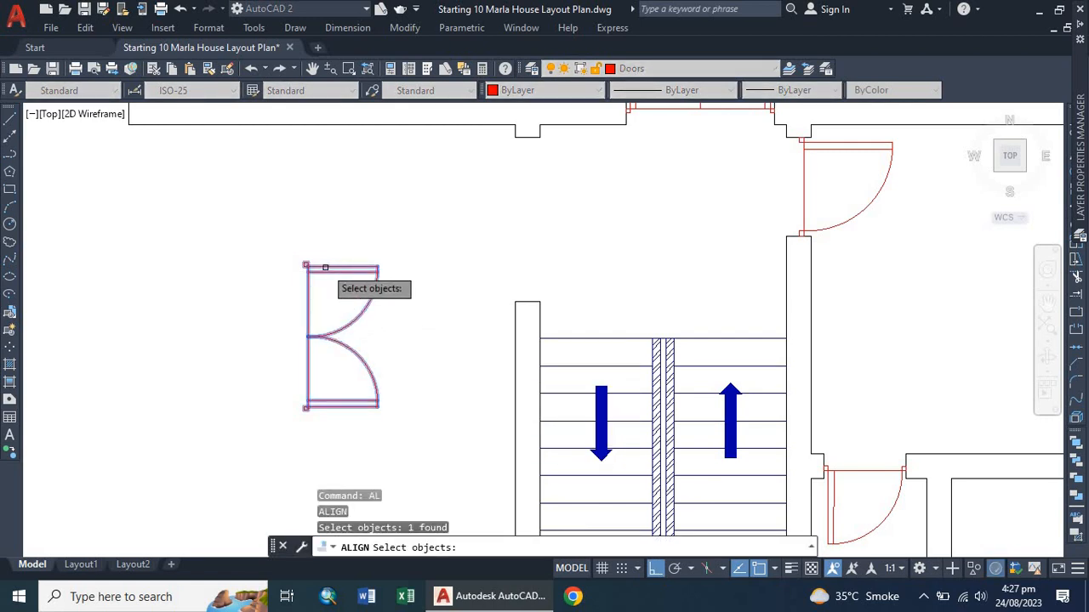
key("Return")
scroll(304, 265, "up", 5)
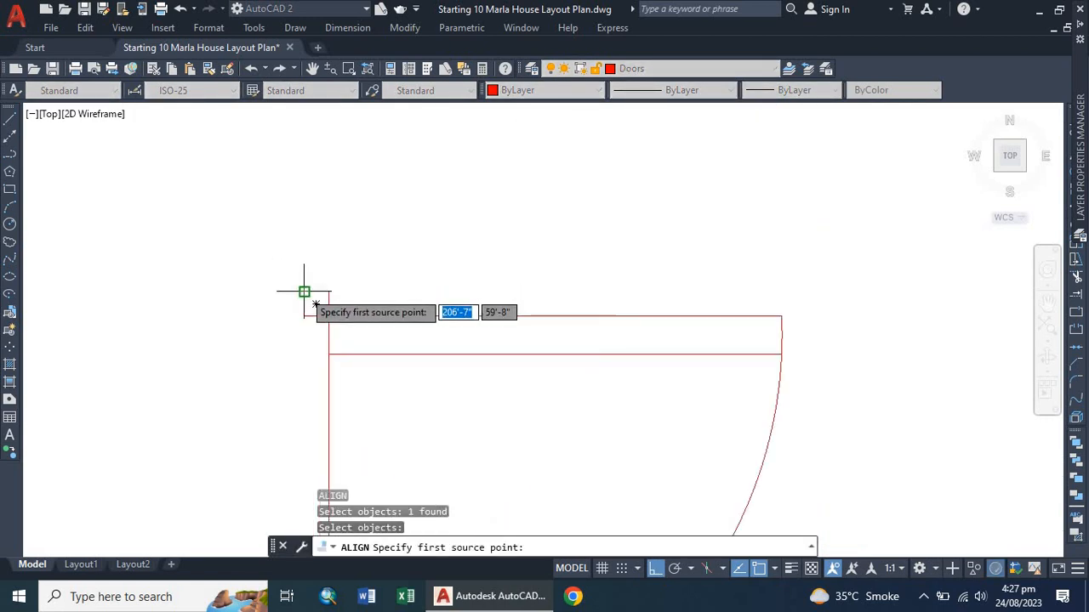
left_click(304, 292)
scroll(260, 332, "down", 6)
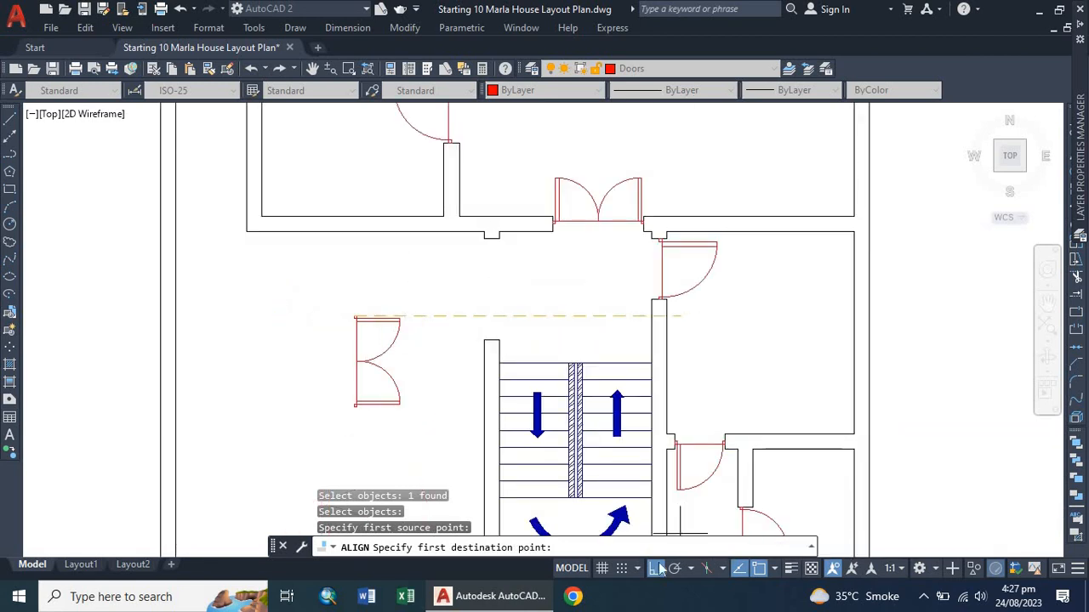
key("F8")
scroll(491, 332, "up", 2)
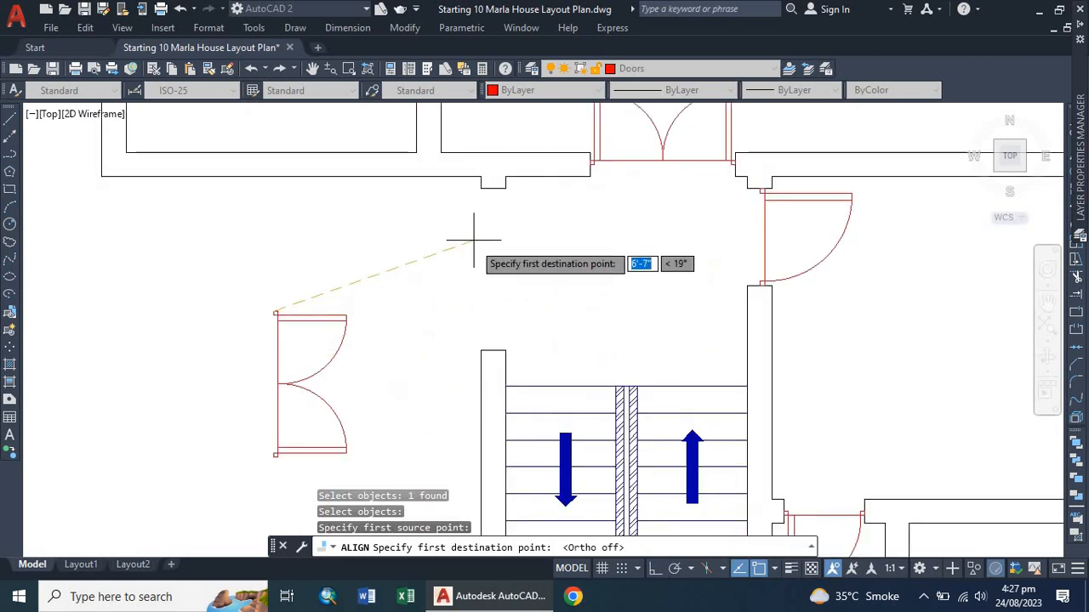
left_click(493, 181)
Match the door's bottom corner to the top of the staircase's left wall and scale the door to fit.
scroll(274, 457, "up", 3)
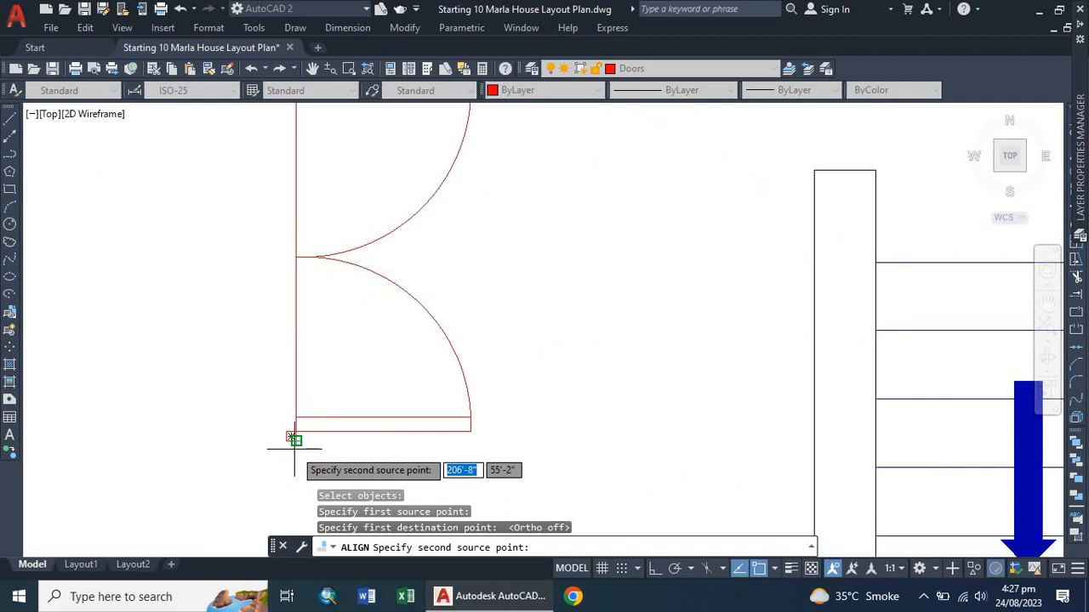
left_click(290, 438)
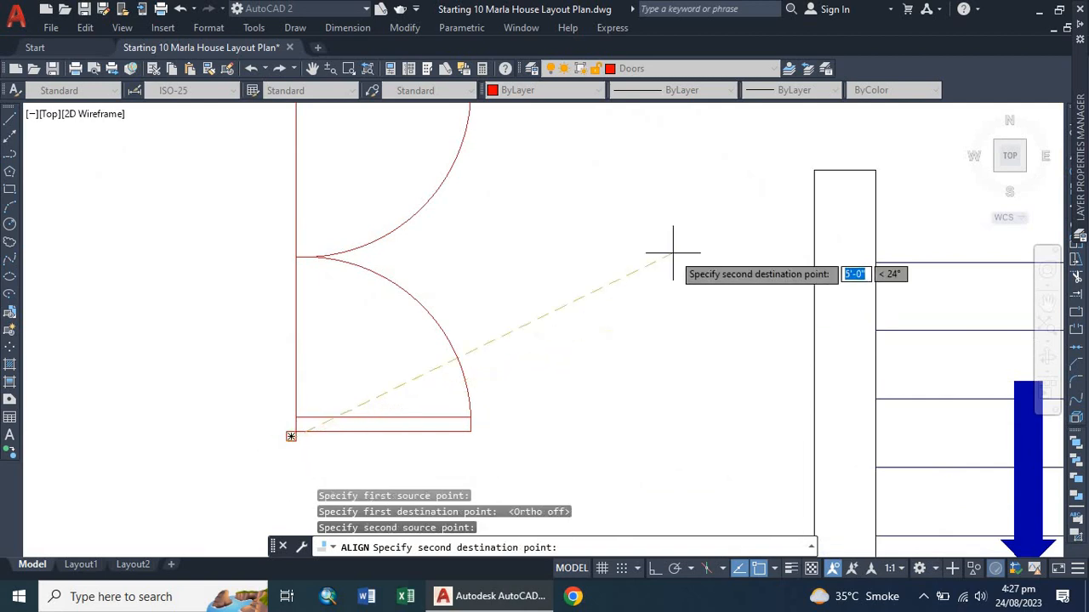
left_click(851, 168)
key("Return")
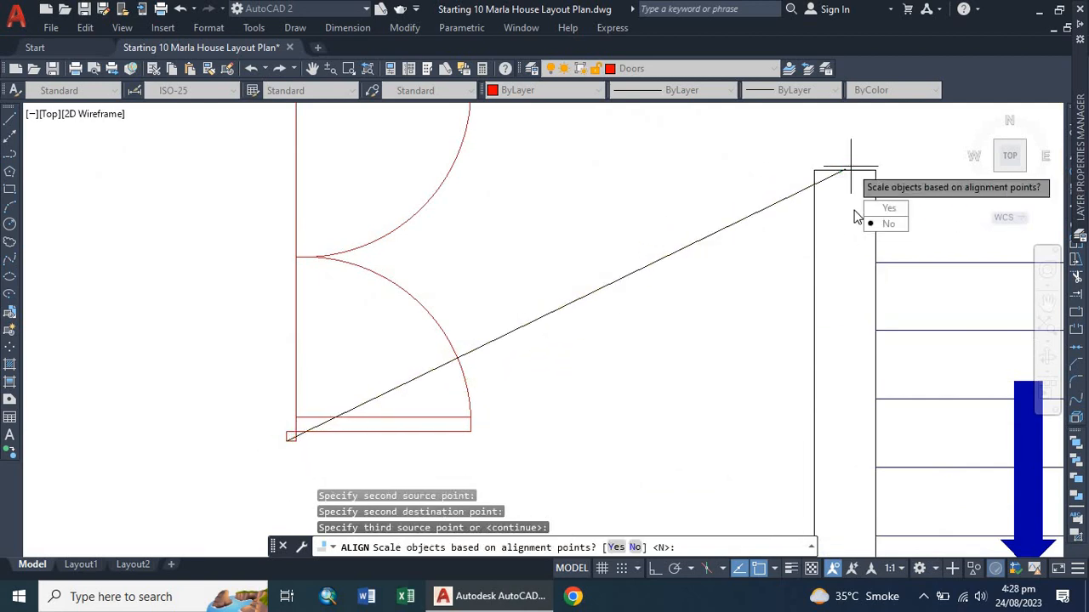
left_click(867, 209)
scroll(553, 336, "down", 3)
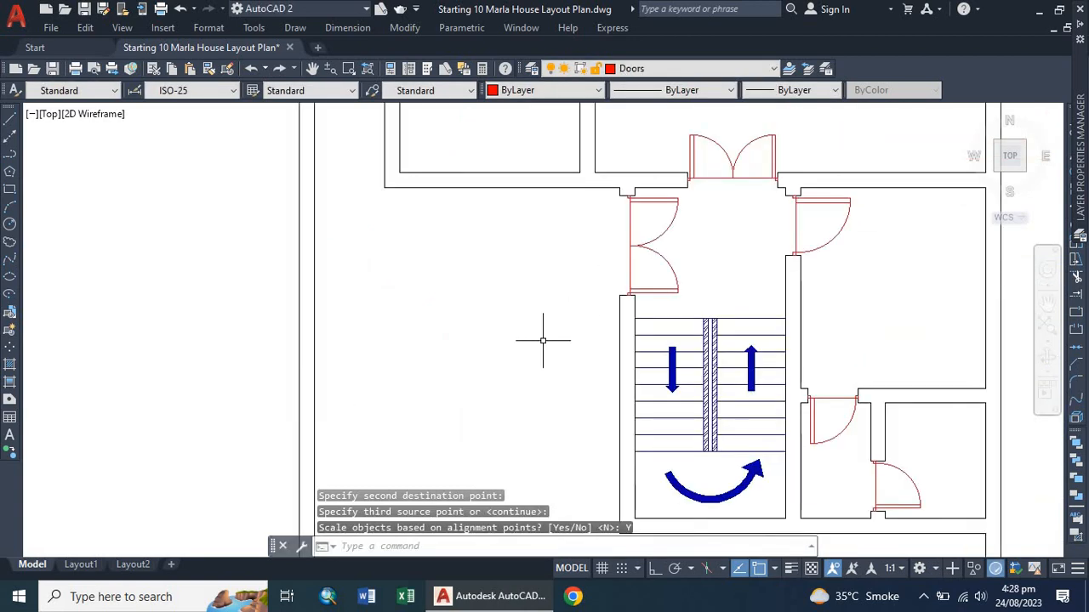
scroll(539, 341, "down", 3)
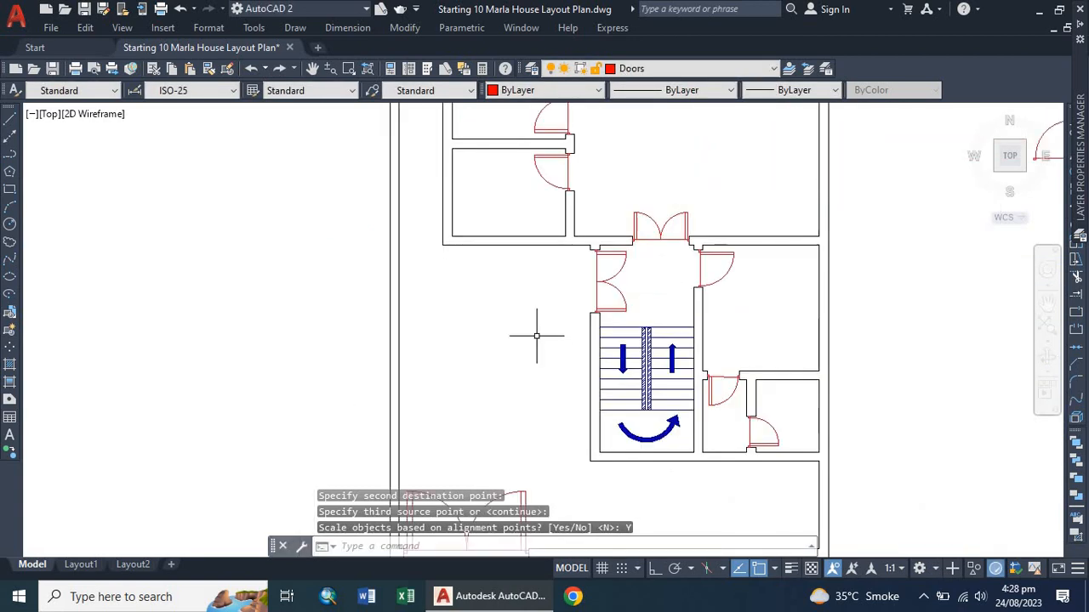
scroll(528, 334, "down", 1)
scroll(529, 334, "down", 2)
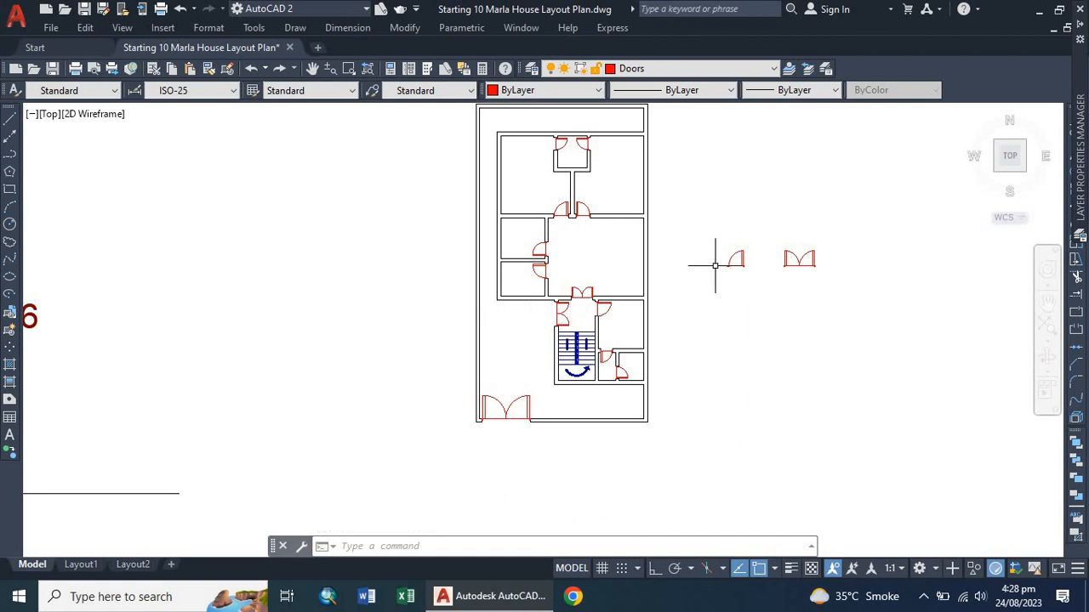
Delete the two spare door blocks lying beside the plan.
left_click(709, 230)
left_click(910, 294)
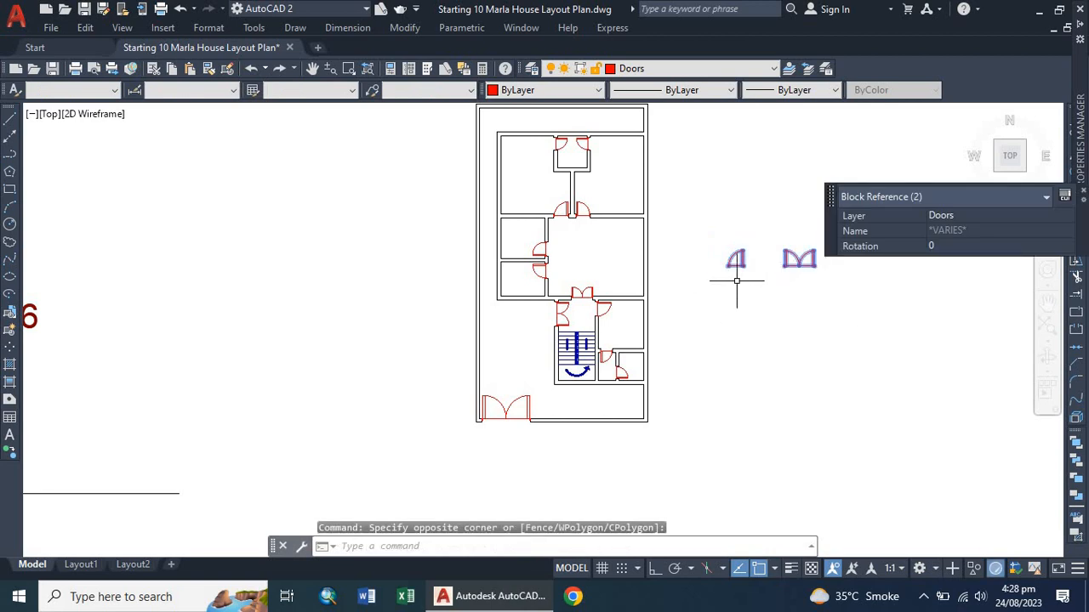
key("Delete")
Survey the plan's rooms and outer walls to find where windows should go.
scroll(587, 311, "up", 4)
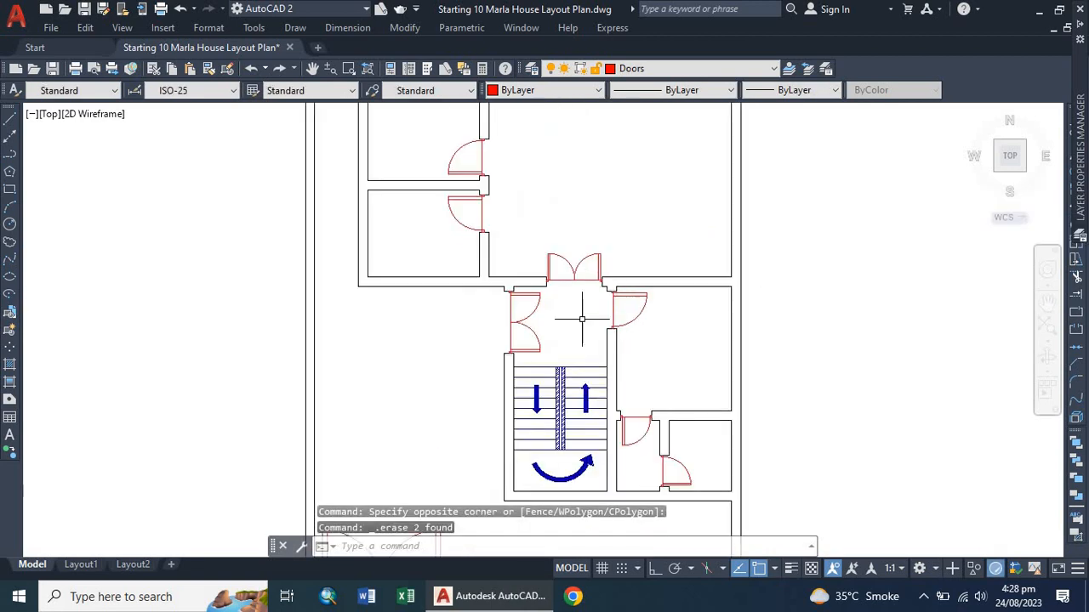
scroll(432, 273, "down", 3)
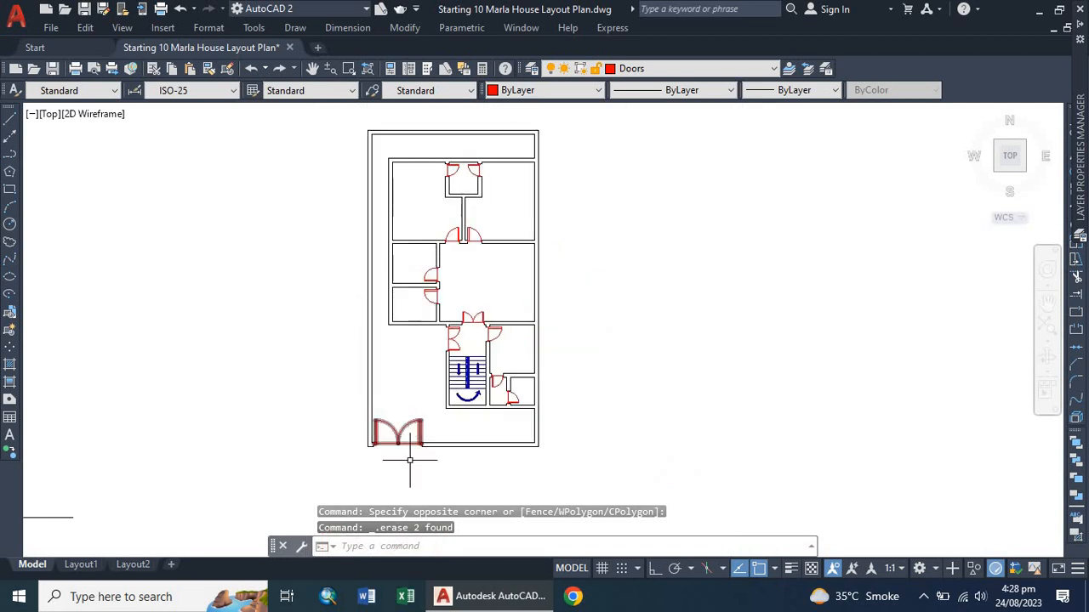
scroll(425, 360, "up", 3)
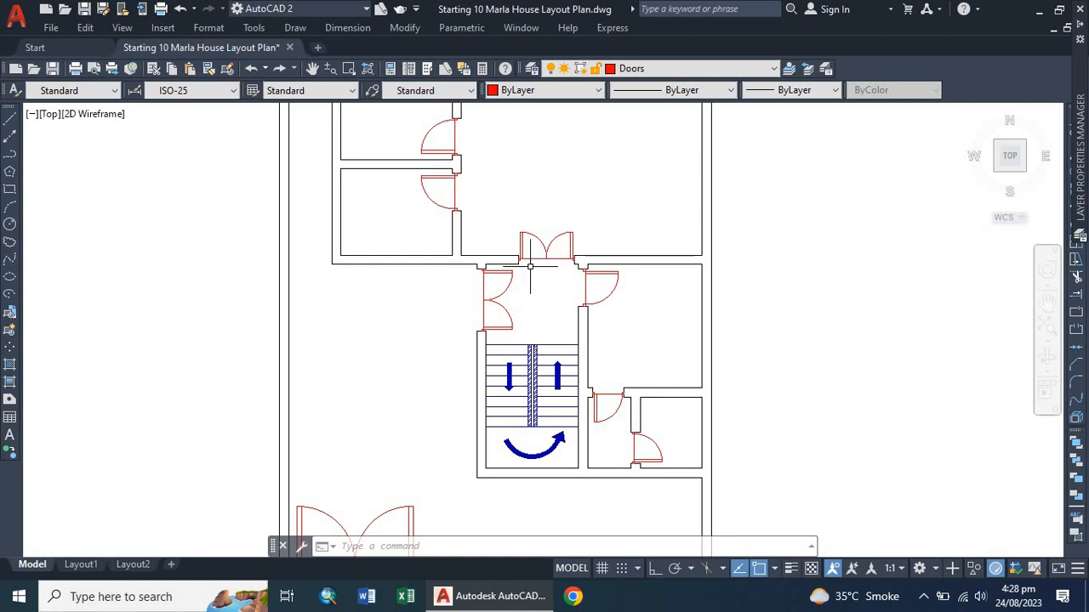
scroll(530, 267, "down", 3)
scroll(528, 313, "up", 1)
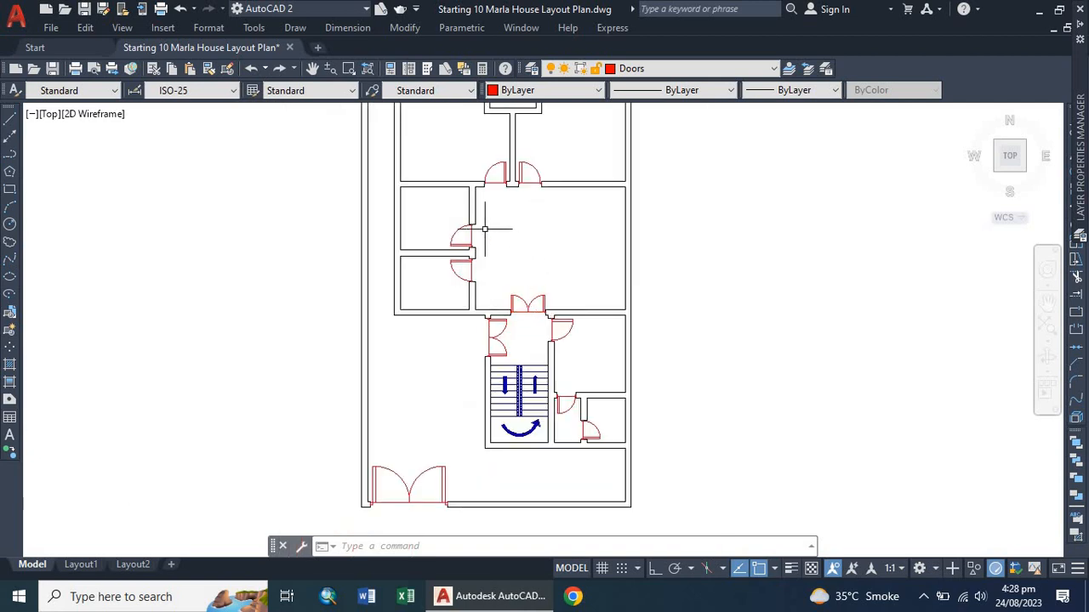
scroll(461, 290, "down", 1)
scroll(451, 302, "up", 3)
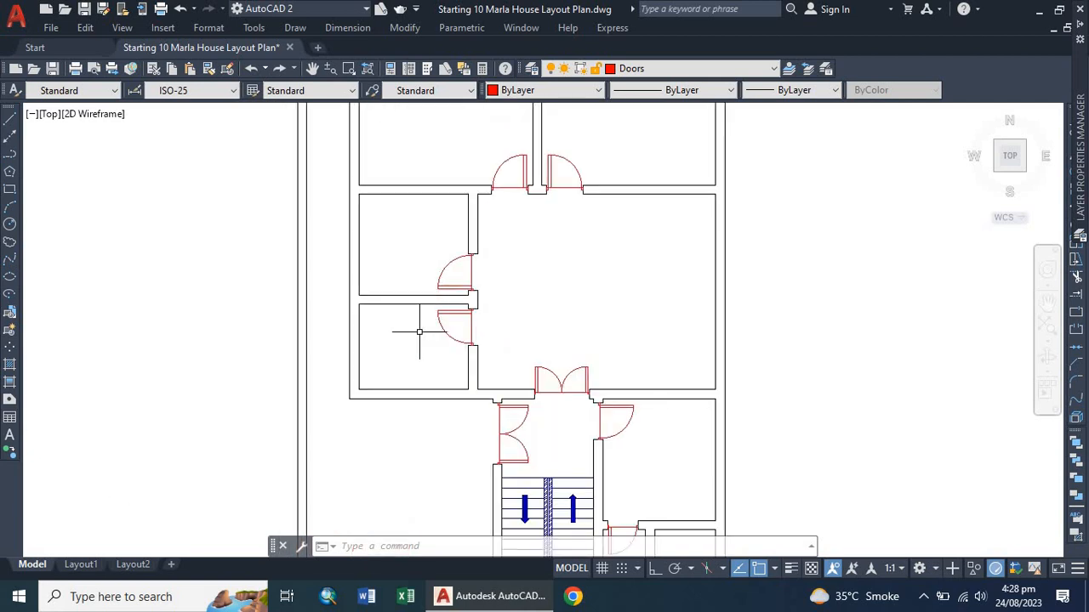
scroll(406, 280, "down", 3)
scroll(404, 225, "up", 3)
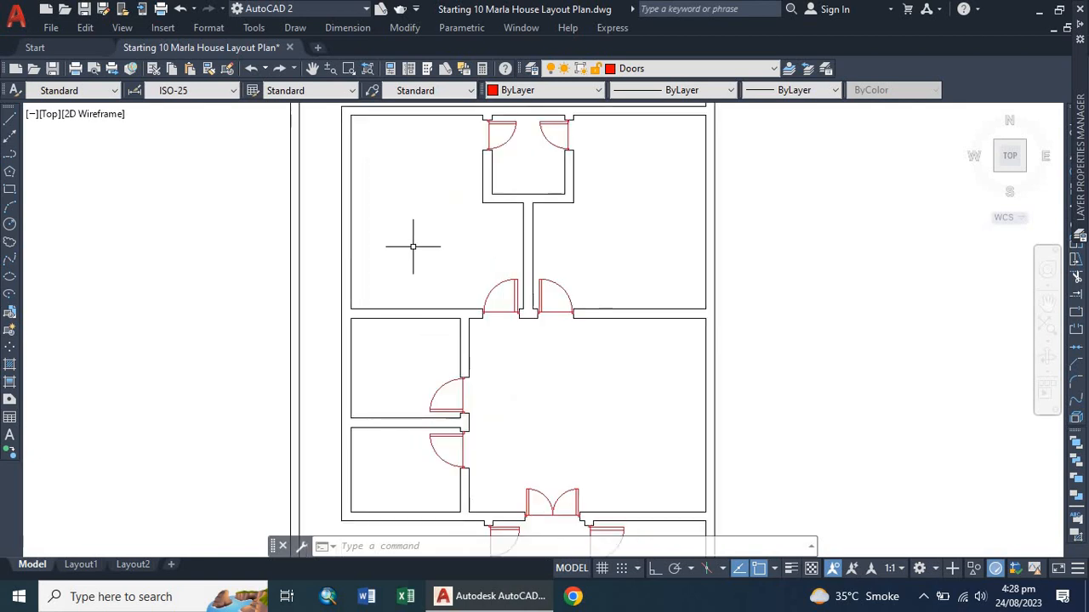
scroll(413, 247, "down", 2)
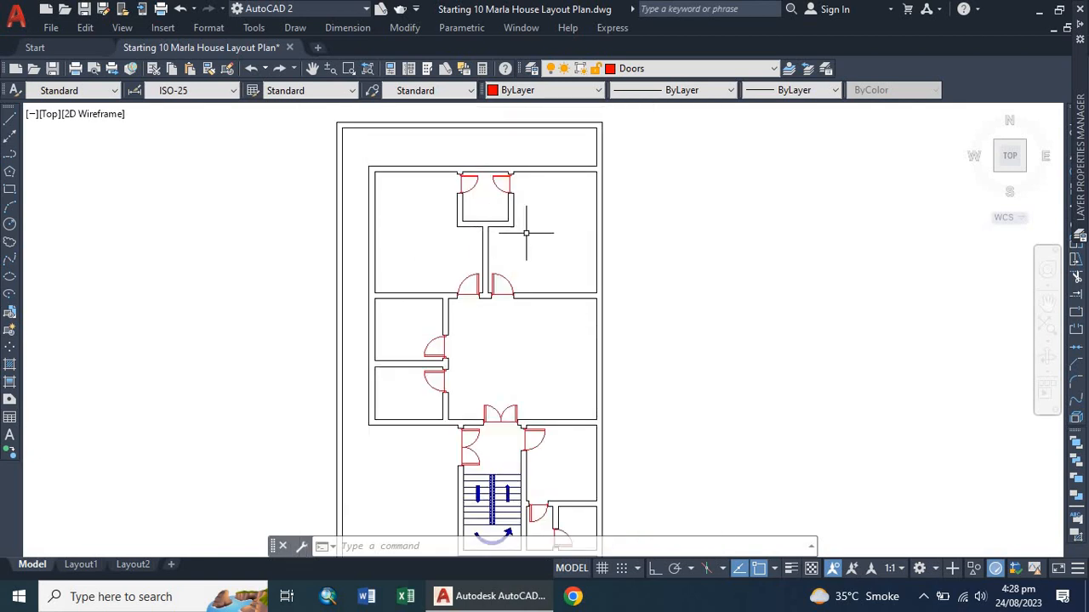
scroll(521, 224, "down", 3)
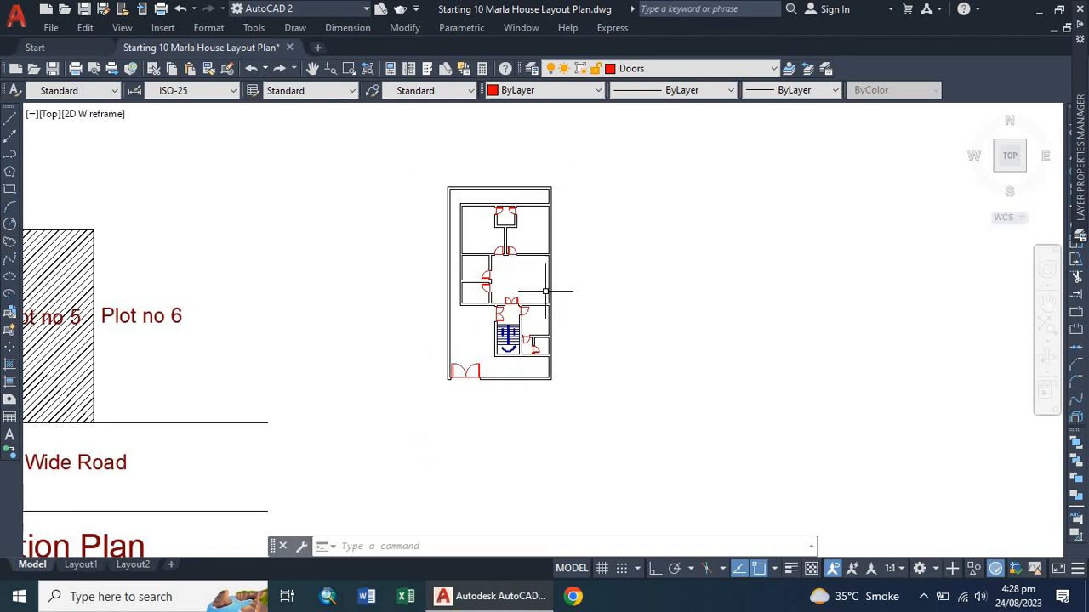
middle_click_drag(545, 291, 403, 329)
scroll(396, 295, "up", 2)
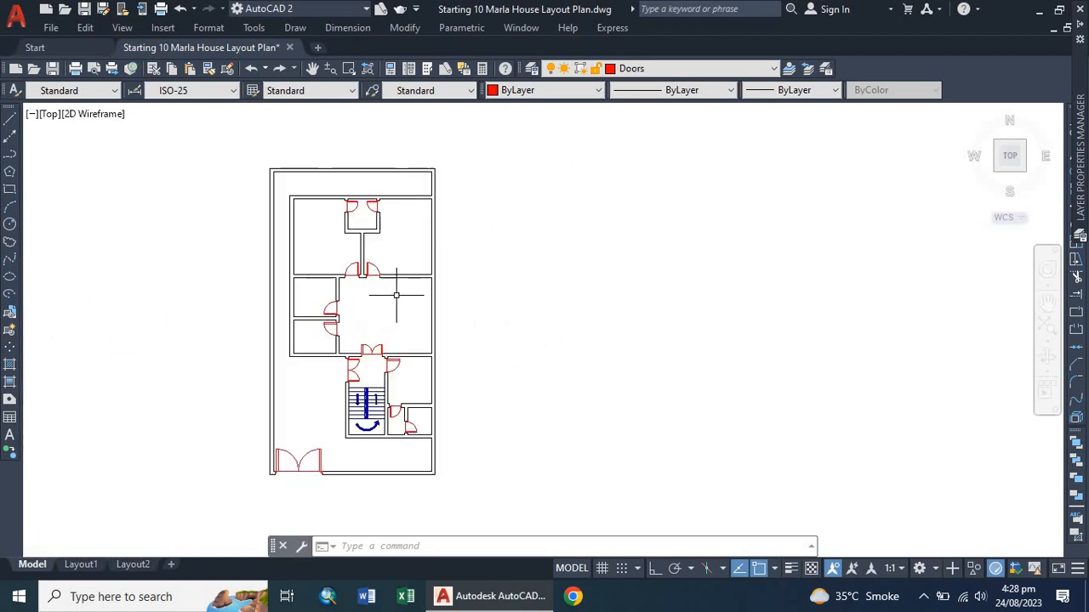
scroll(399, 345, "up", 2)
scroll(437, 463, "up", 2)
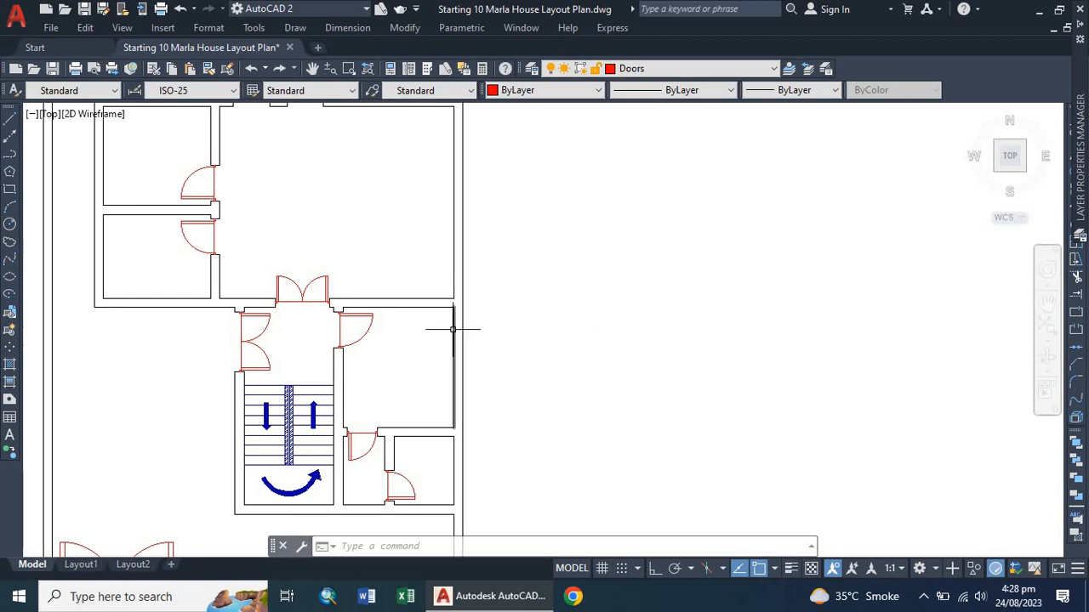
scroll(481, 355, "down", 2)
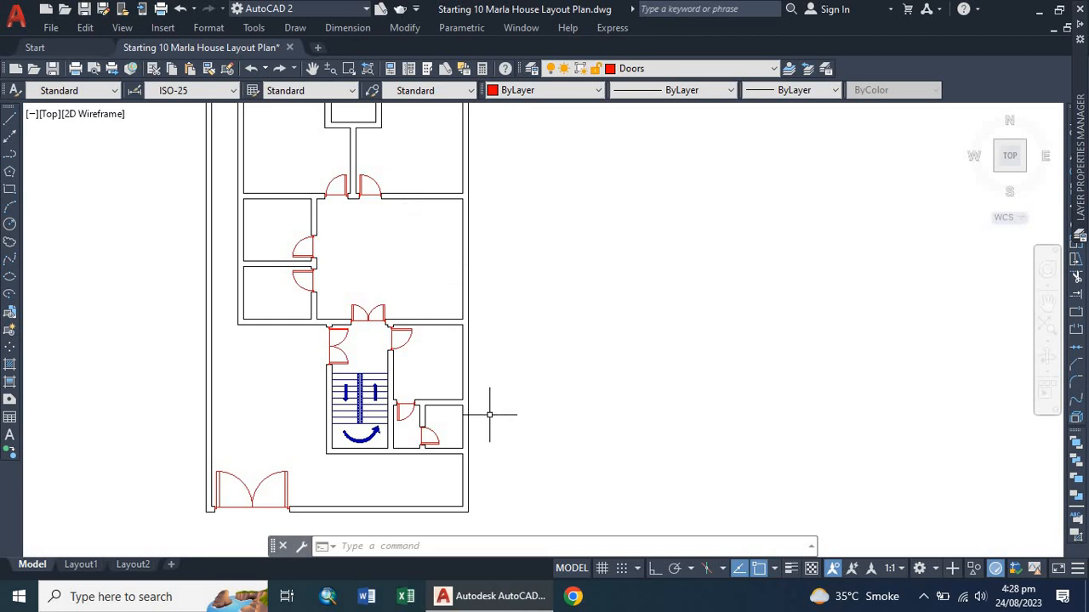
scroll(455, 419, "up", 2)
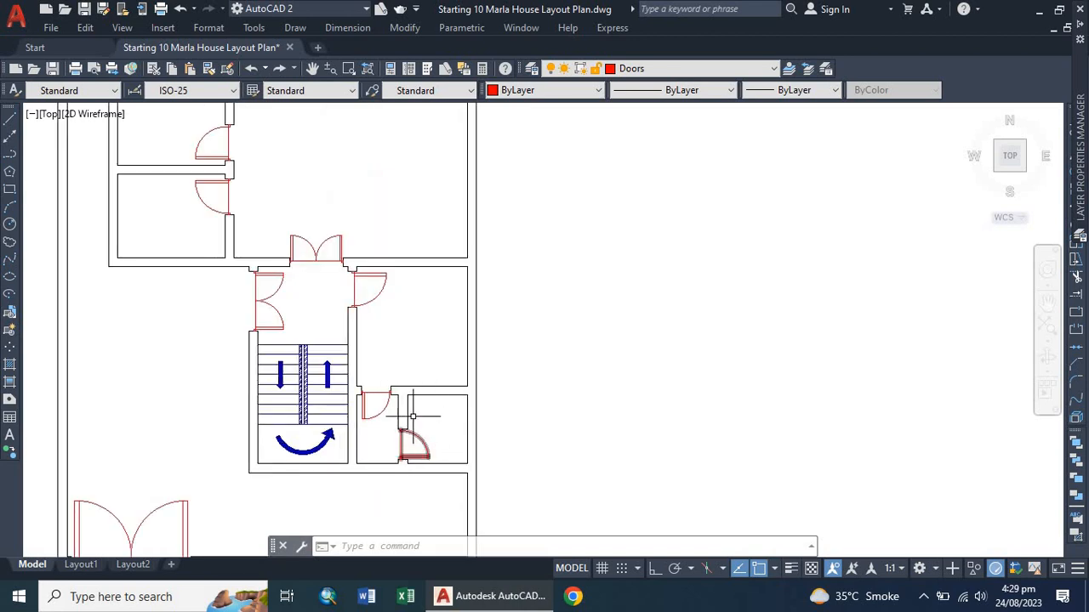
scroll(382, 398, "down", 2)
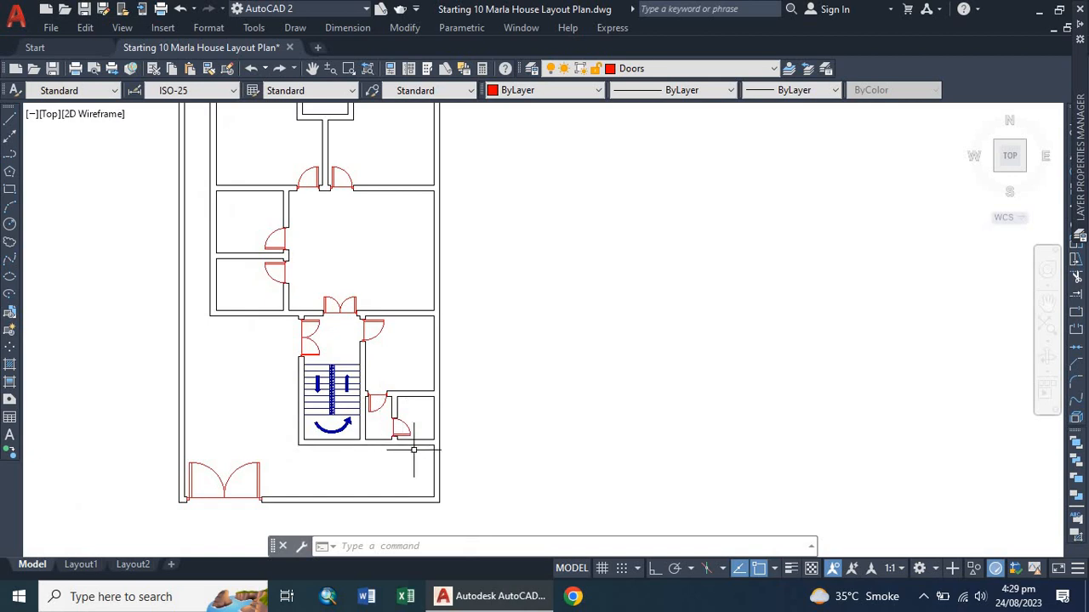
scroll(414, 449, "up", 4)
scroll(418, 453, "up", 3)
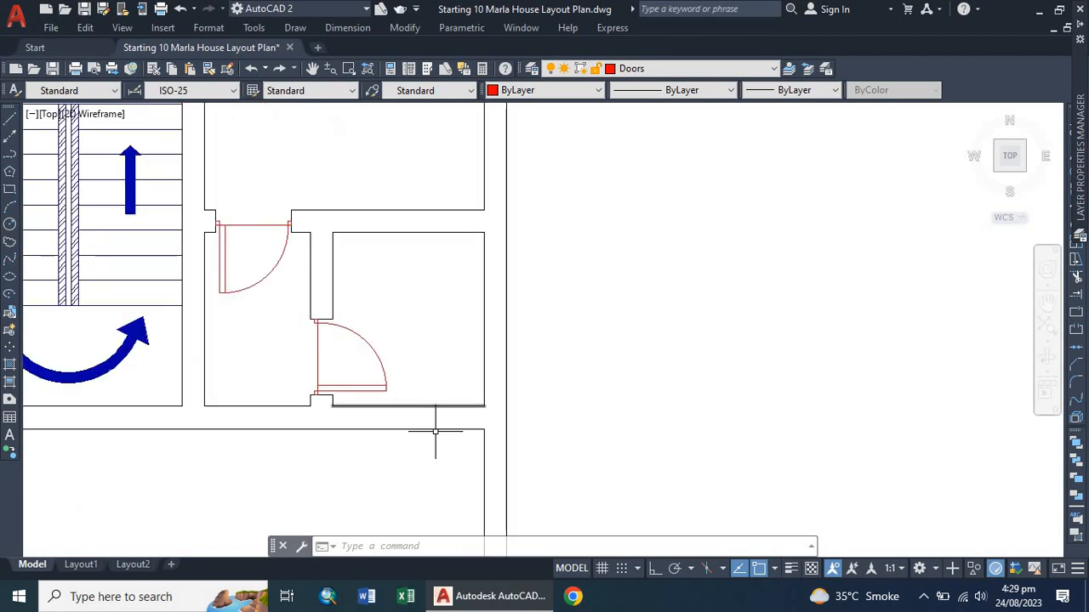
scroll(433, 437, "down", 4)
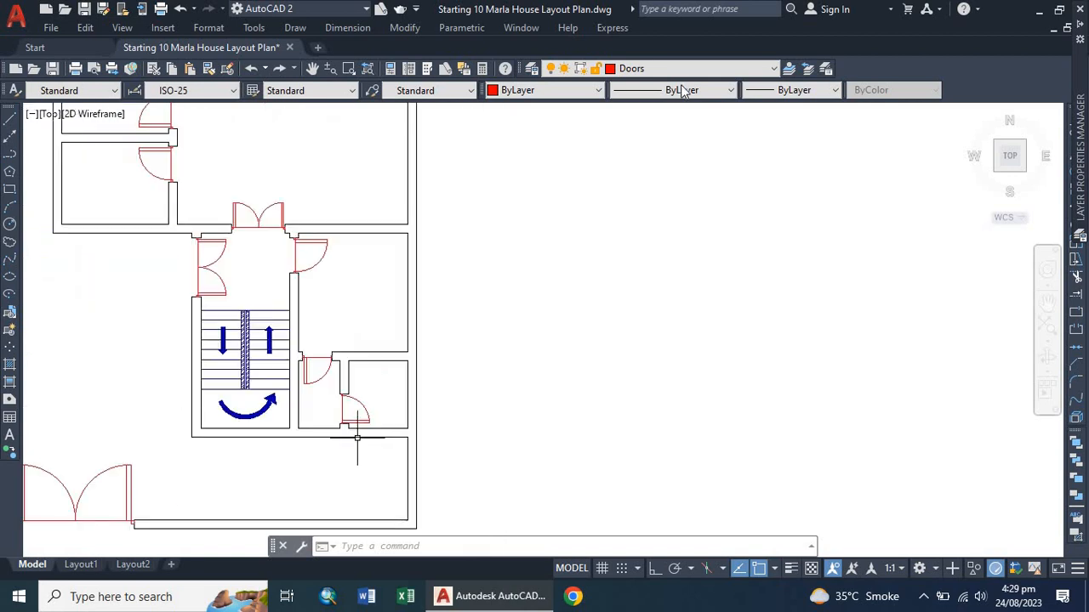
Make Windows the current layer and draw a short line across the end of the wall below the small room, where it meets the outer wall.
left_click(617, 70)
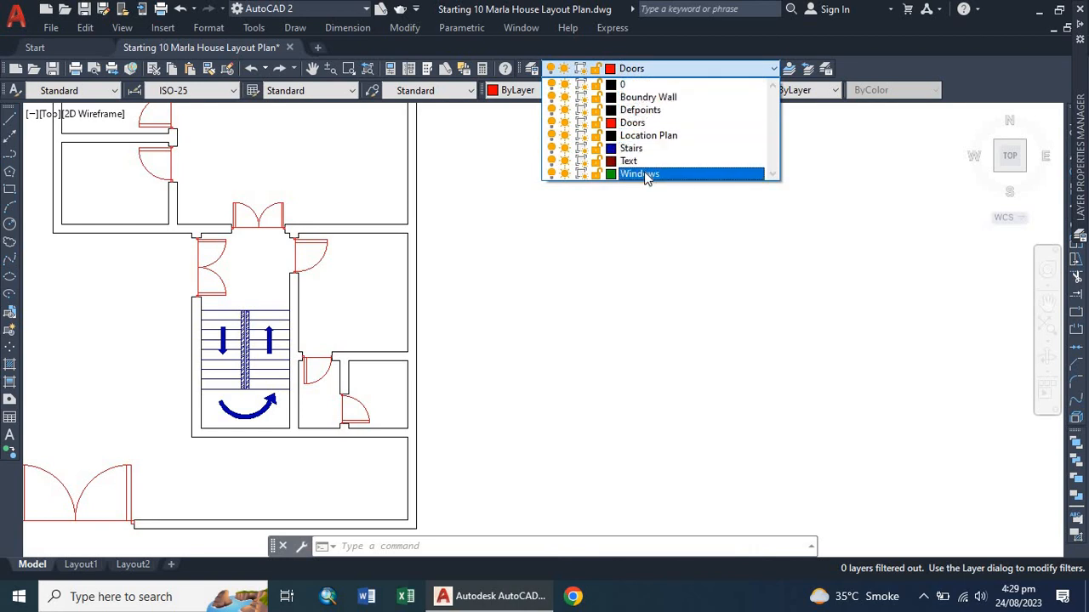
left_click(645, 175)
scroll(398, 481, "up", 4)
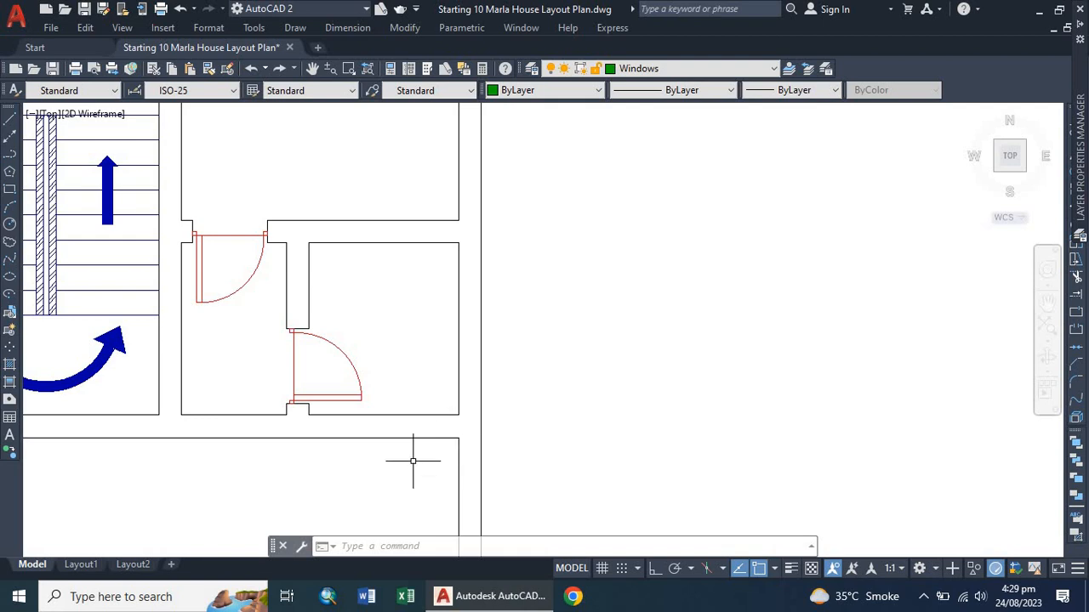
type("l")
key("Return")
scroll(421, 454, "up", 2)
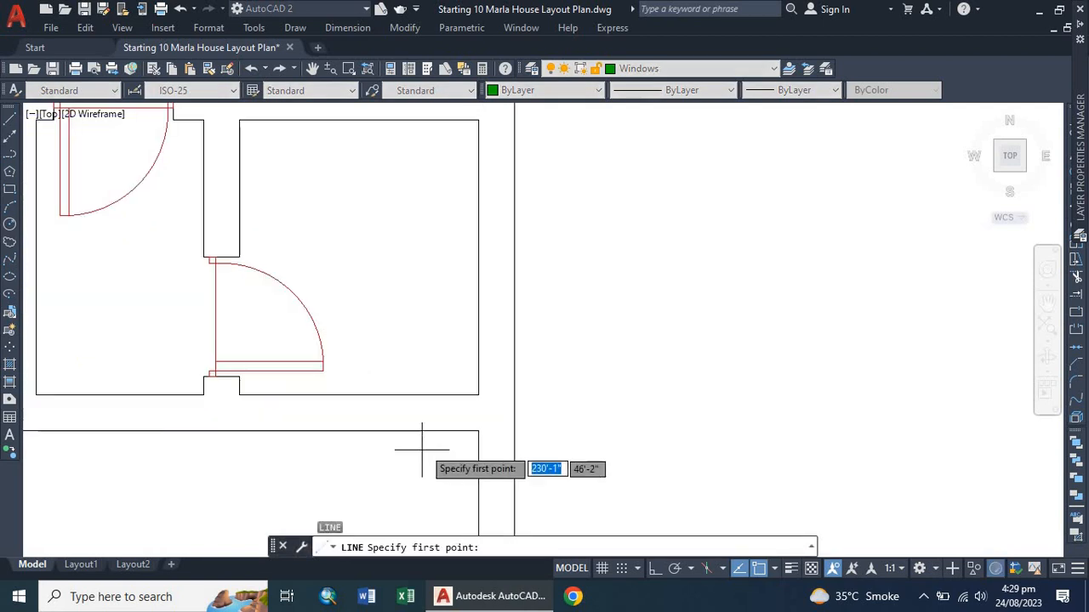
left_click(478, 431)
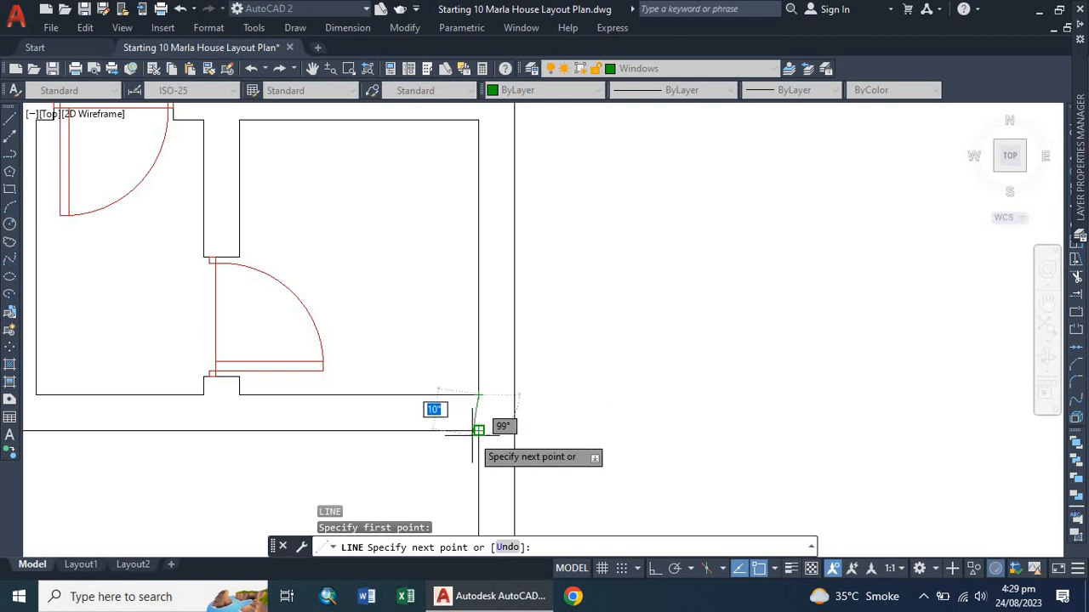
left_click(478, 431)
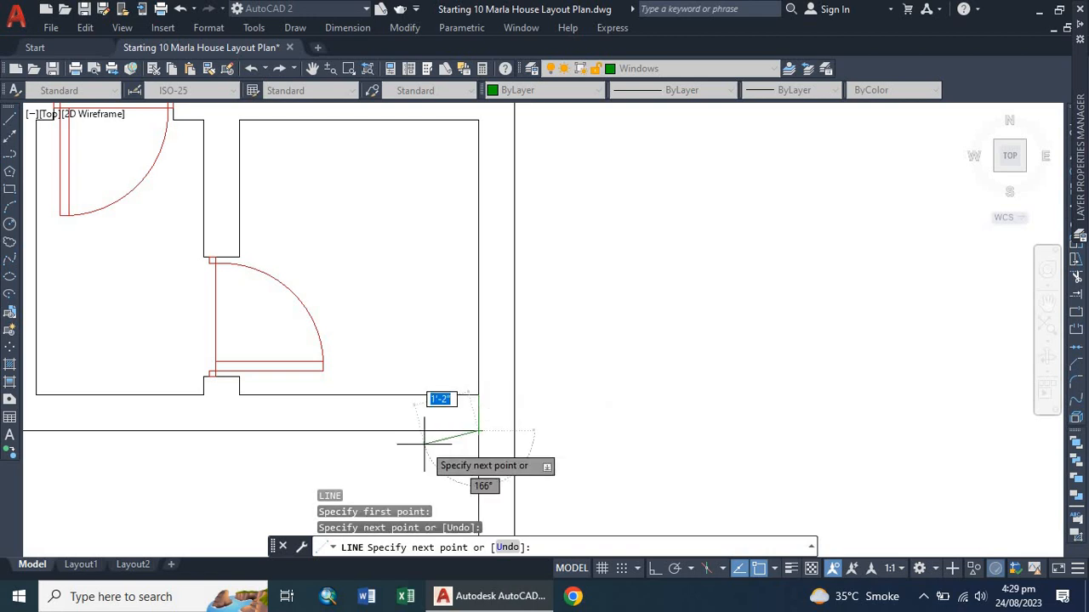
key("Return")
Offset the wall-end line 4.5" inward, then offset the new line a further 1.5' to mark the window opening.
scroll(458, 417, "down", 2)
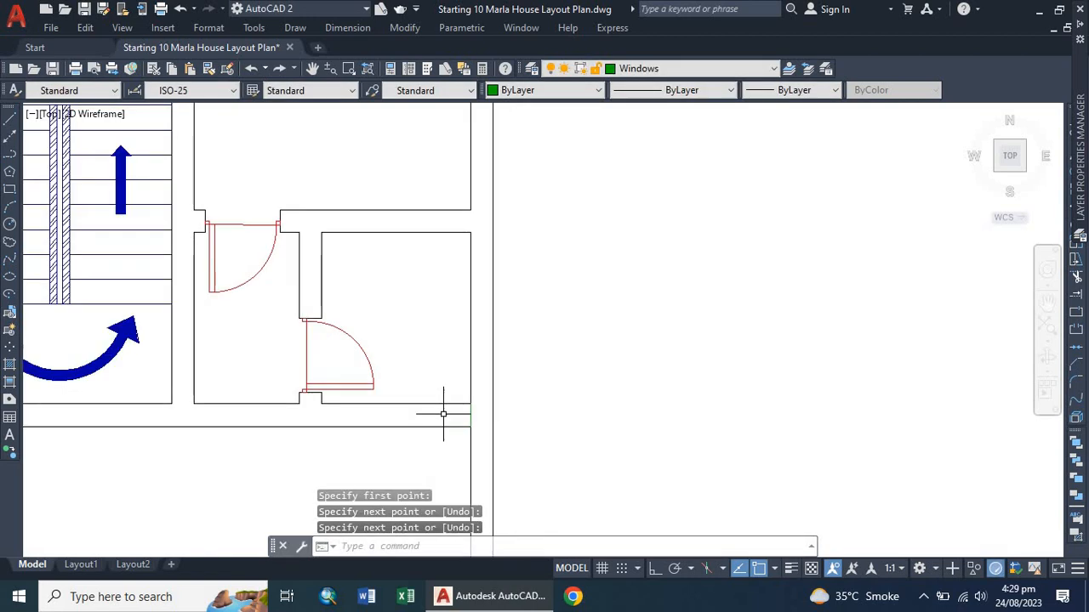
scroll(425, 391, "down", 3)
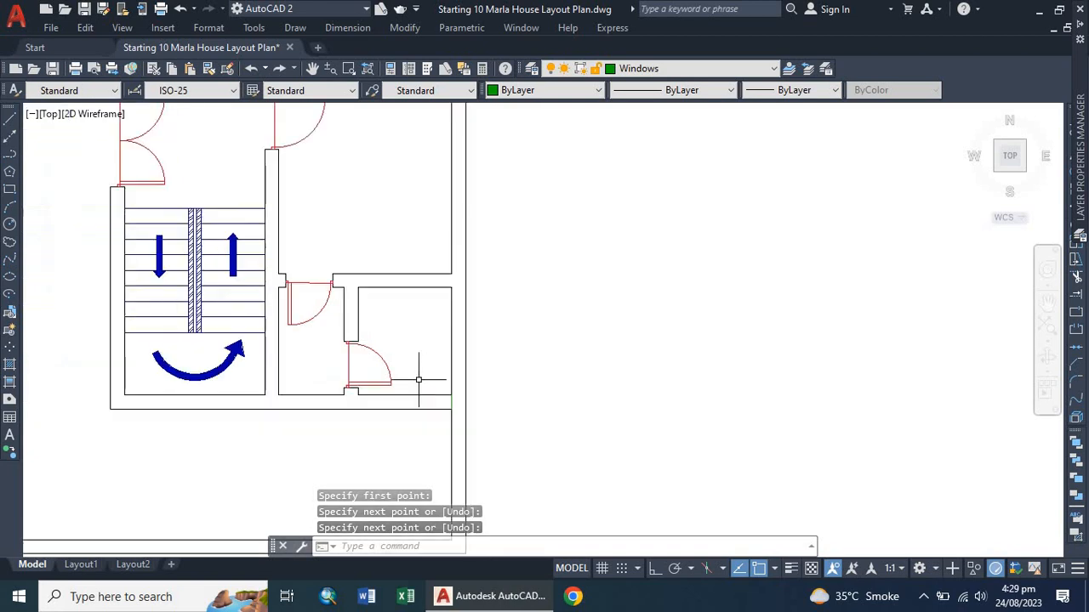
scroll(397, 389, "up", 3)
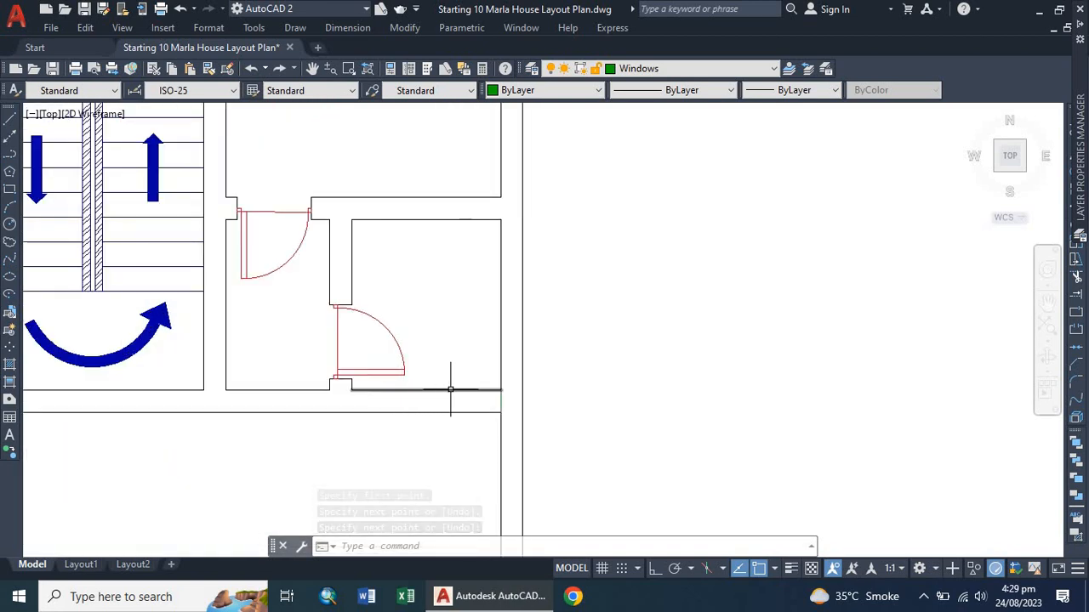
scroll(486, 390, "up", 2)
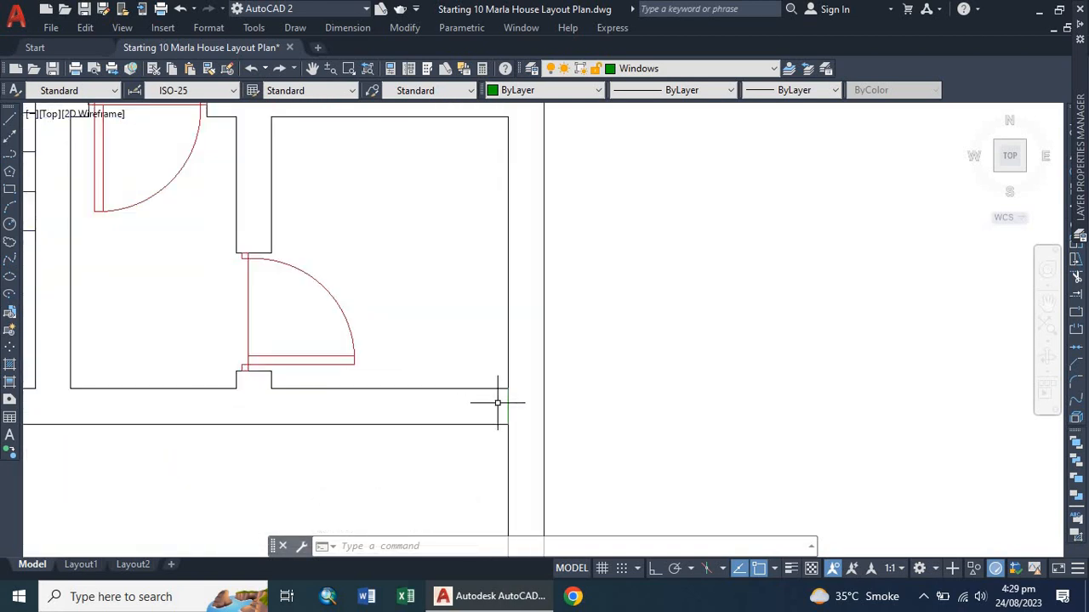
scroll(499, 403, "up", 2)
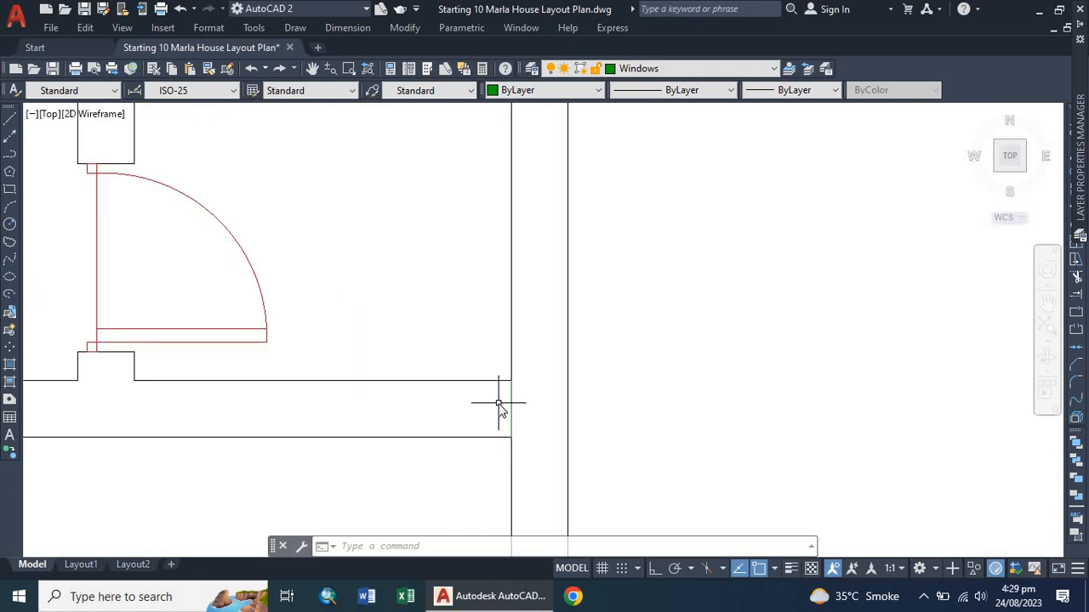
type("o")
key("Return")
key("Return")
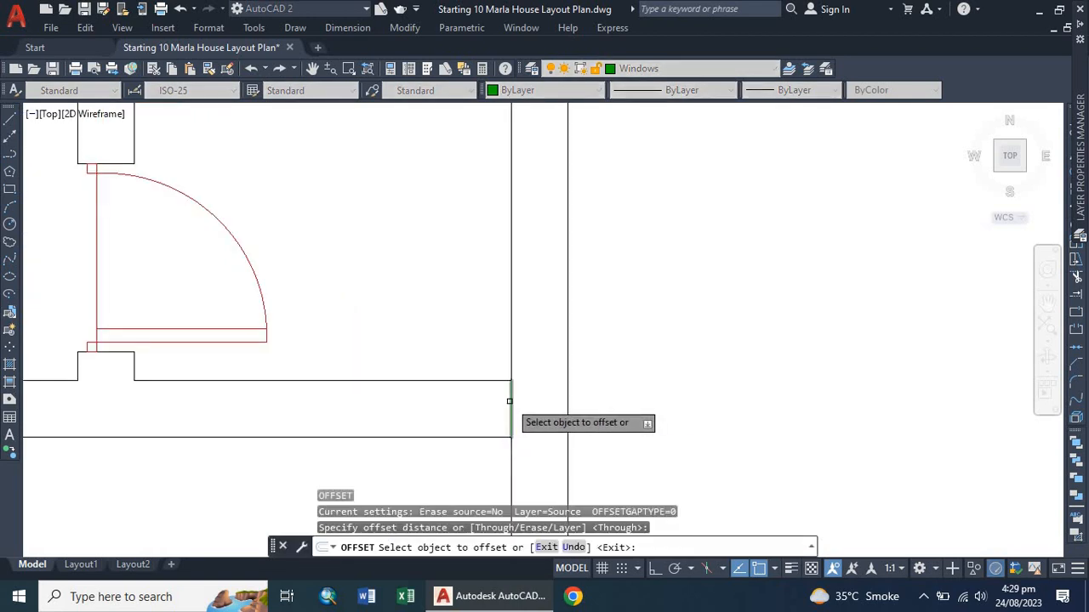
left_click(510, 402)
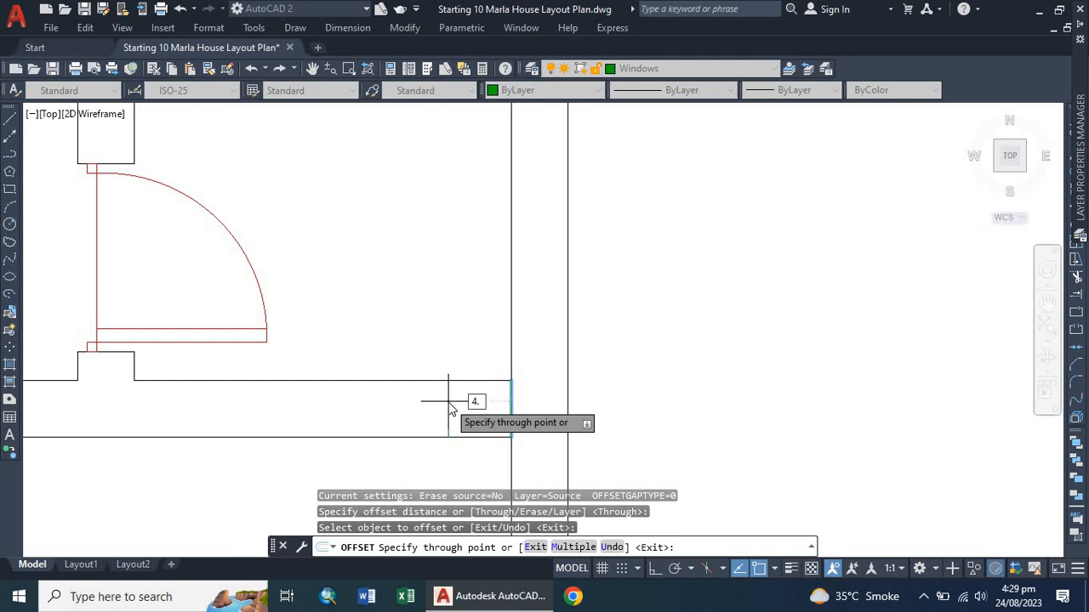
type("4.5\"")
key("Return")
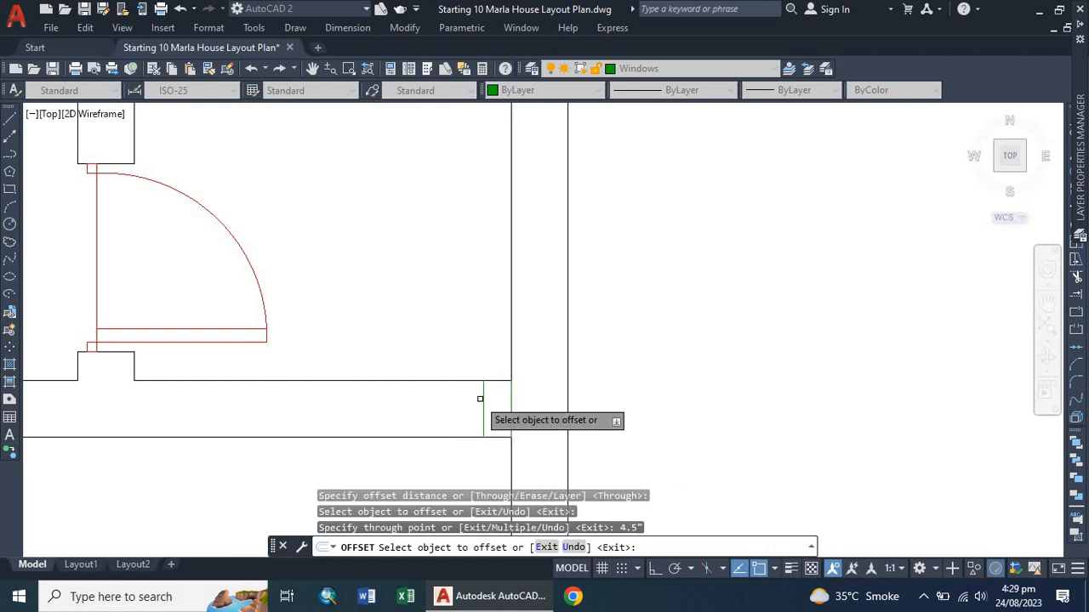
left_click(482, 397)
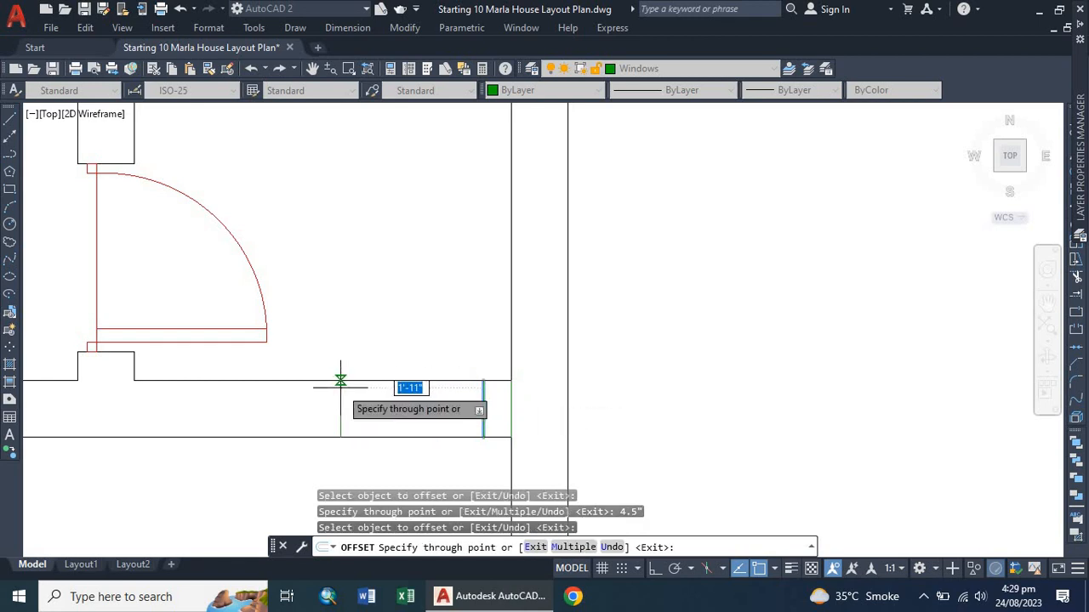
type("2")
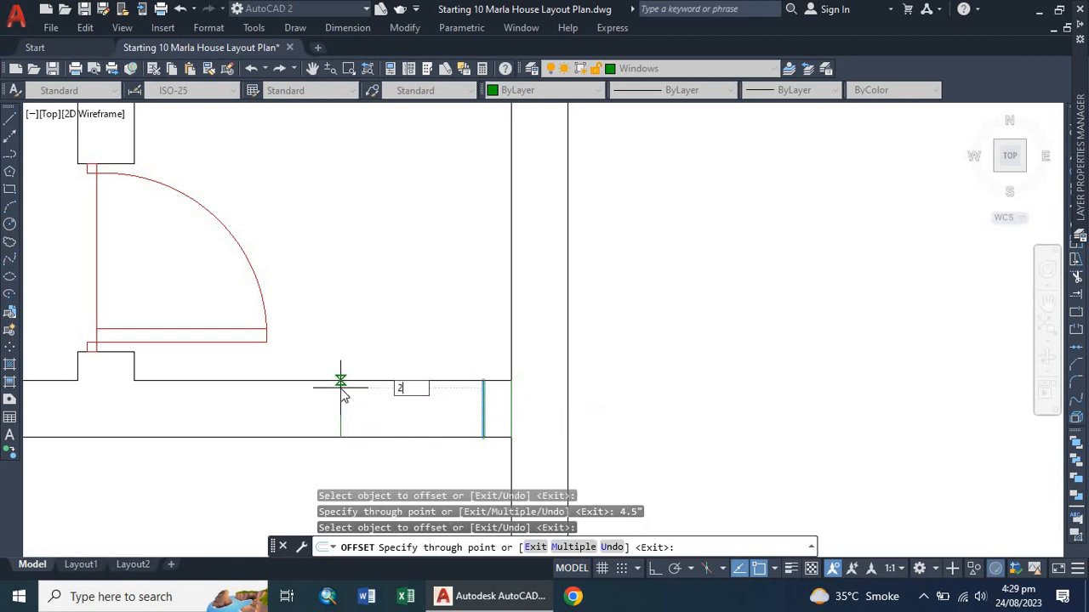
key("BackSpace")
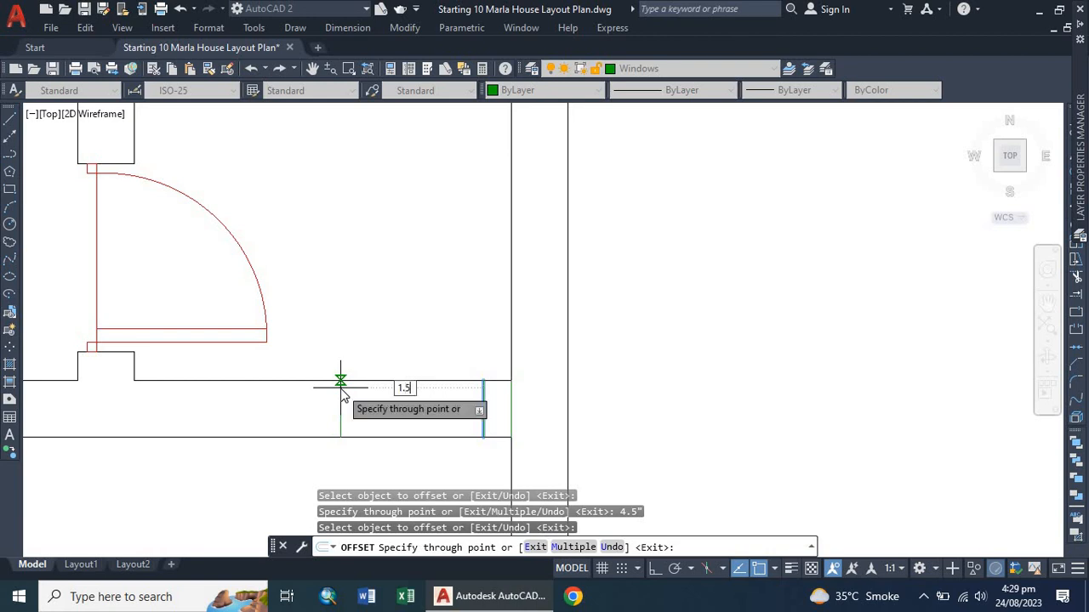
key("Return")
key("Escape")
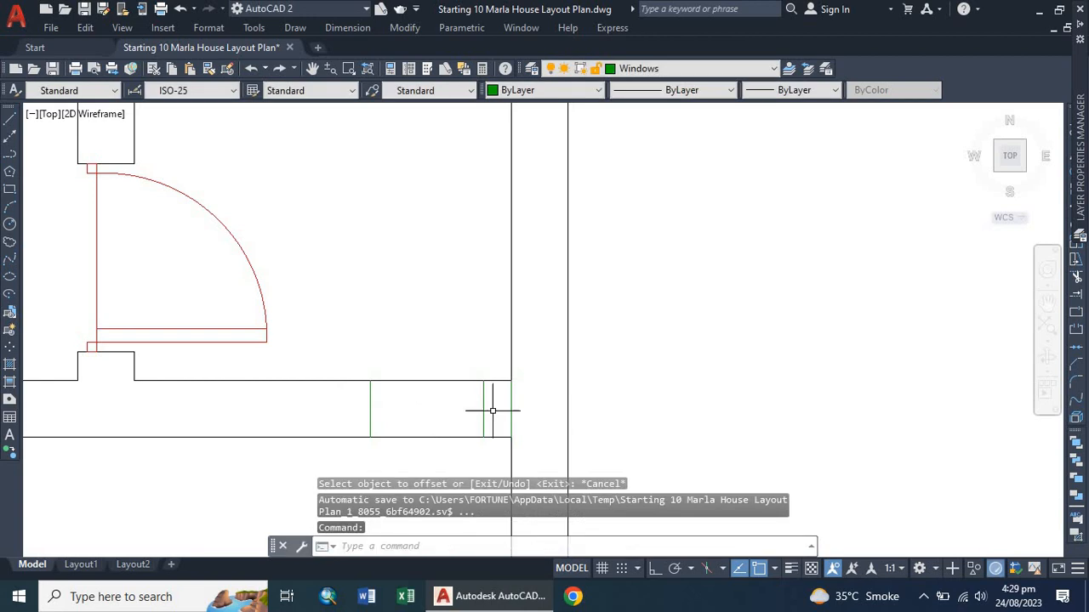
Delete the wall-end line and draw a line across the middle of the window opening between its two jamb lines.
left_click(511, 401)
key("Delete")
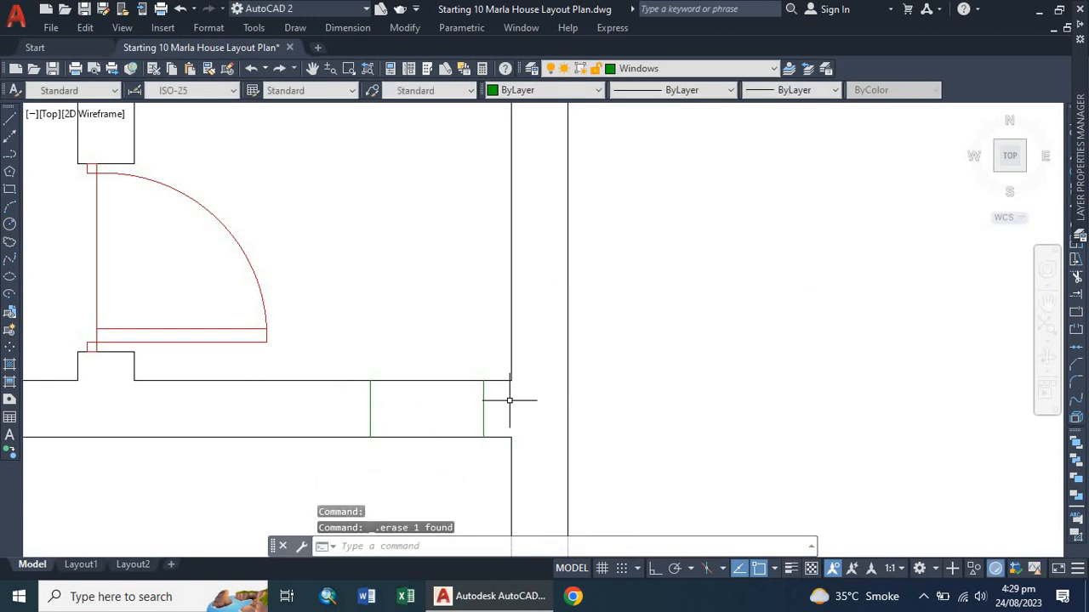
type("l")
key("Return")
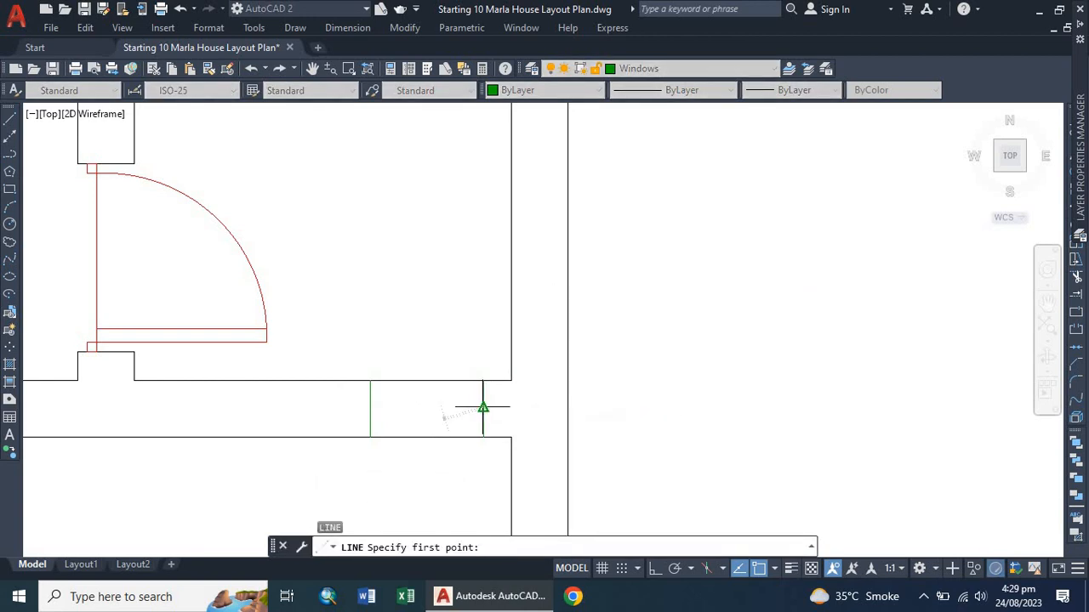
left_click(483, 408)
left_click(370, 408)
key("Escape")
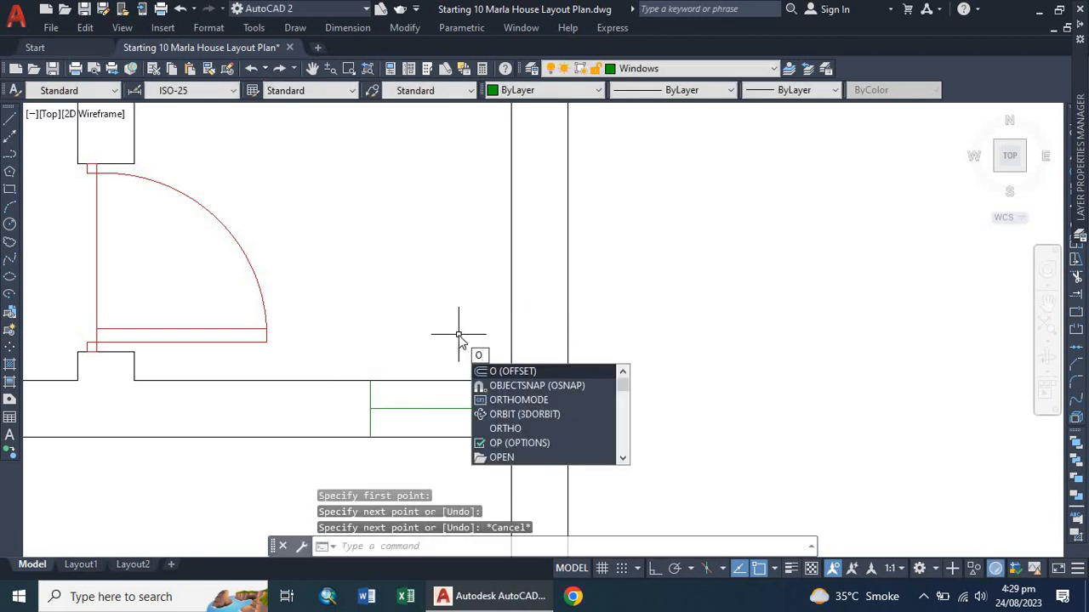
Offset the middle line 1" to each side, then delete the middle line to form the window's double lines.
key("Return")
key("Return")
left_click(423, 408)
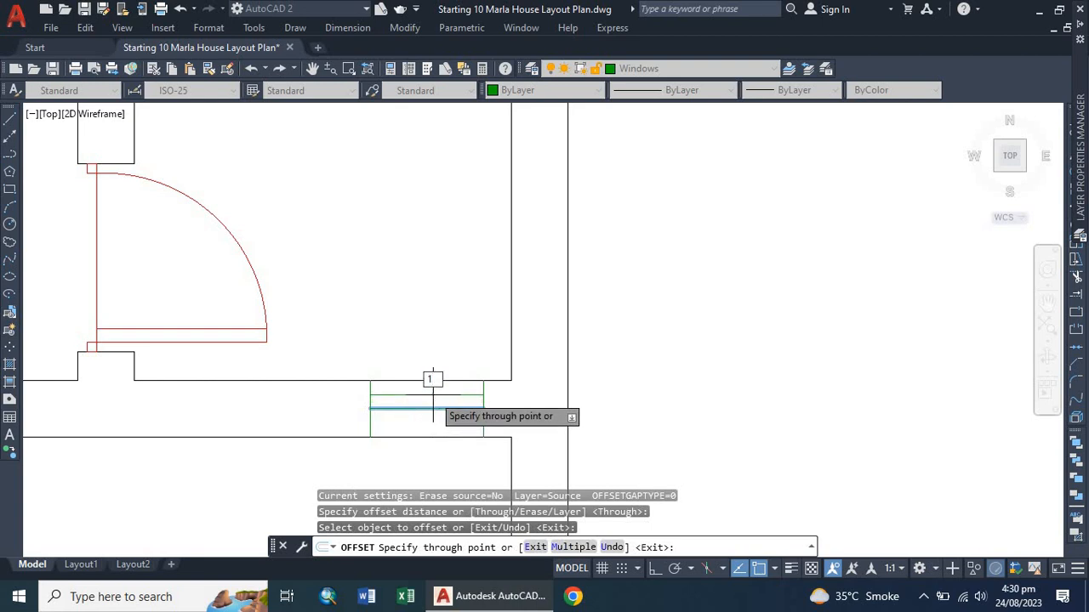
type("1")
key("Return")
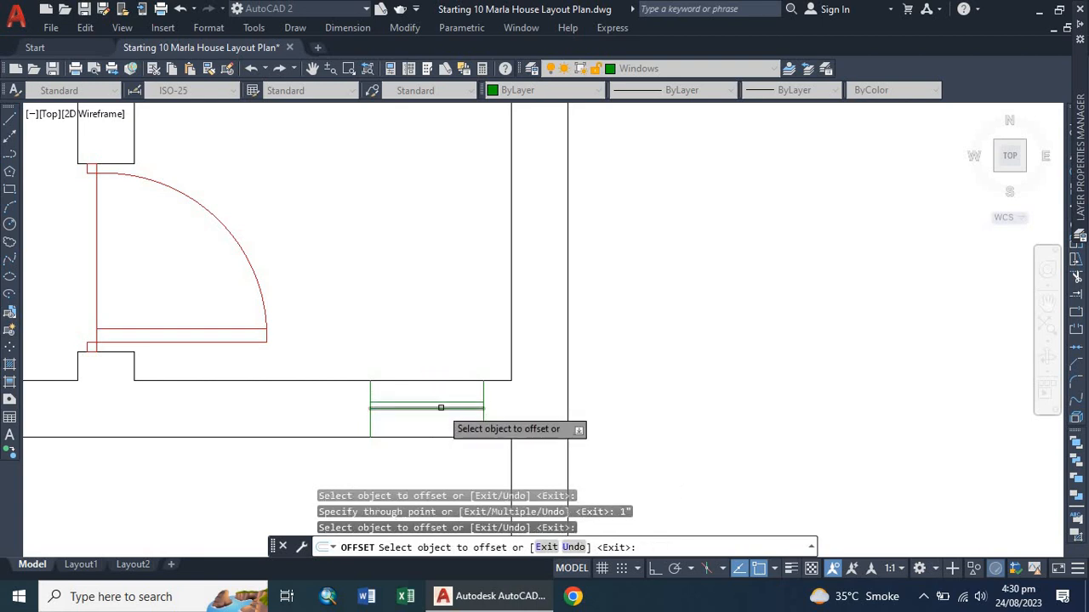
left_click(440, 408)
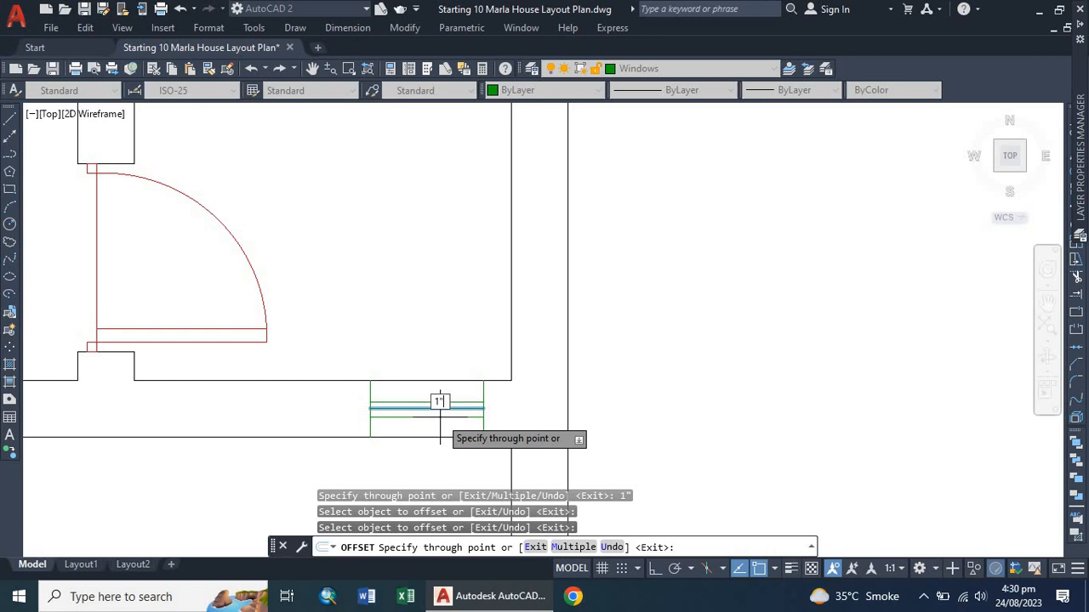
key("Return")
key("Escape")
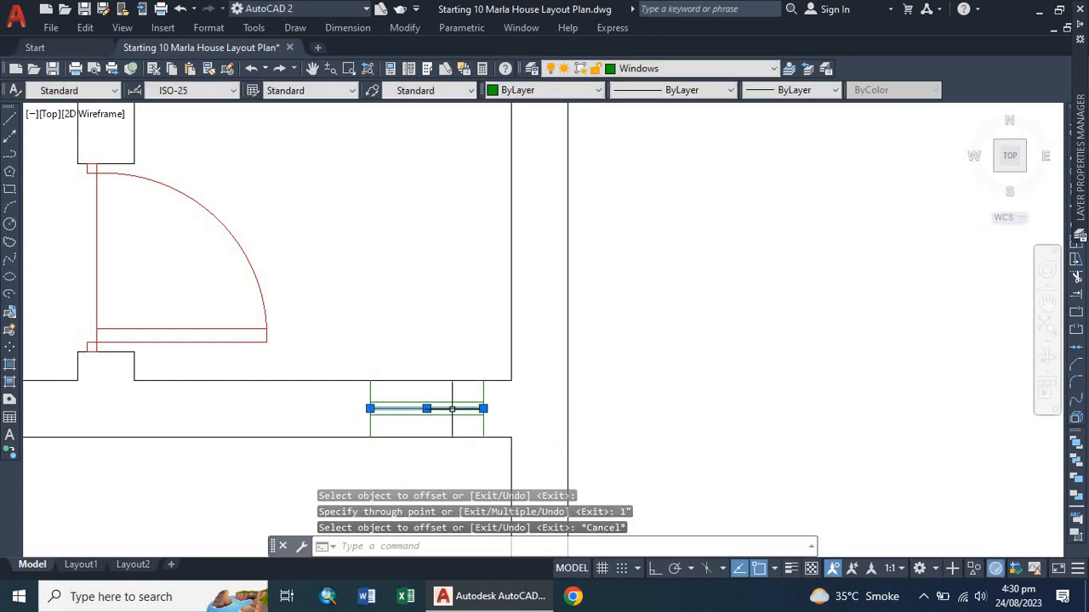
key("Delete")
Draw a short line across the outer wall below the lower-left room to mark the window centre.
scroll(417, 456, "down", 4)
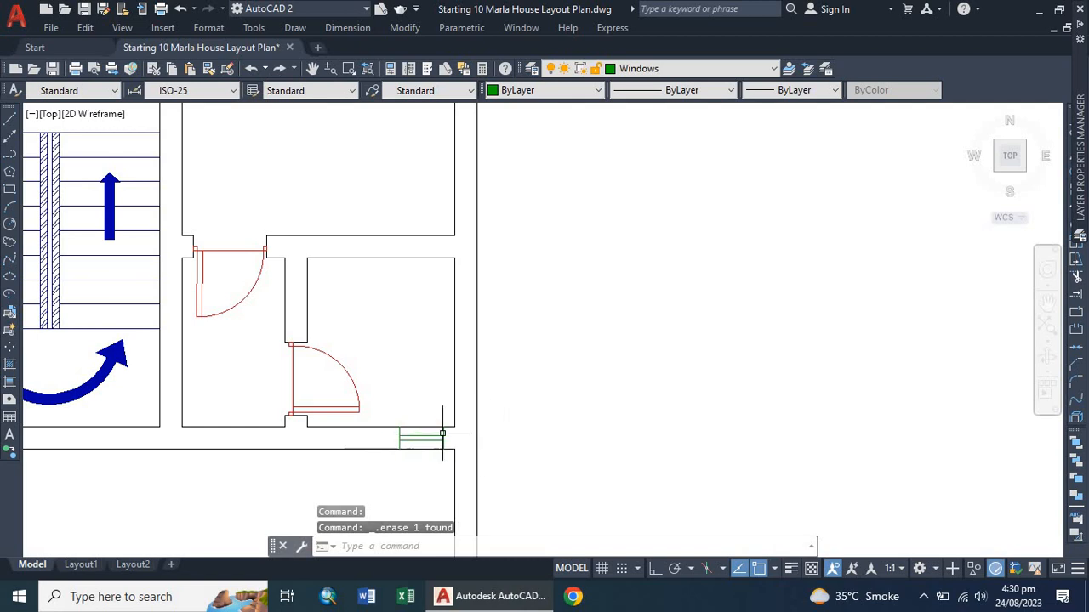
scroll(413, 442, "down", 3)
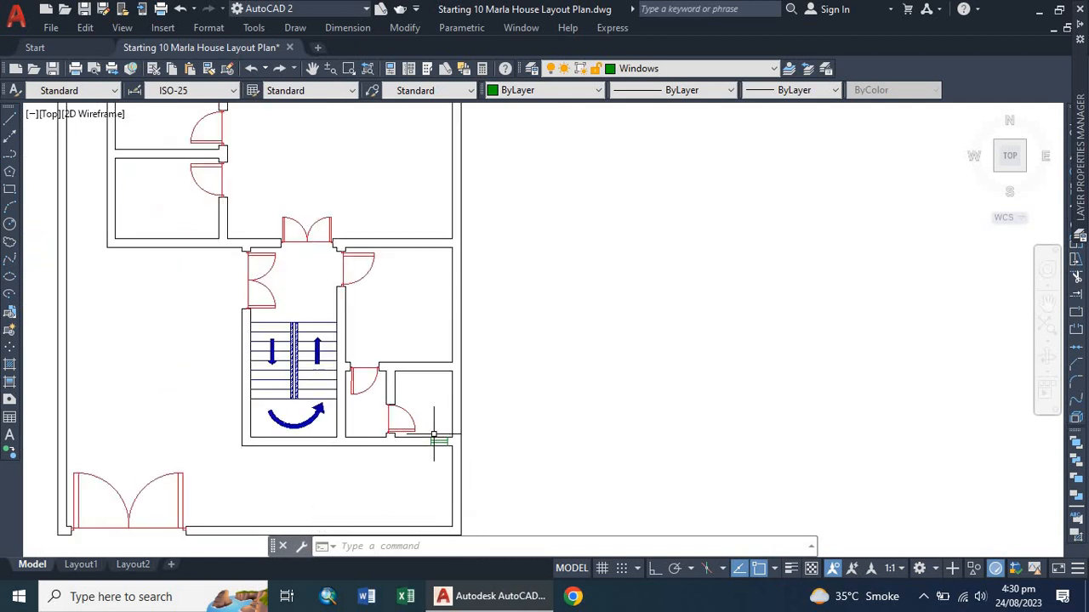
scroll(437, 442, "down", 2)
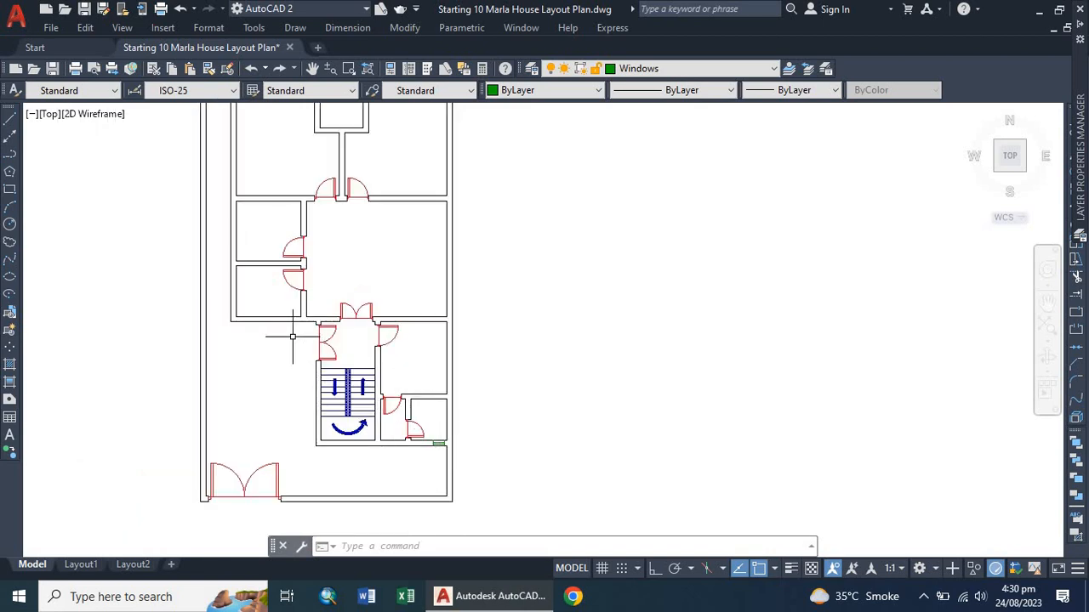
scroll(293, 337, "down", 2)
scroll(263, 309, "up", 6)
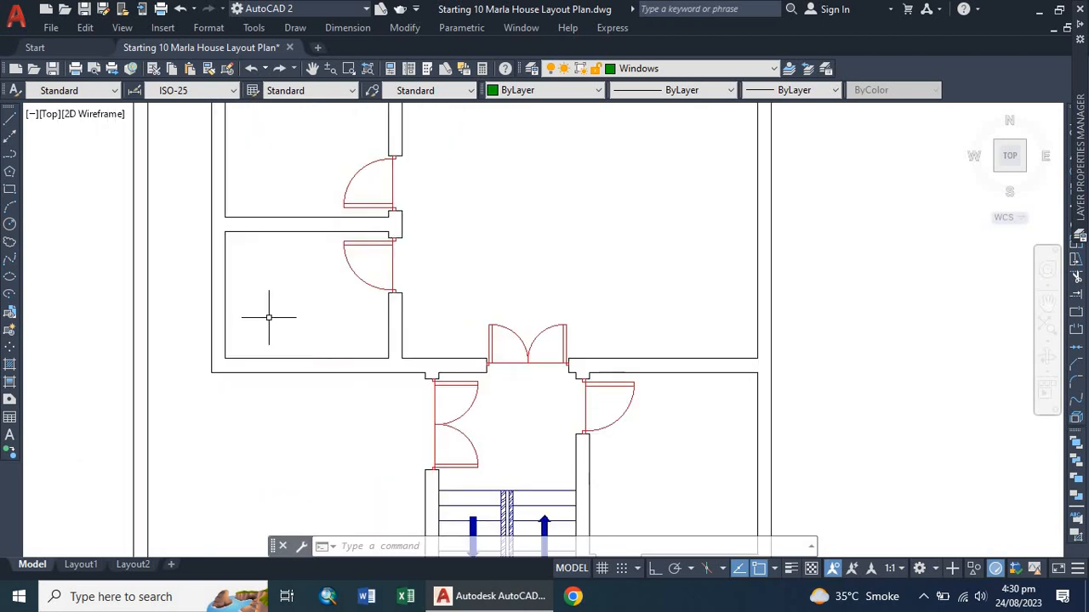
middle_click_drag(268, 318, 332, 340)
scroll(333, 341, "up", 2)
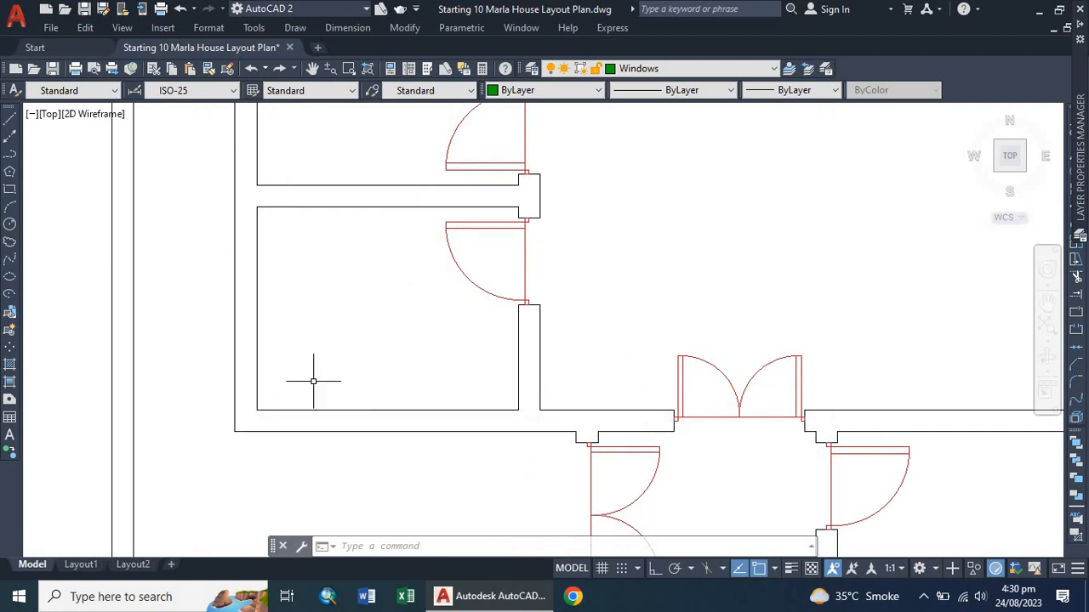
type("l")
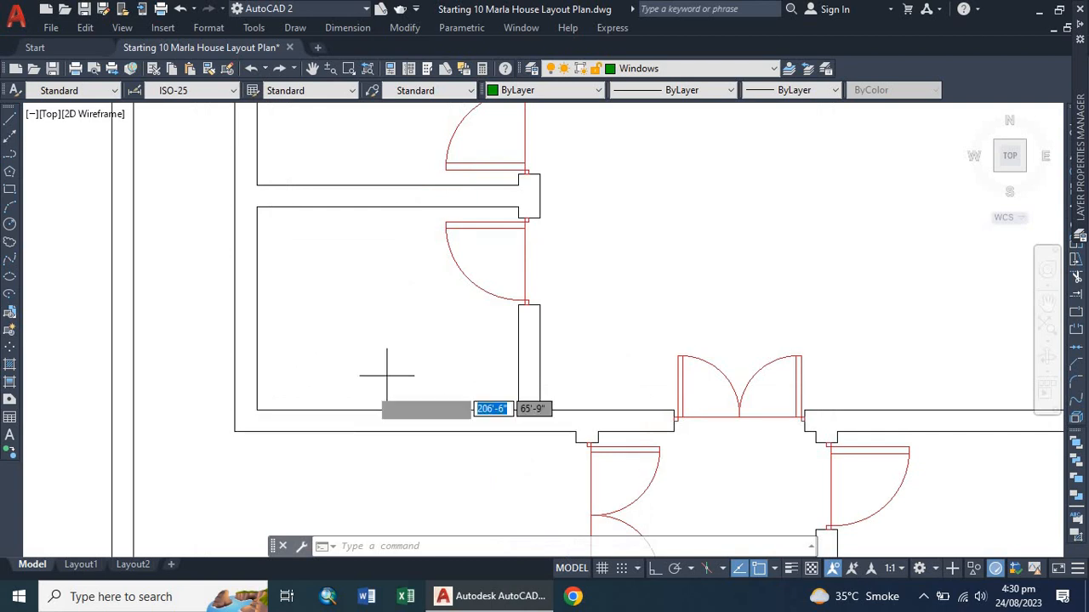
key("Return")
left_click(387, 409)
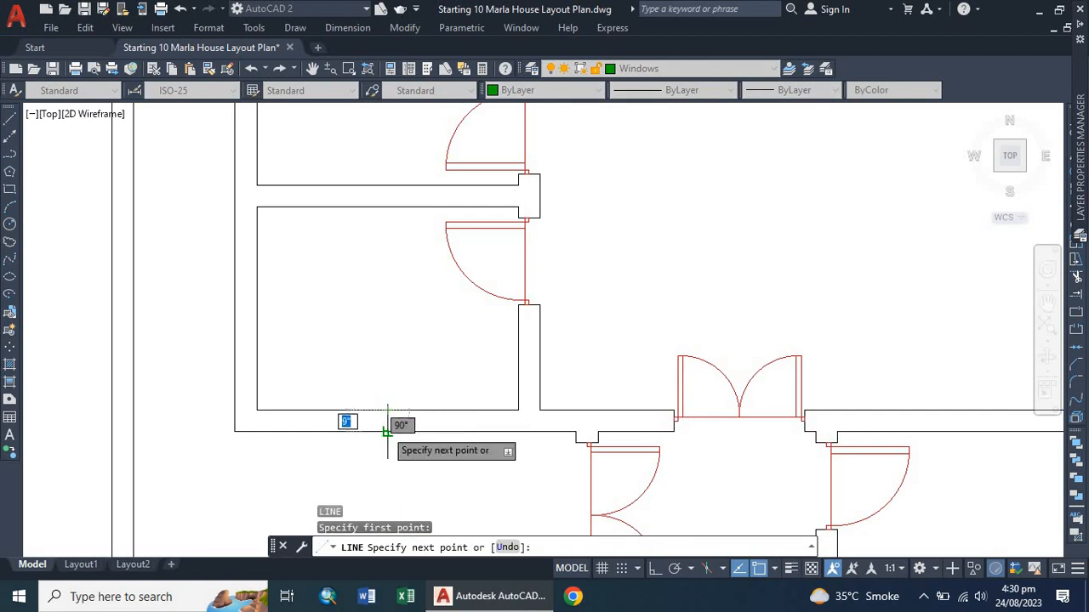
key("Escape")
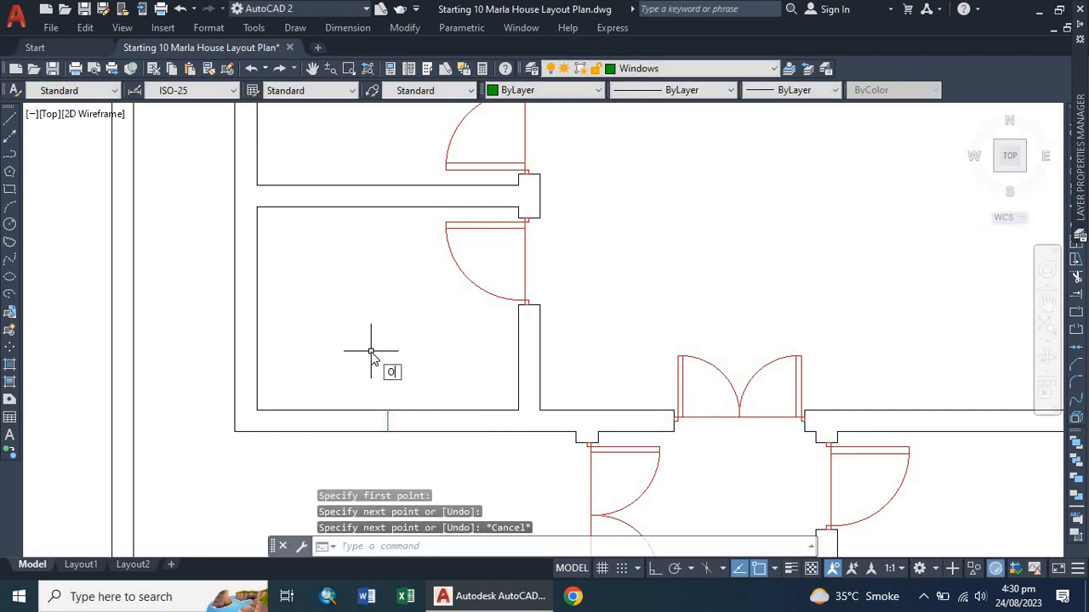
Offset that line 2' to each side, then delete the centre line to mark a 4' window opening.
key("Return")
key("Return")
left_click(387, 421)
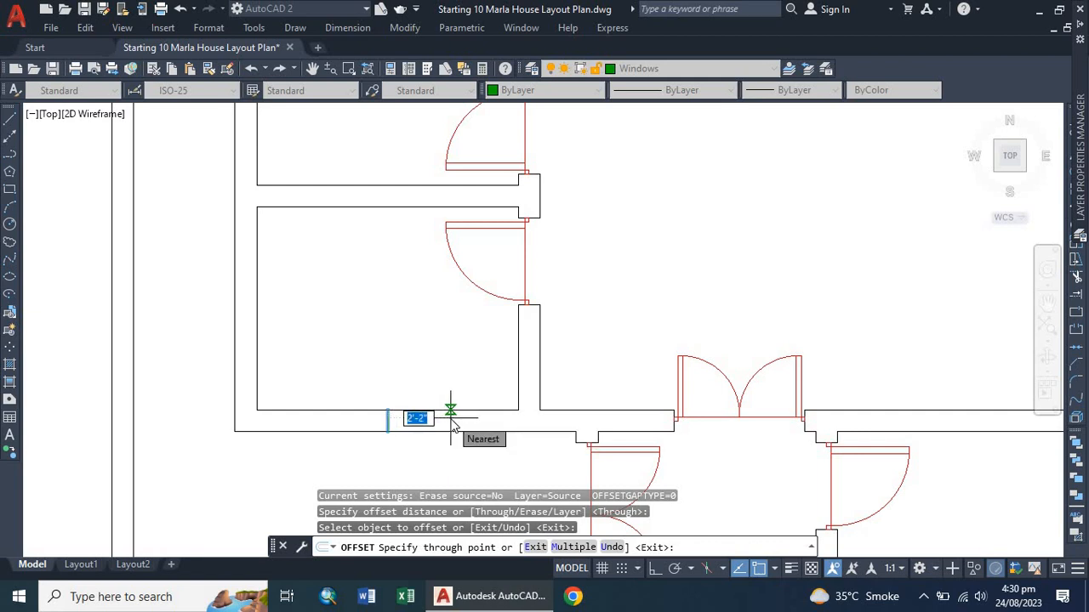
type("2'")
key("Return")
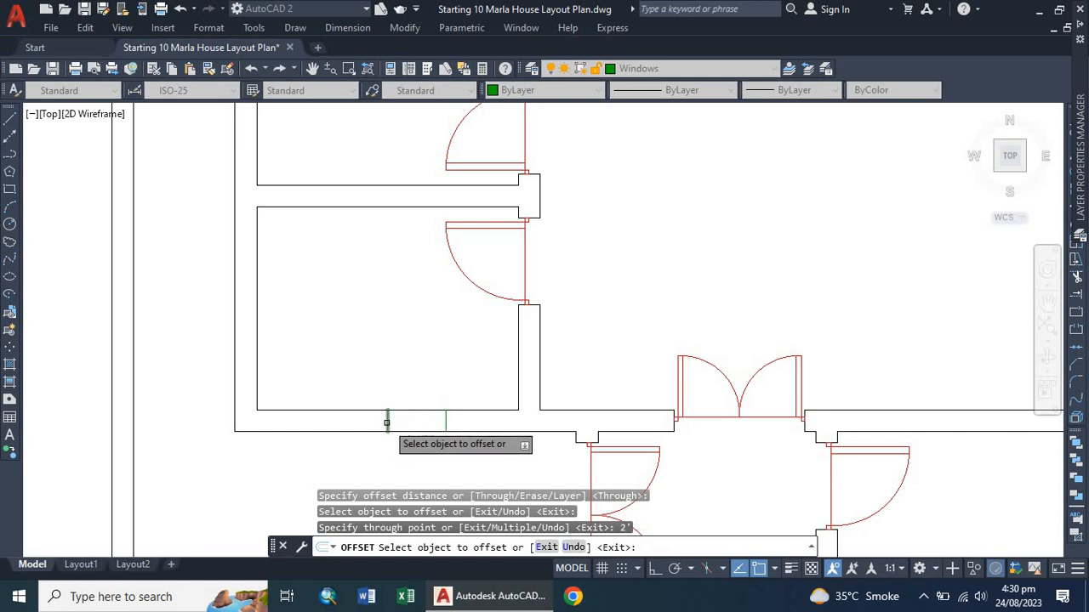
left_click(386, 422)
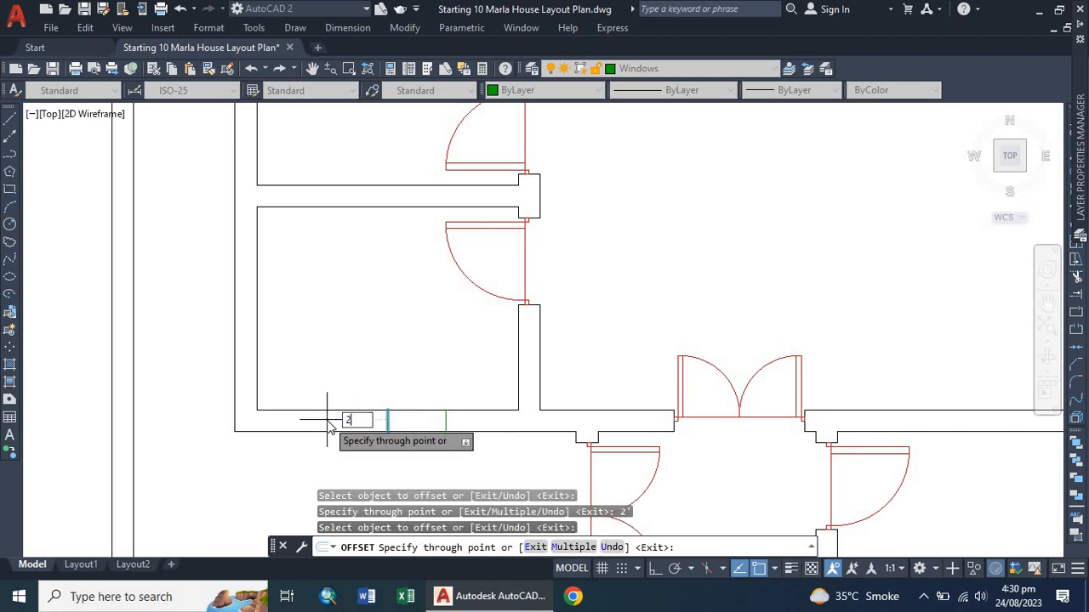
type("2'")
key("Return")
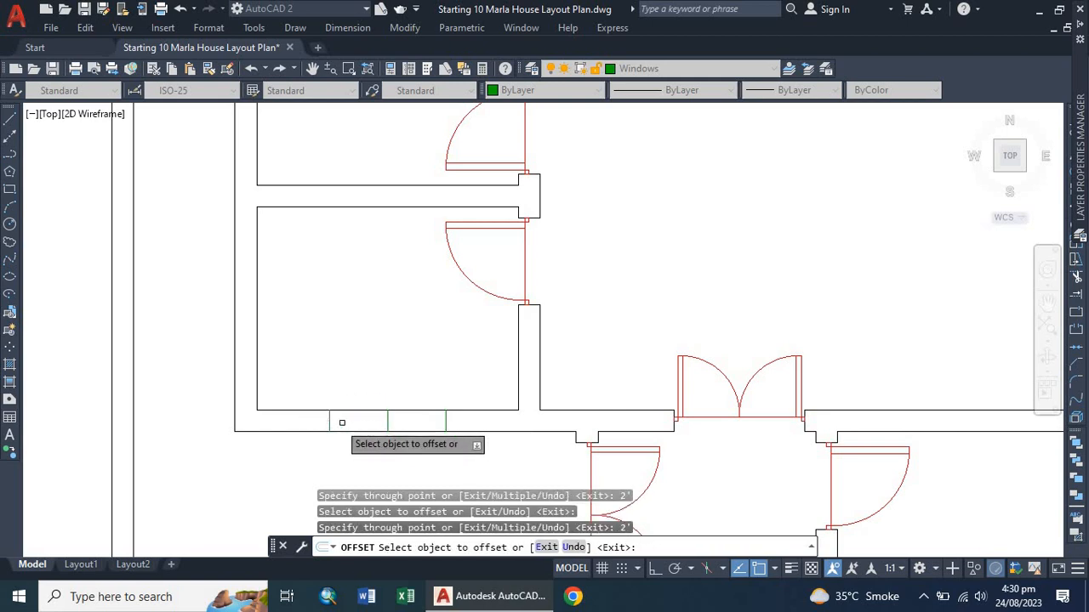
key("Escape")
left_click(387, 421)
key("Delete")
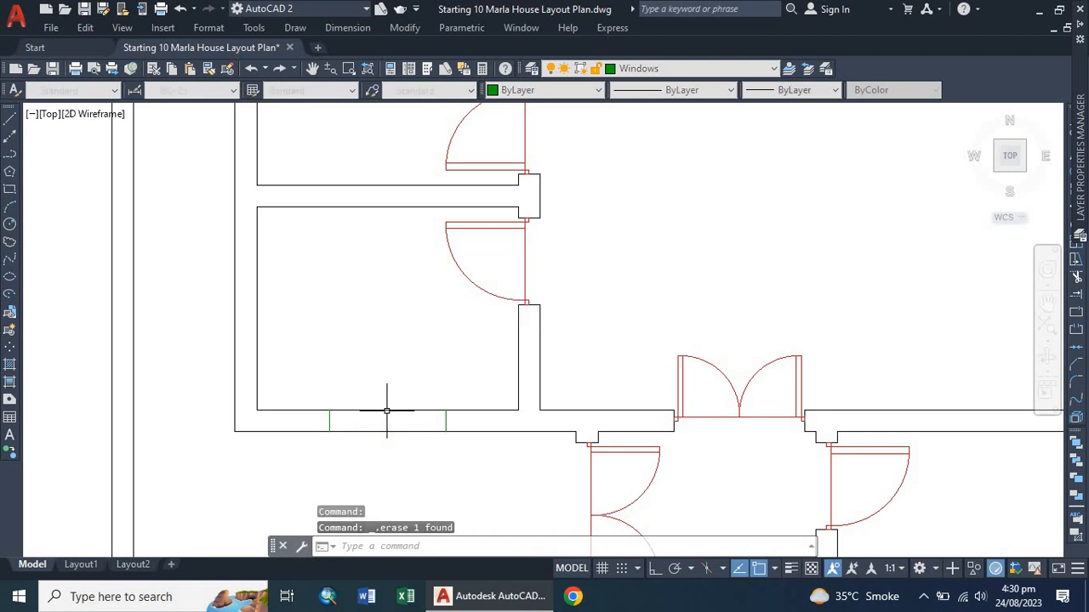
Draw a line across the middle of the new window opening between its two jamb lines.
type("l")
key("Return")
scroll(332, 418, "up", 3)
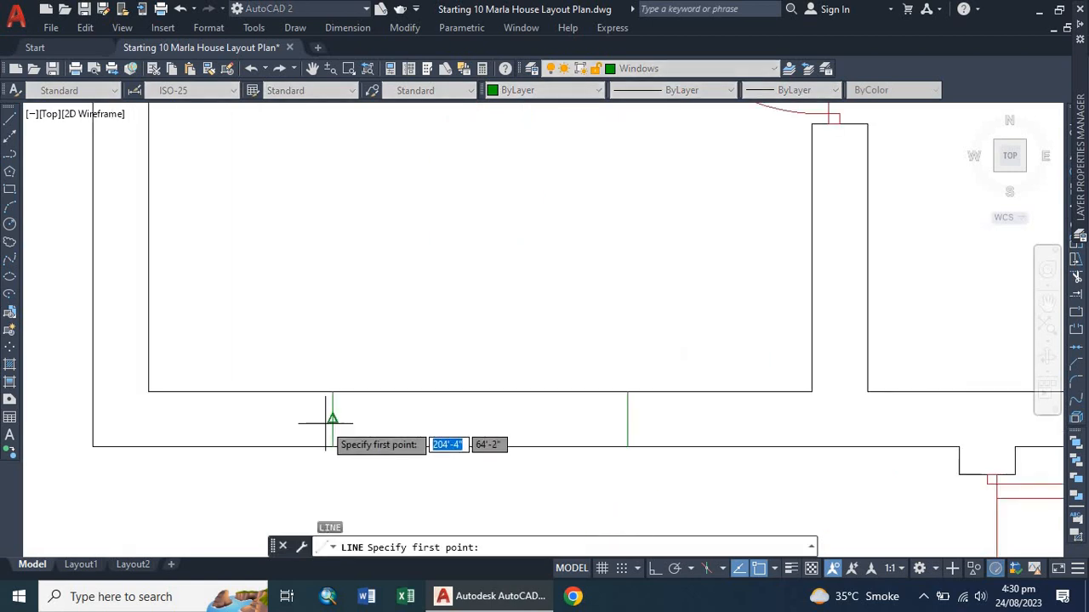
left_click(333, 419)
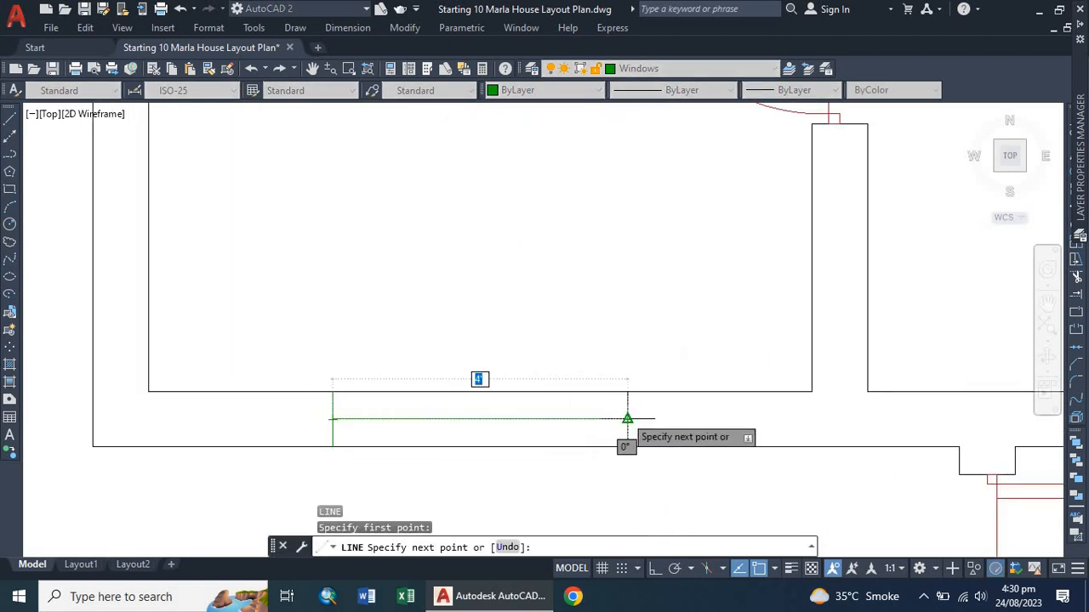
left_click(626, 418)
key("Escape")
Offset the middle line 1" to each side and delete the middle line to form the window's double lines.
type("o")
key("Return")
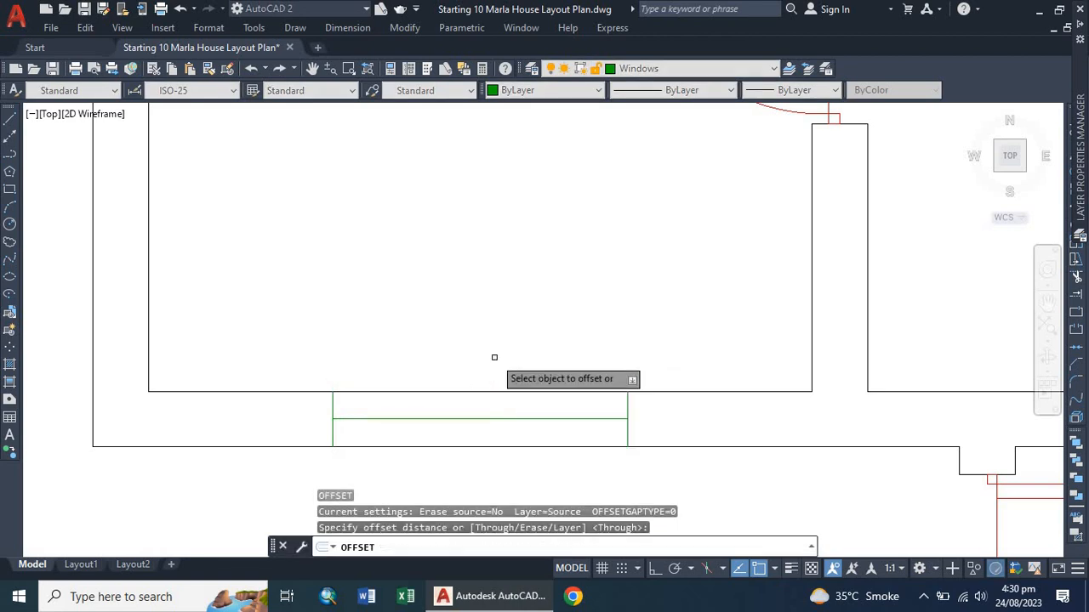
key("Return")
left_click(489, 419)
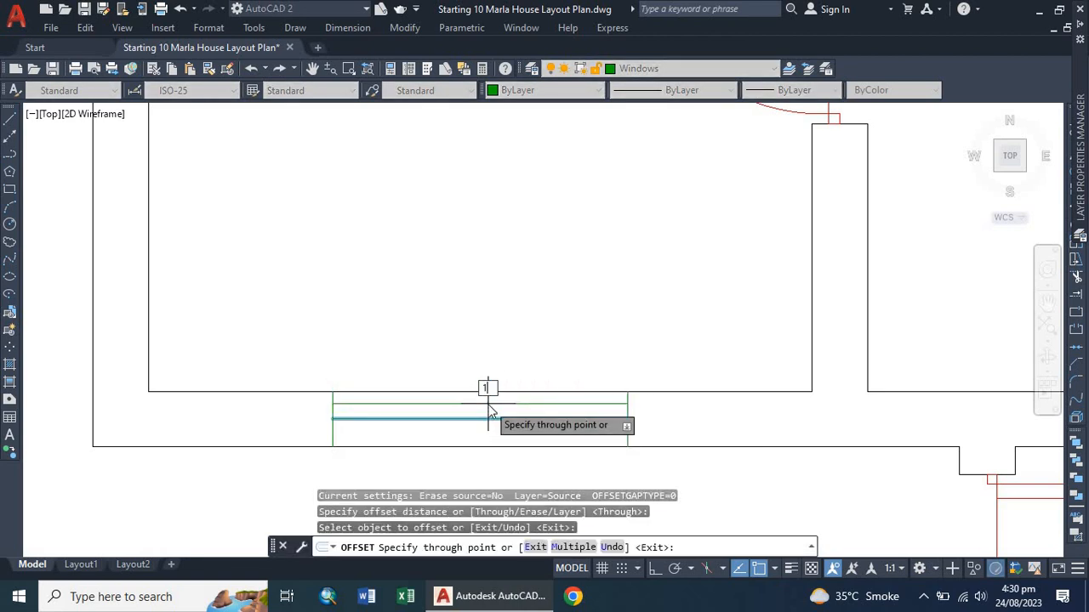
type("1\"")
key("Return")
left_click(485, 416)
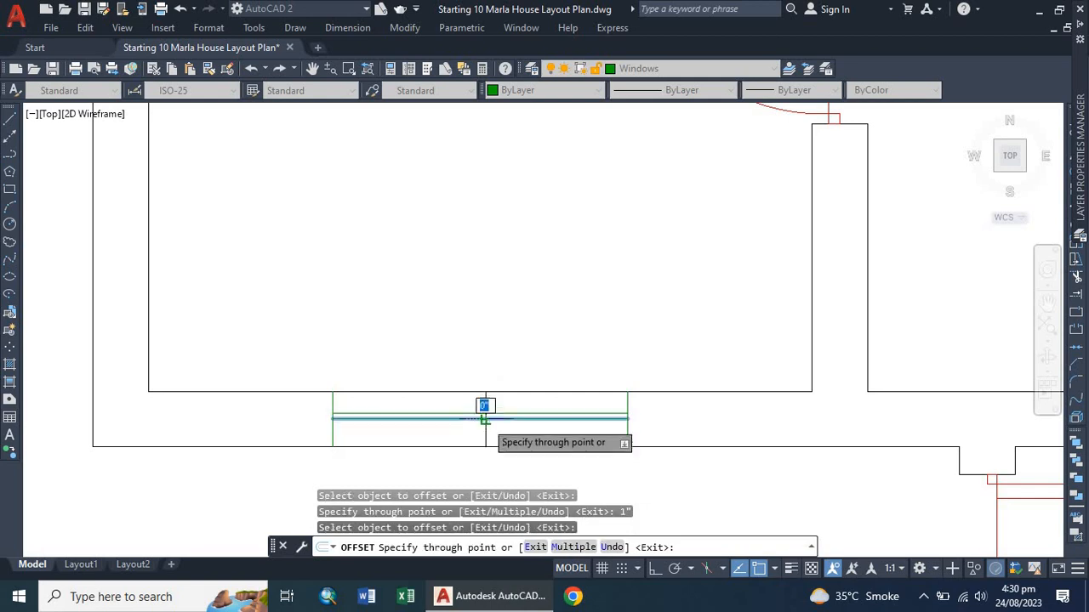
type("1")
key("Return")
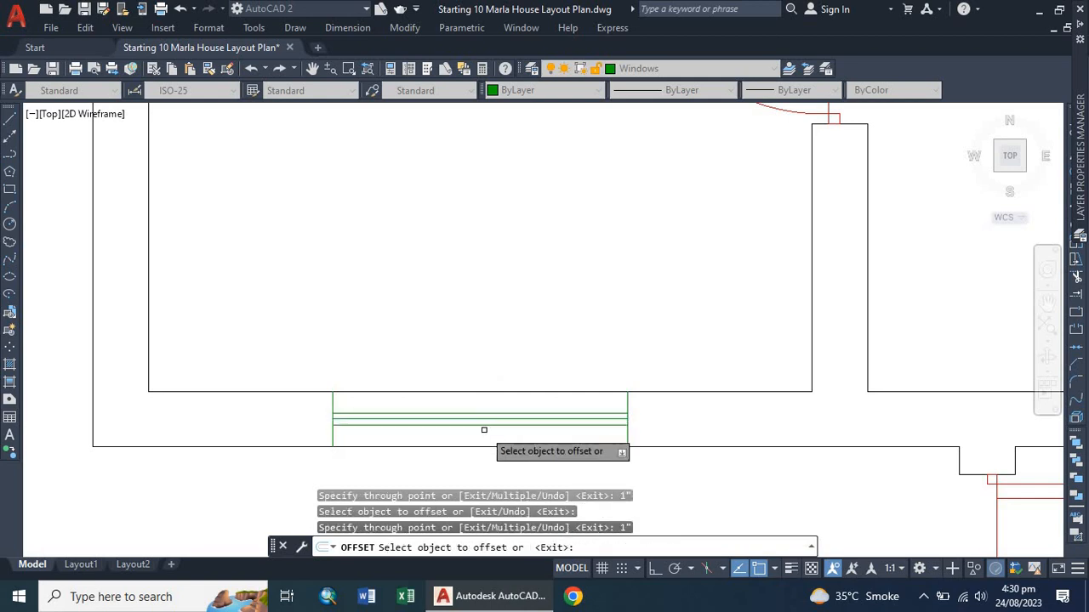
key("Escape")
left_click(496, 418)
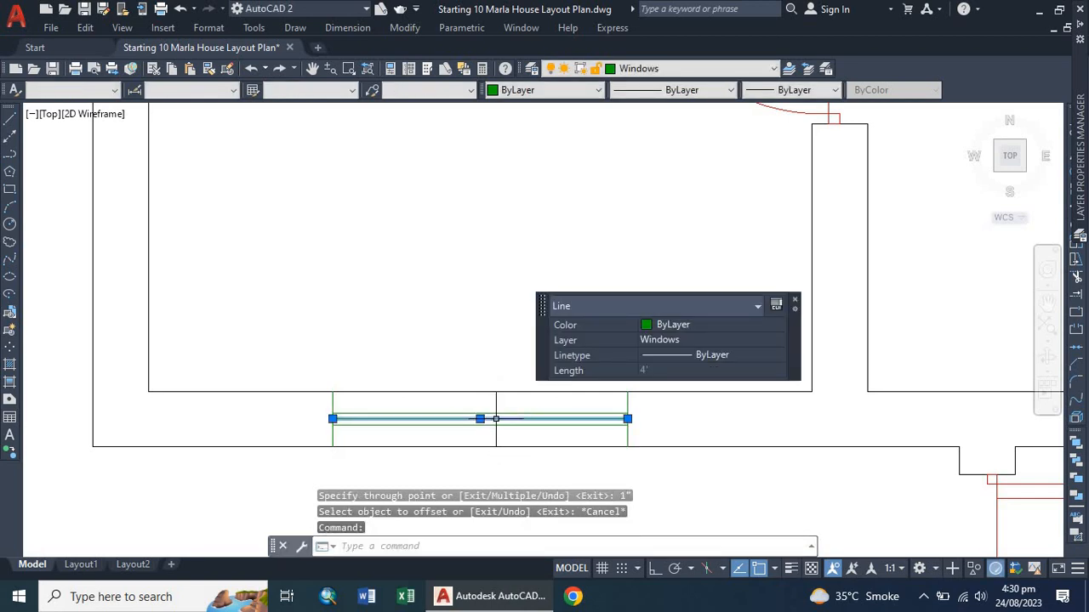
key("Delete")
Draw a short line across the left outer wall of the lower-left room to mark another window.
scroll(496, 419, "down", 3)
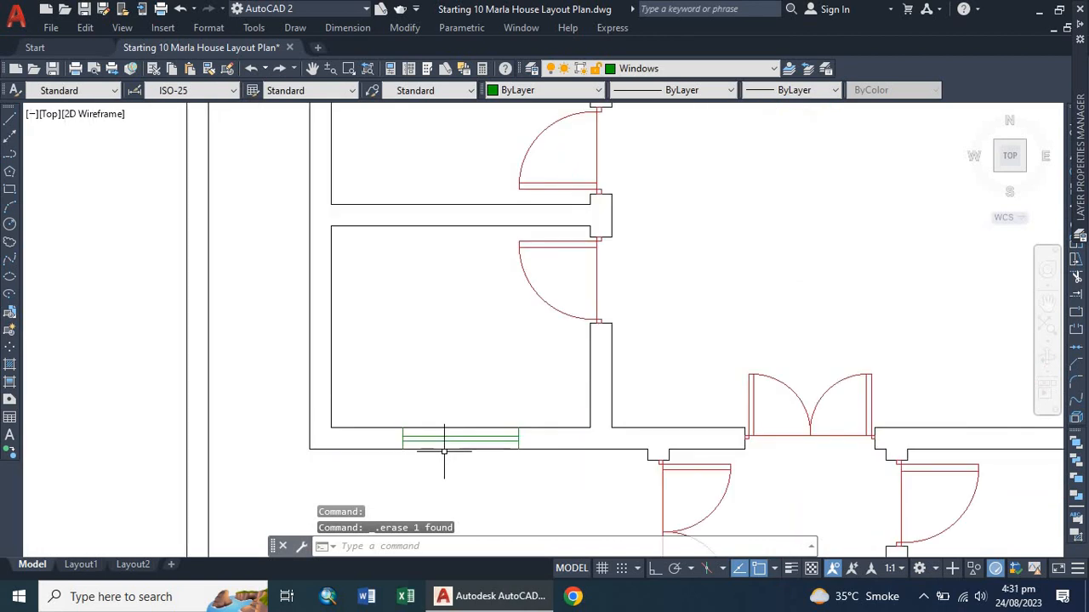
scroll(438, 396, "down", 3)
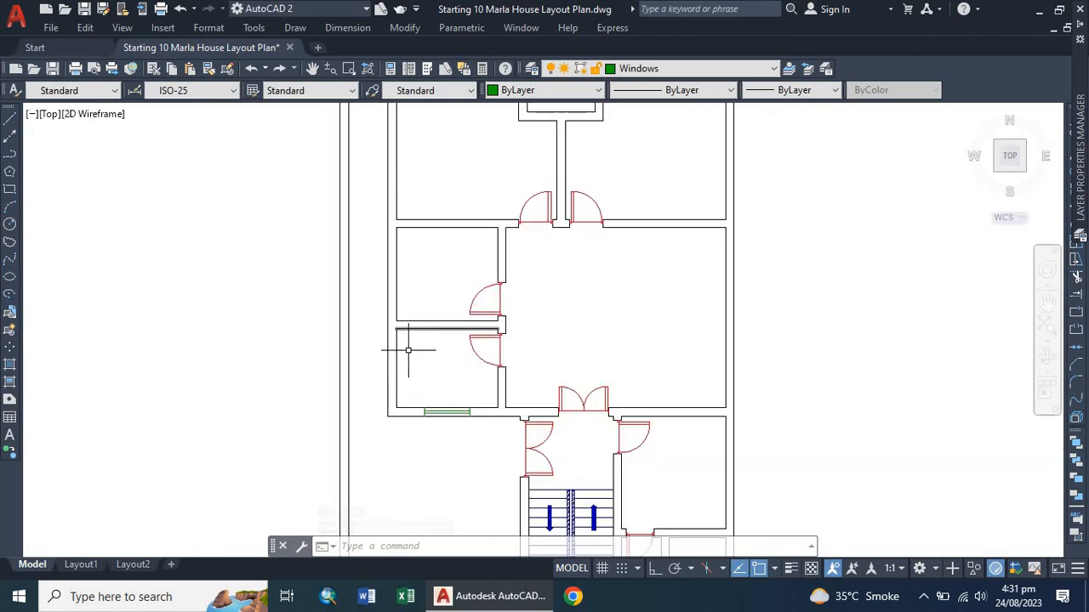
scroll(382, 361, "up", 3)
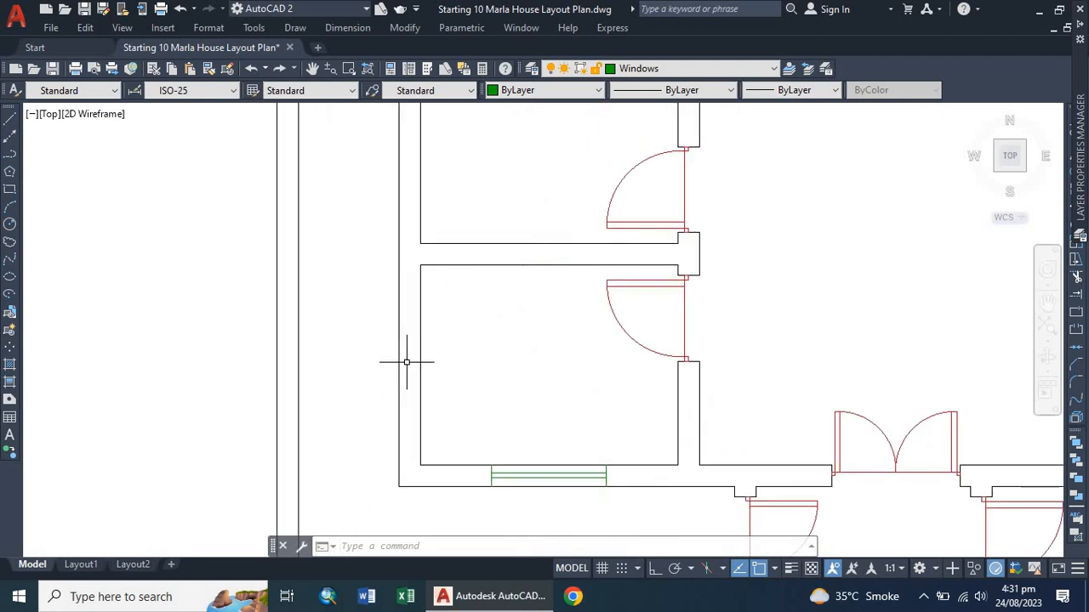
type("l")
key("Return")
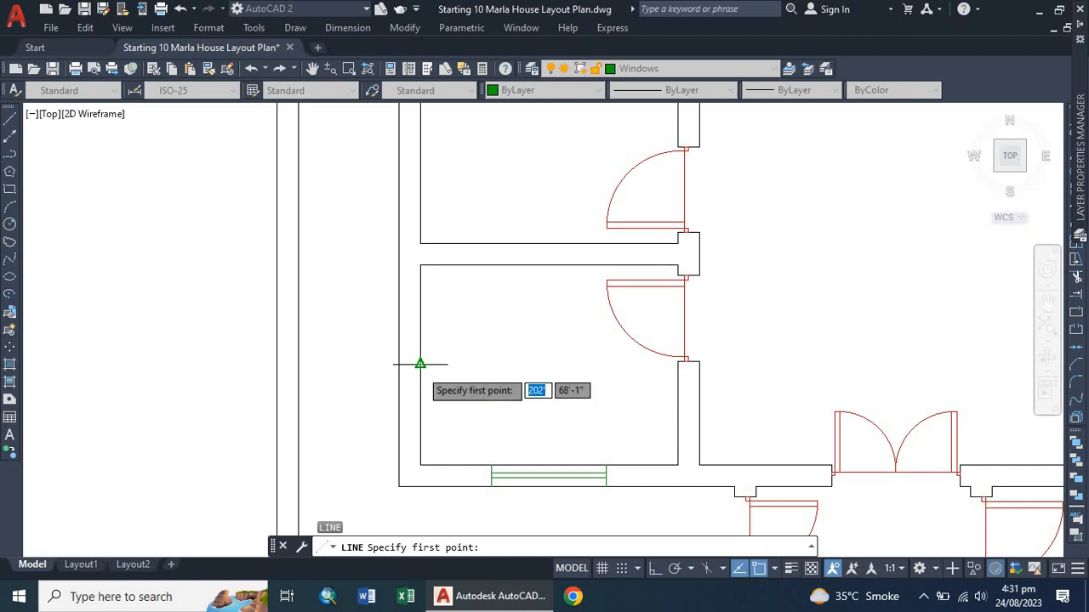
scroll(419, 364, "up", 2)
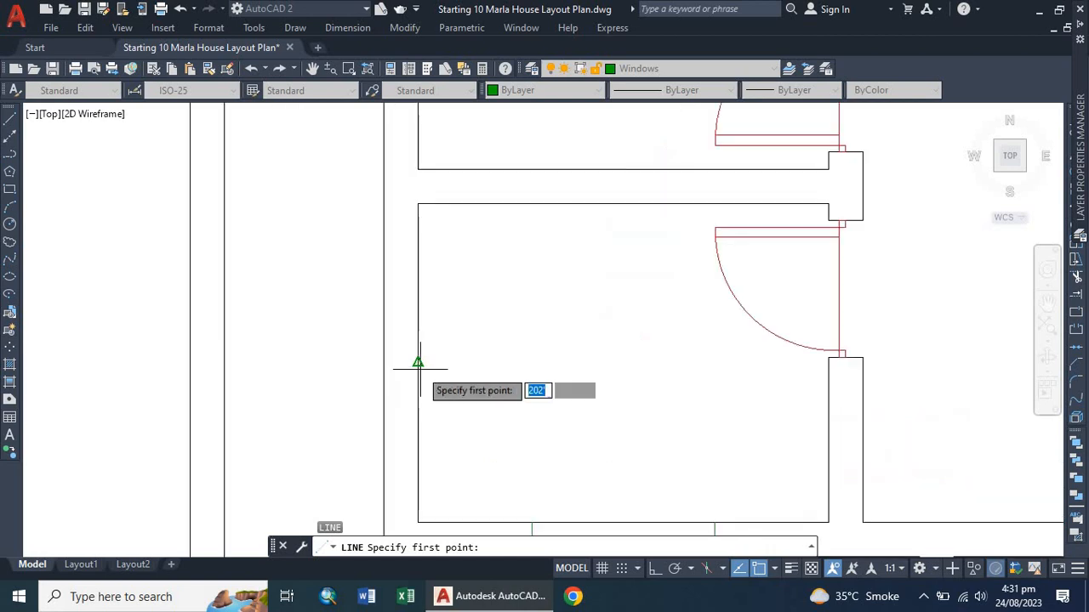
left_click(418, 363)
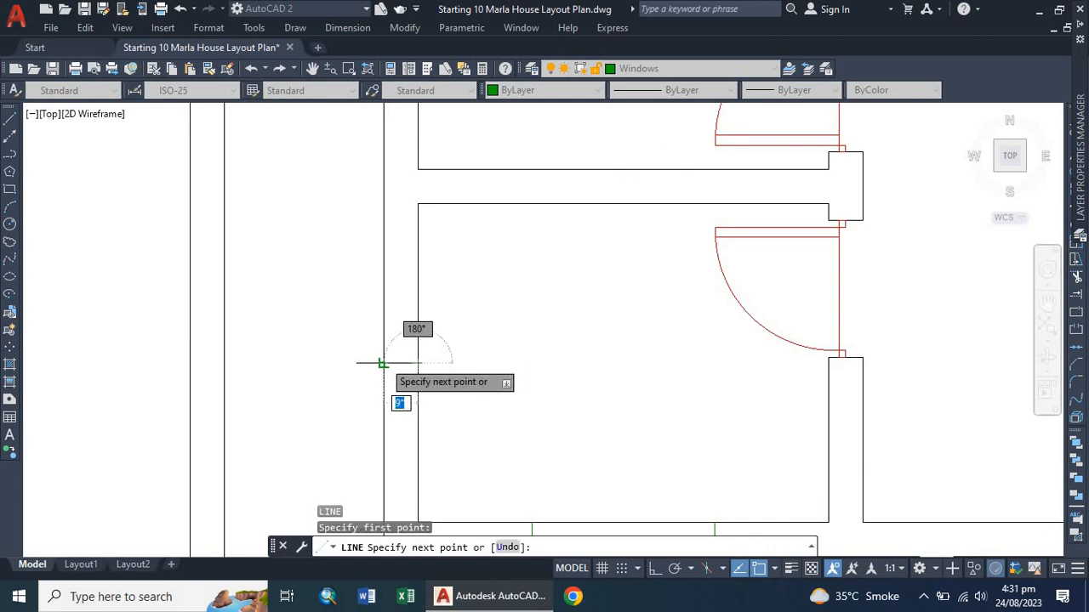
key("Escape")
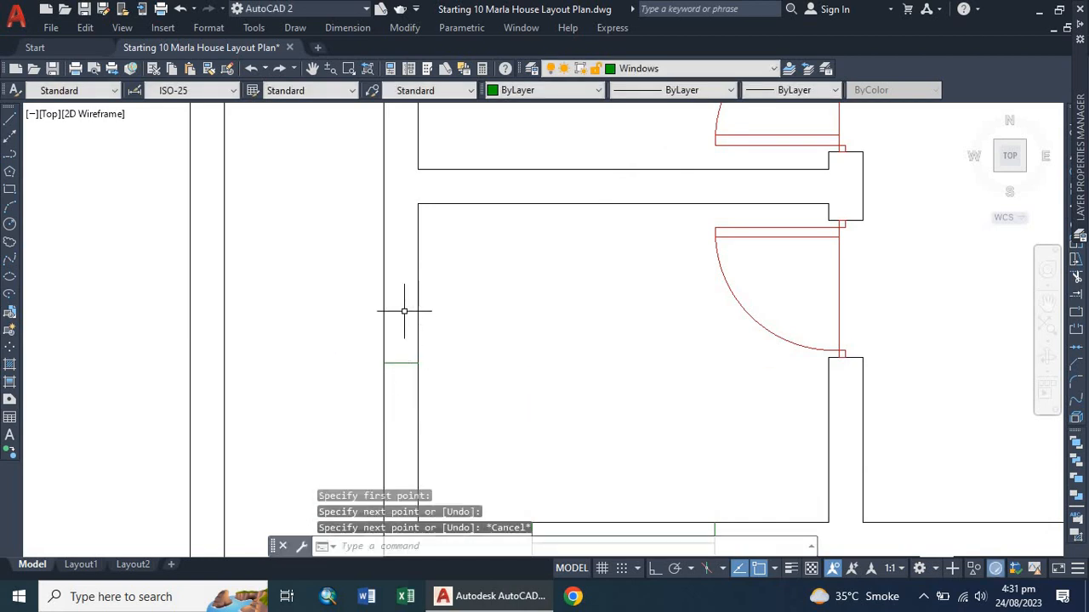
Offset the short window line 2' to each side, then delete the centre line to mark a 4' window opening.
type("o")
key("Return")
key("Return")
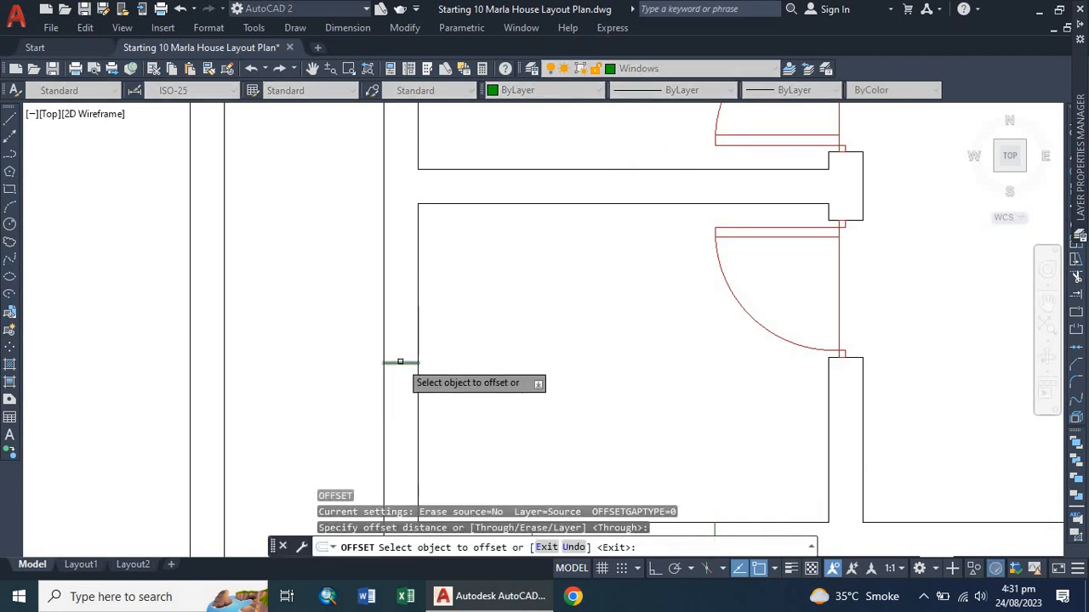
left_click(400, 363)
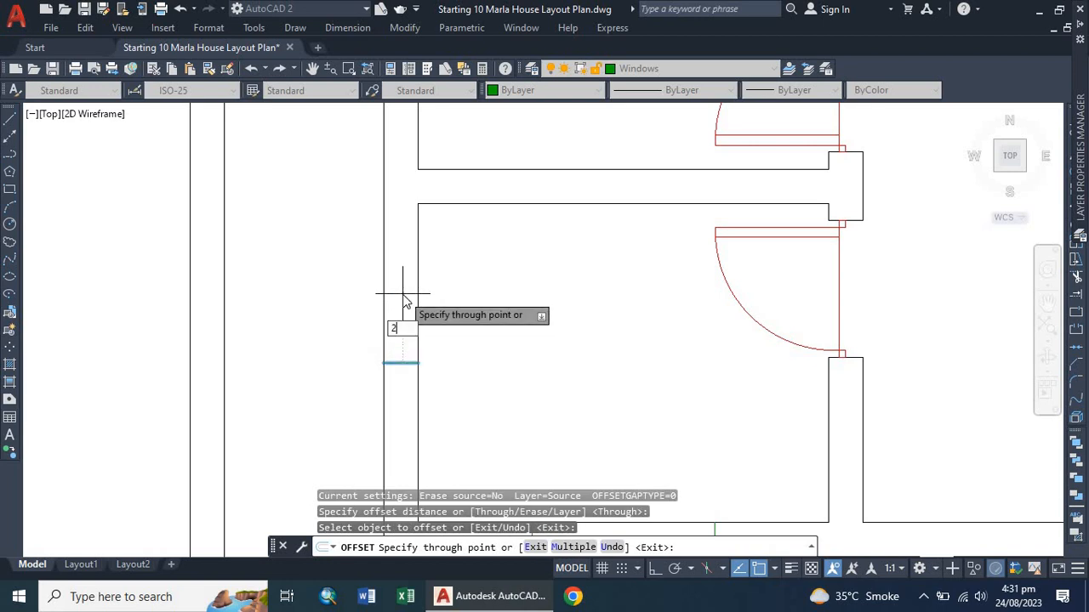
type("2'")
key("Return")
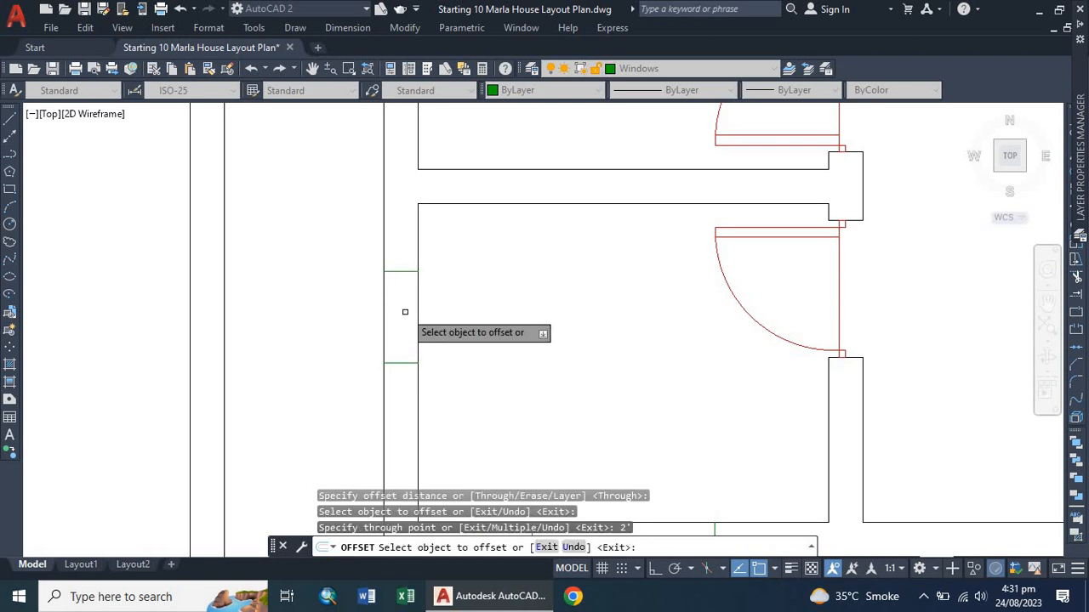
left_click(401, 363)
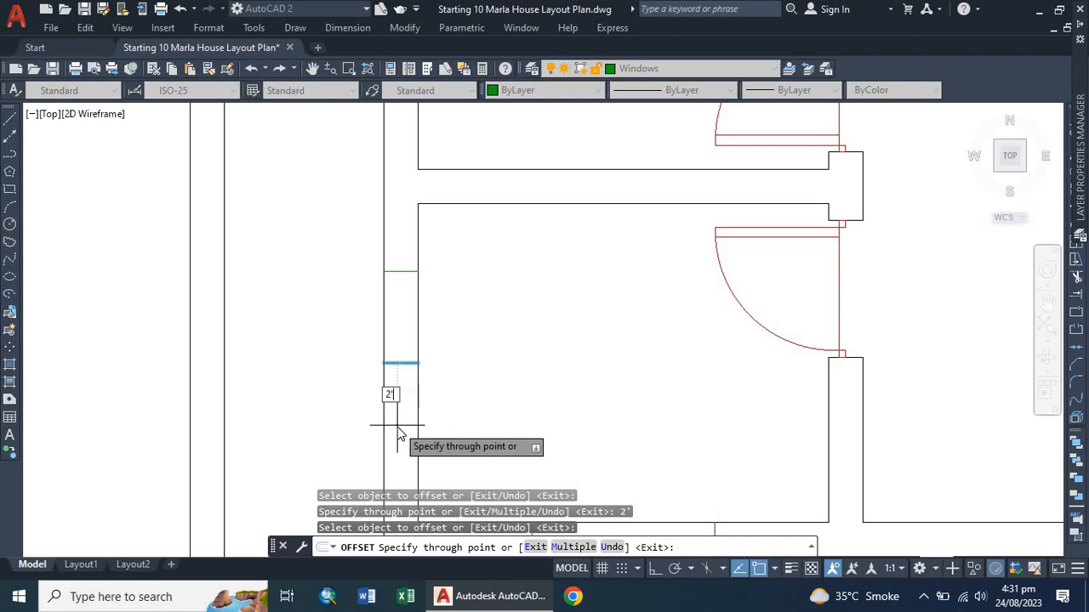
left_click(400, 432)
key("Escape")
left_click(401, 363)
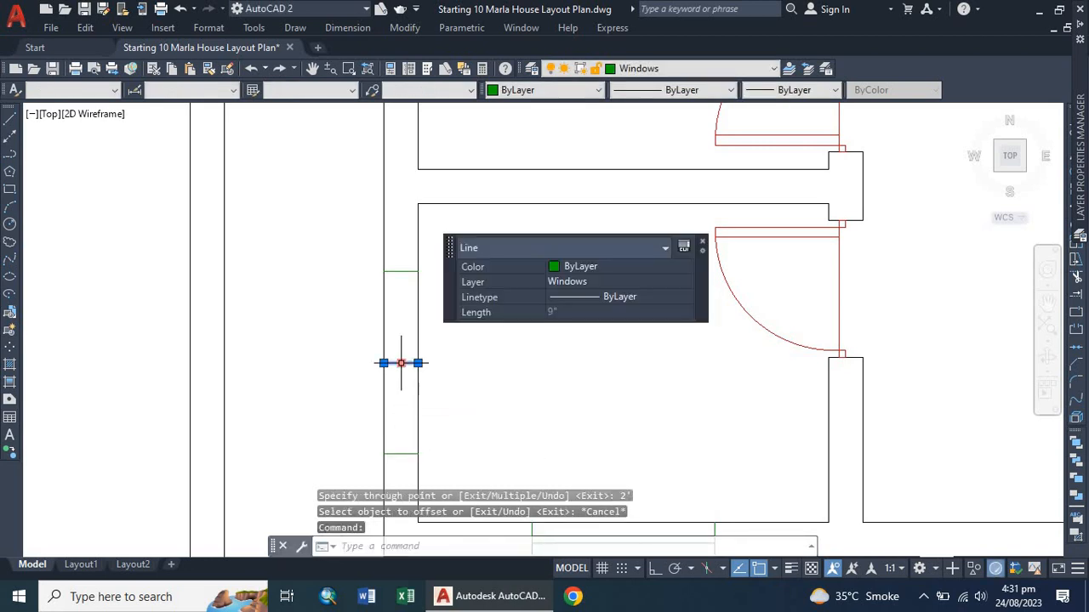
key("Delete")
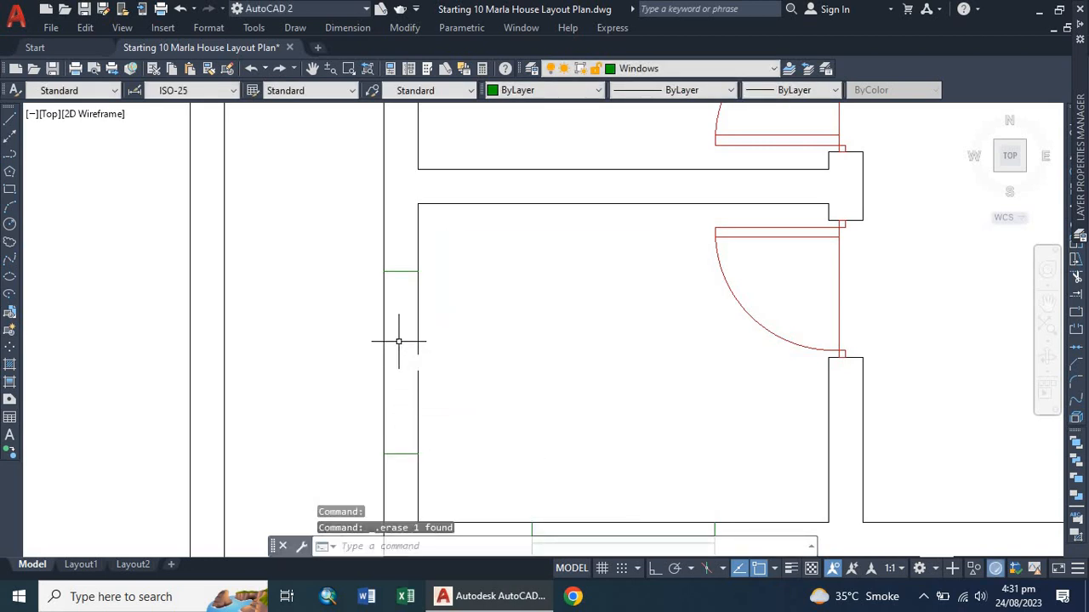
Draw a line across the middle of the new window opening between its two jamb lines.
type("l")
key("Return")
left_click(401, 272)
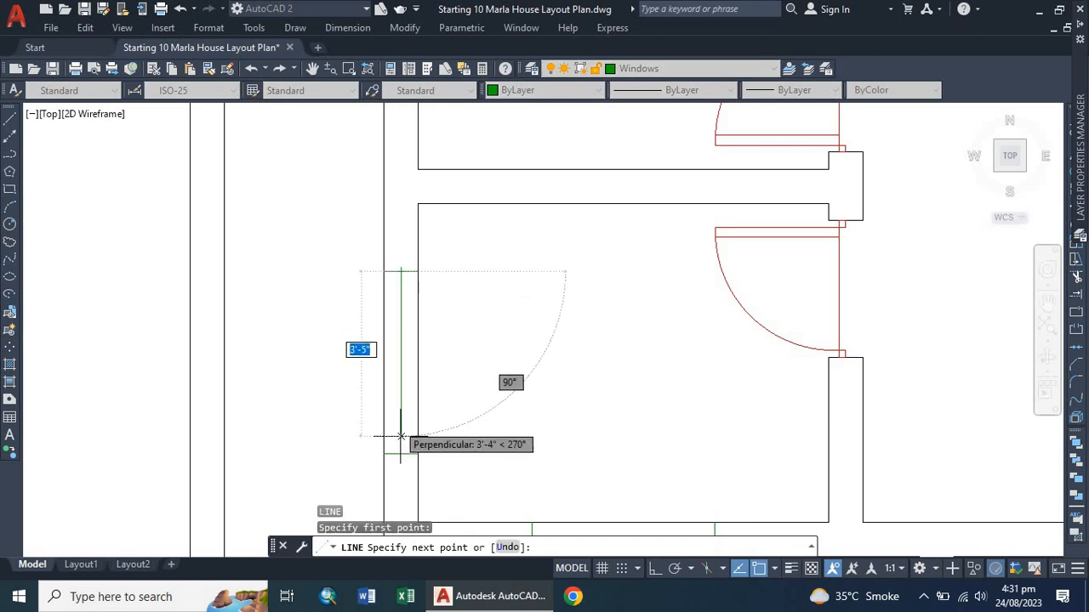
left_click(400, 453)
key("Escape")
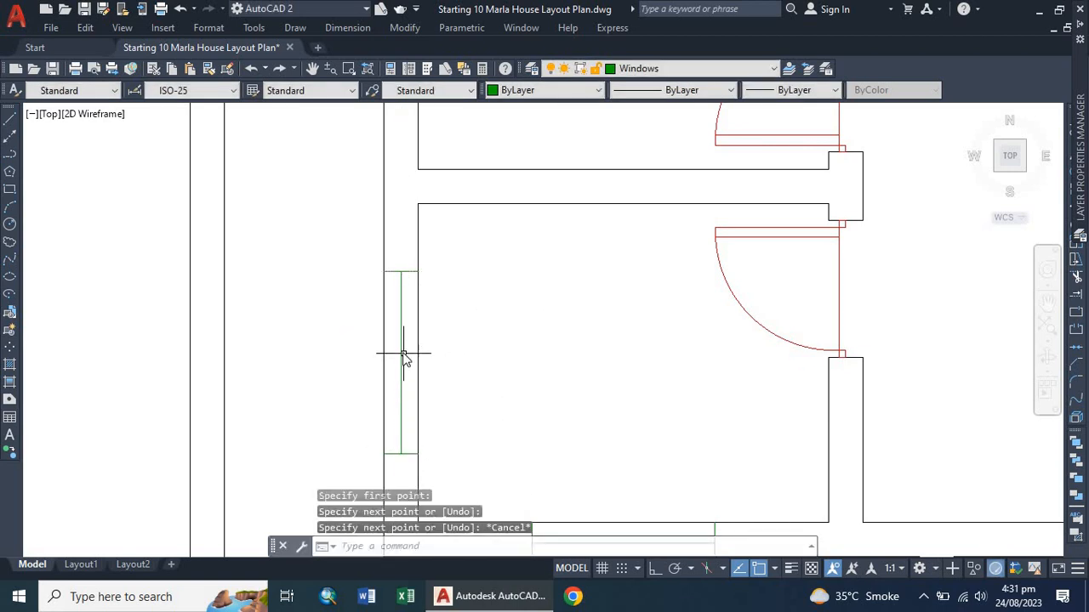
Offset the middle line 1" to each side and delete the middle line to form the window's double lines.
type("o")
key("Return")
key("Return")
left_click(401, 364)
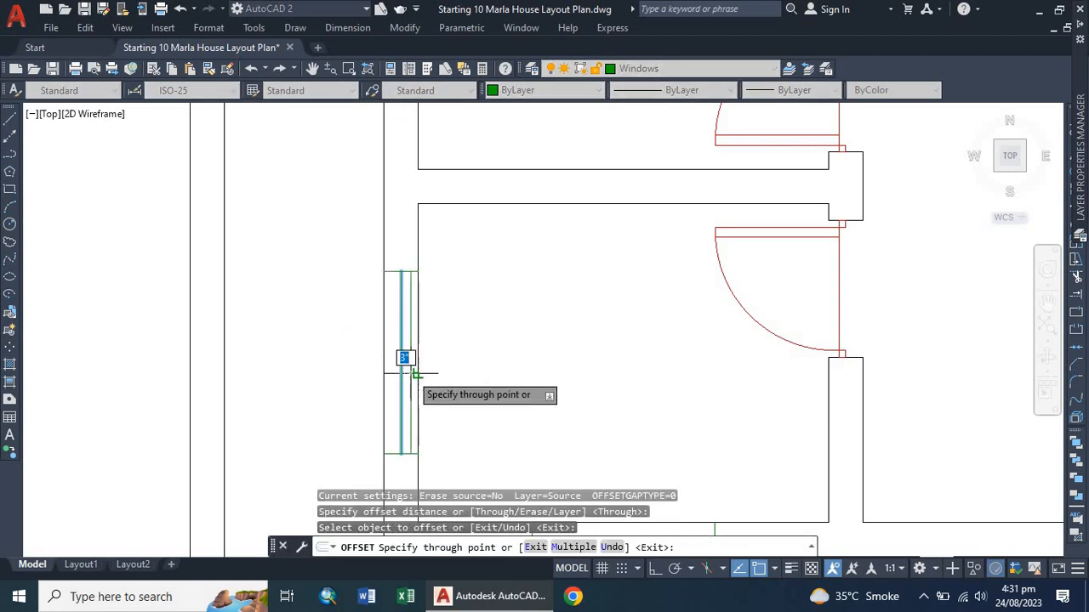
type("1")
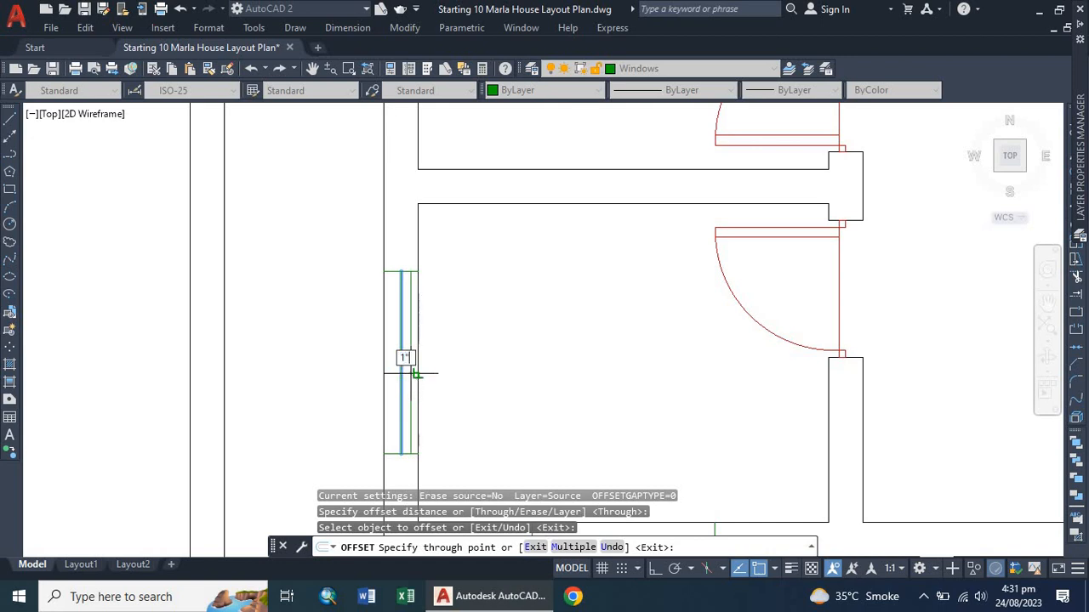
key("Return")
scroll(404, 371, "up", 3)
left_click(397, 374)
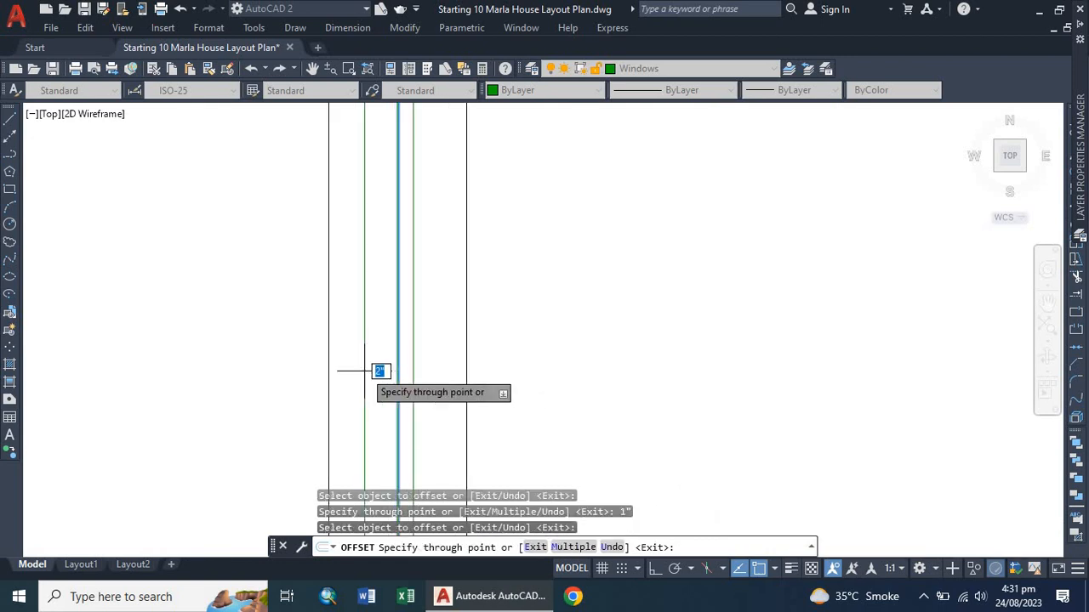
left_click(364, 371)
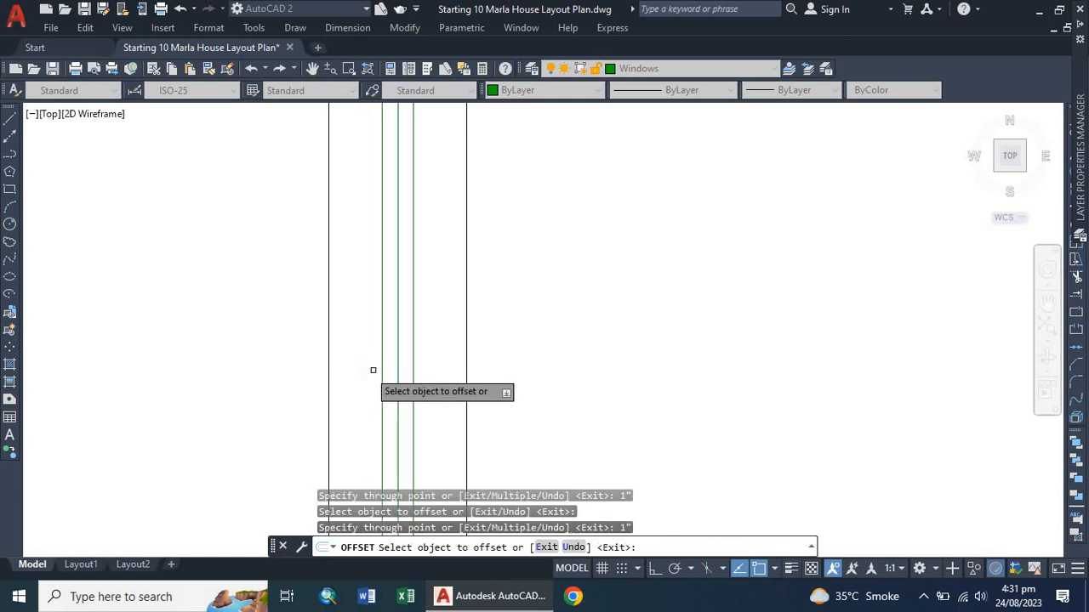
key("Escape")
left_click(396, 351)
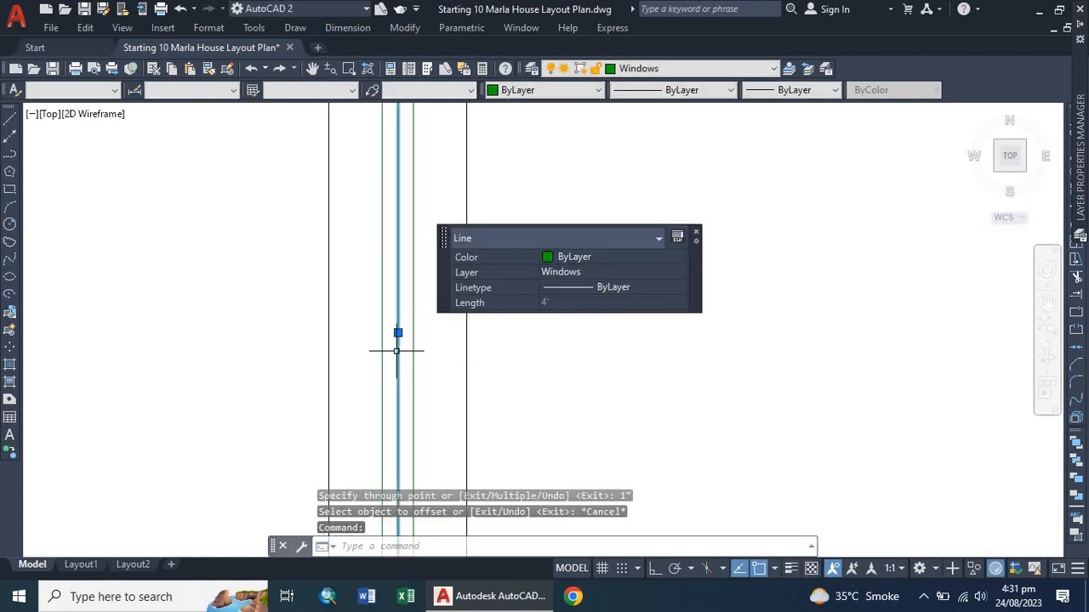
key("Delete")
Draw a short line across the left outer wall of the upper-left room to mark another window.
scroll(398, 351, "down", 5)
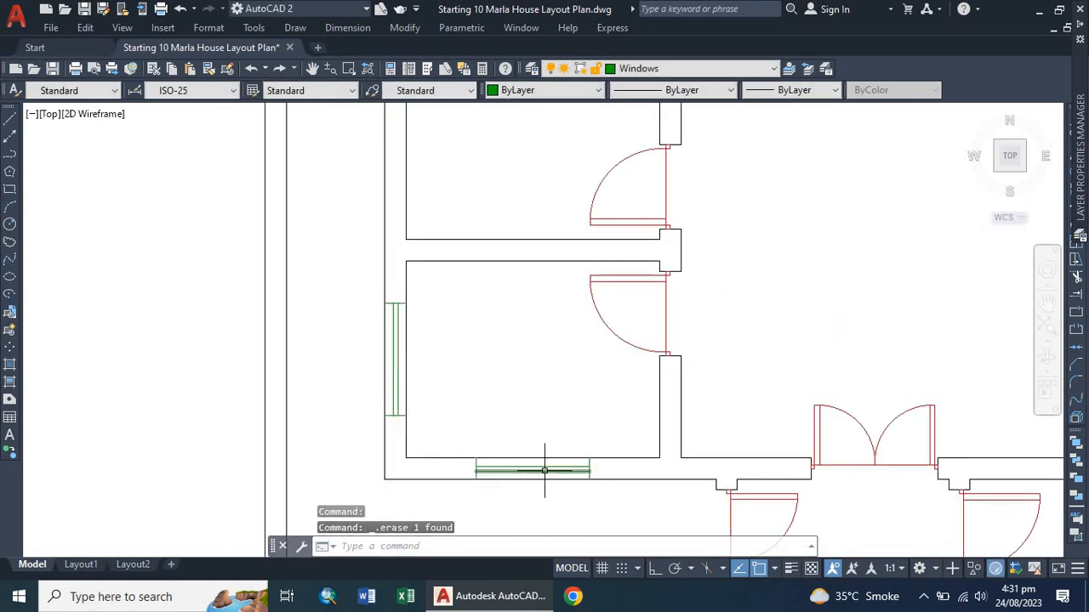
scroll(400, 407, "down", 4)
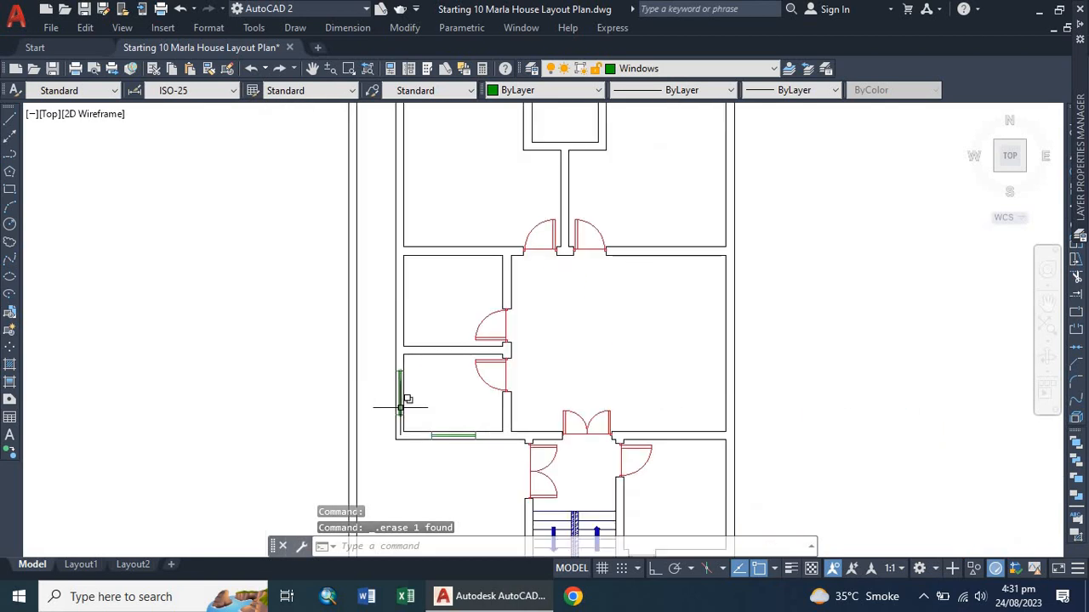
scroll(383, 365, "down", 2)
scroll(400, 323, "up", 6)
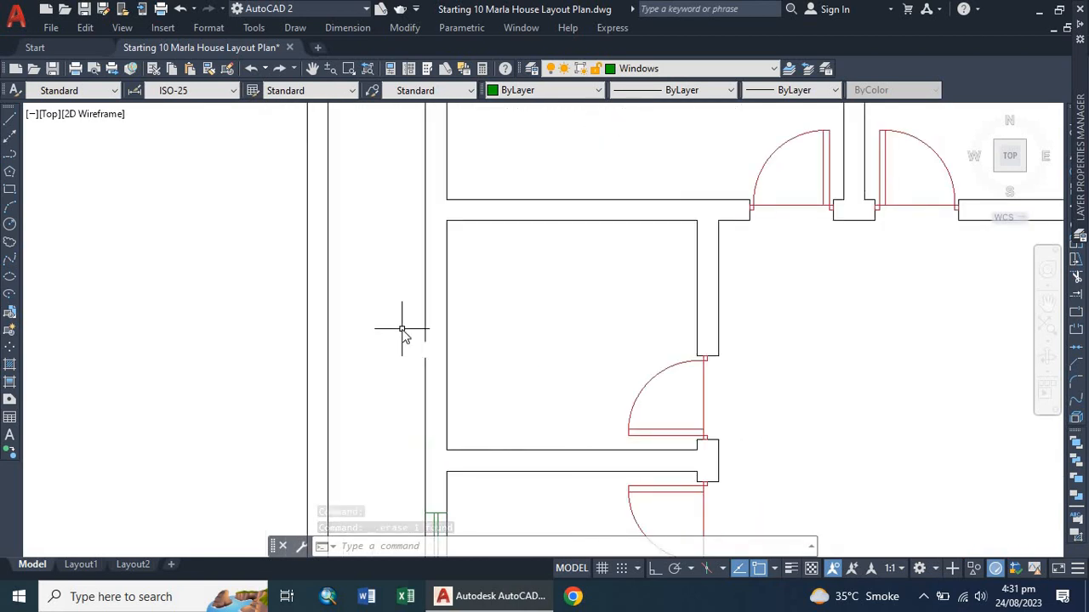
key("l")
key("Return")
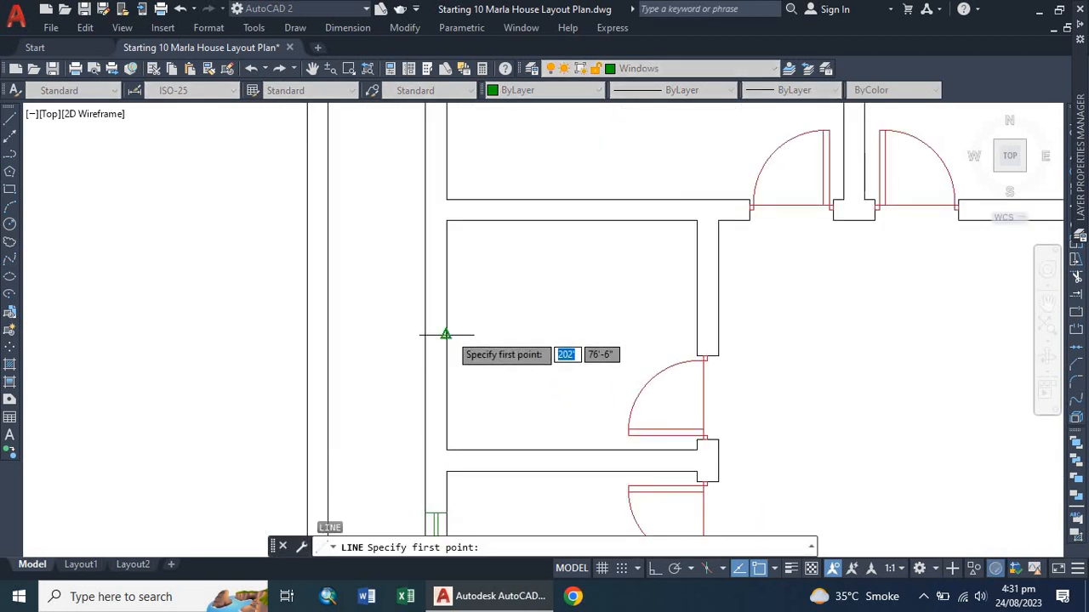
left_click(446, 334)
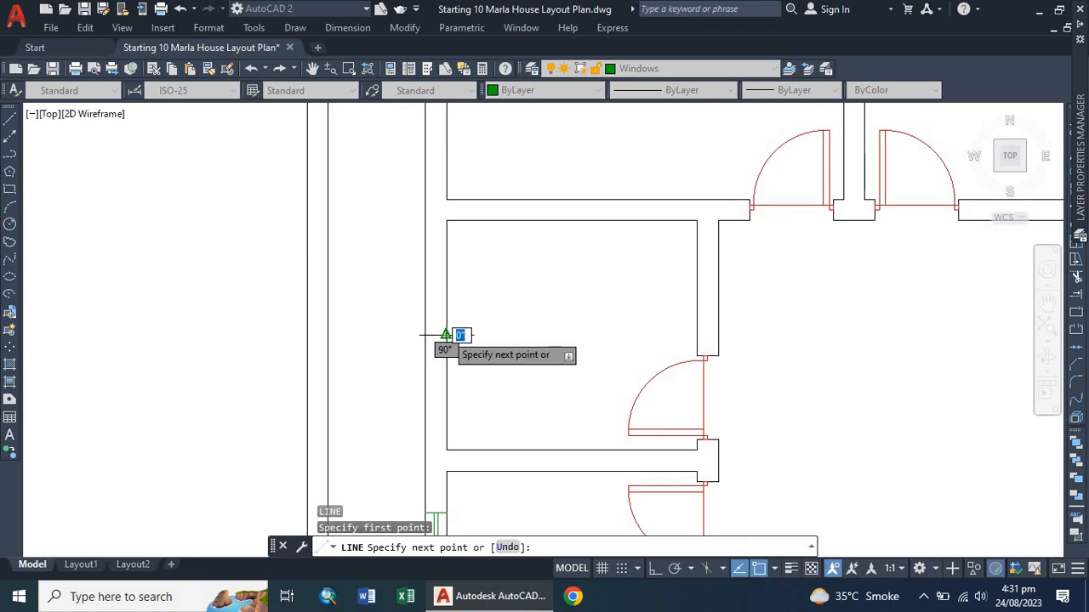
key("Escape")
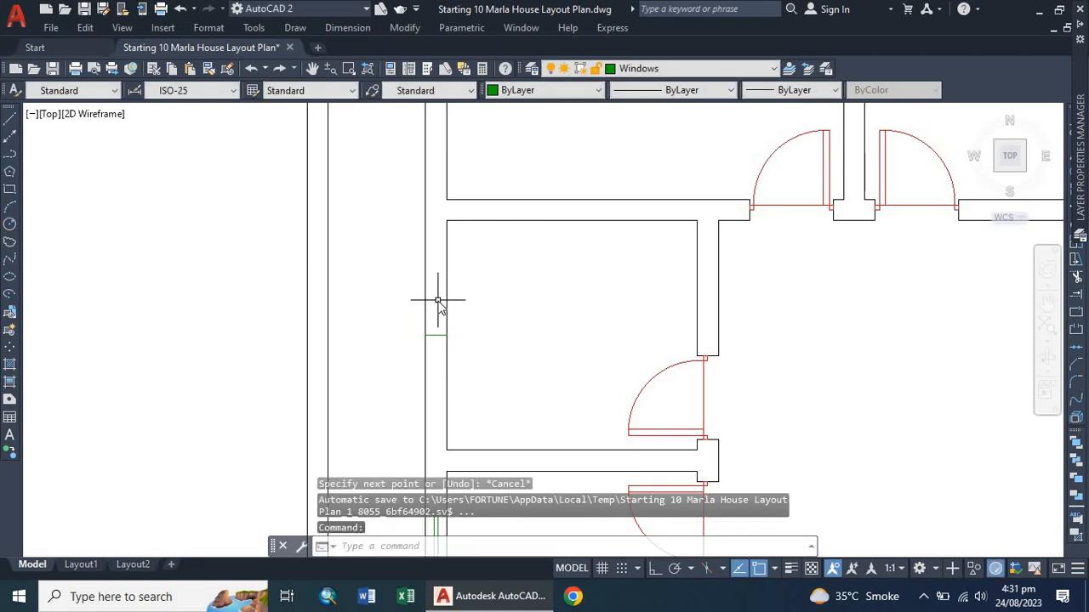
Offset that short line 2' to each side, then delete the centre line to mark a 4' window opening.
type("o")
key("Return")
key("Return")
scroll(437, 328, "up", 2)
left_click(424, 338)
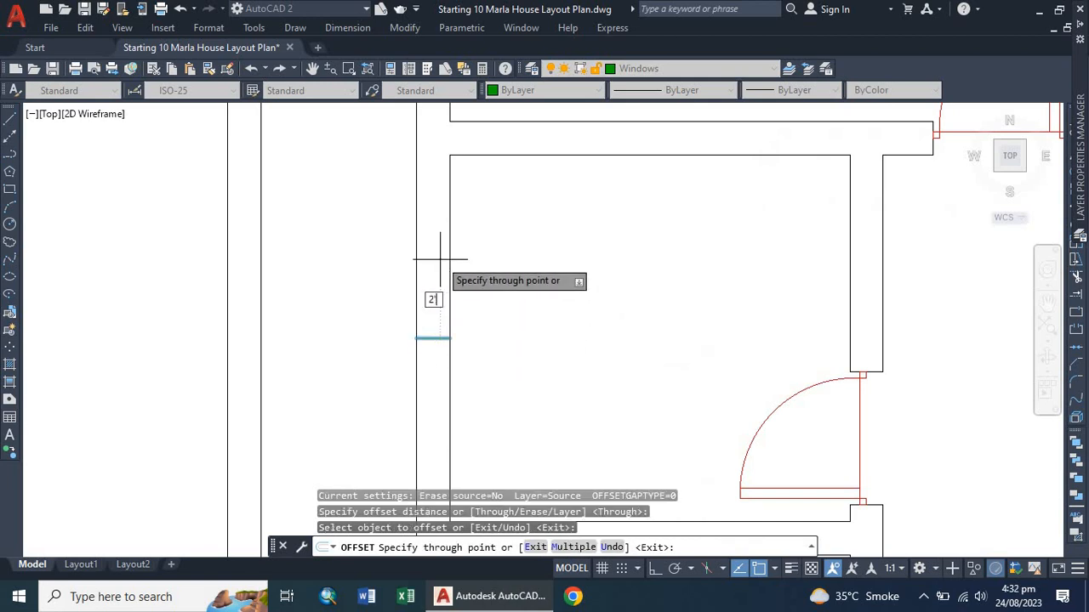
type("2'")
key("Return")
left_click(433, 338)
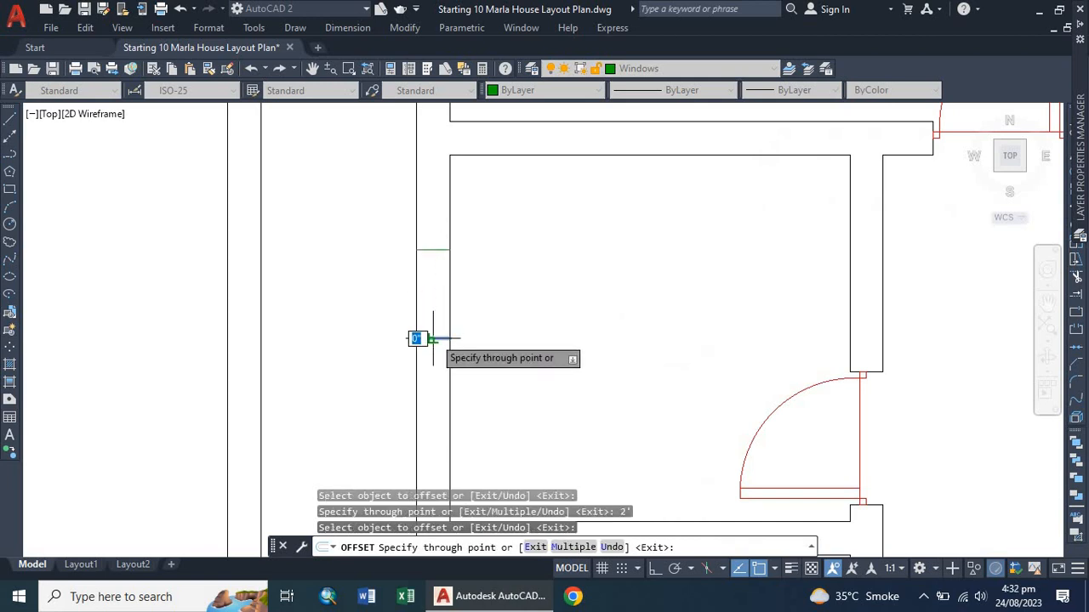
type("2")
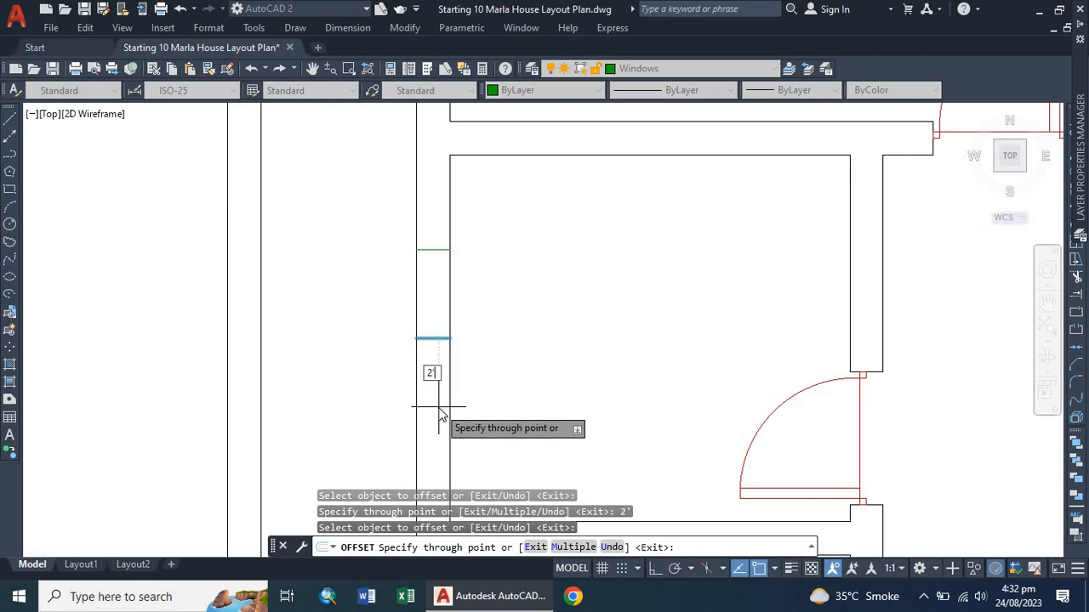
type("'")
key("Return")
scroll(437, 316, "down", 5)
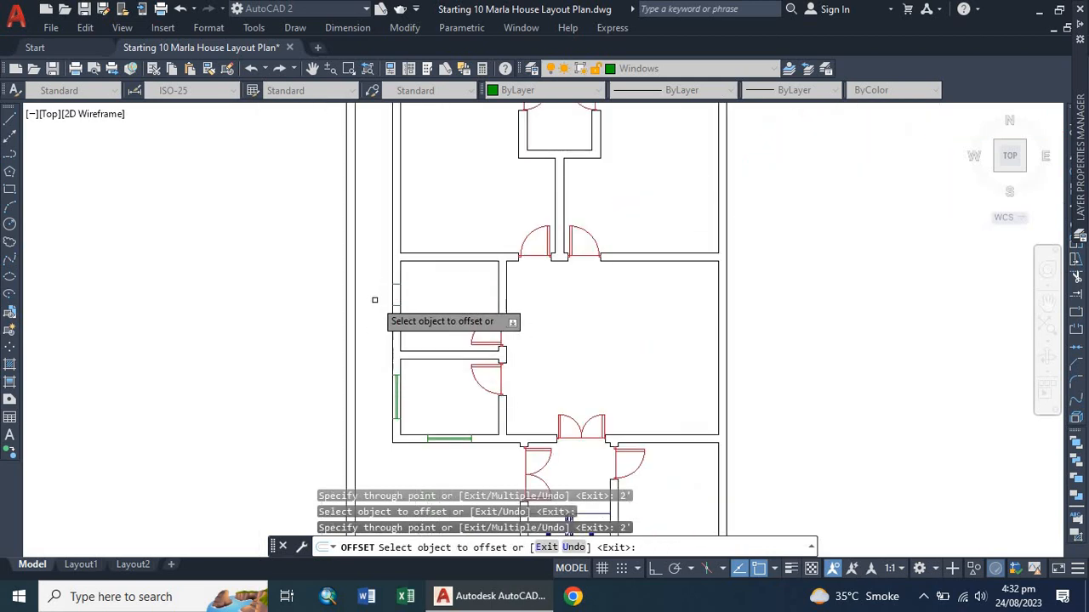
scroll(374, 299, "up", 6)
key("Escape")
left_click(414, 352)
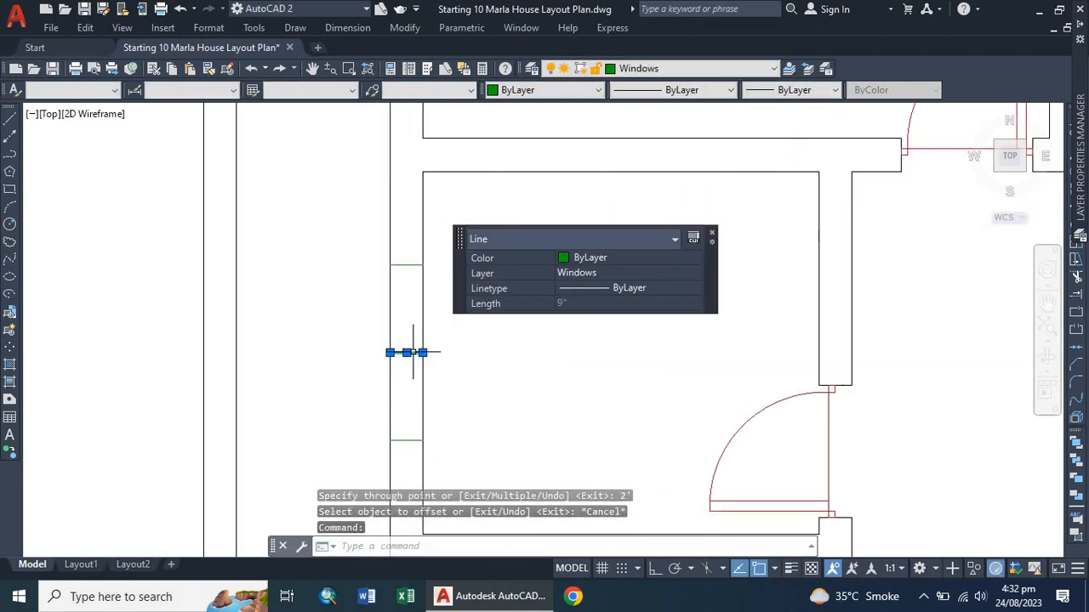
key("Delete")
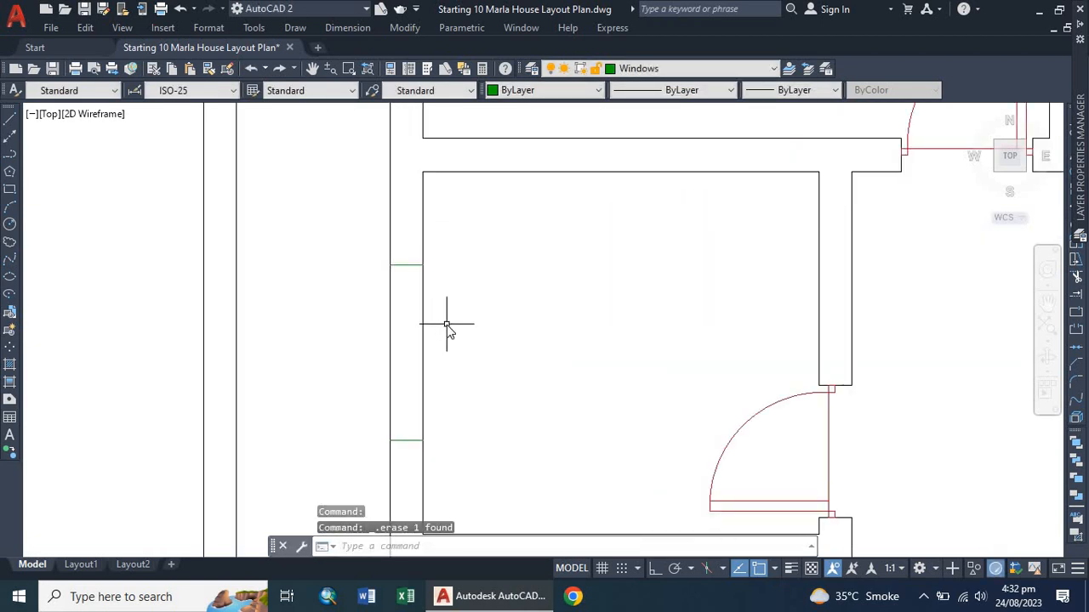
Draw a line across the middle of this window opening between its two jamb lines.
type("l")
key("Return")
left_click(407, 439)
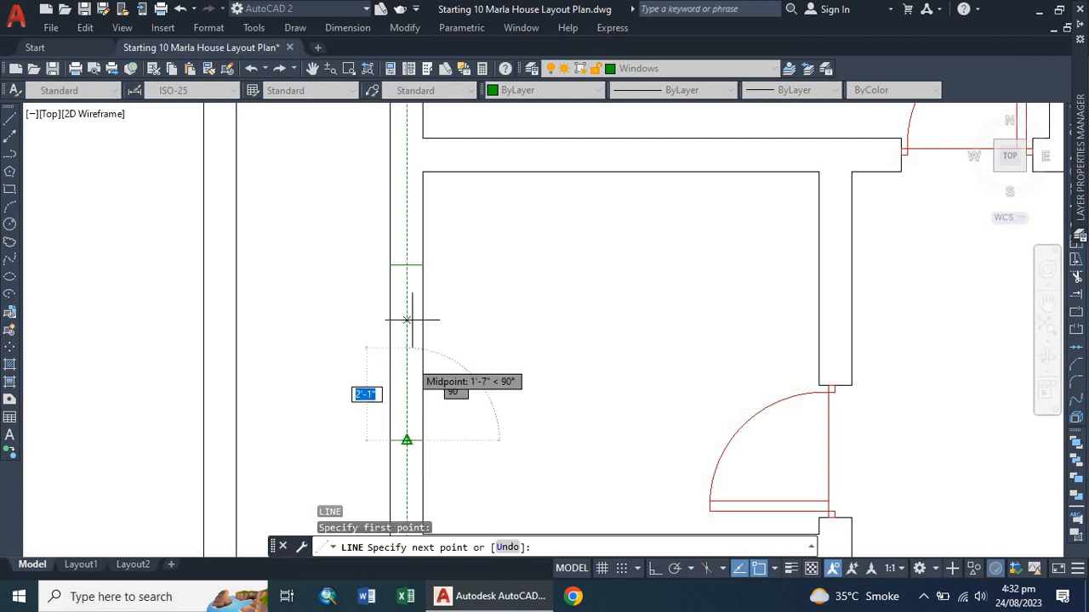
left_click(406, 275)
key("Escape")
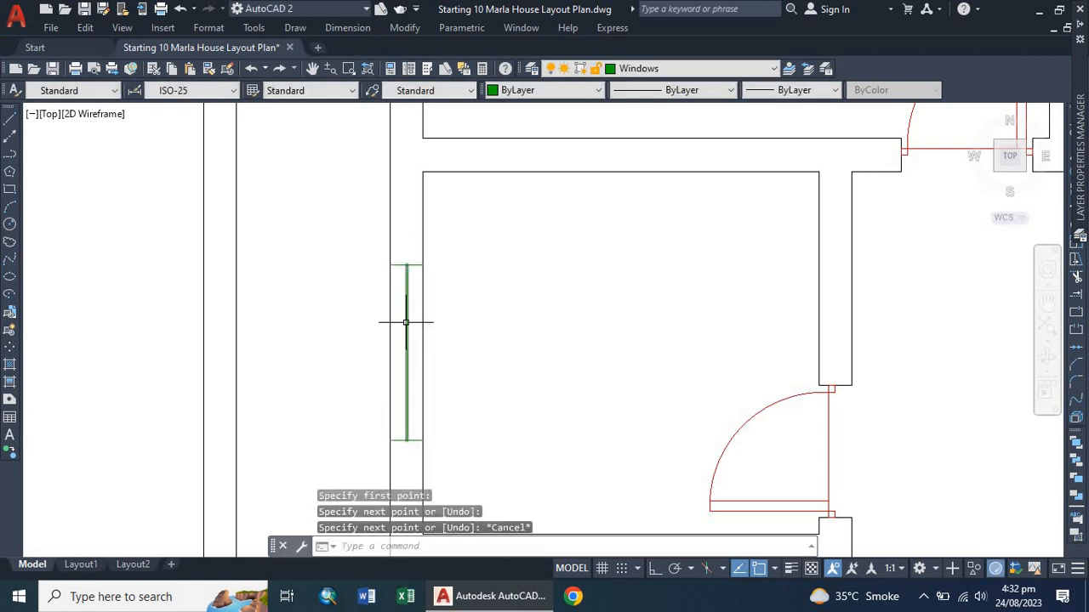
Offset the middle line 1" to each side and delete it to form this window's double lines.
scroll(309, 360, "down", 5)
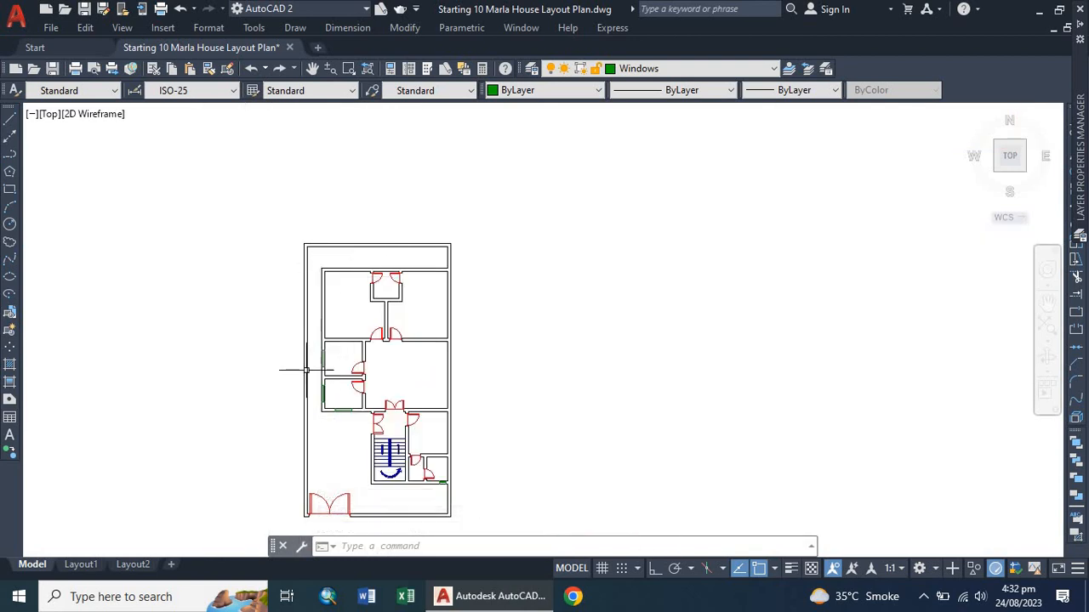
scroll(306, 370, "up", 8)
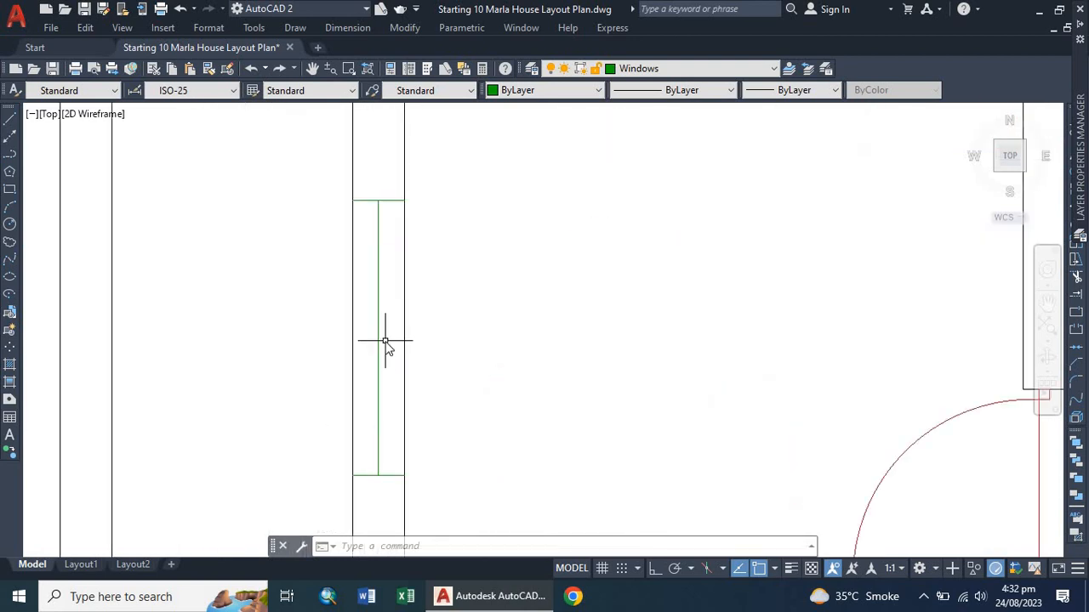
key("Return")
key("Return")
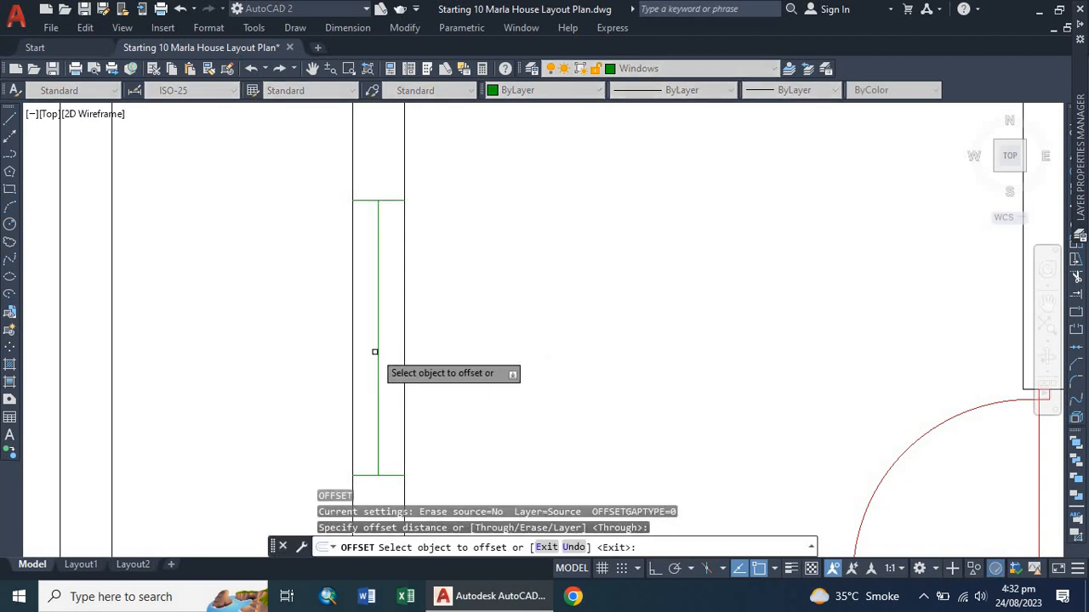
left_click(380, 354)
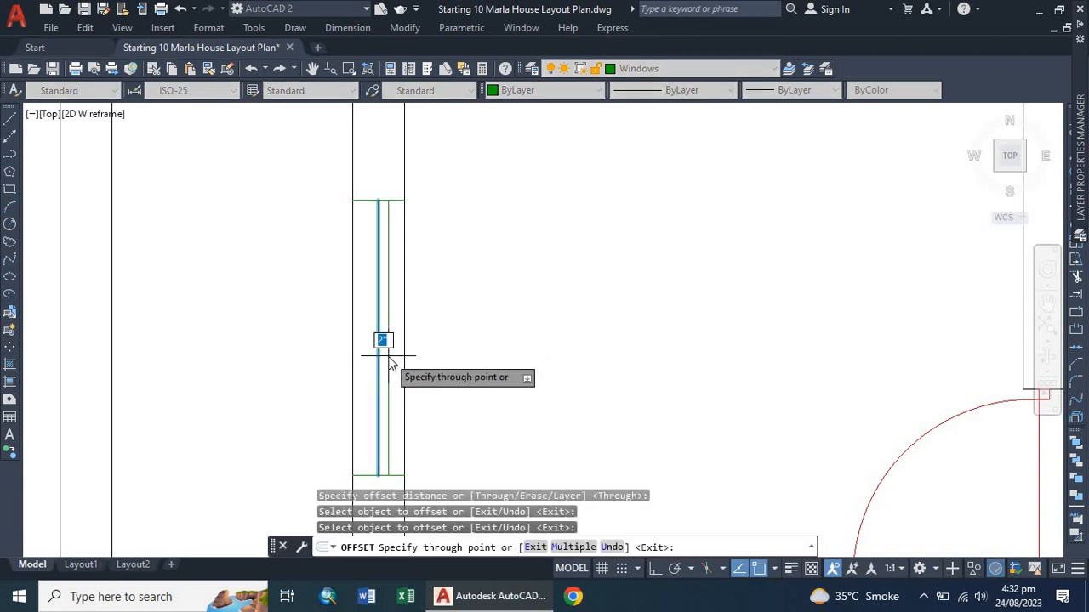
left_click(388, 355)
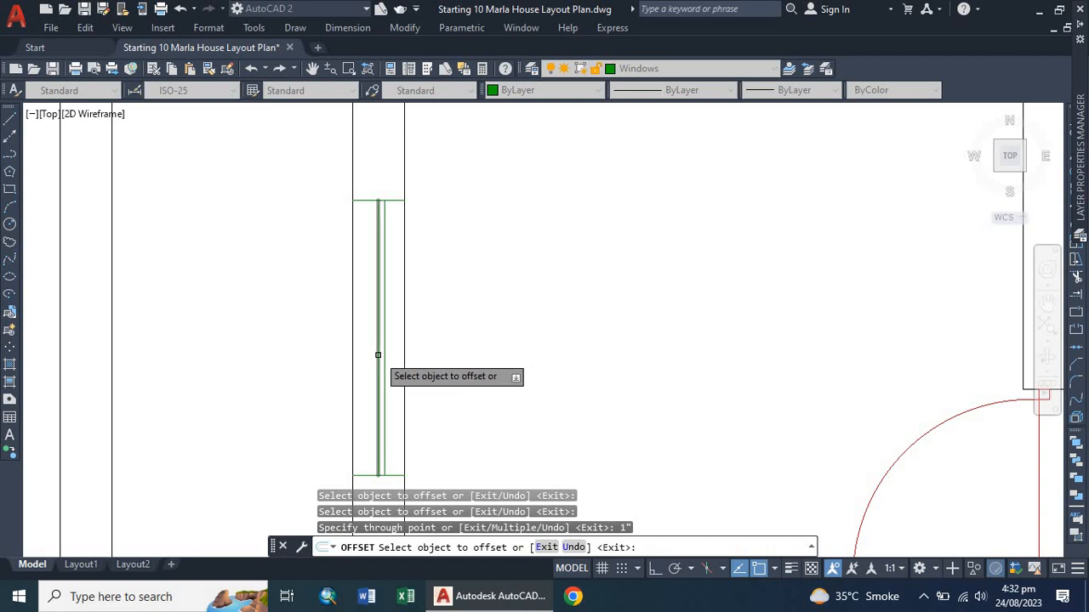
left_click(380, 353)
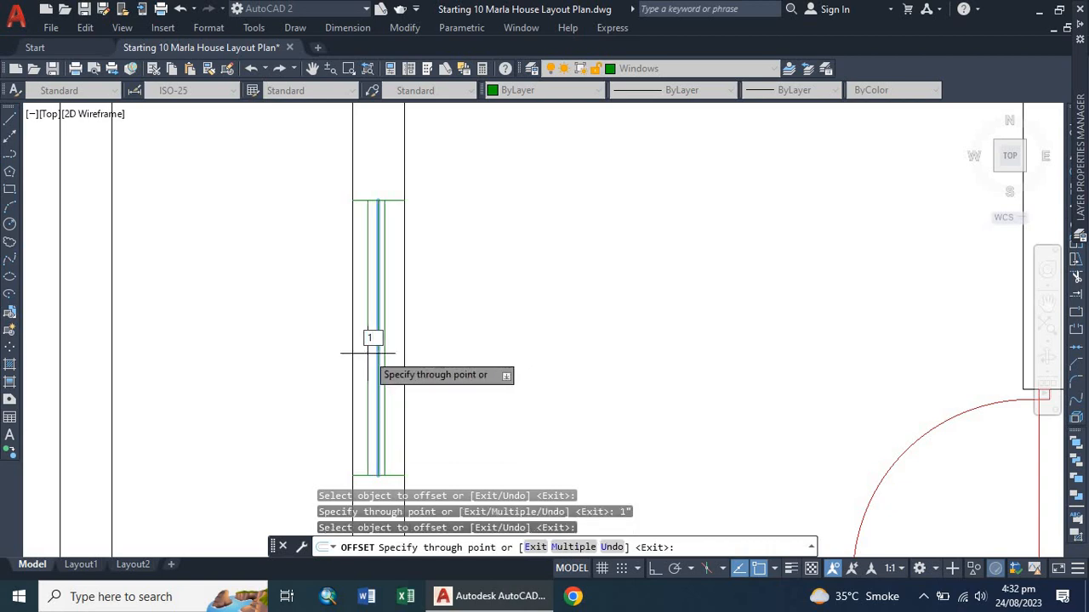
left_click(369, 345)
key("Escape")
left_click(377, 338)
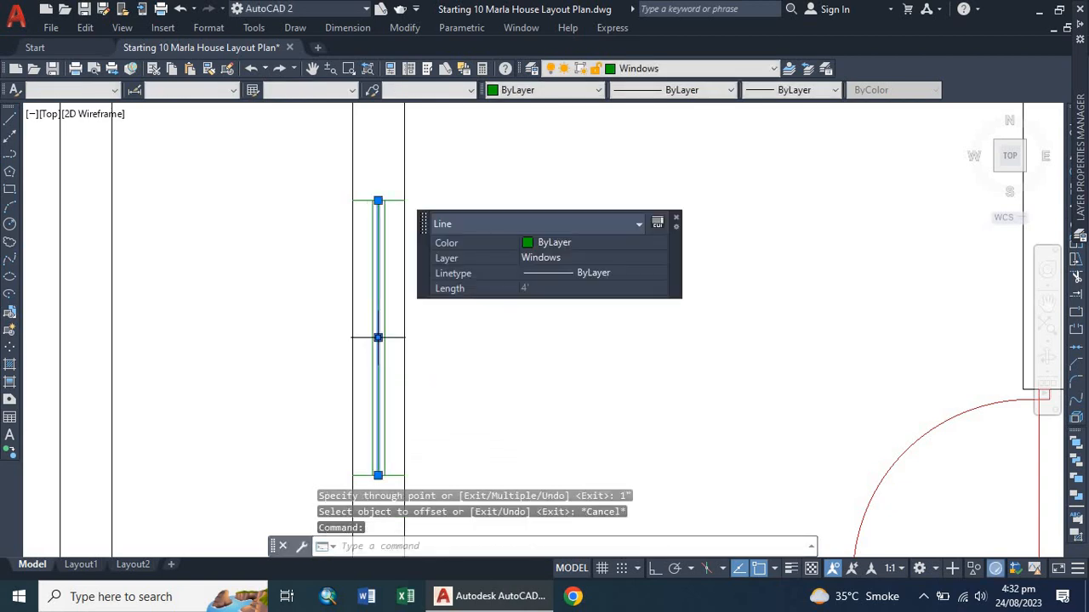
key("Delete")
scroll(378, 355, "down", 5)
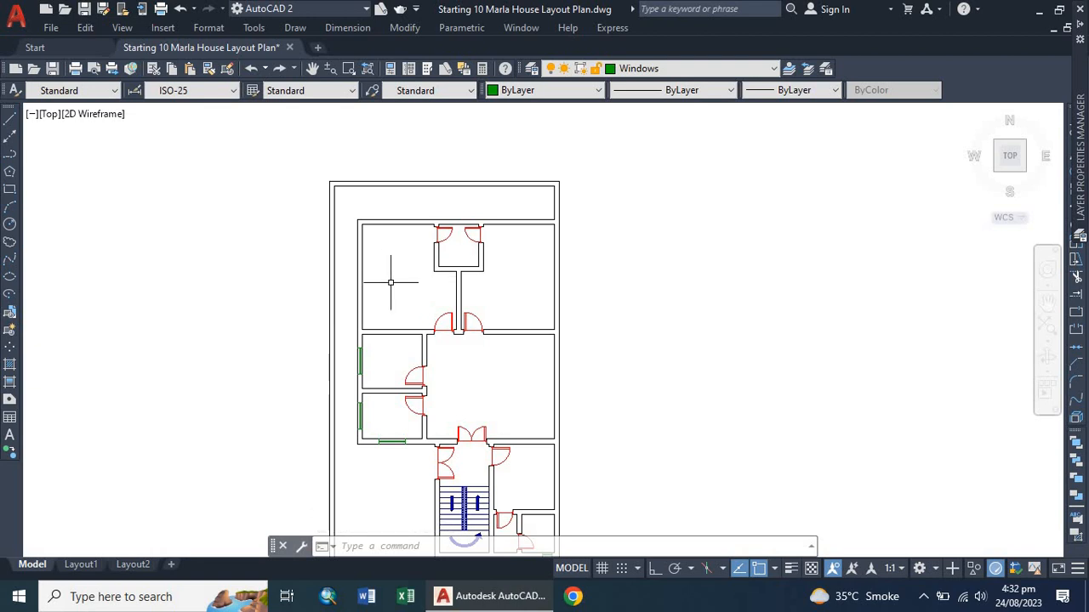
scroll(369, 273, "up", 2)
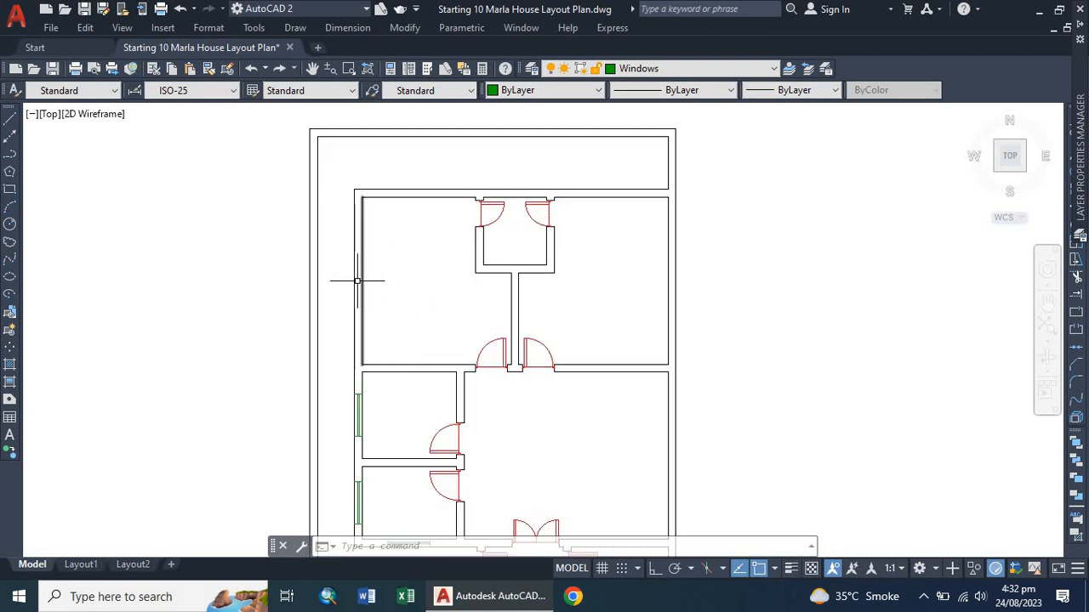
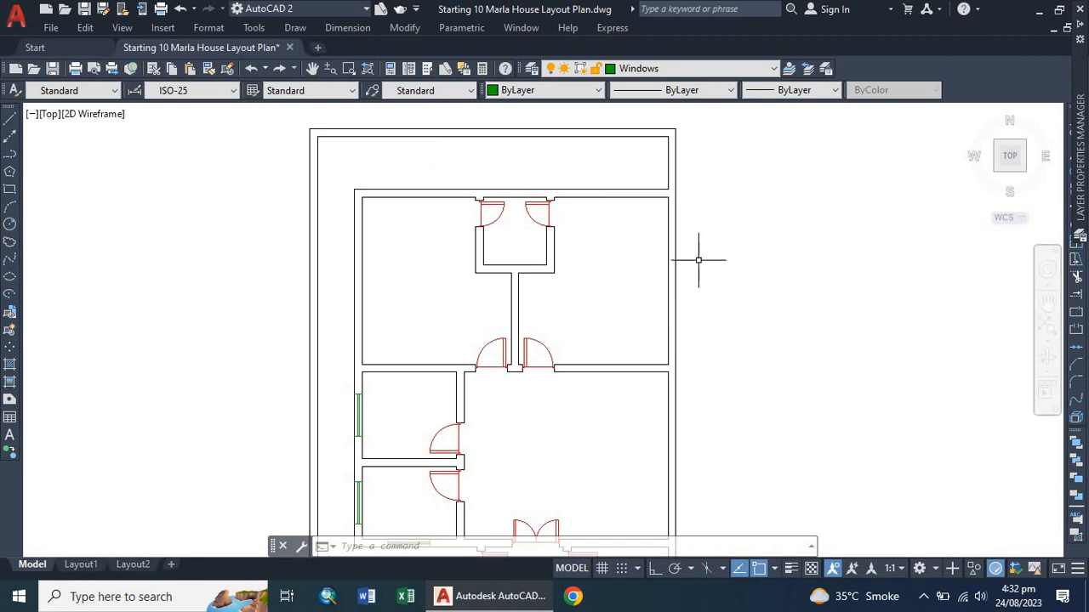
Draw a short line across the left outer wall of the large upper room to mark a window position.
scroll(360, 262, "down", 2)
scroll(365, 286, "up", 2)
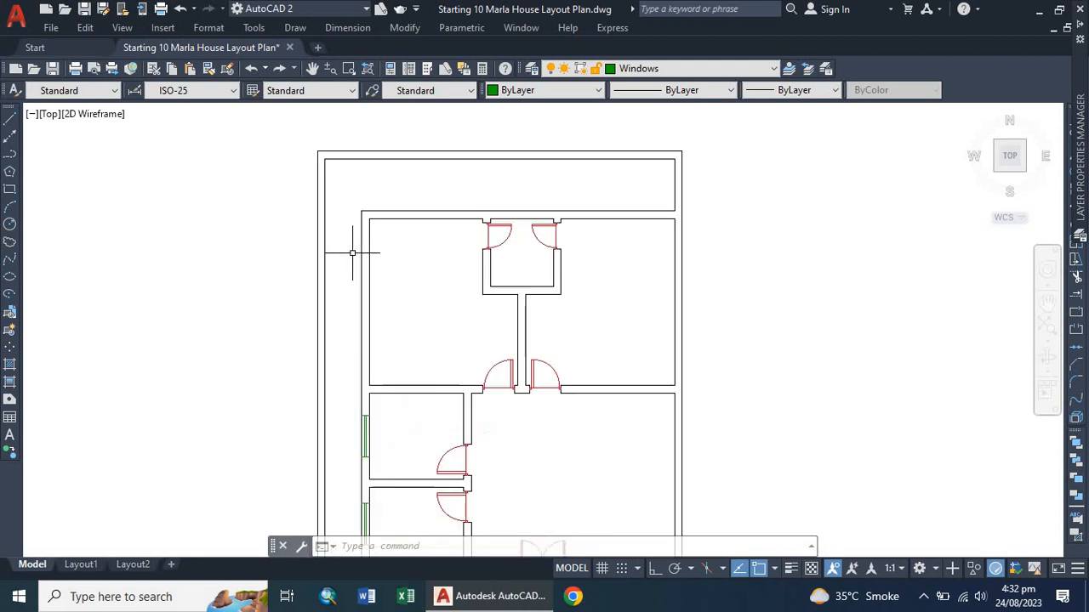
scroll(360, 314, "up", 2)
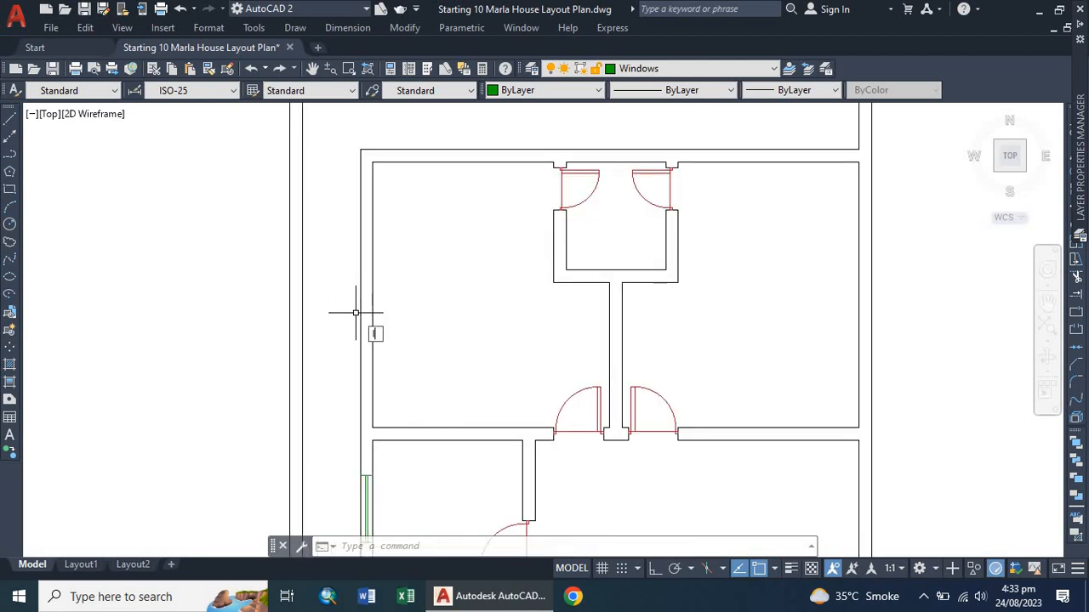
type("l")
key("Return")
scroll(360, 311, "up", 2)
left_click(381, 284)
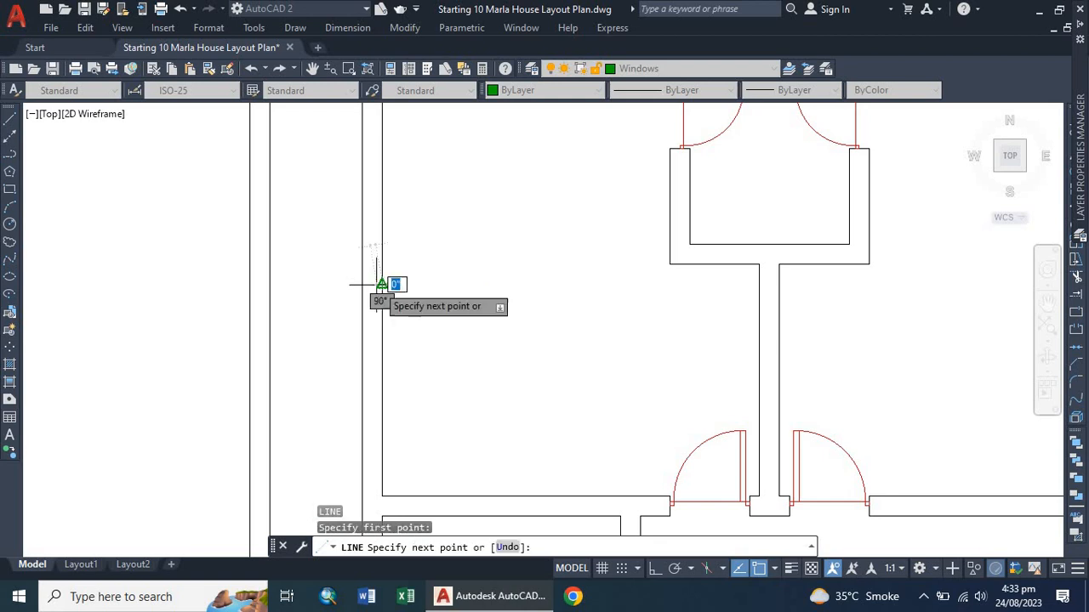
left_click(364, 284)
key("Escape")
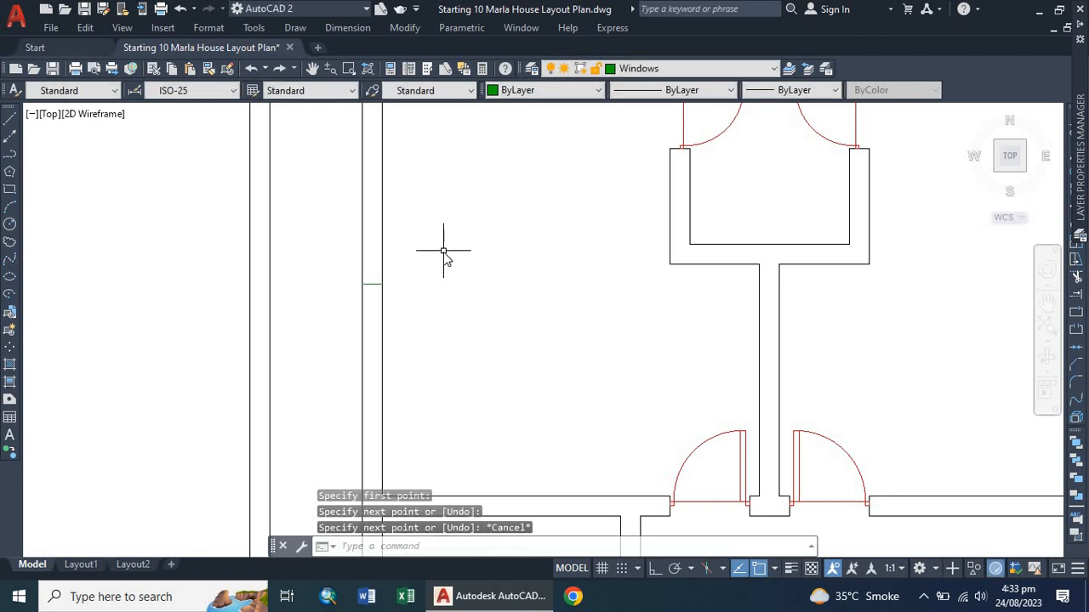
Offset that short line 3' to each side, then delete the centre line to mark a 6' window opening.
type("o")
key("Return")
key("Return")
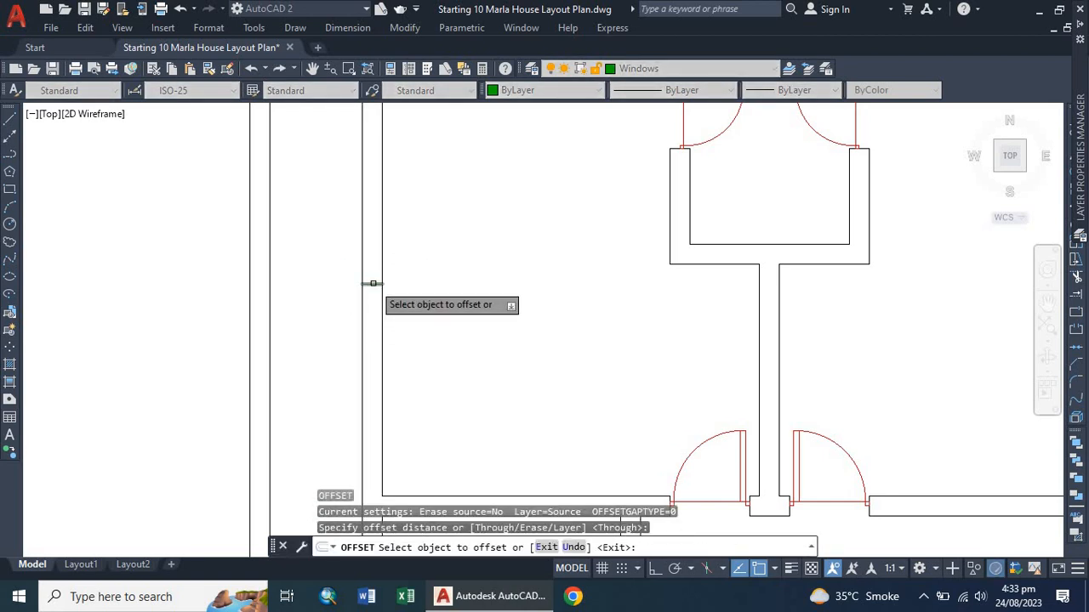
left_click(371, 284)
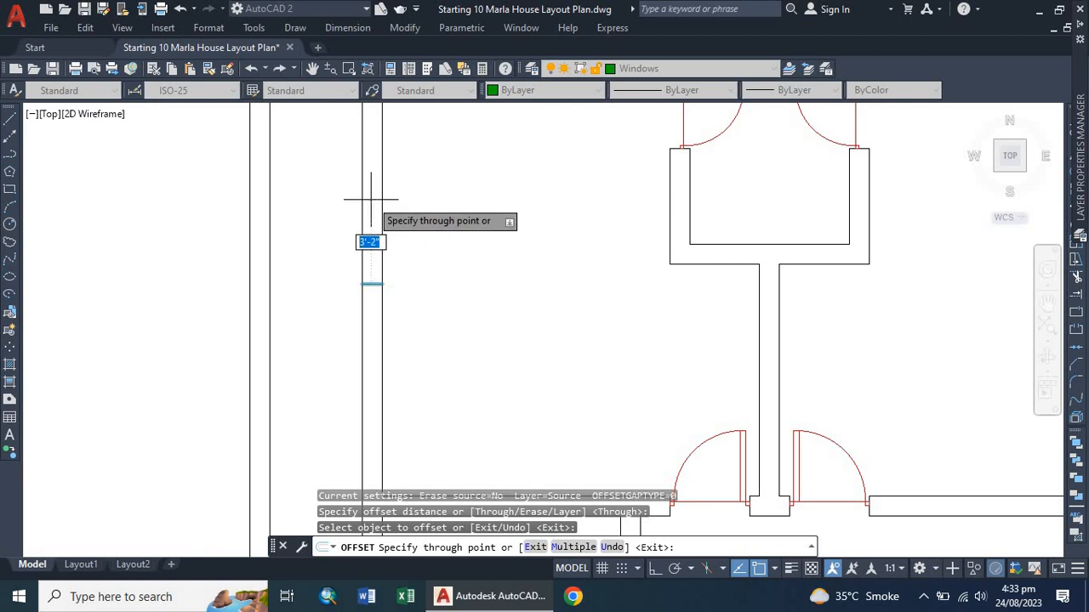
left_click(367, 285)
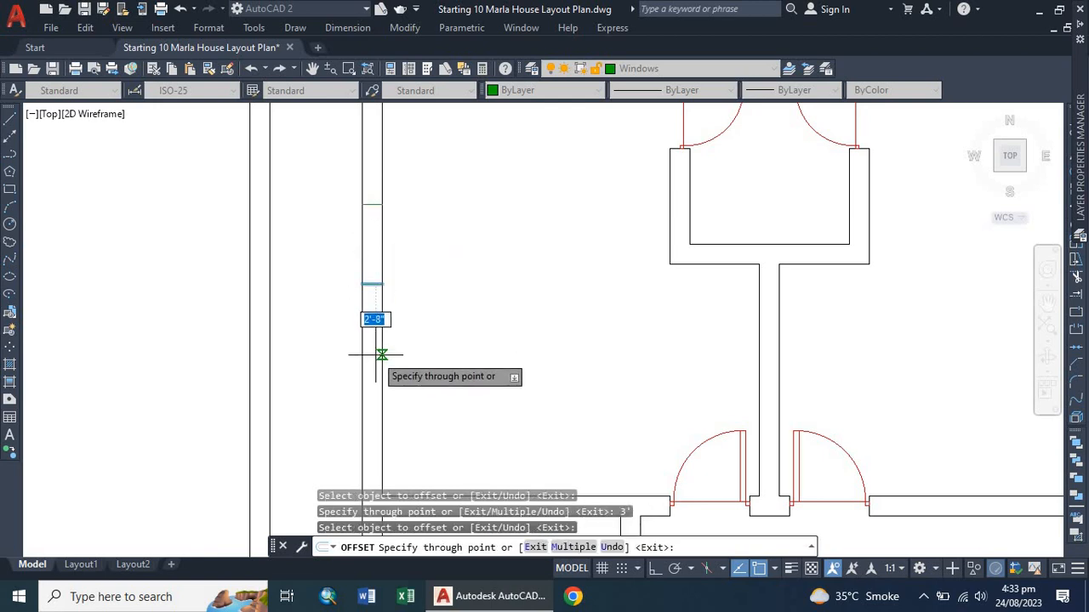
type("3'")
key("Return")
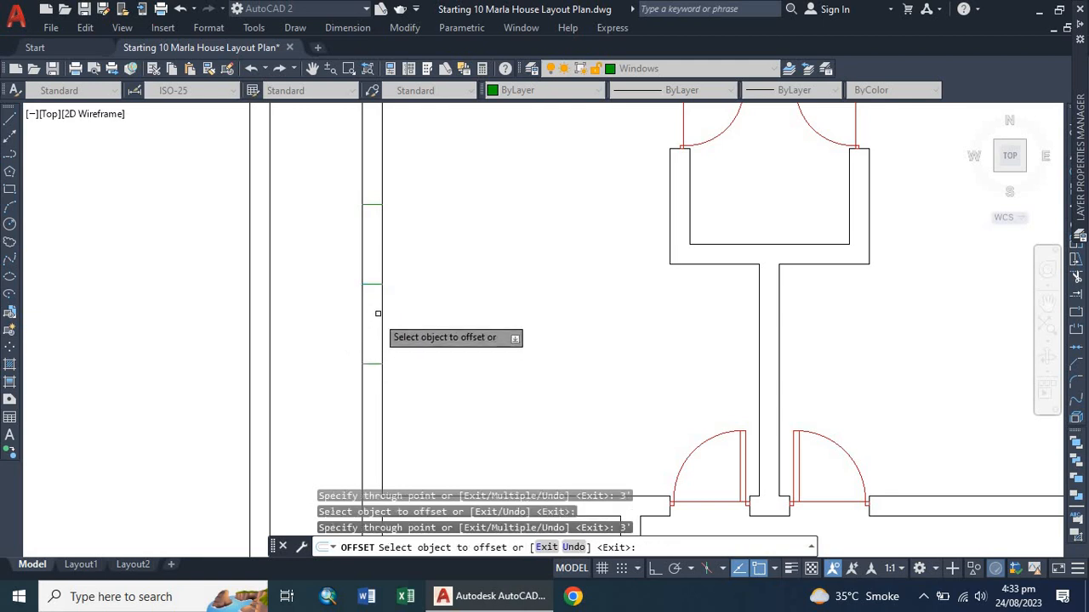
key("Escape")
left_click(372, 284)
key("Delete")
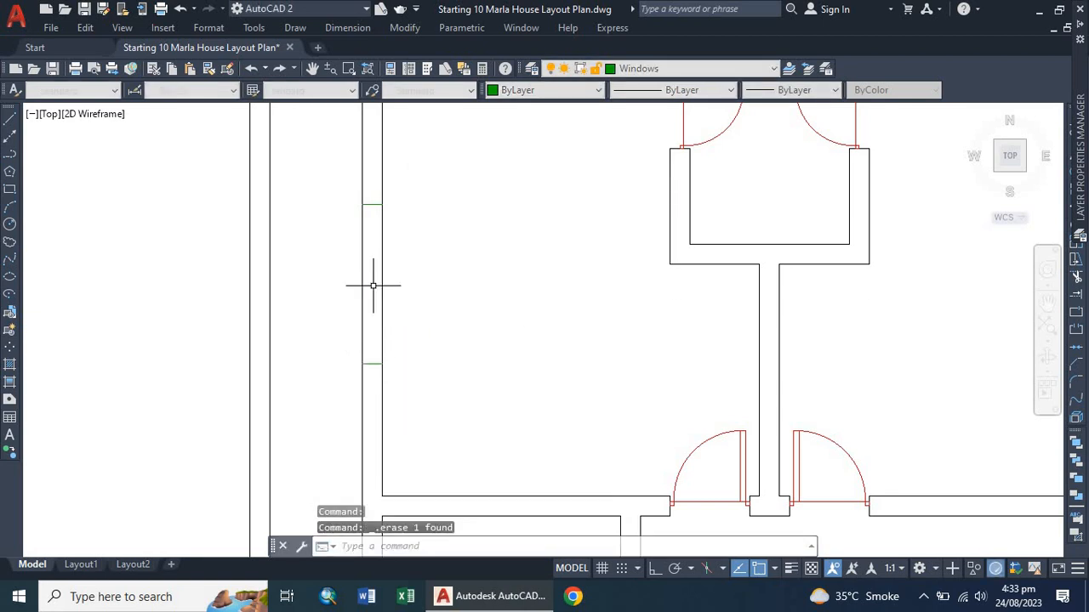
Draw a line down the middle of this window opening between its two jamb lines.
scroll(347, 287, "up", 3)
type("l")
key("Return")
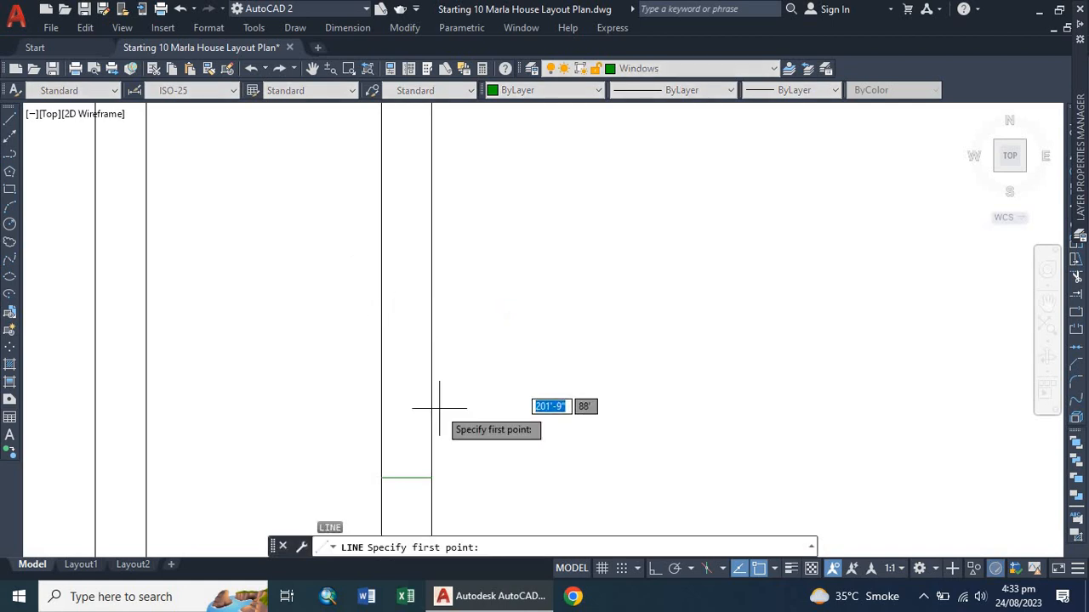
left_click(382, 478)
scroll(389, 422, "down", 2)
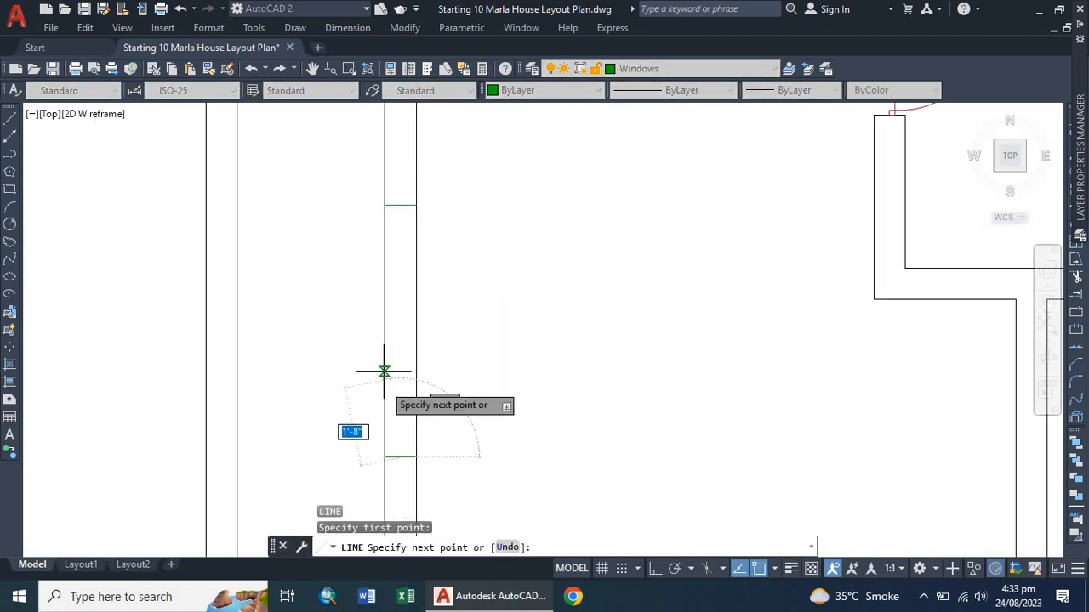
left_click(400, 205)
key("Escape")
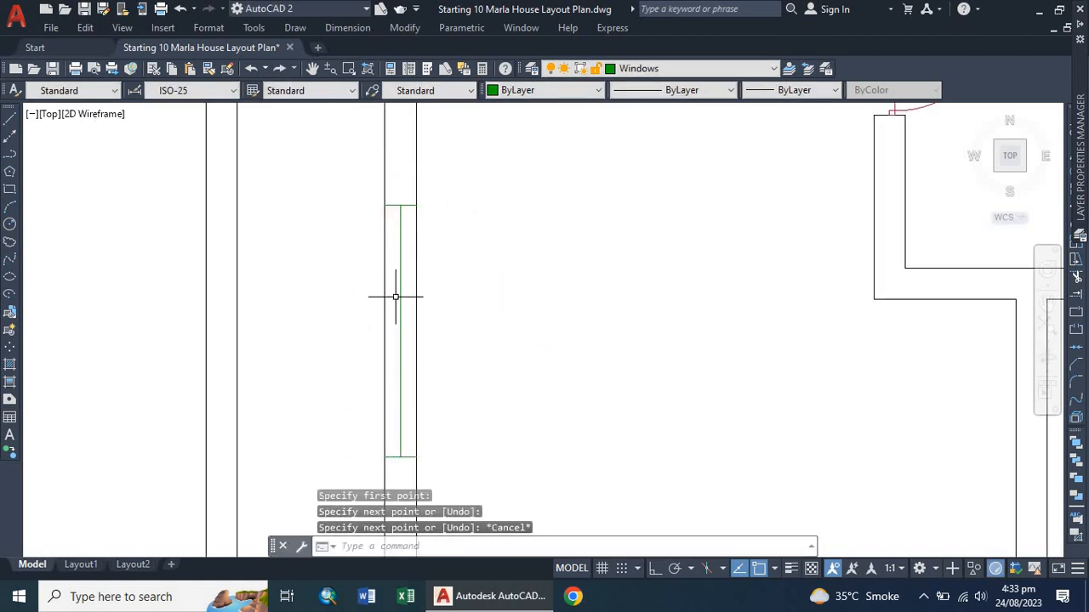
Offset the middle line 1" to each side and delete it to form this window's double lines.
type("o")
key("Return")
key("Return")
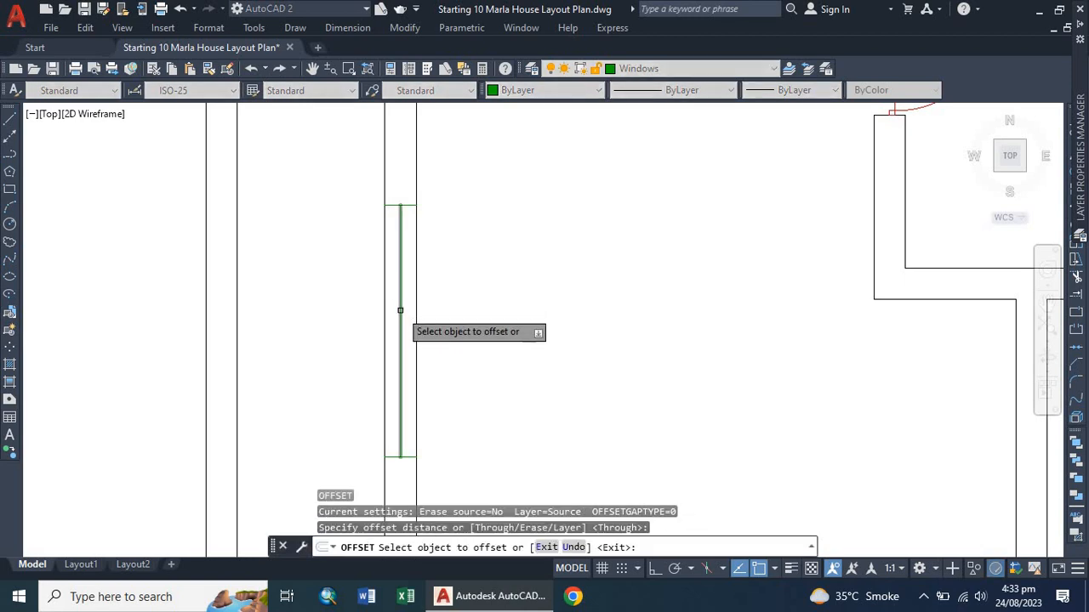
left_click(400, 307)
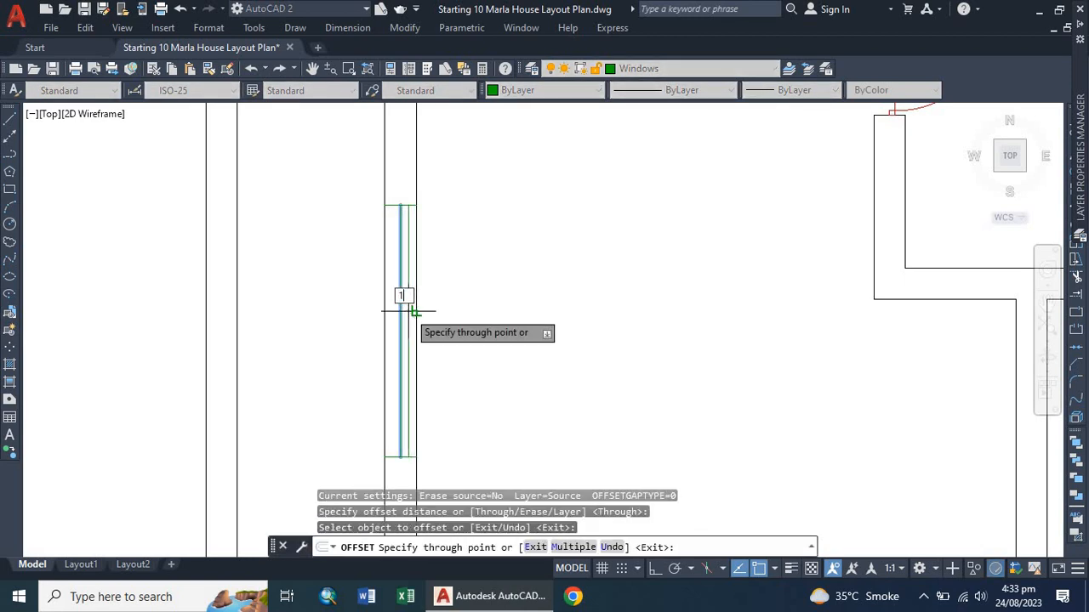
type("1\"")
key("Return")
scroll(399, 315, "up", 3)
left_click(401, 313)
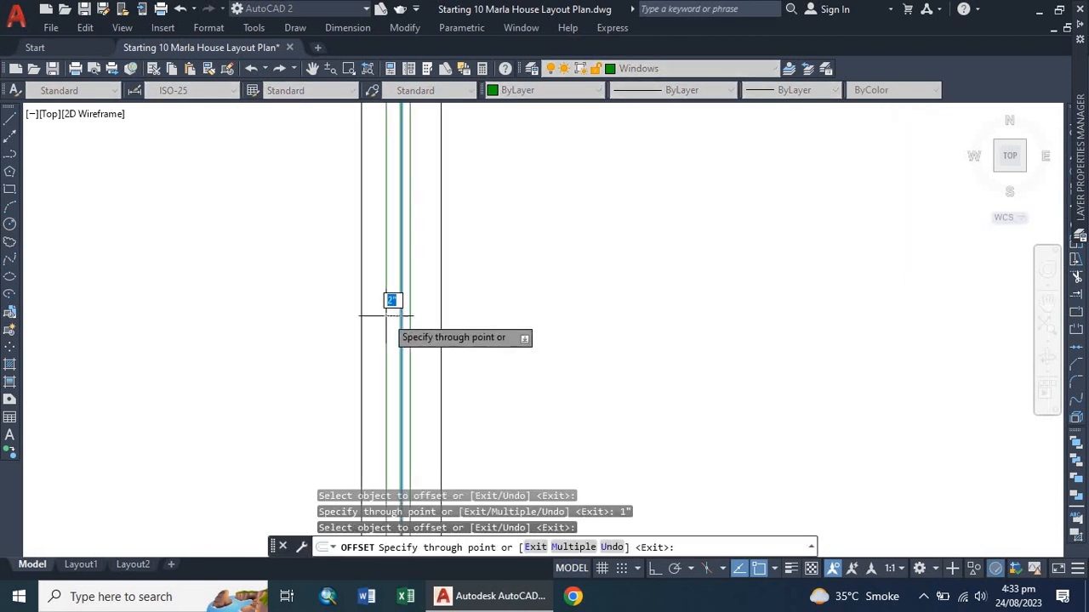
left_click(383, 316)
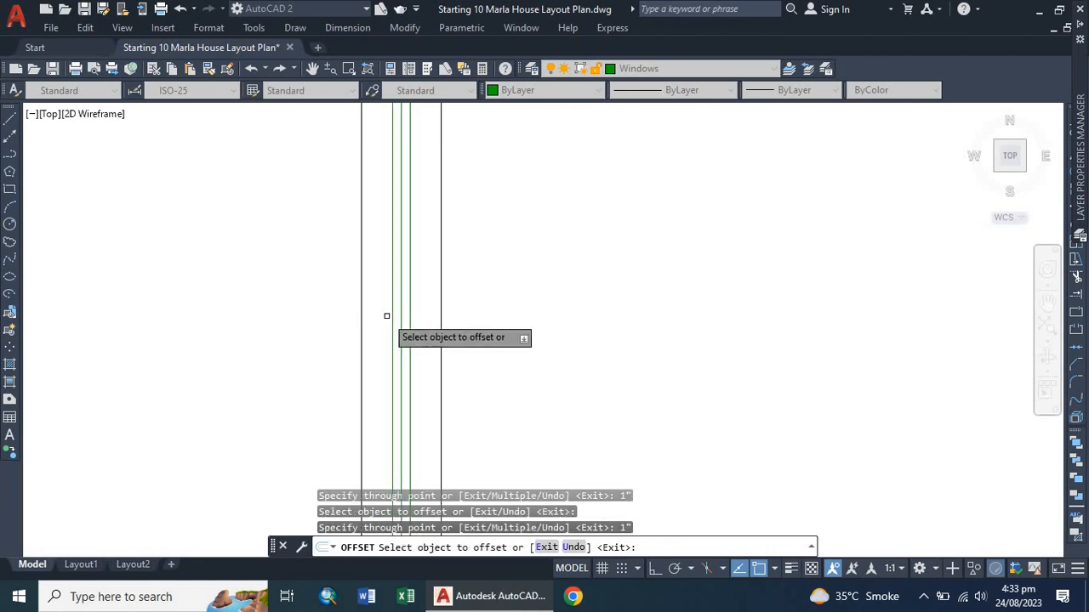
key("Escape")
left_click(402, 311)
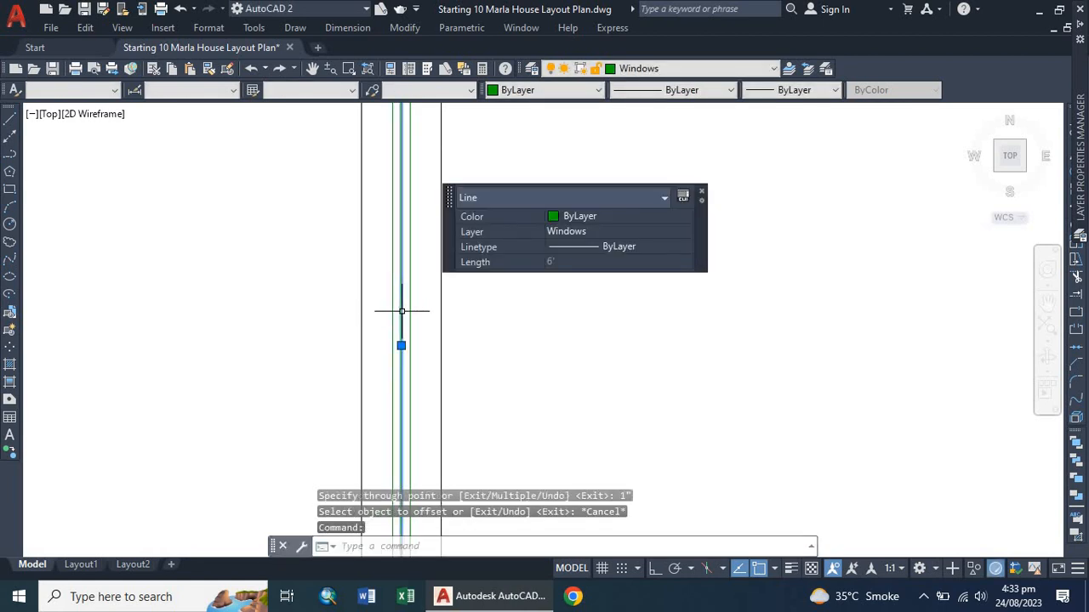
key("Delete")
scroll(360, 320, "down", 5)
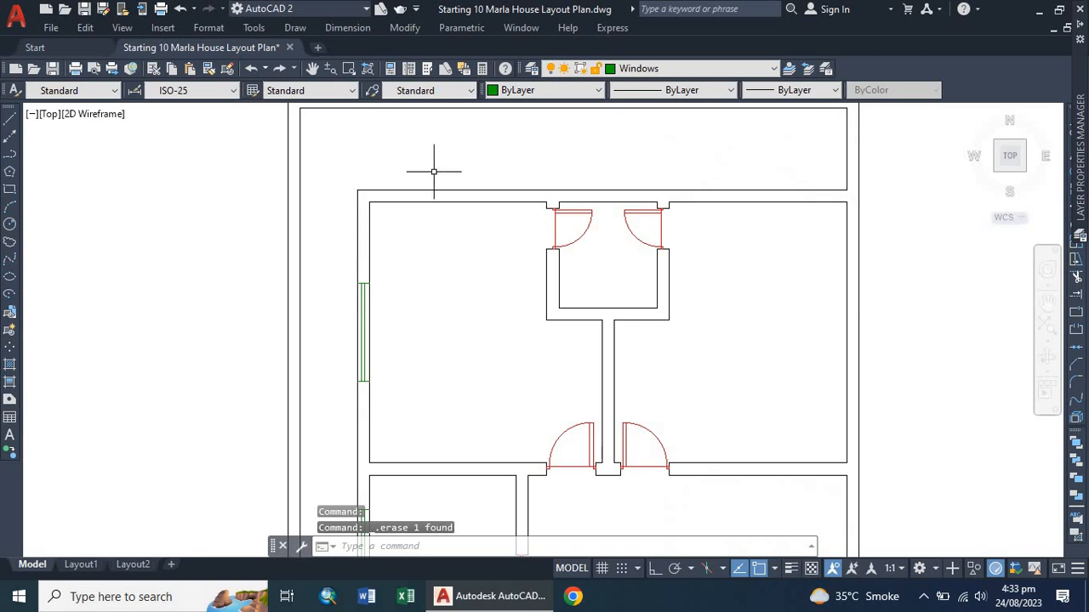
Draw a short line across the top outer wall of the upper room to mark another window.
scroll(434, 171, "up", 2)
type("l")
key("Return")
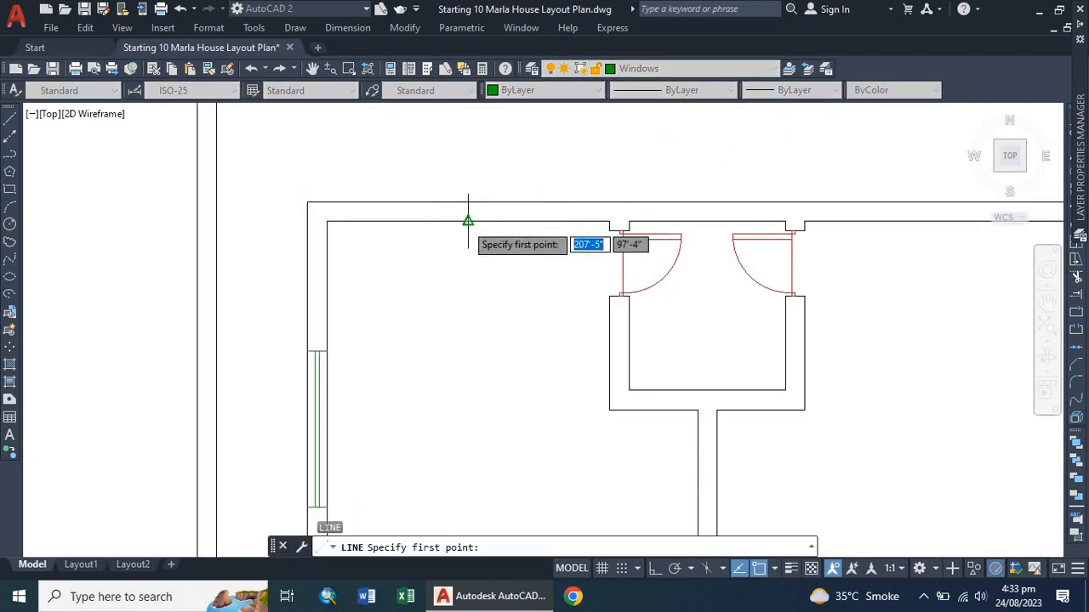
left_click(468, 220)
left_click(467, 202)
key("Escape")
scroll(458, 172, "up", 2)
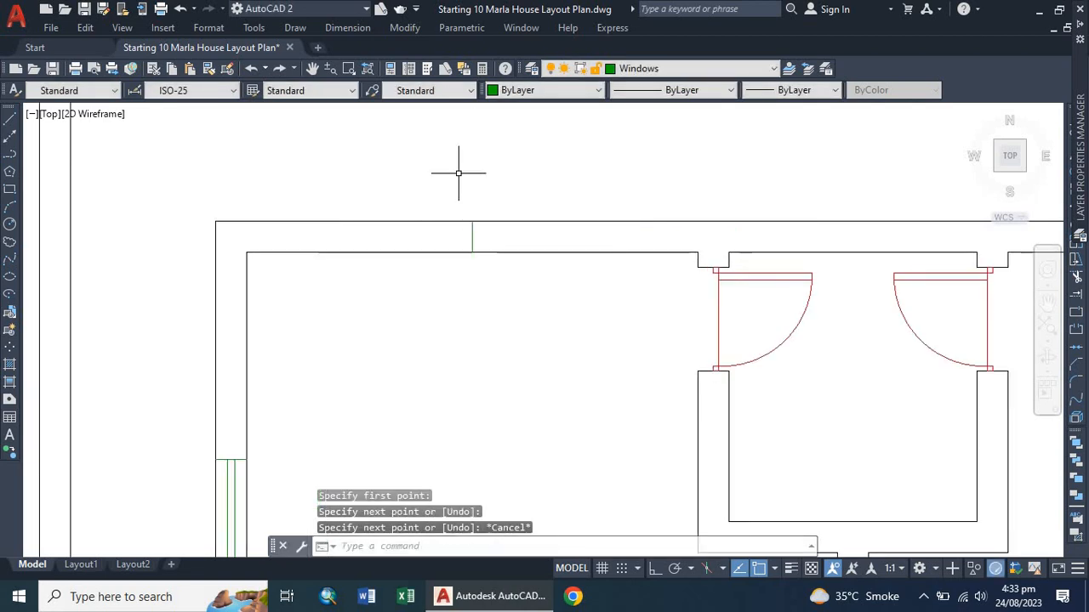
Offset that short line 3' to each side, then delete the centre line to mark a 6' window opening.
key("Return")
key("Return")
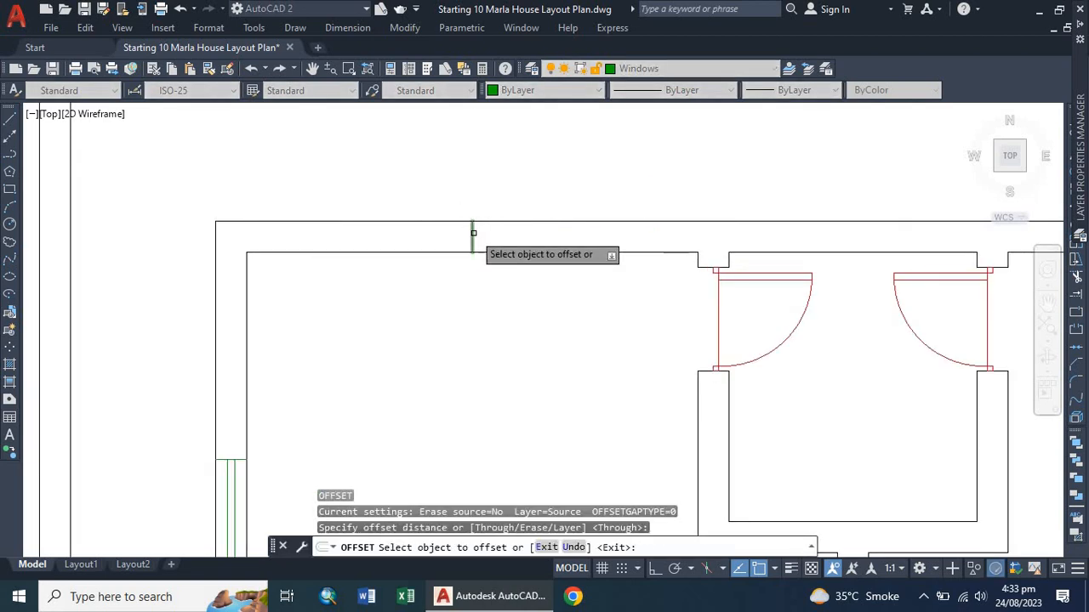
left_click(473, 236)
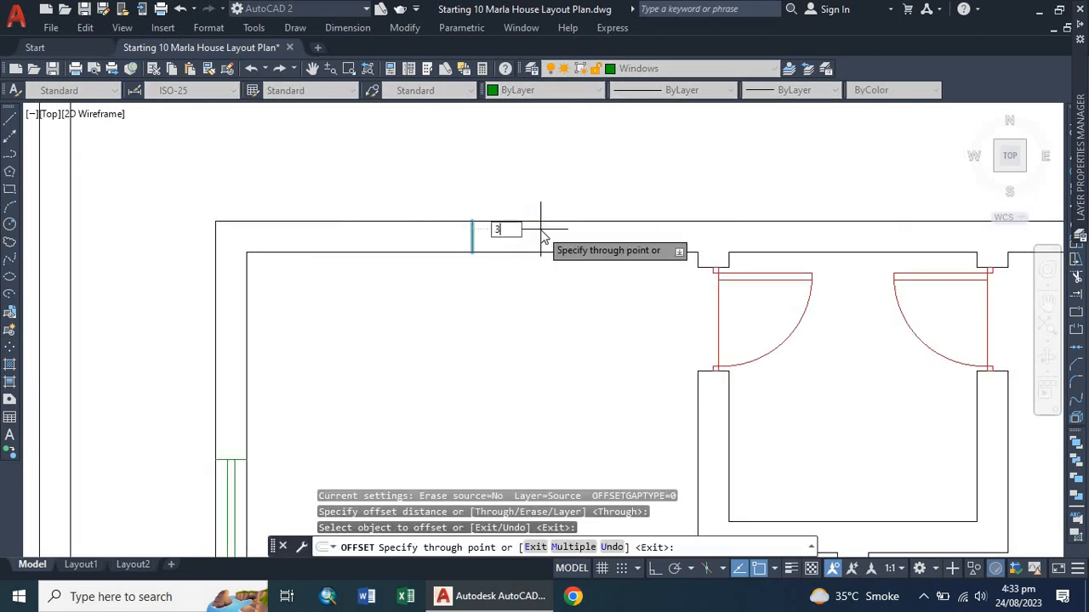
type("3'")
key("Return")
left_click(473, 235)
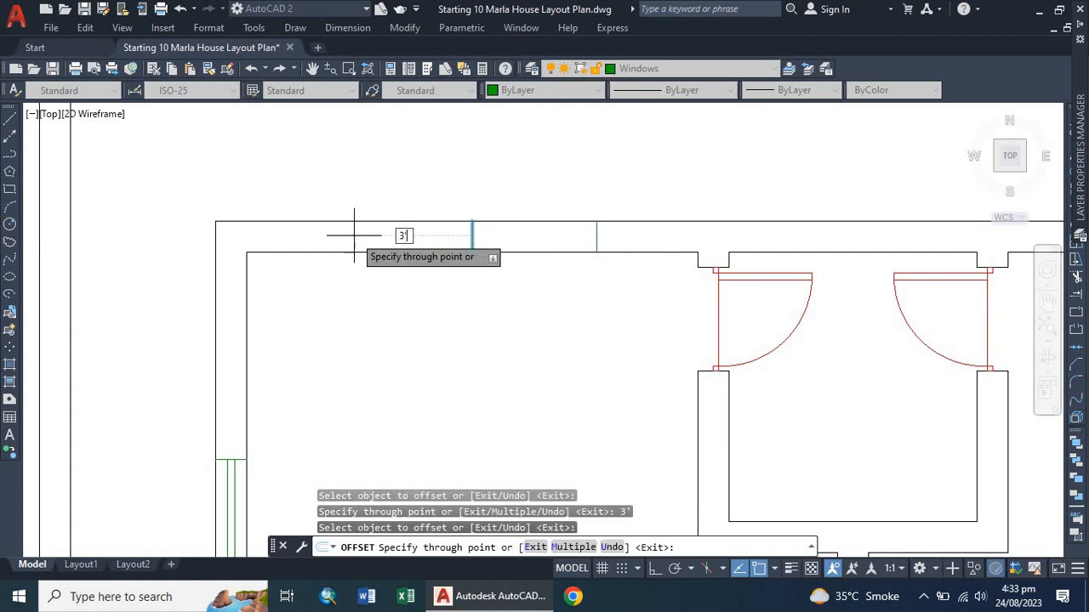
key("Return")
key("Escape")
left_click(473, 234)
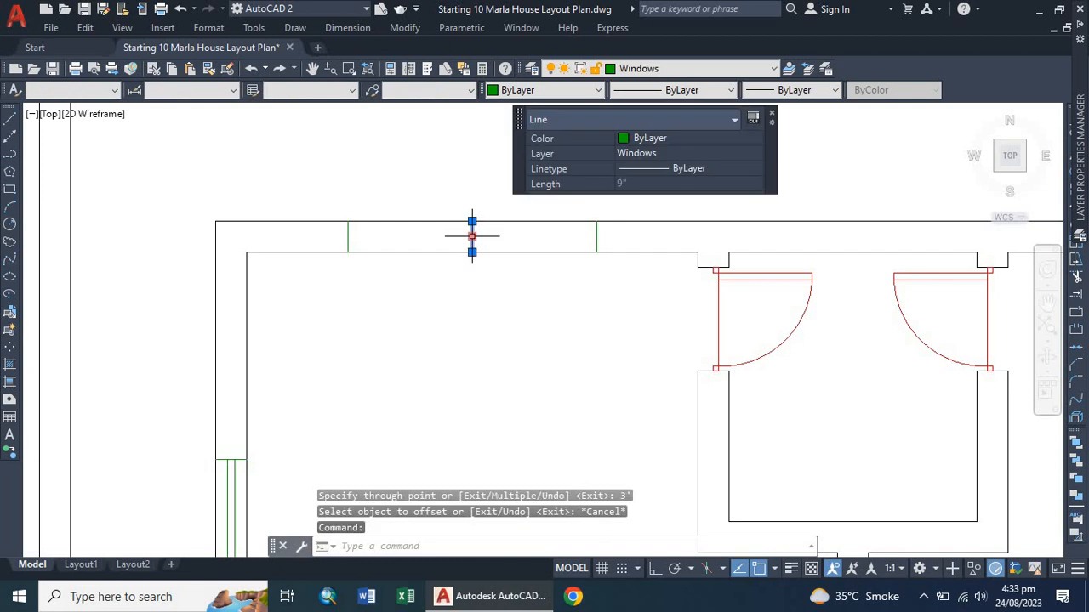
key("Delete")
Draw a line along the middle of the top wall opening between its two jamb lines.
type("l")
key("Return")
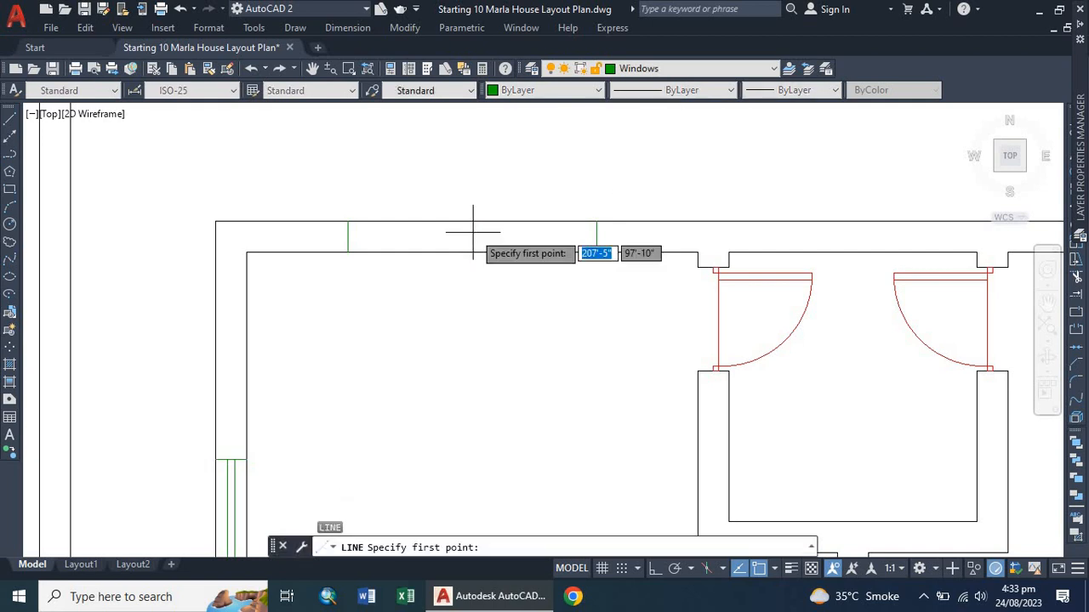
left_click(595, 235)
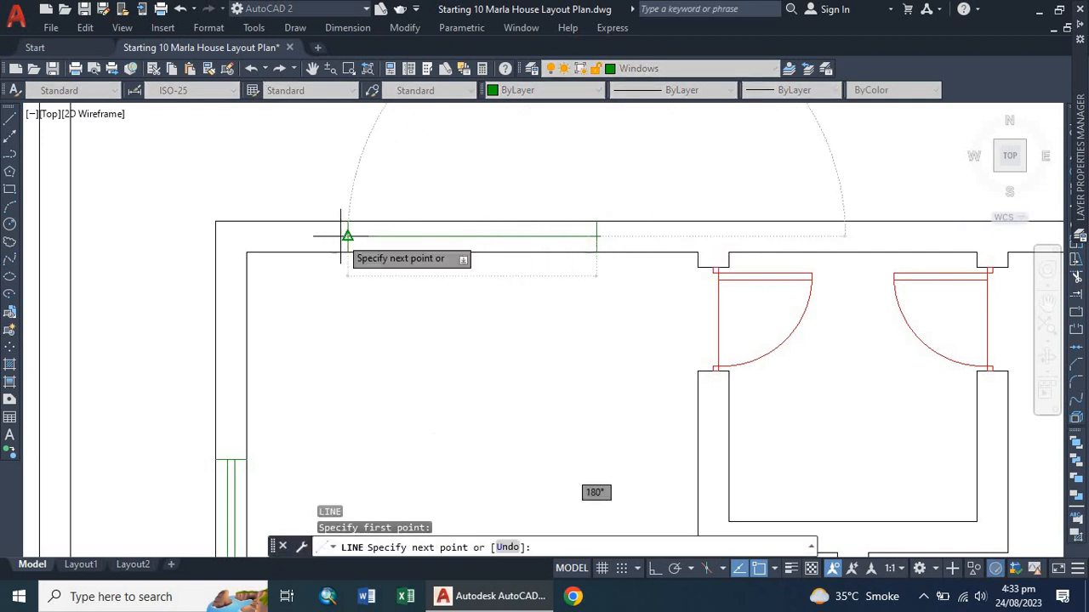
key("Escape")
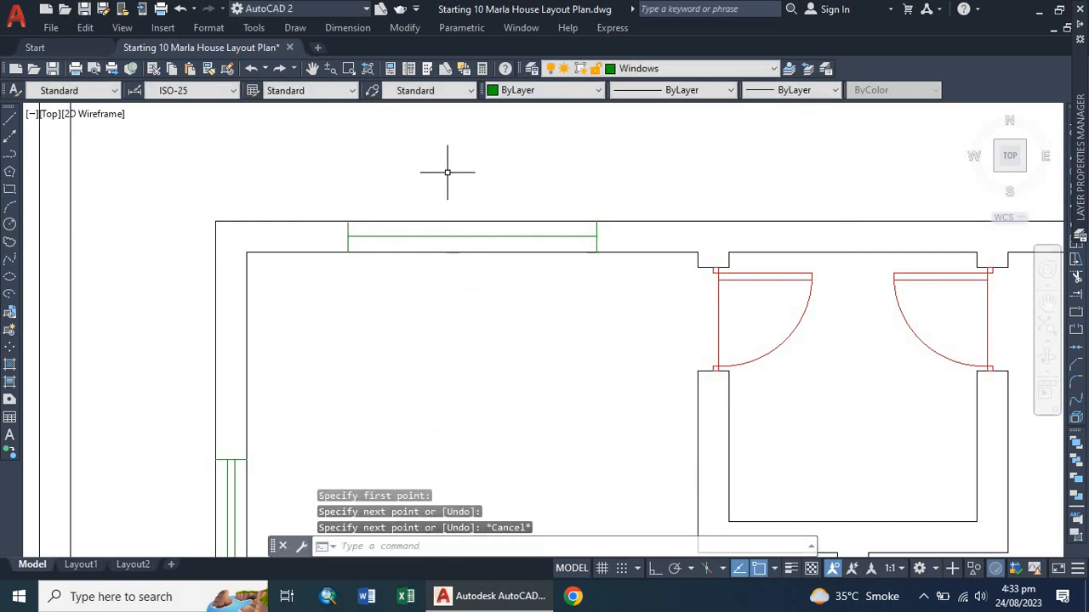
Offset the middle line 1" to each side and delete it to form the top window's double lines.
type("o")
key("Return")
key("Return")
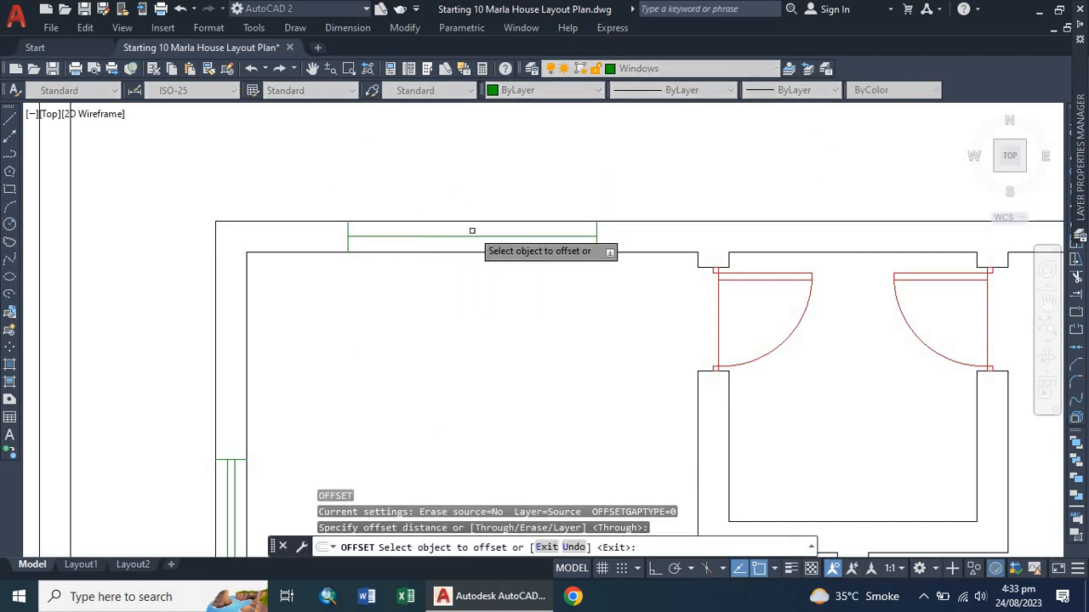
left_click(470, 235)
type("1")
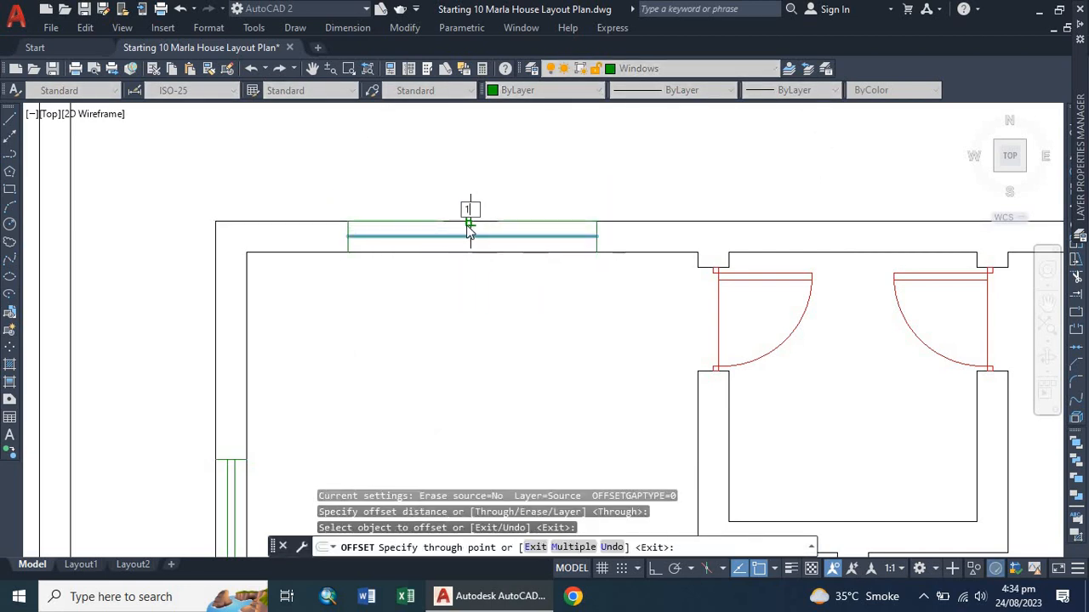
key("Return")
scroll(464, 231, "up", 5)
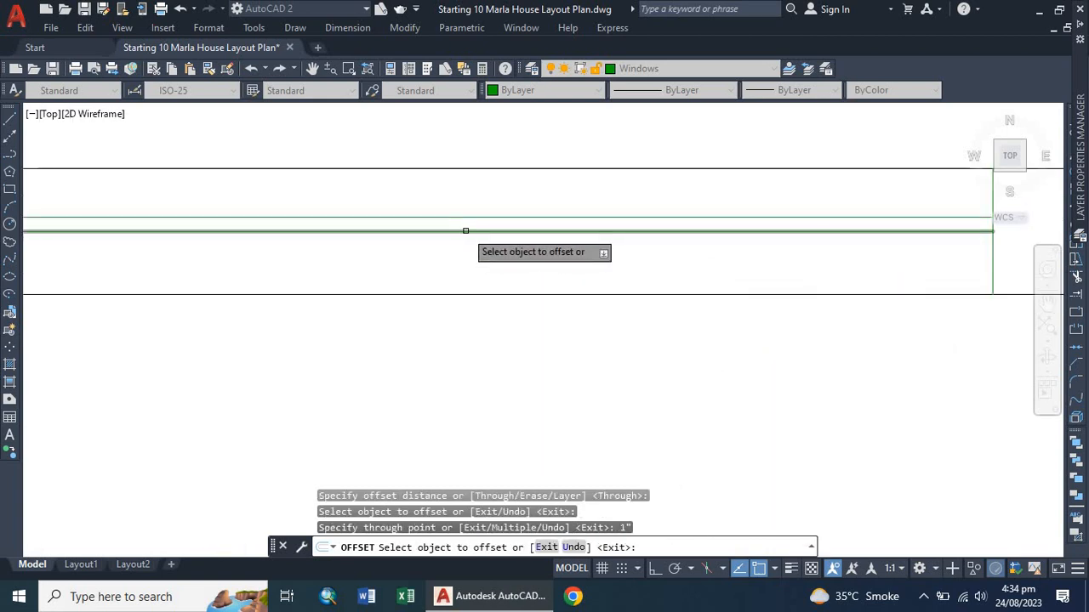
left_click(464, 233)
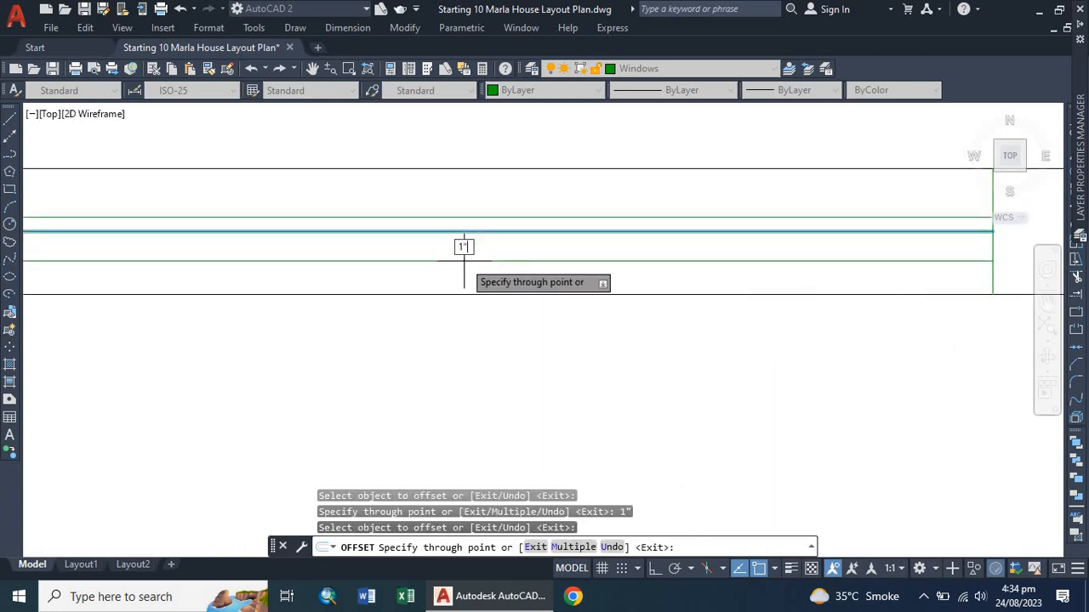
left_click(463, 260)
key("Escape")
left_click(481, 231)
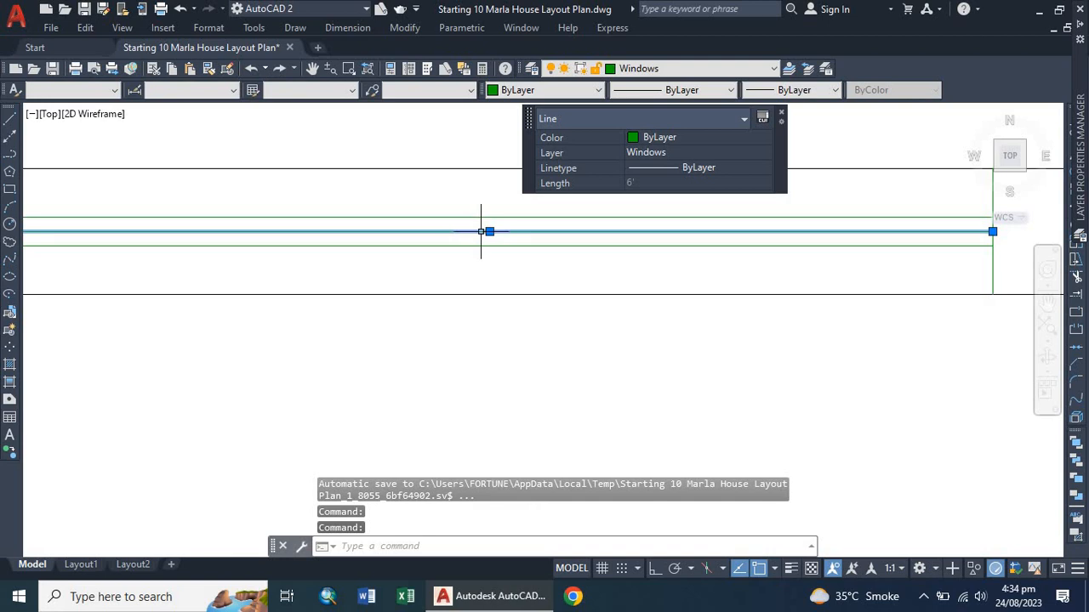
key("Delete")
scroll(429, 274, "down", 3)
scroll(394, 284, "down", 2)
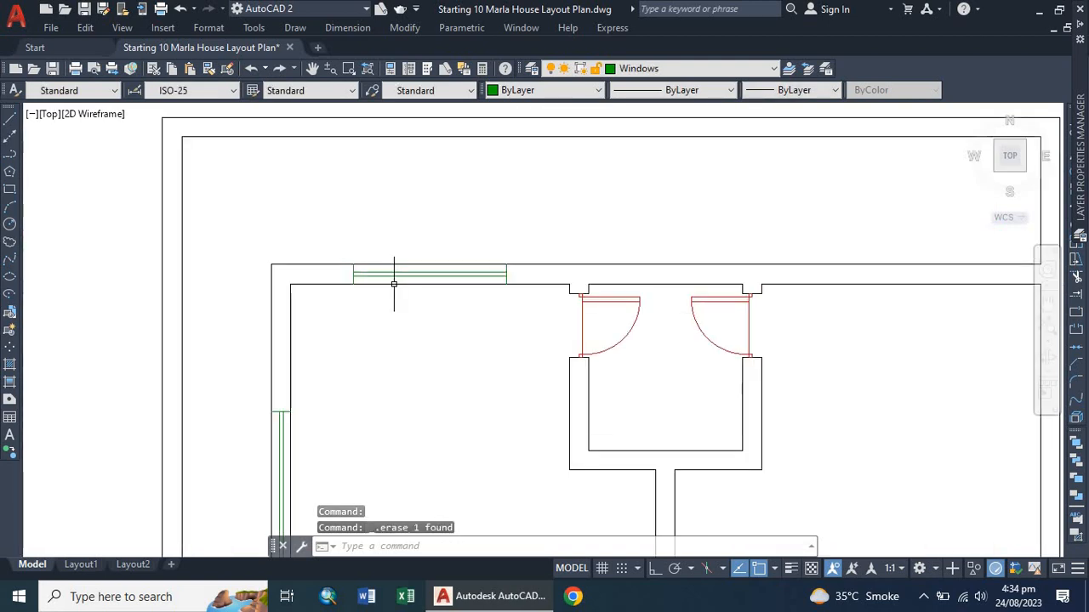
scroll(413, 270, "up", 2)
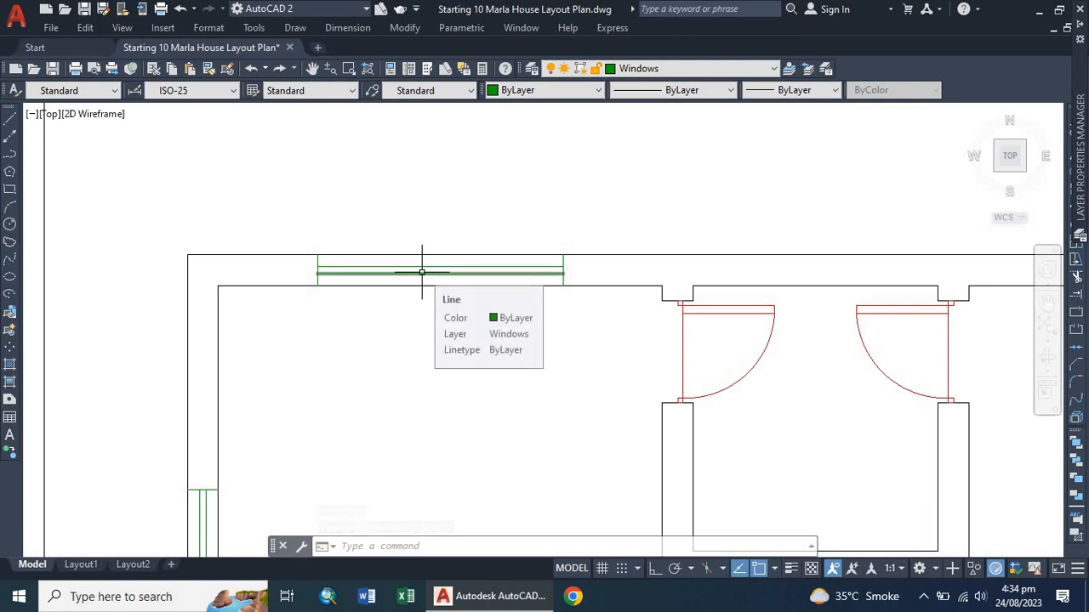
scroll(352, 238, "down", 5)
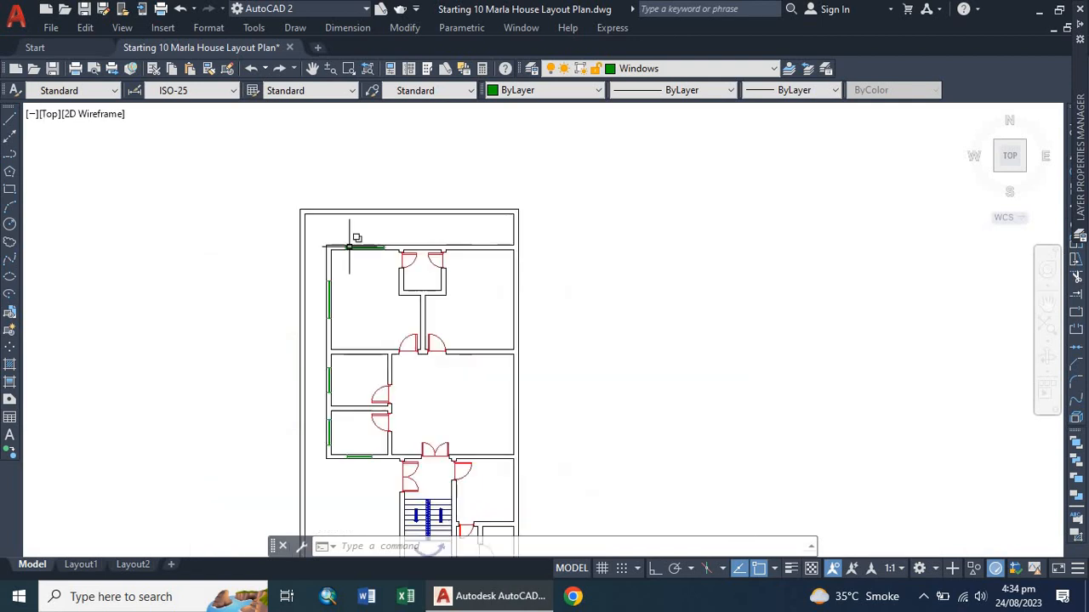
Draw a short line across the top outer wall of the upper right room to mark a second window.
scroll(380, 363, "down", 2)
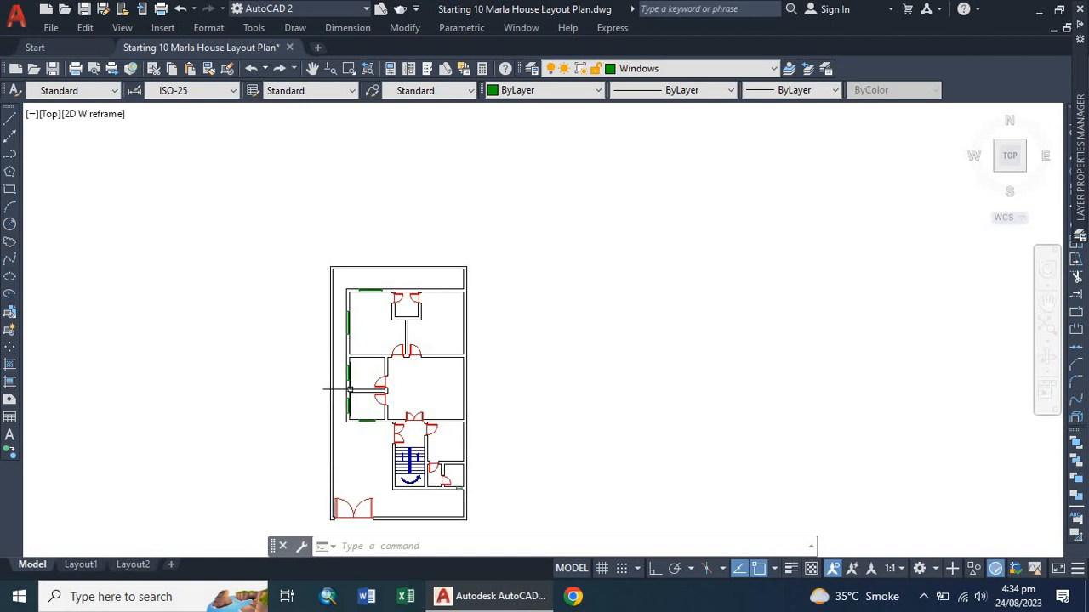
scroll(349, 403, "up", 2)
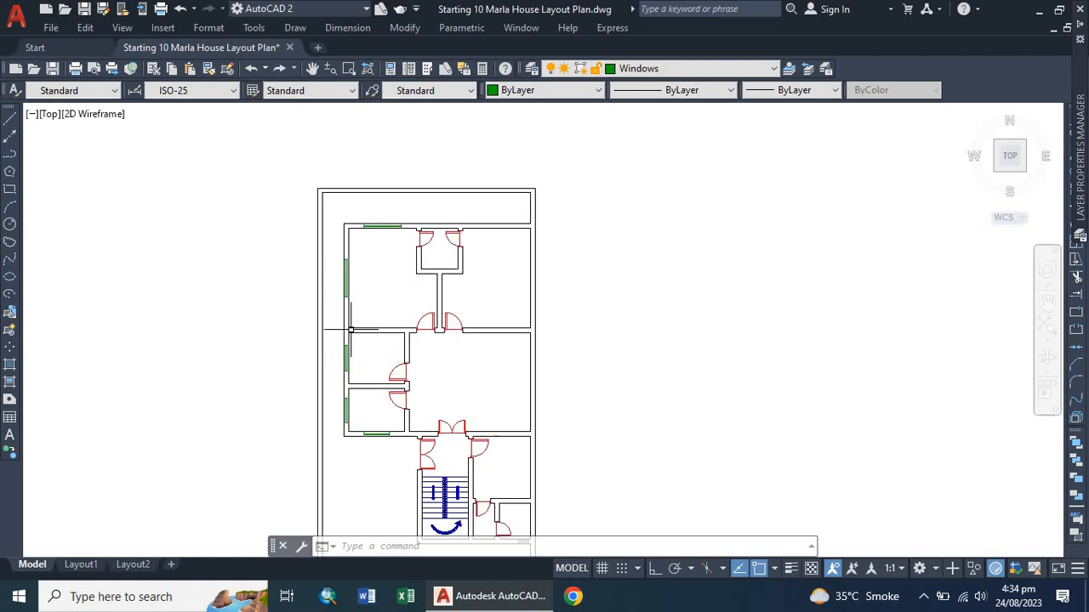
scroll(374, 307, "up", 2)
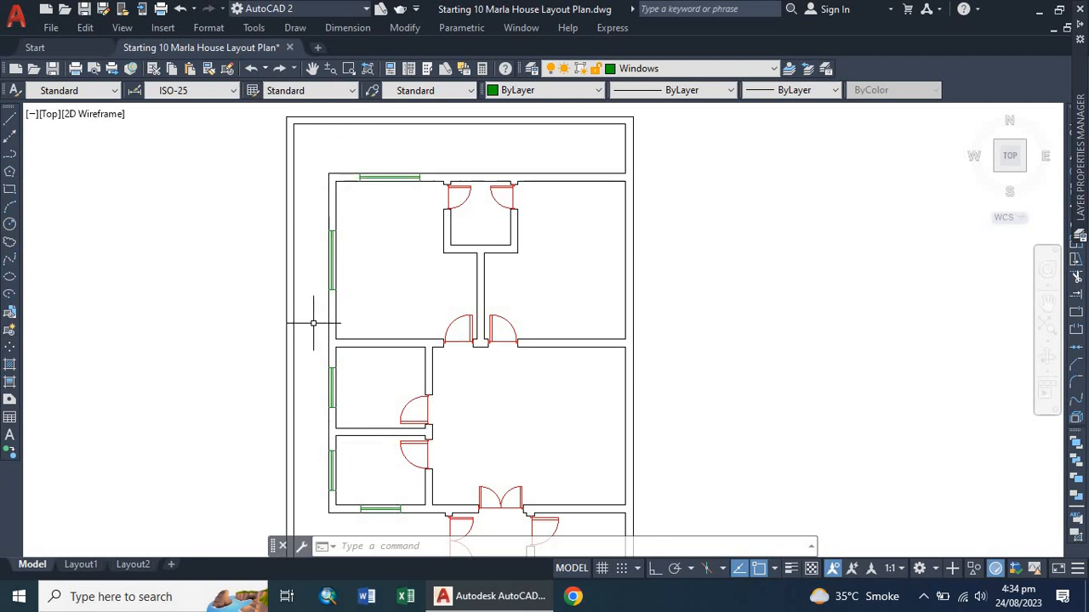
scroll(600, 161, "up", 5)
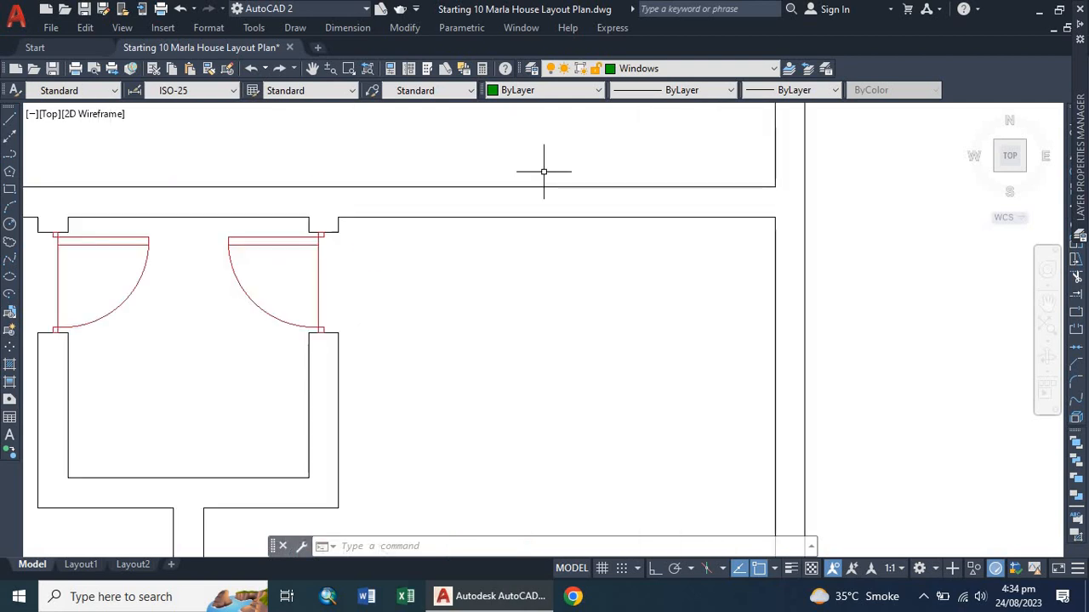
type("l")
key("Return")
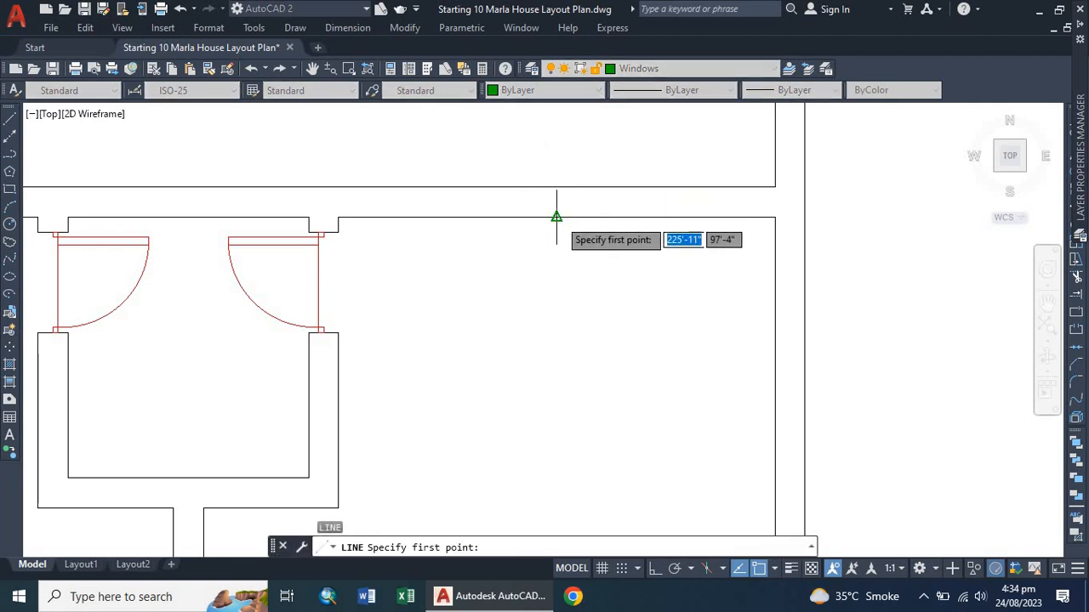
left_click(553, 187)
left_click(555, 187)
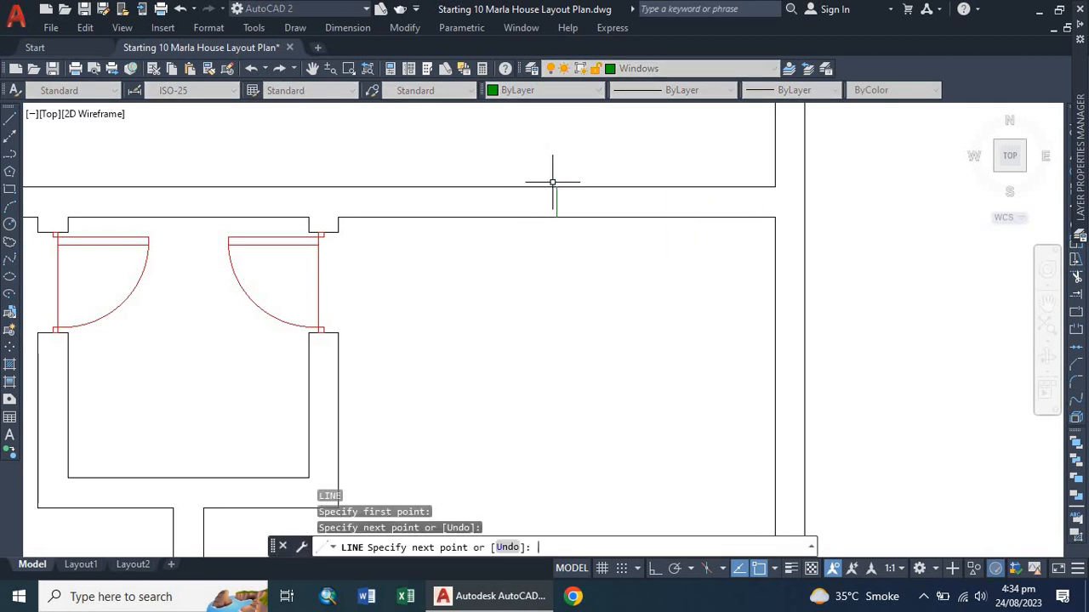
key("Return")
Offset that short line 3' to each side and delete the centre line to mark a 6' window opening.
type("o")
key("Return")
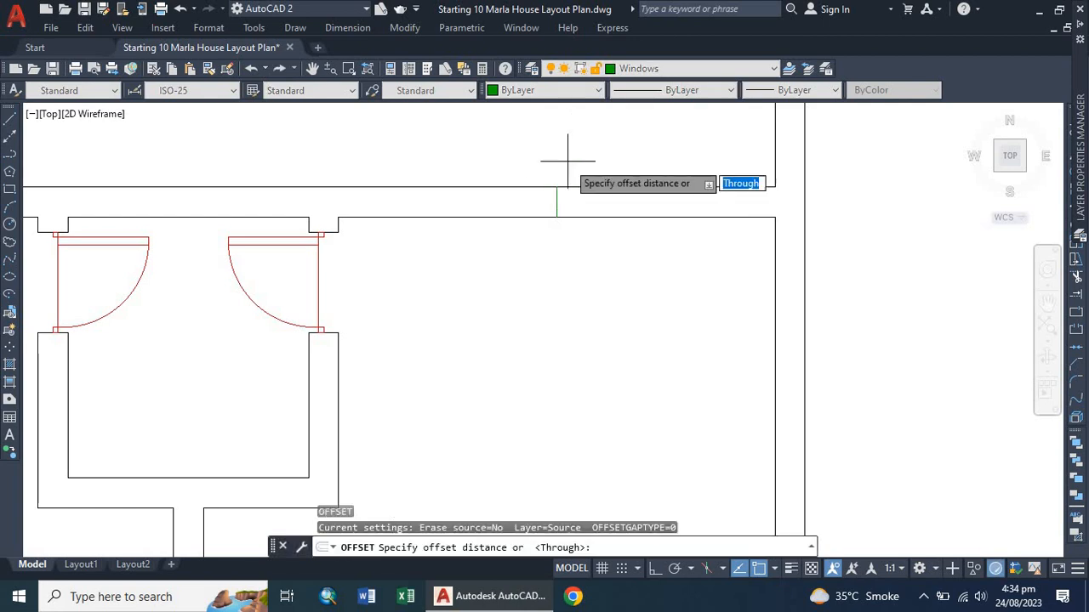
key("Return")
left_click(557, 204)
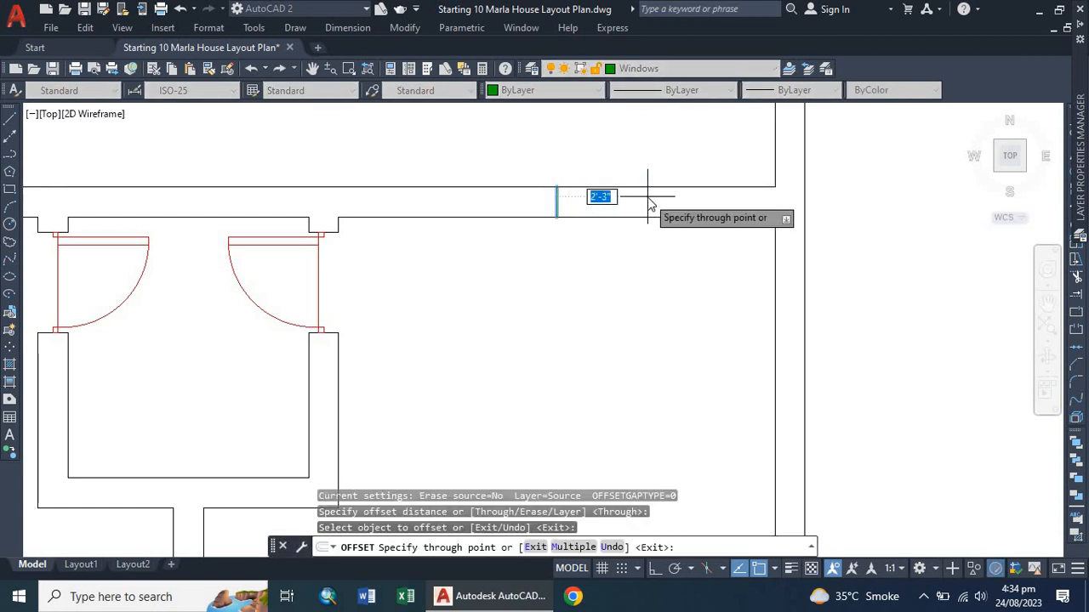
type("3'")
key("Return")
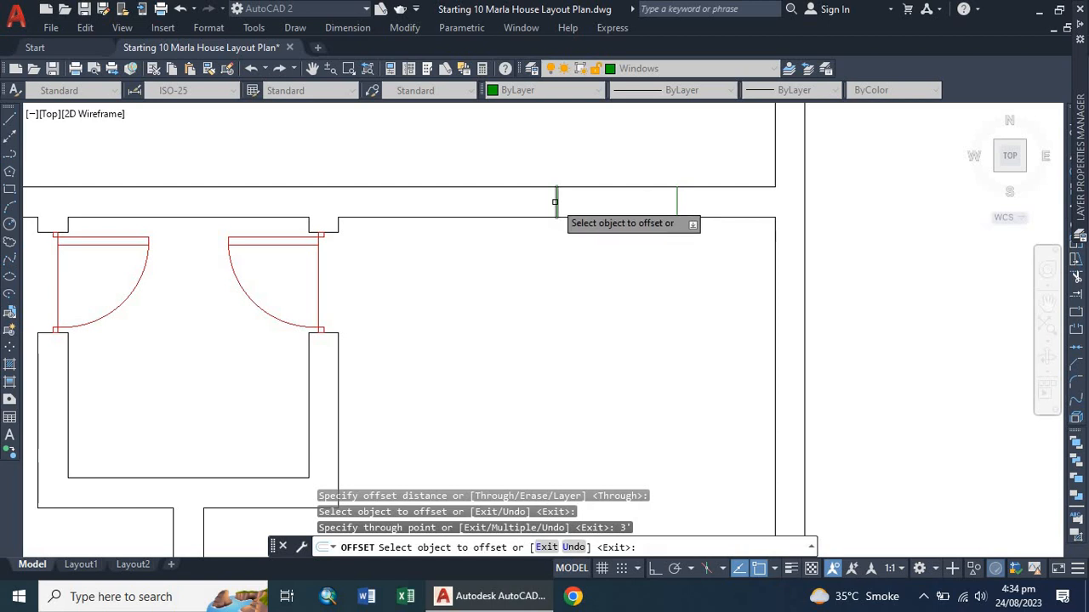
left_click(555, 205)
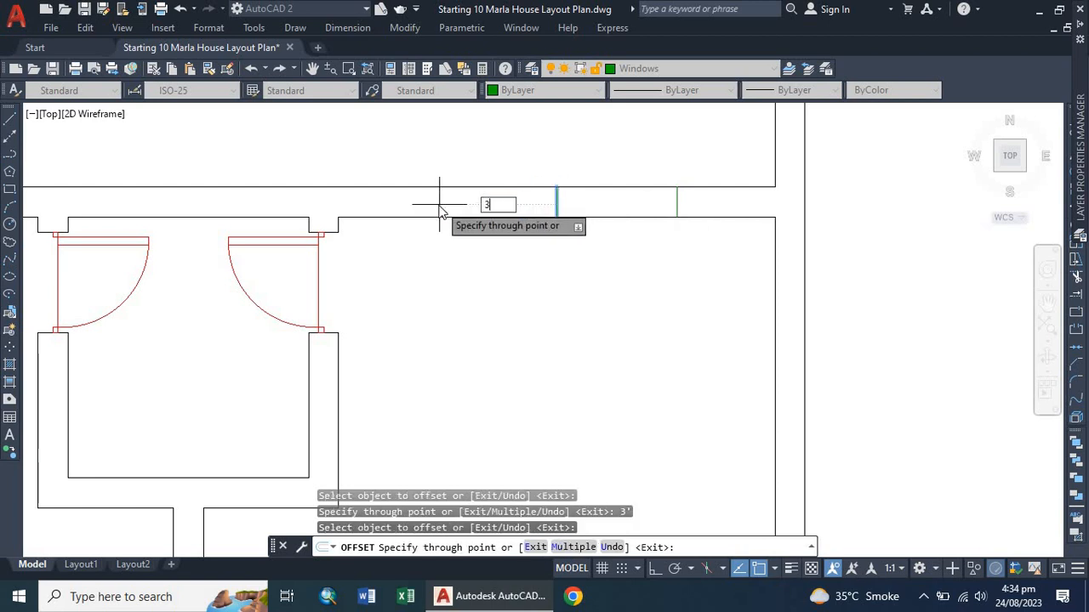
key("Return")
key("Escape")
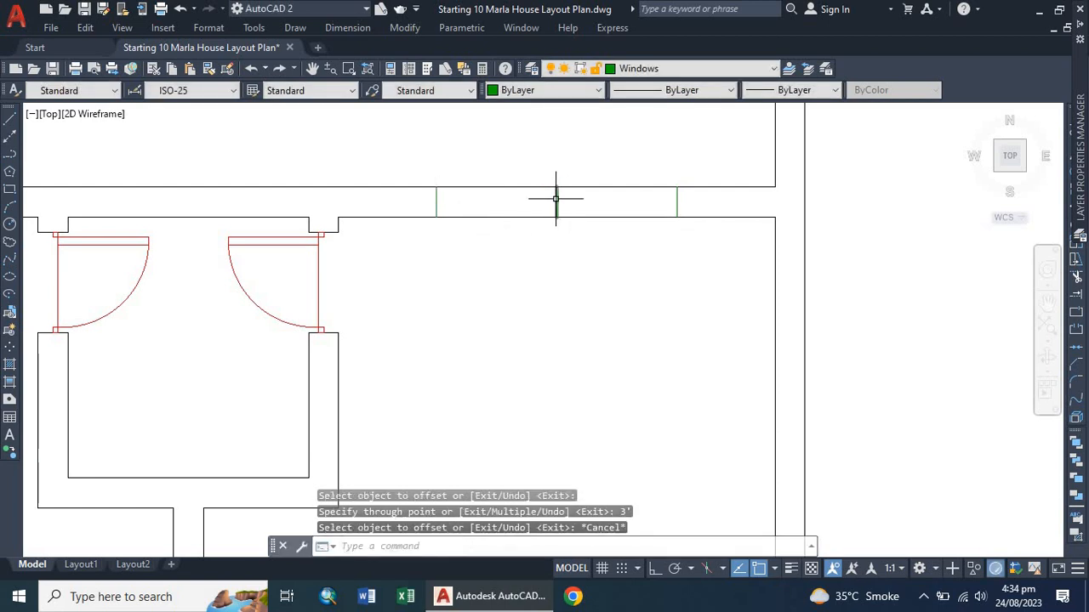
left_click(556, 200)
key("Delete")
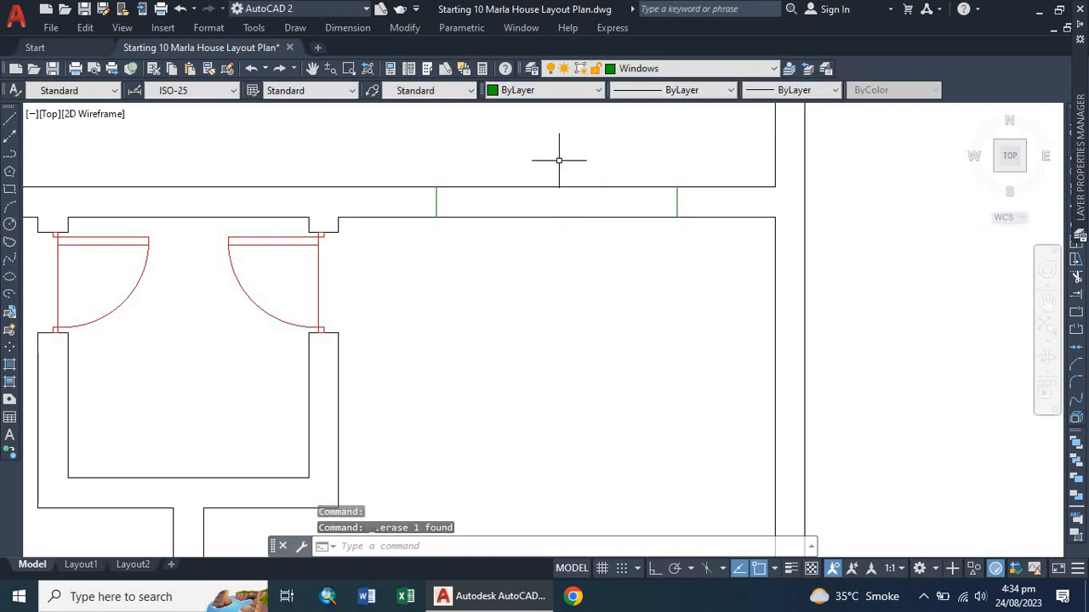
Draw a line along the middle of the new top wall opening between its two jamb lines.
type("l")
key("Return")
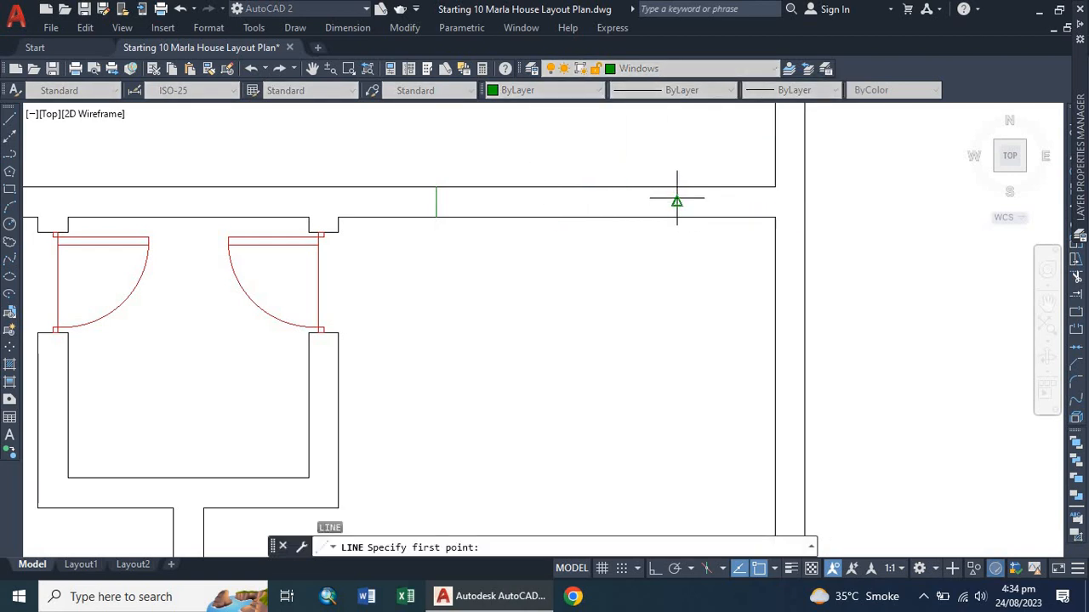
left_click(677, 201)
left_click(437, 201)
key("Escape")
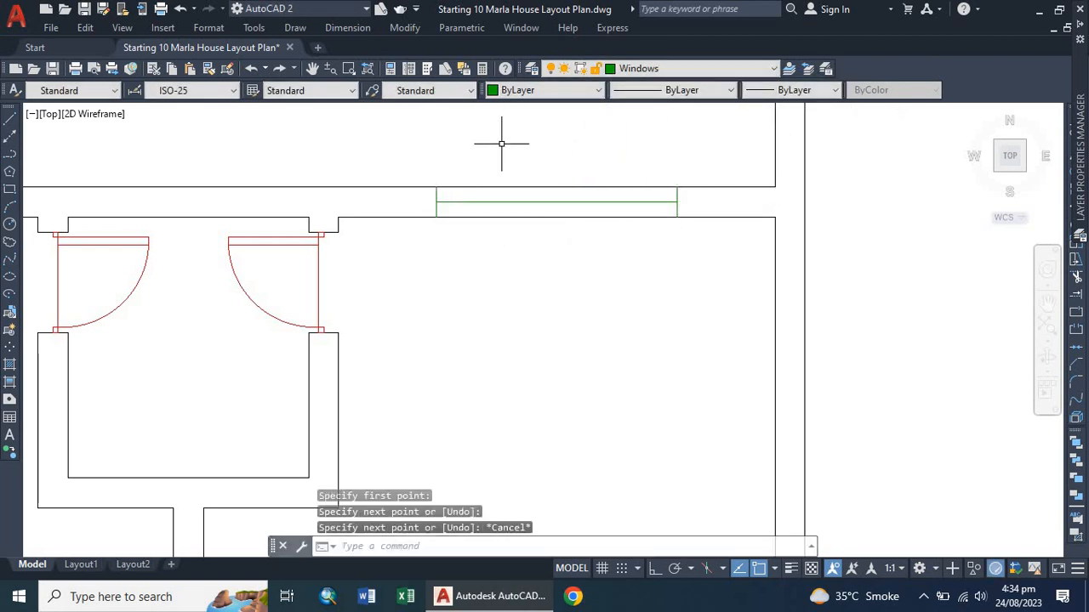
Offset the middle line 1" to each side, then delete it to form the second top window's double lines.
type("o")
key("Return")
key("Return")
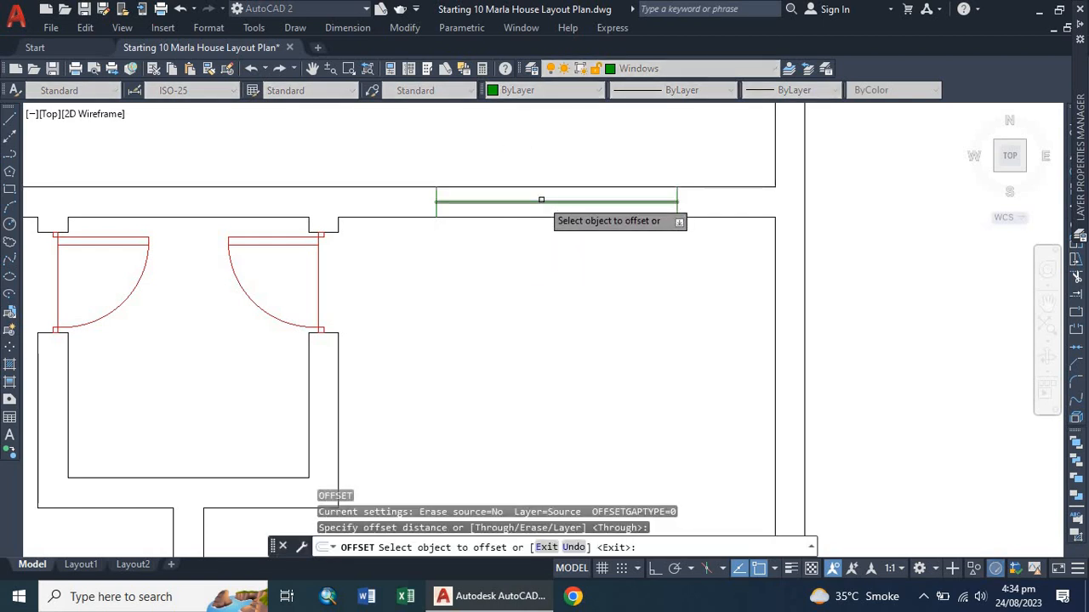
left_click(539, 201)
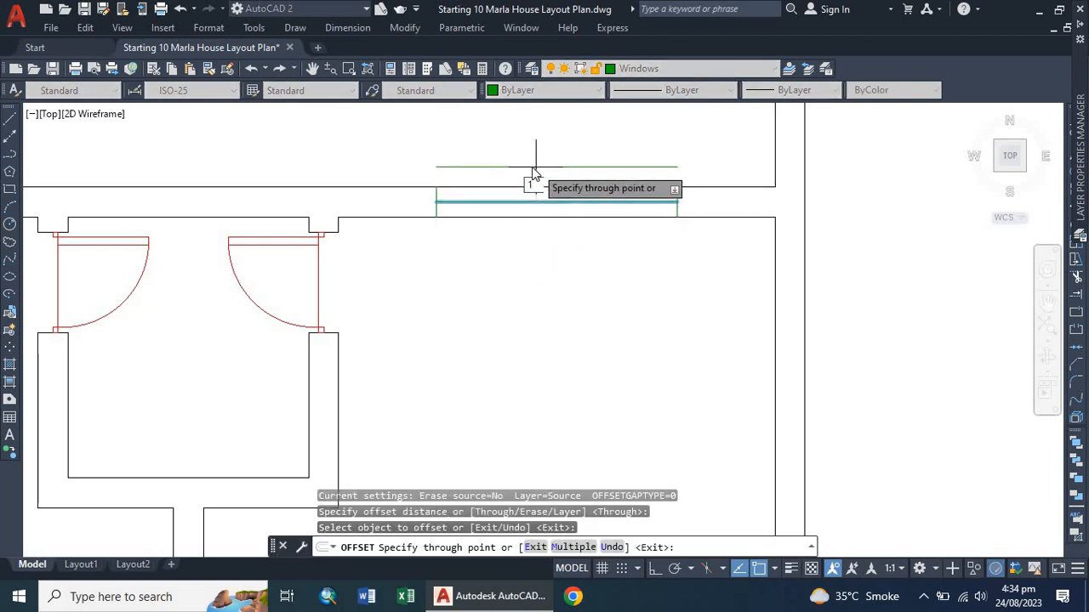
left_click(535, 174)
scroll(544, 199, "up", 3)
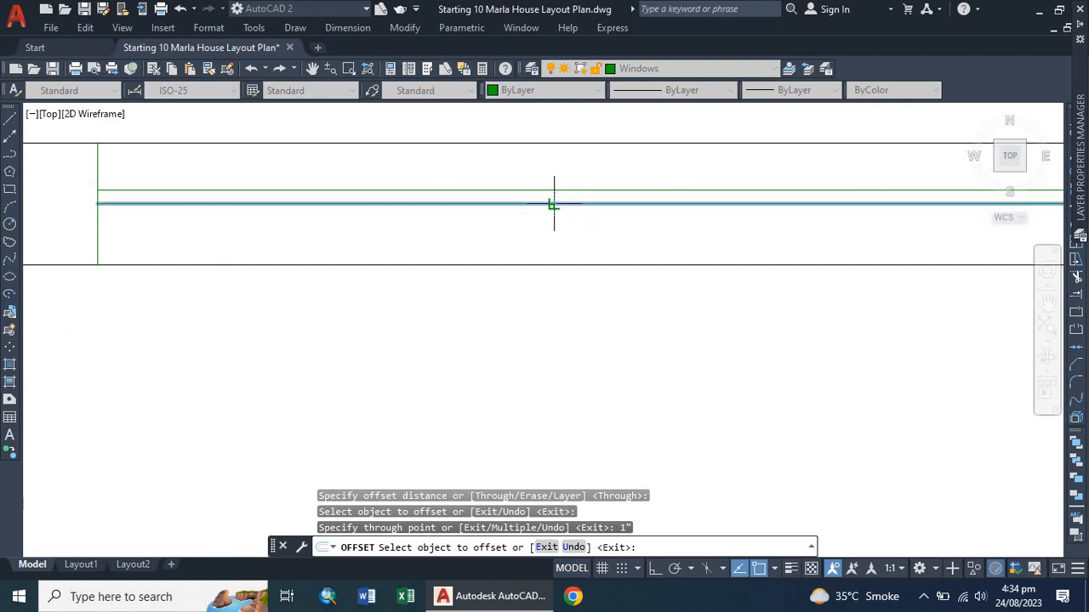
left_click(553, 204)
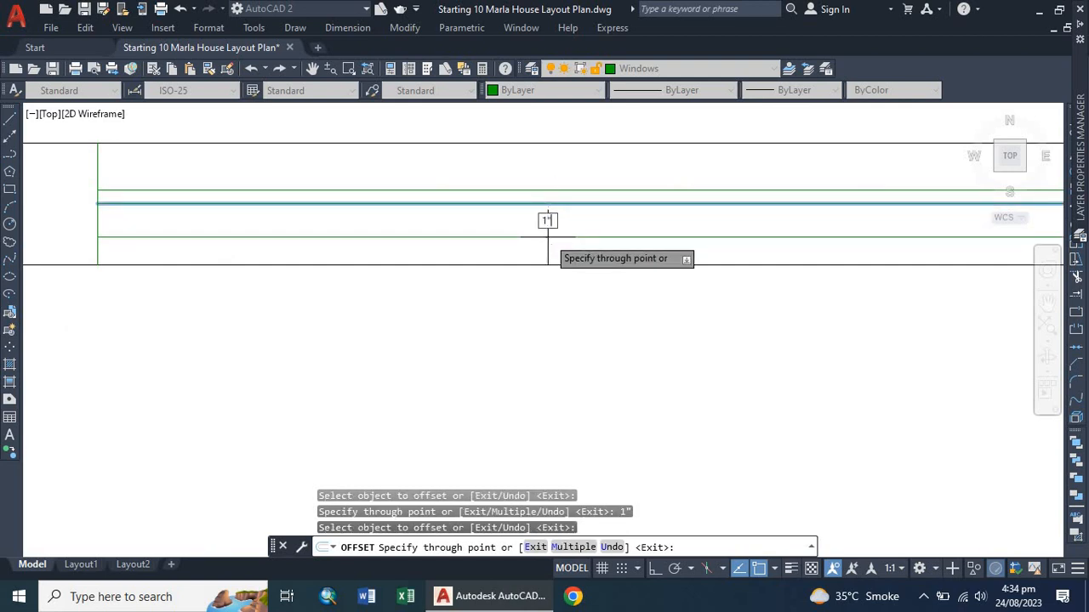
left_click(566, 218)
key("Escape")
left_click(576, 204)
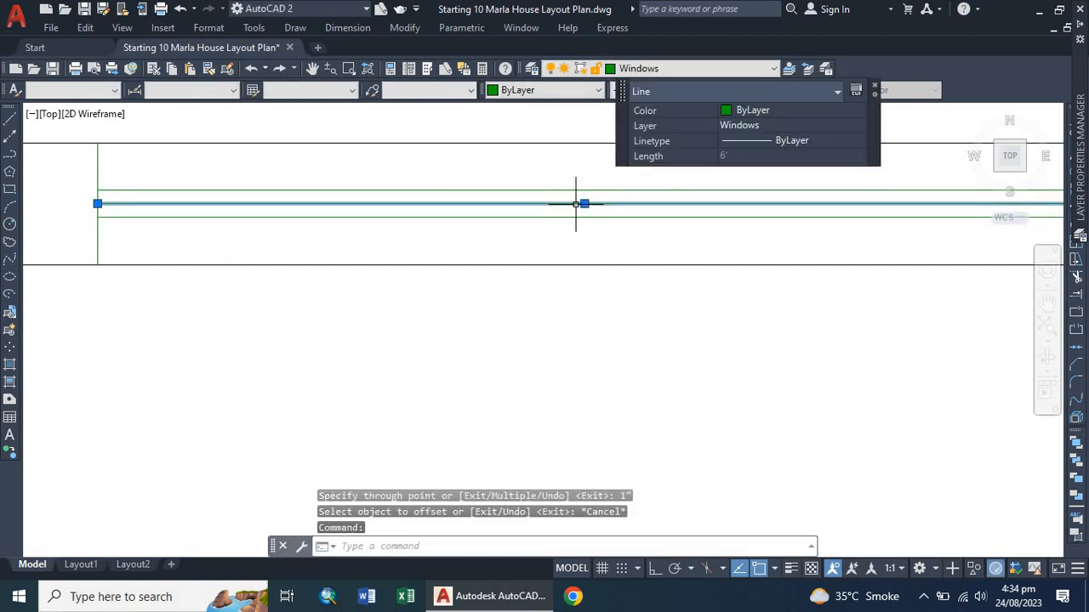
key("Delete")
scroll(489, 236, "down", 8)
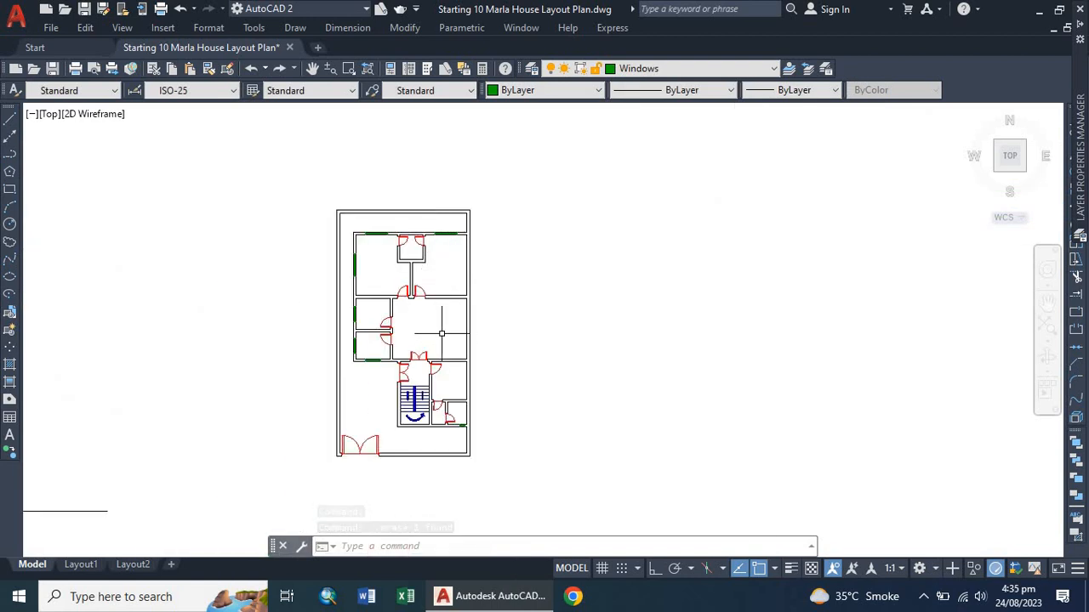
scroll(444, 301, "up", 2)
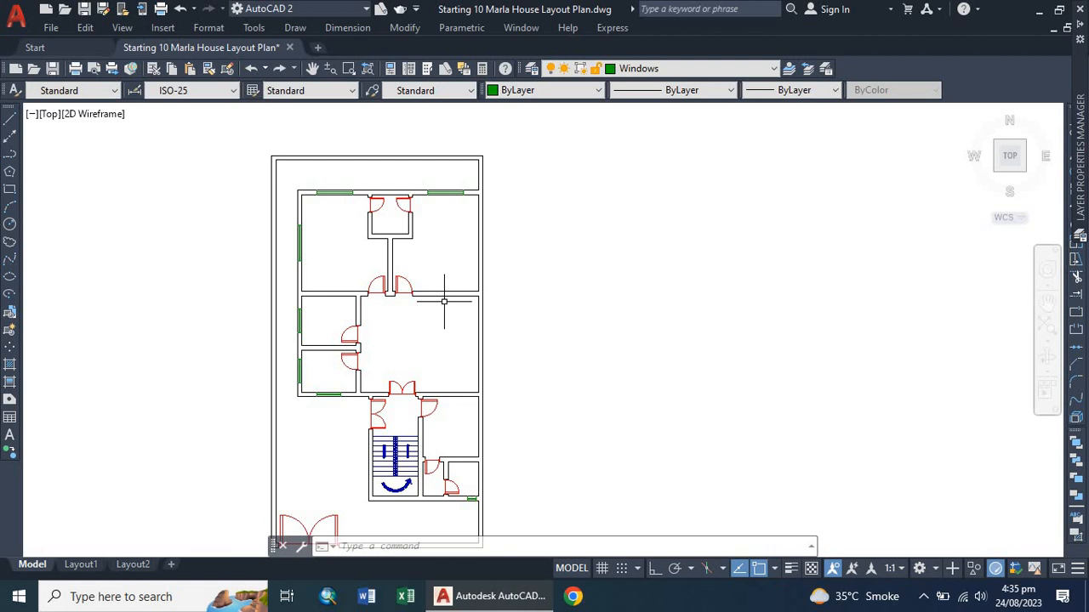
scroll(335, 240, "up", 4)
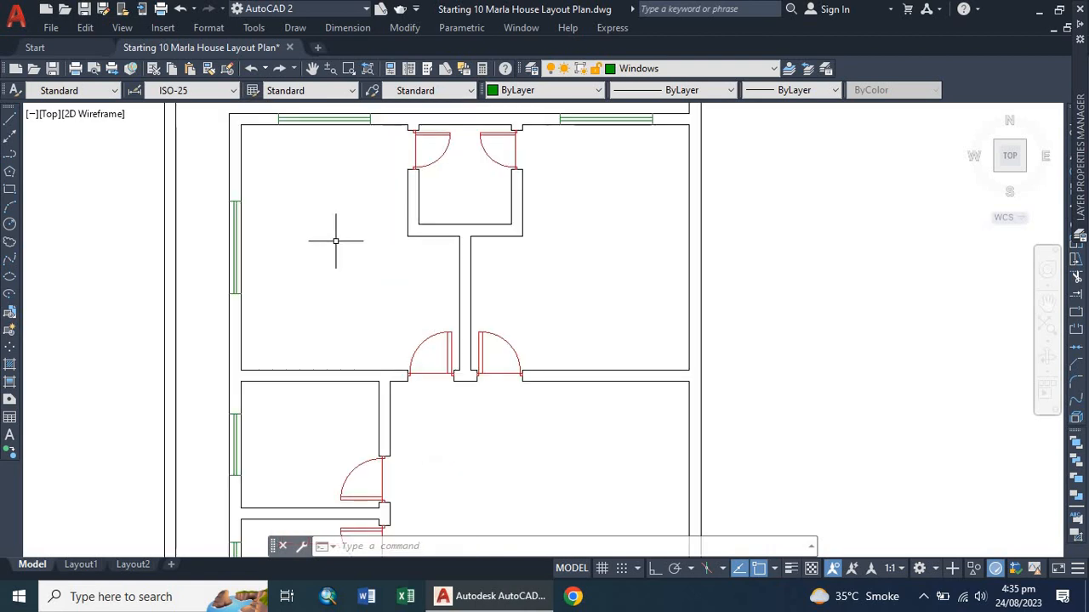
scroll(336, 241, "down", 4)
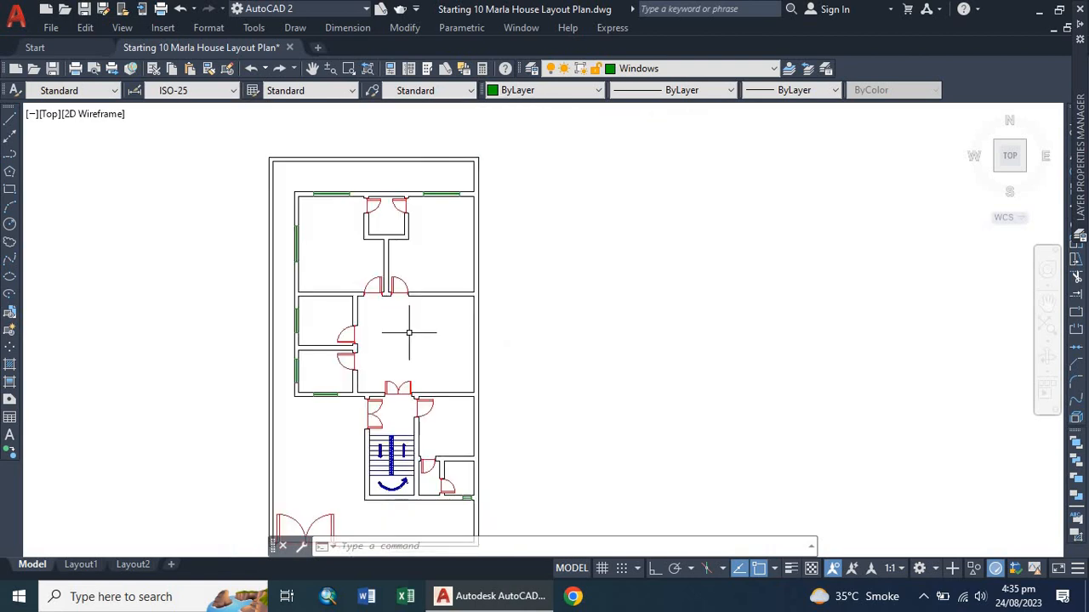